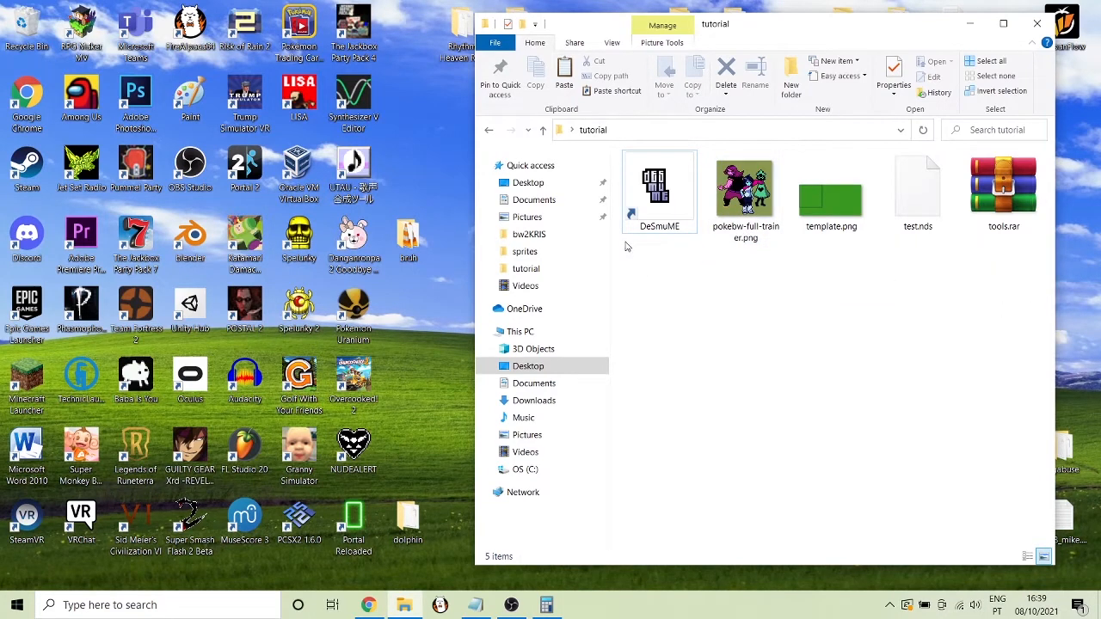
left_click_drag(626, 247, 1049, 342)
left_click_drag(623, 245, 1041, 289)
left_click_drag(630, 256, 1046, 288)
left_click_drag(625, 244, 1041, 313)
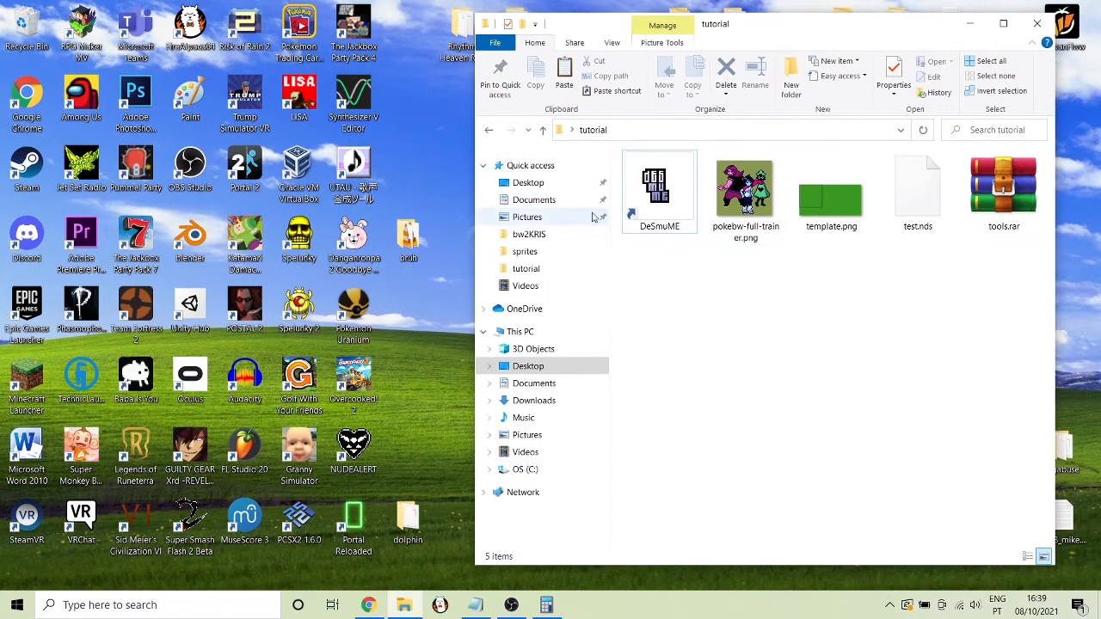
left_click_drag(635, 251, 1040, 338)
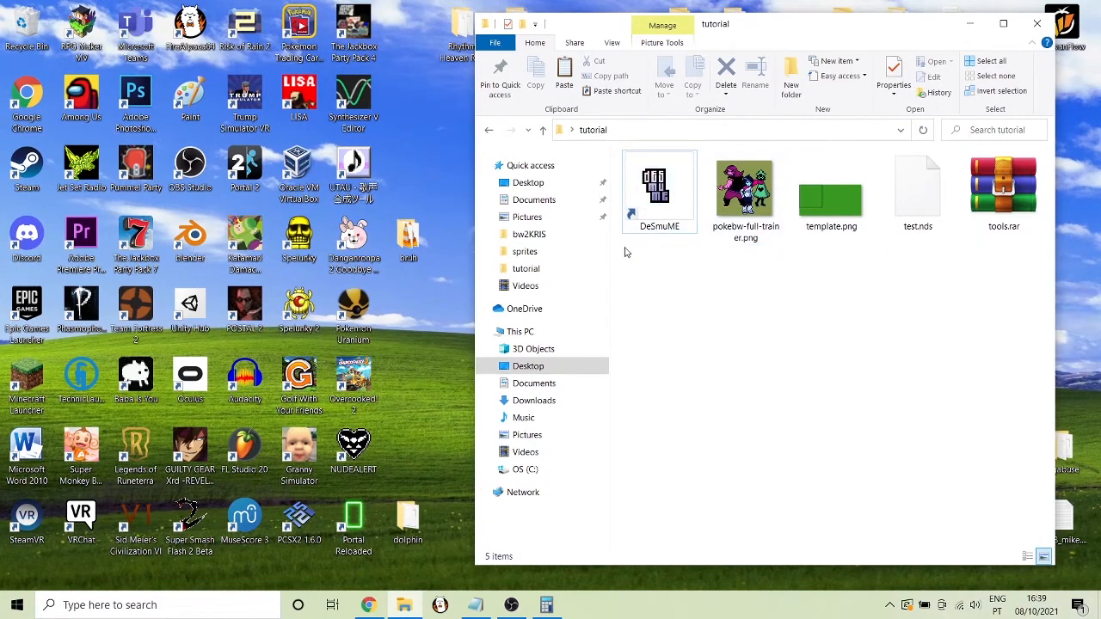
left_click_drag(625, 248, 1038, 322)
left_click_drag(626, 248, 1043, 356)
left_click_drag(626, 247, 1037, 372)
left_click_drag(626, 244, 1028, 383)
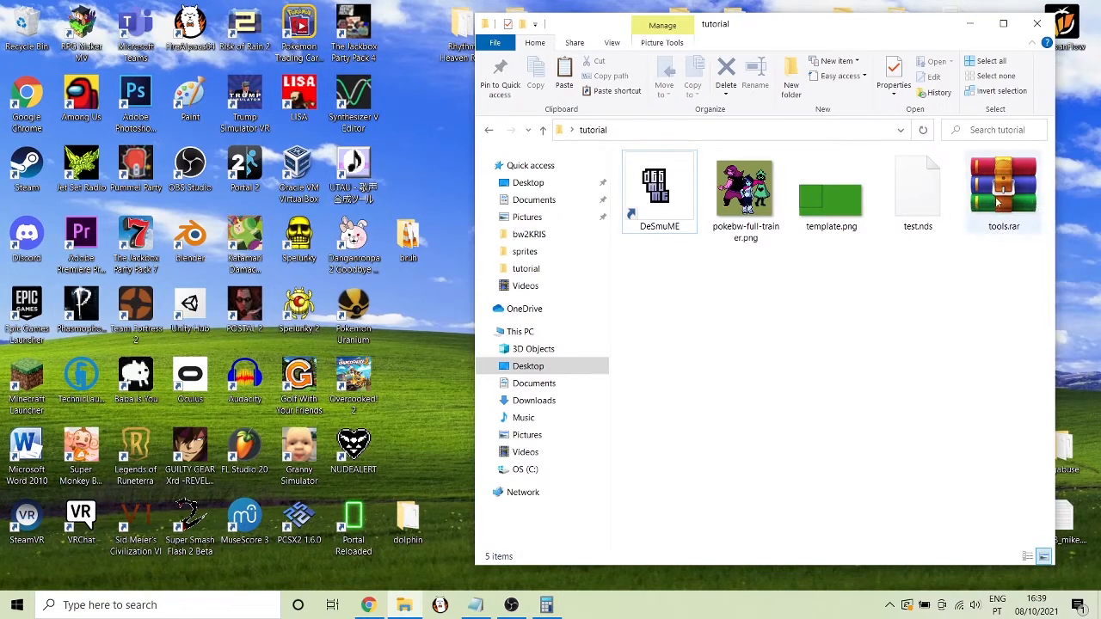
left_click_drag(1010, 197, 998, 254)
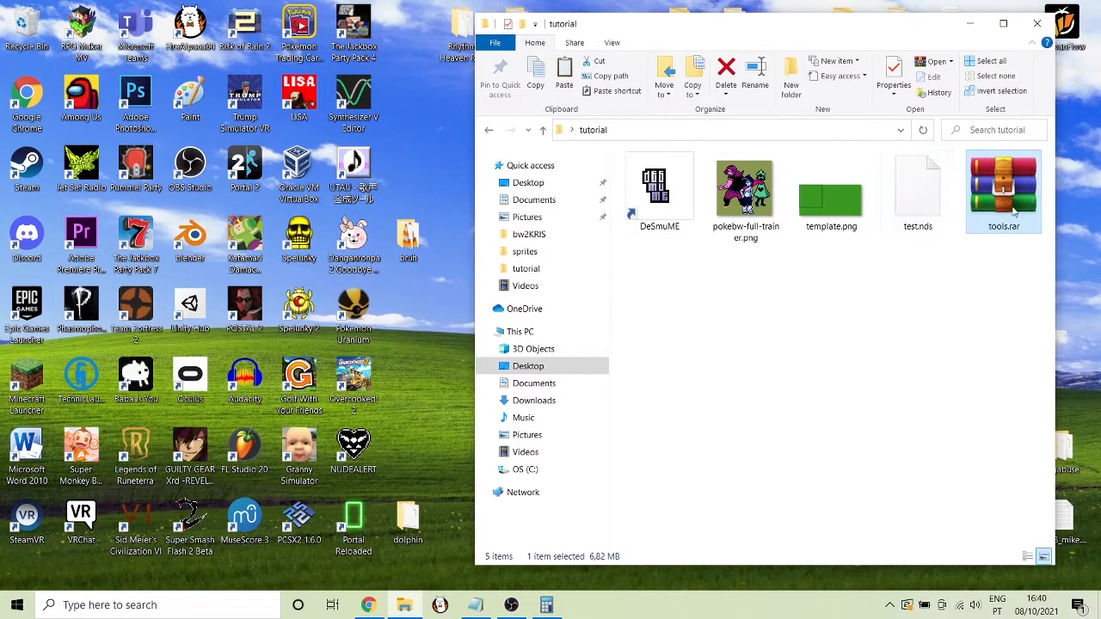
left_click(974, 337)
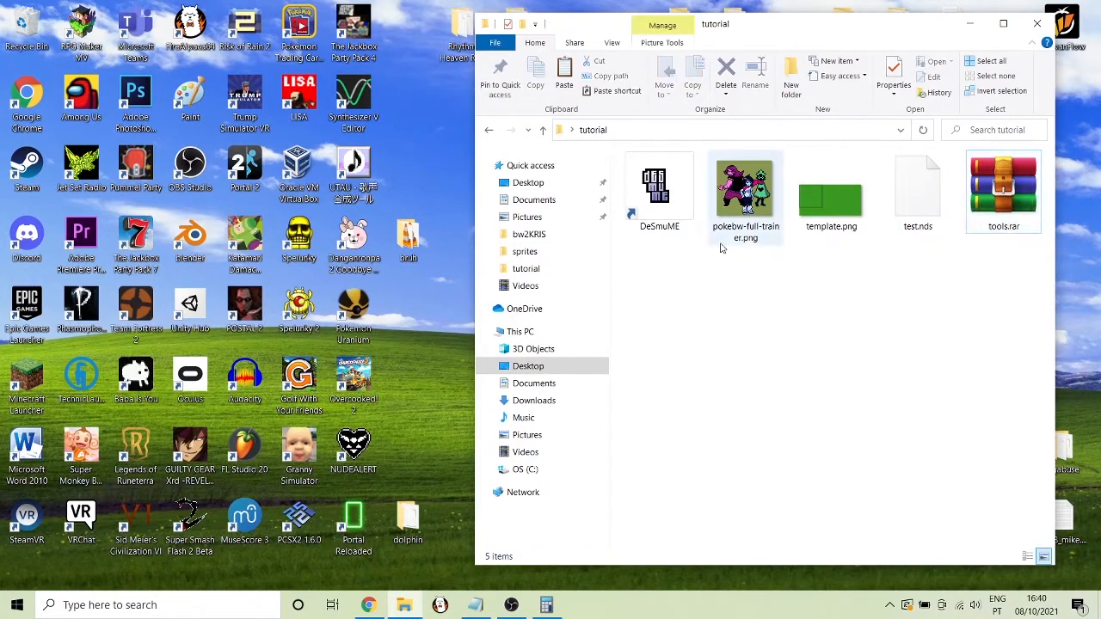
left_click_drag(631, 237, 714, 306)
left_click_drag(636, 250, 1039, 384)
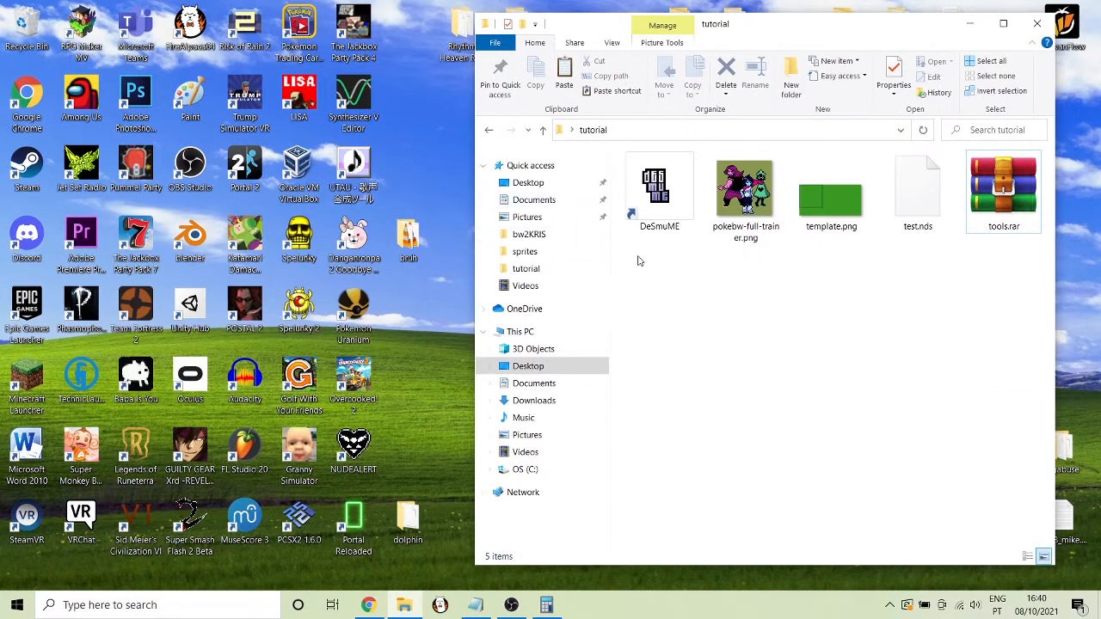
left_click_drag(633, 255, 1035, 395)
left_click_drag(631, 256, 1037, 395)
left_click_drag(636, 254, 1039, 383)
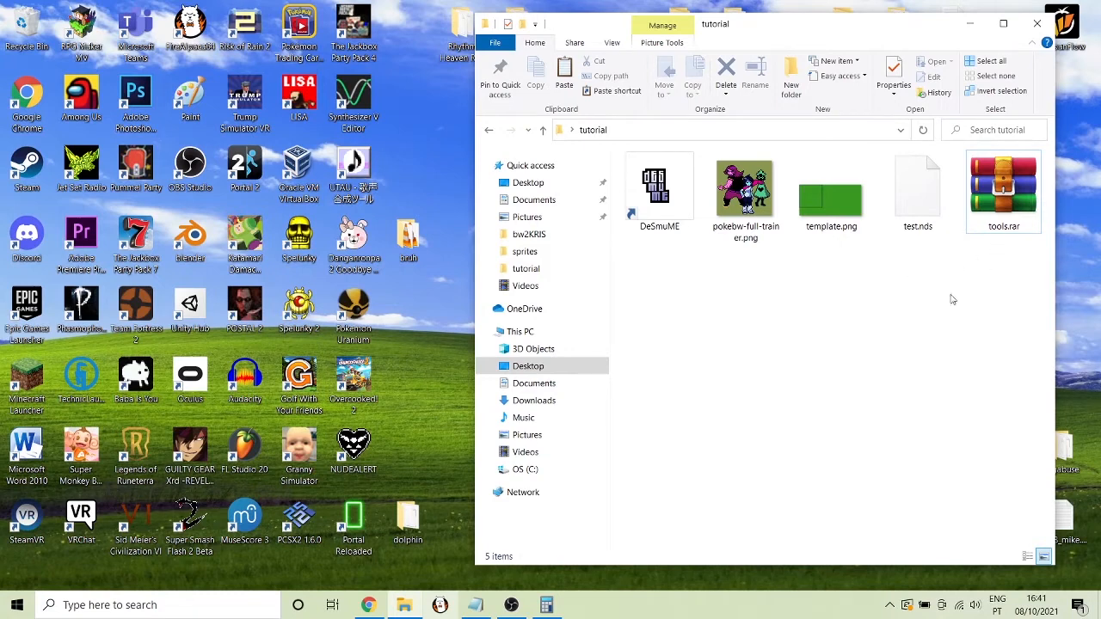
left_click(997, 193)
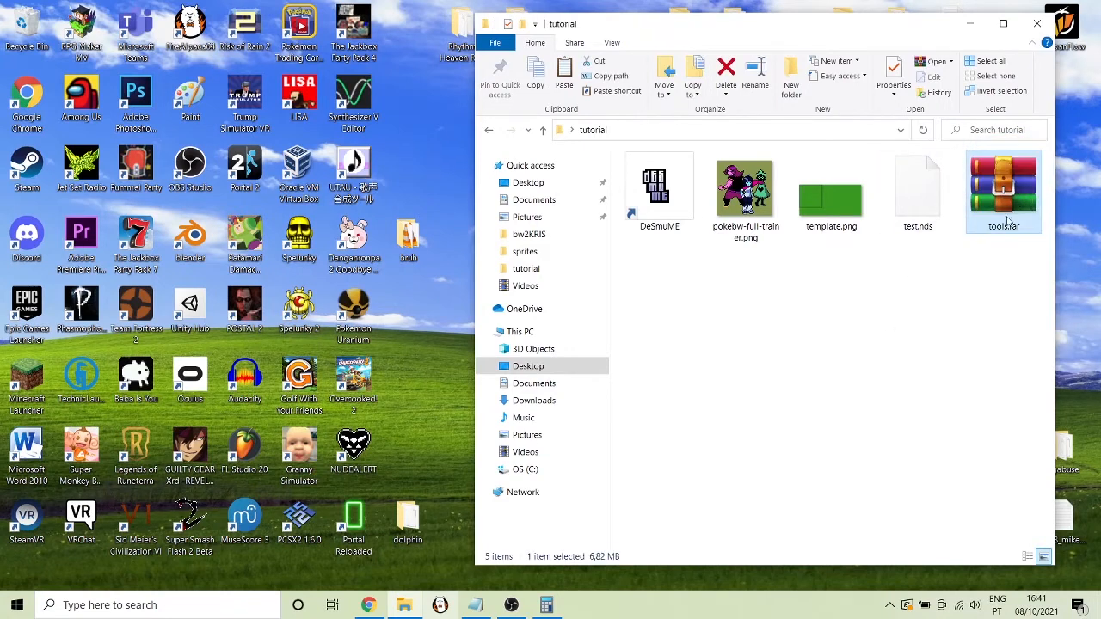
left_click_drag(923, 189, 920, 213)
left_click(921, 300)
left_click(921, 307)
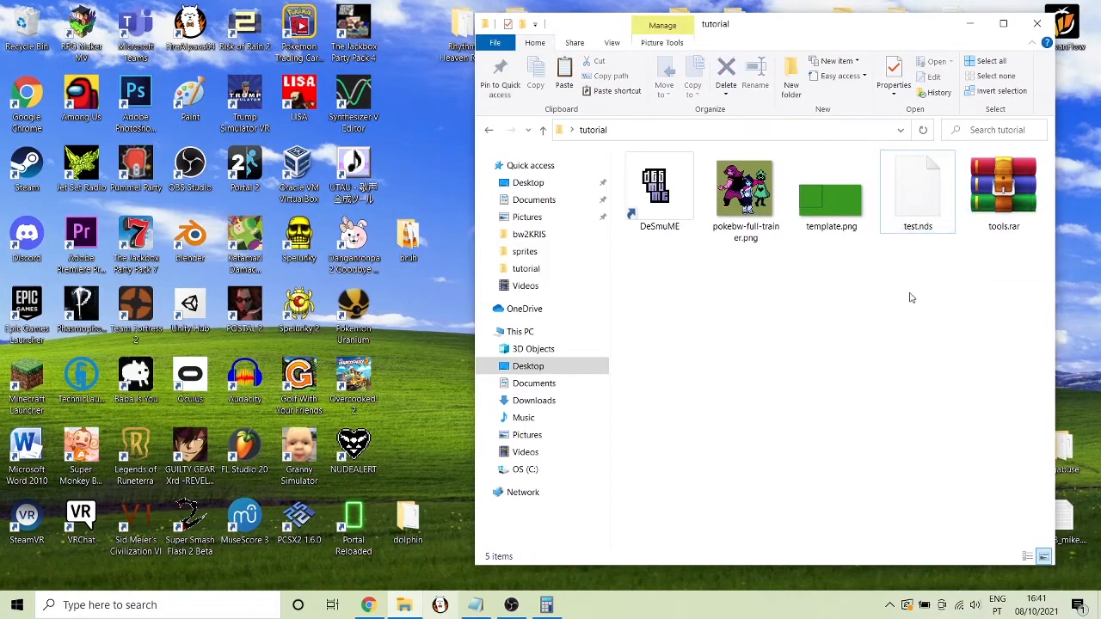
left_click_drag(908, 280, 946, 163)
left_click_drag(918, 228, 921, 338)
left_click(917, 380)
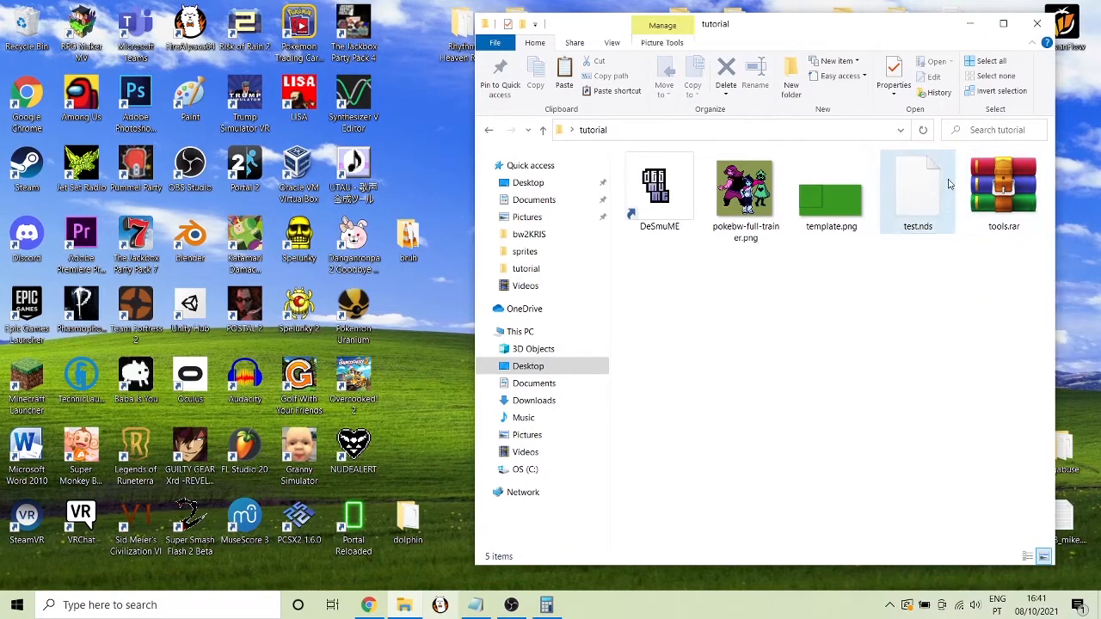
left_click_drag(659, 196, 683, 235)
left_click(691, 285)
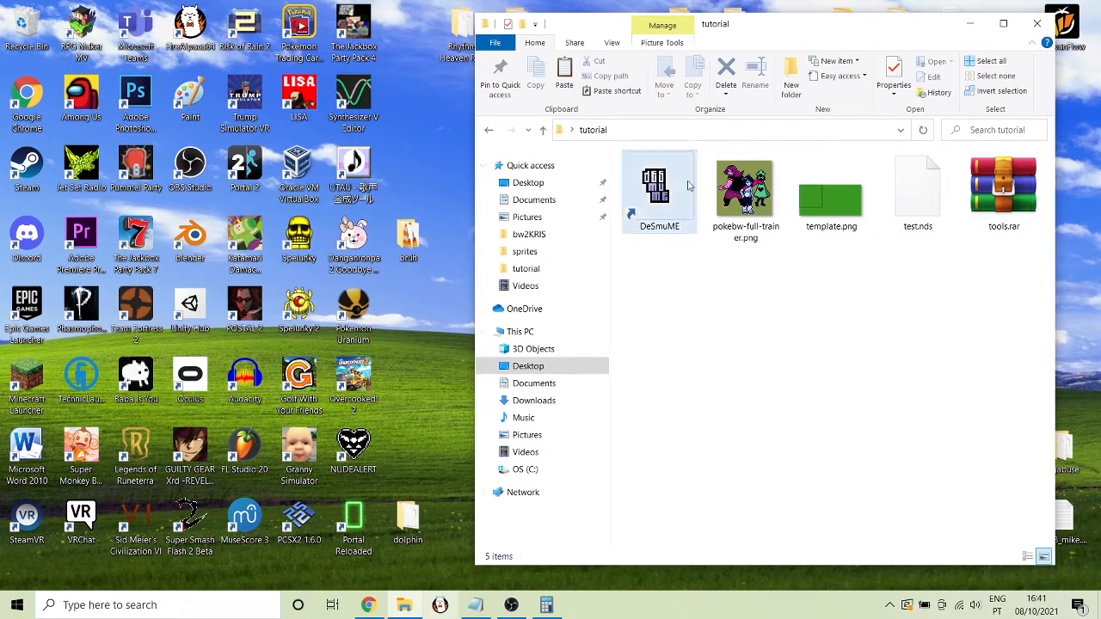
Extract the tools.rar archive directly into the tutorial folder
right_click(999, 178)
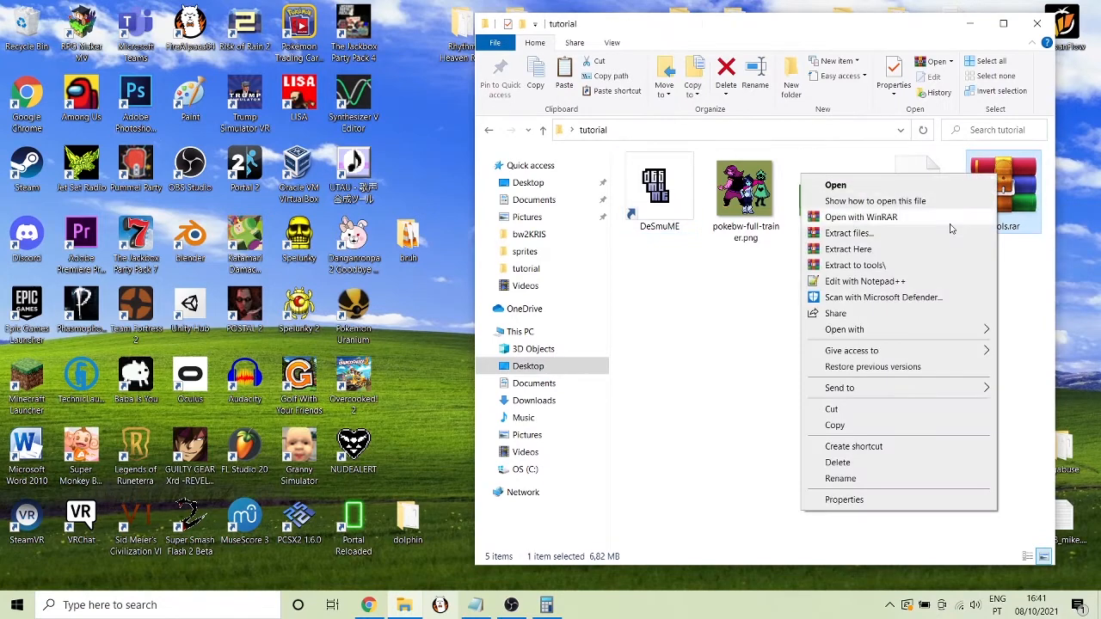
left_click(847, 250)
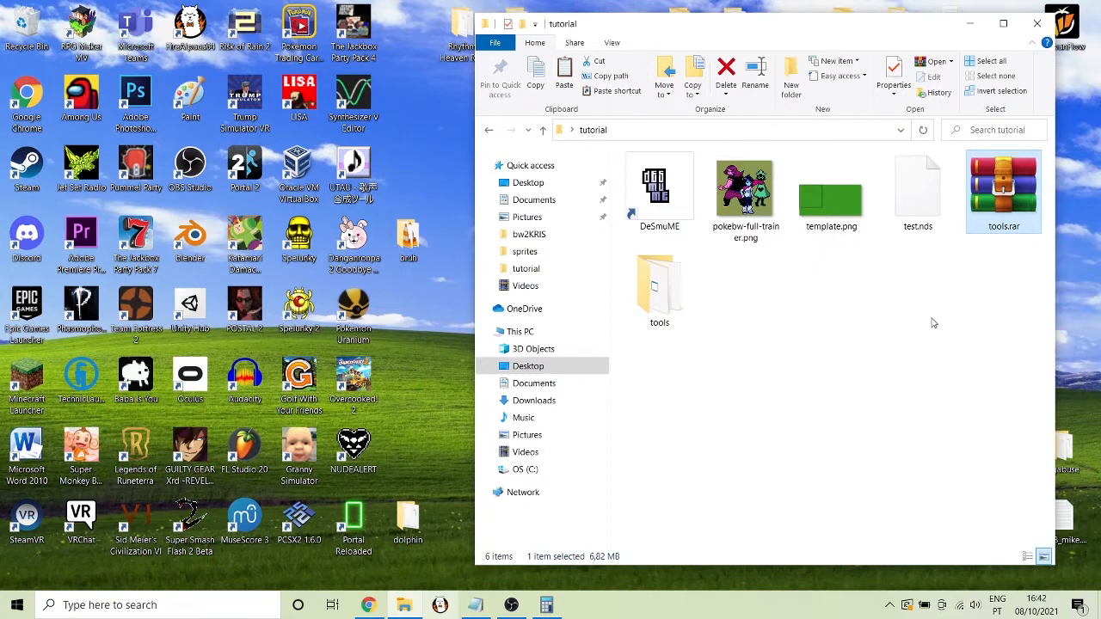
left_click(938, 275)
left_click_drag(971, 277, 1030, 202)
left_click(958, 316)
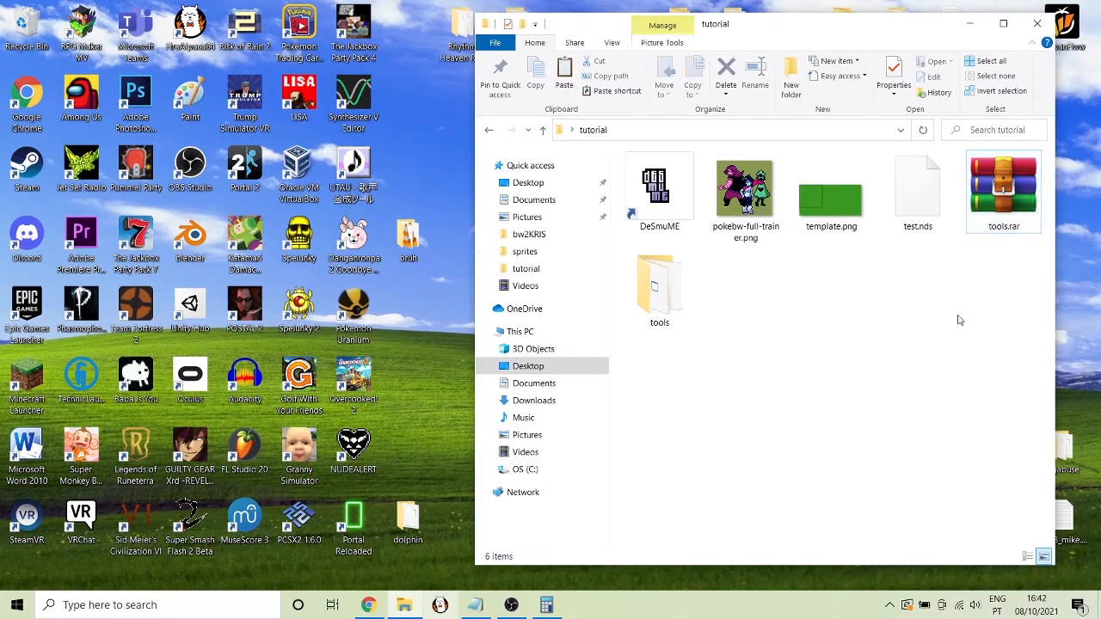
left_click(995, 221)
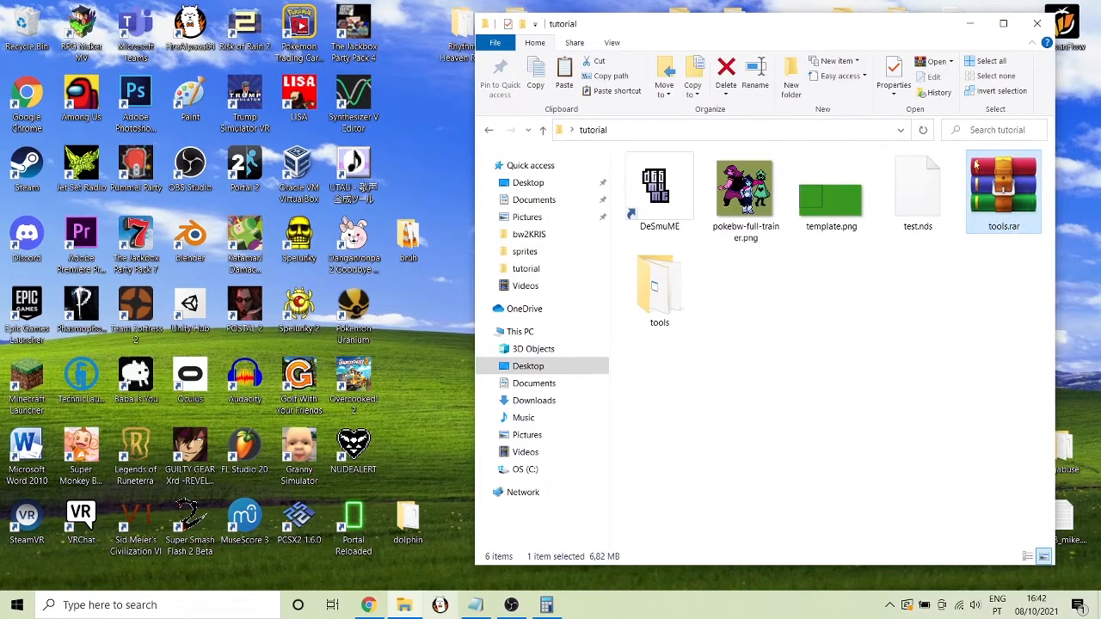
left_click(792, 289)
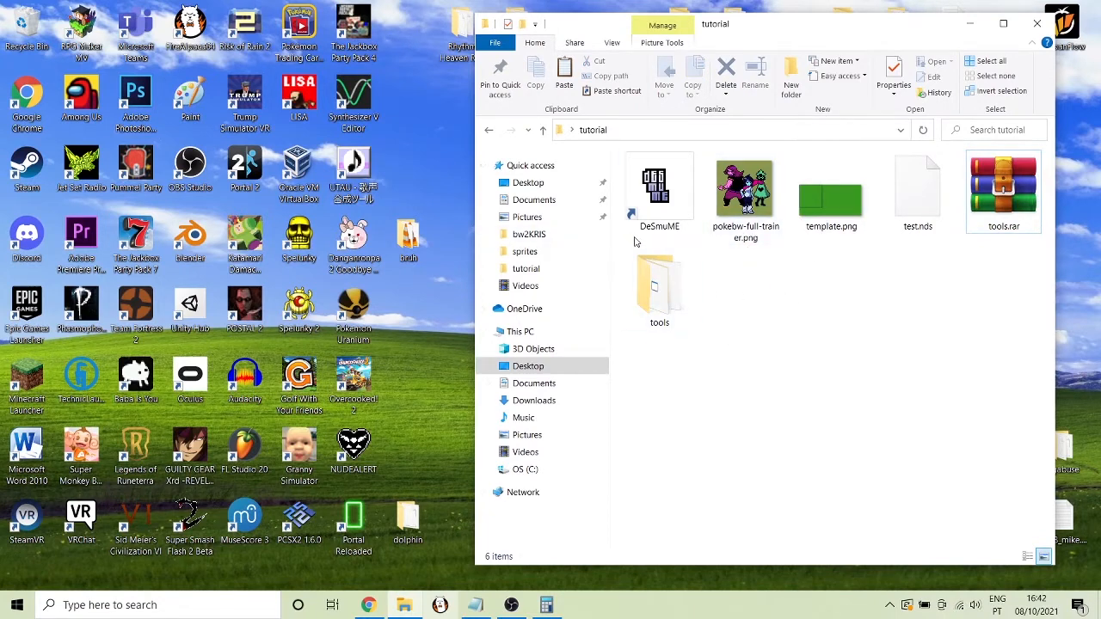
left_click_drag(634, 241, 1018, 248)
left_click(756, 290)
left_click_drag(706, 270, 1035, 346)
left_click_drag(706, 256, 1044, 344)
left_click_drag(703, 250, 1044, 356)
Open the extracted tools folder
left_click(656, 287)
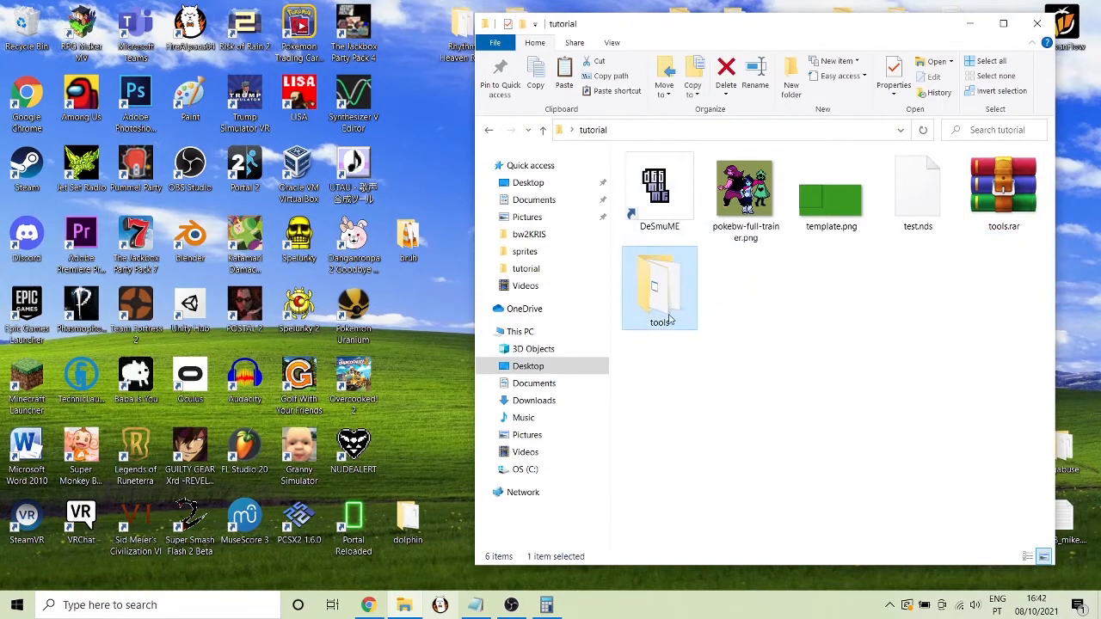
double_click(656, 289)
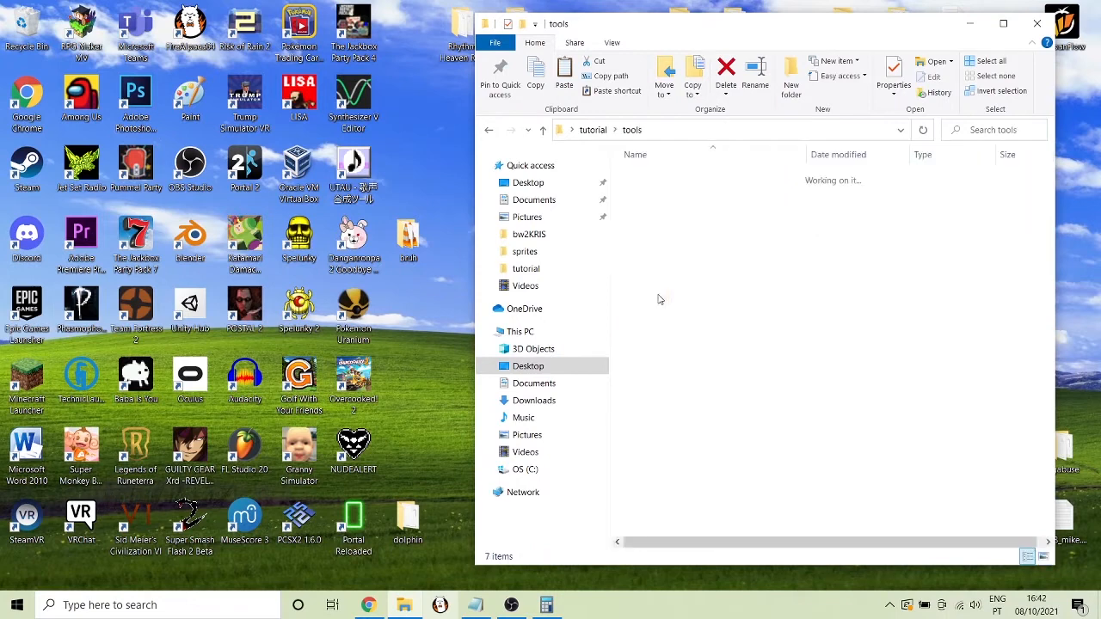
left_click_drag(681, 320, 709, 157)
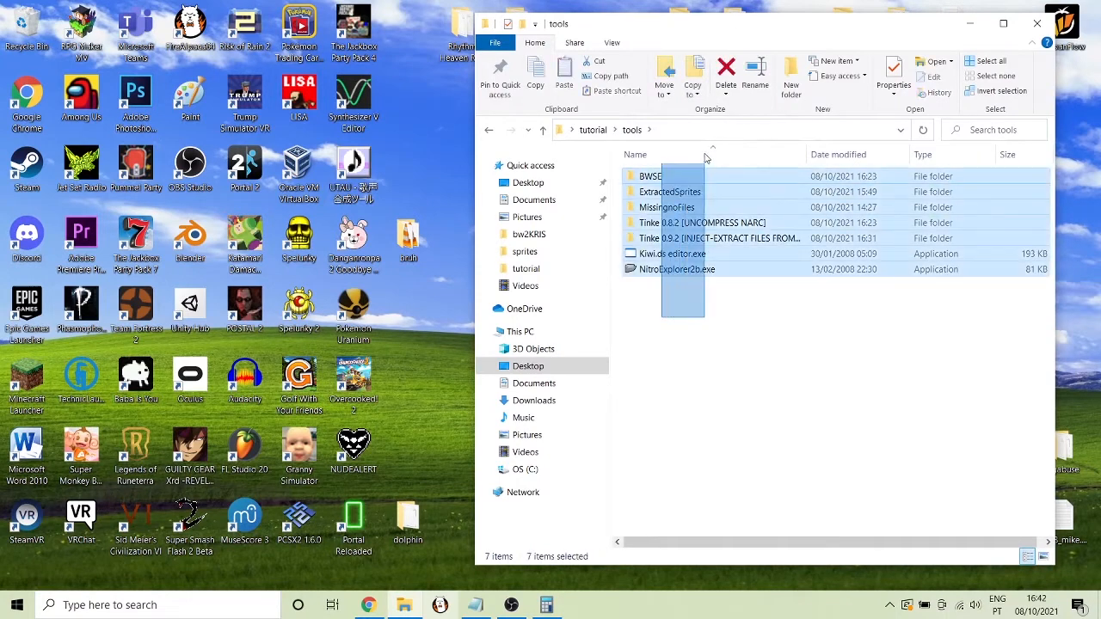
left_click(696, 336)
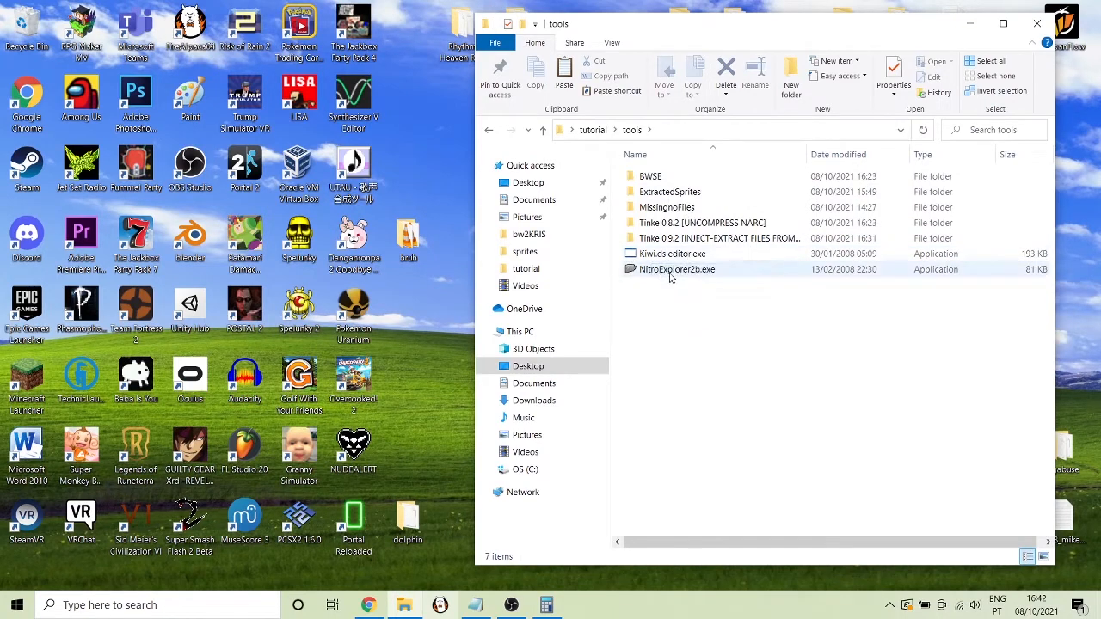
Look over NitroExplorer2b.exe, Kiwi.ds editor.exe and the BWSE, MissingnoFiles and two Tinke folders among the extracted tools
left_click(669, 275)
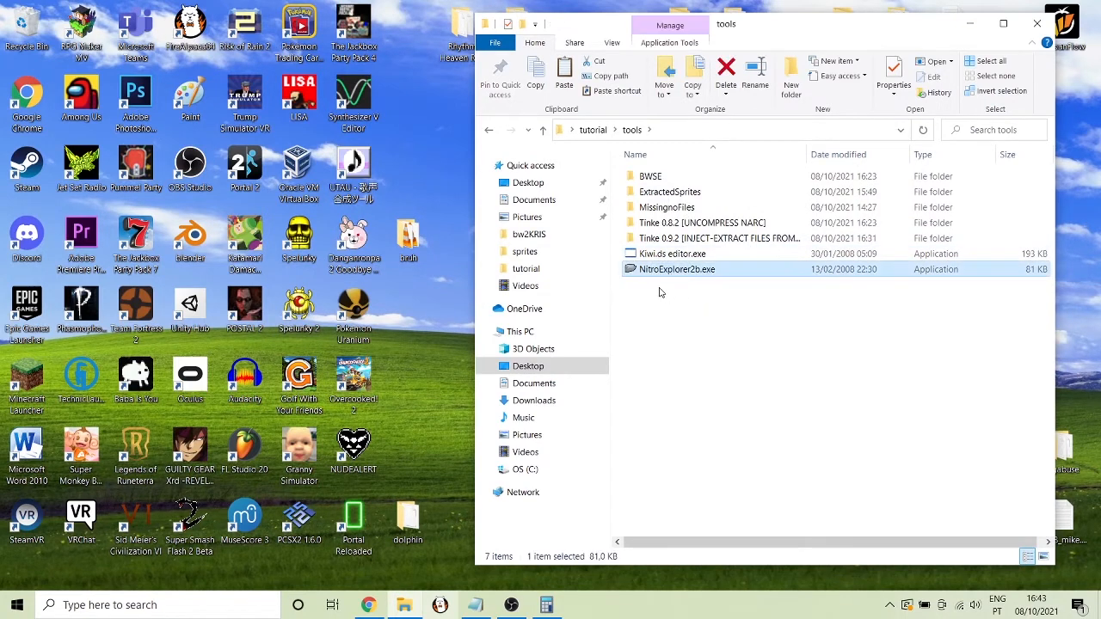
left_click(648, 287)
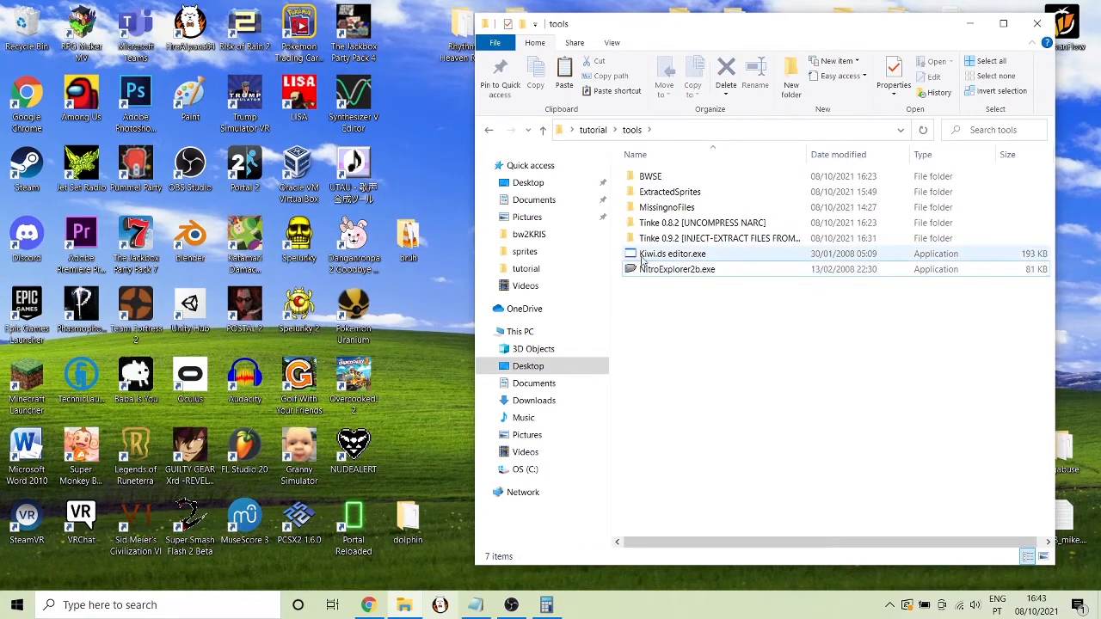
left_click(658, 254)
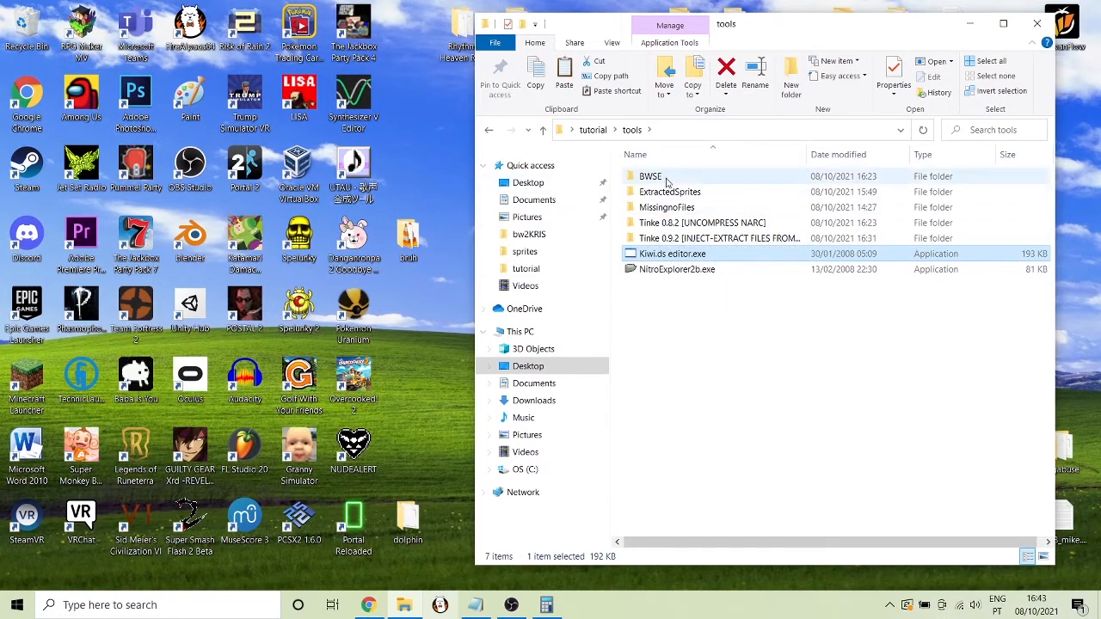
left_click(659, 287)
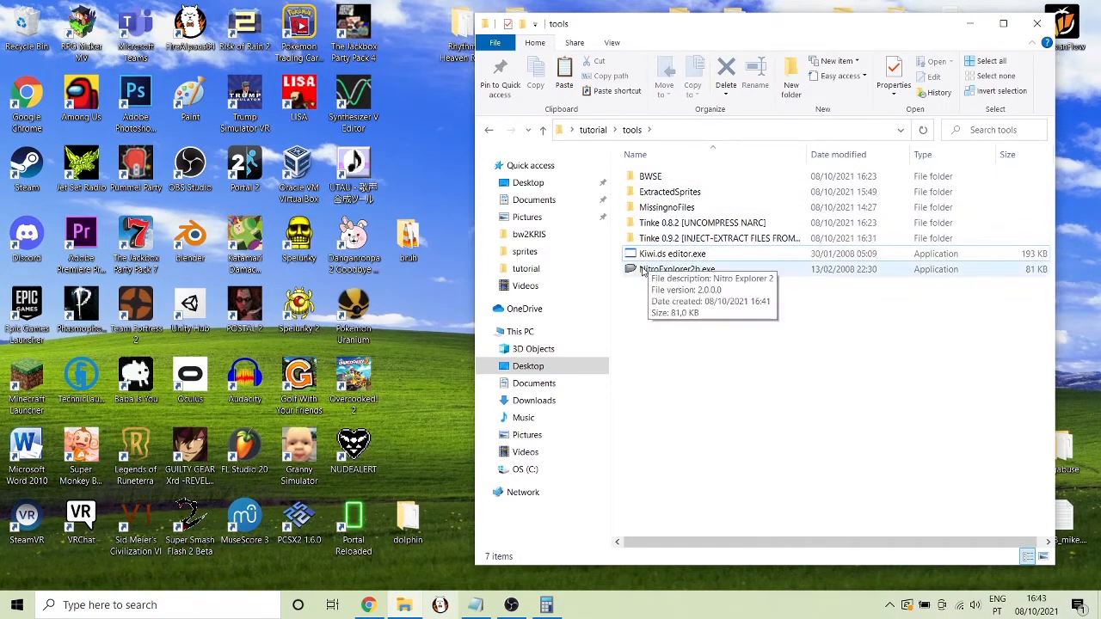
left_click(645, 177)
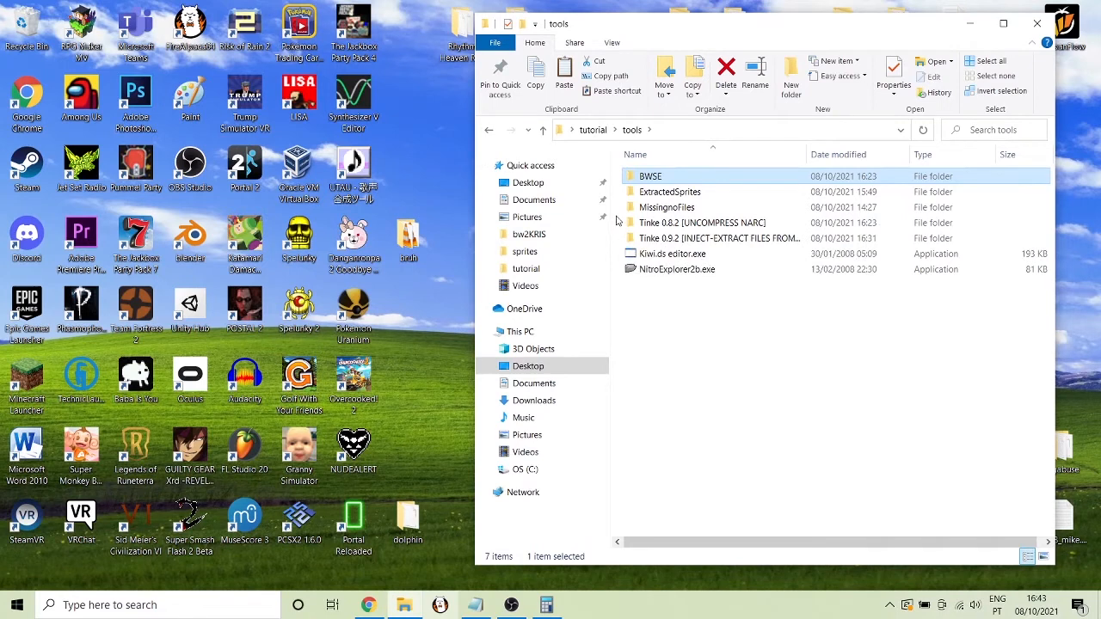
left_click(619, 178)
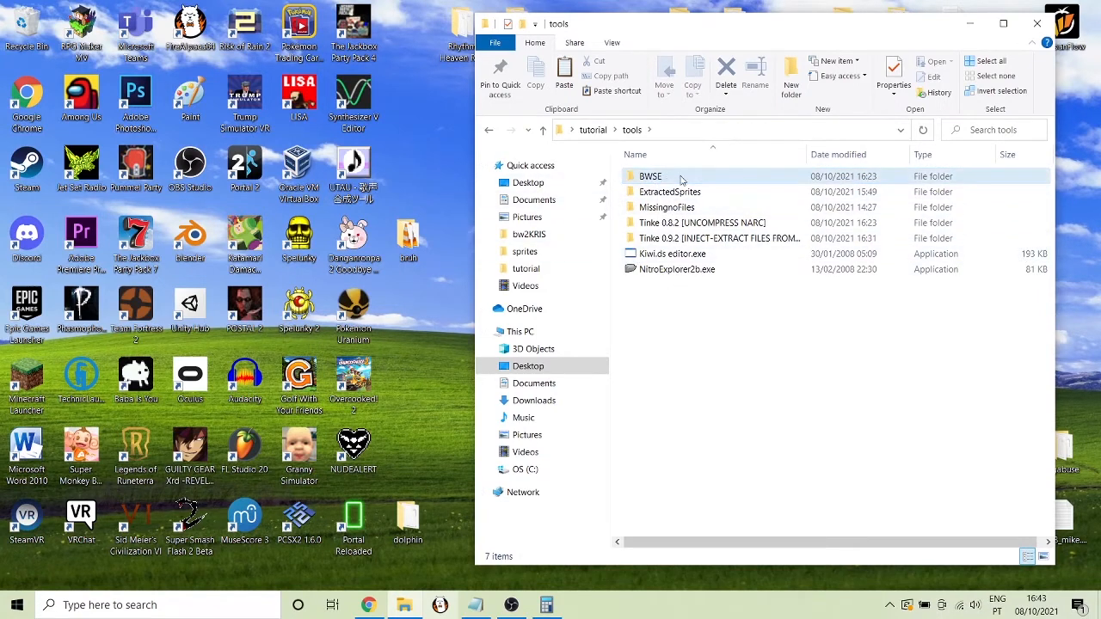
left_click(628, 223)
left_click(640, 238, "shift")
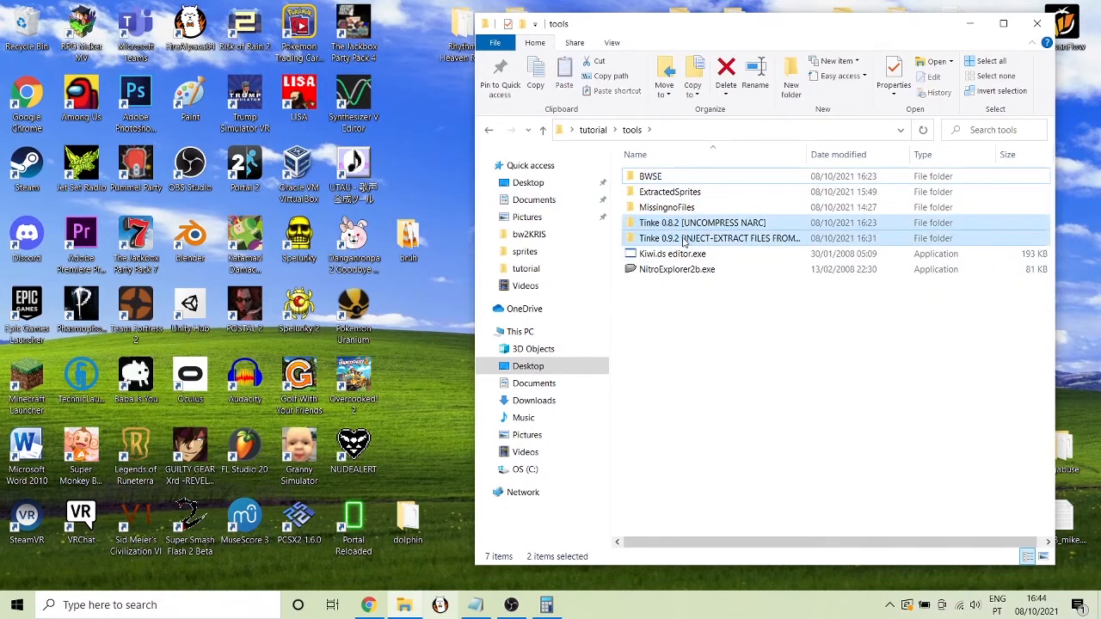
mouse_move(617, 215)
left_mouse_down()
mouse_move(662, 235)
mouse_move(675, 273)
mouse_move(653, 241)
mouse_move(617, 228)
mouse_move(621, 246)
mouse_move(617, 220)
mouse_move(647, 241)
mouse_move(618, 225)
left_mouse_up()
left_click(618, 226)
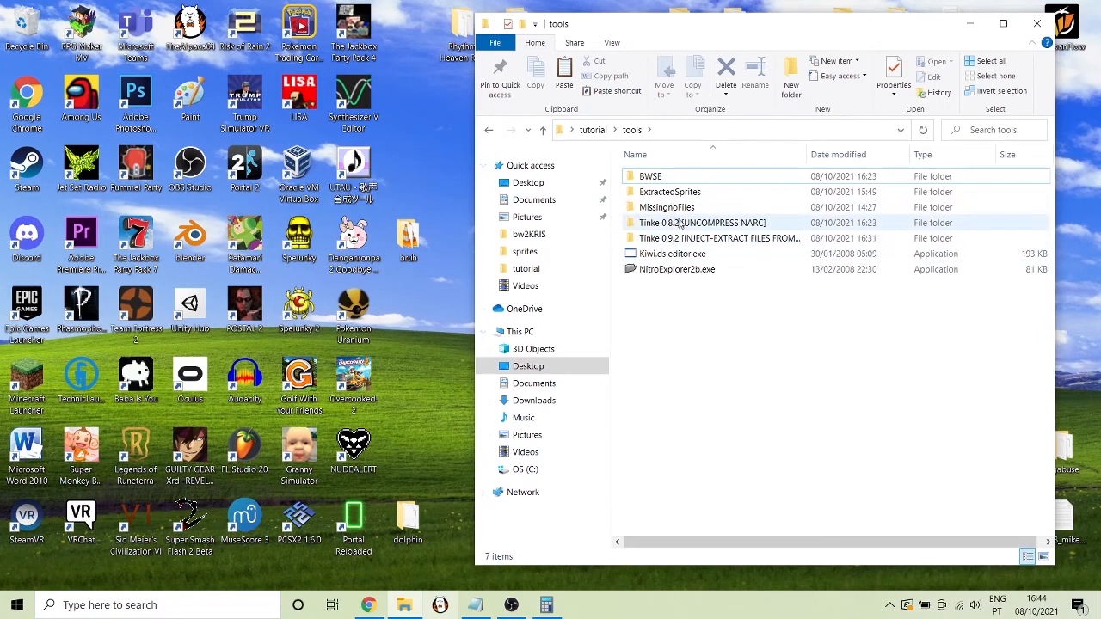
left_click_drag(617, 208, 669, 211)
left_click(619, 210)
left_click(672, 301)
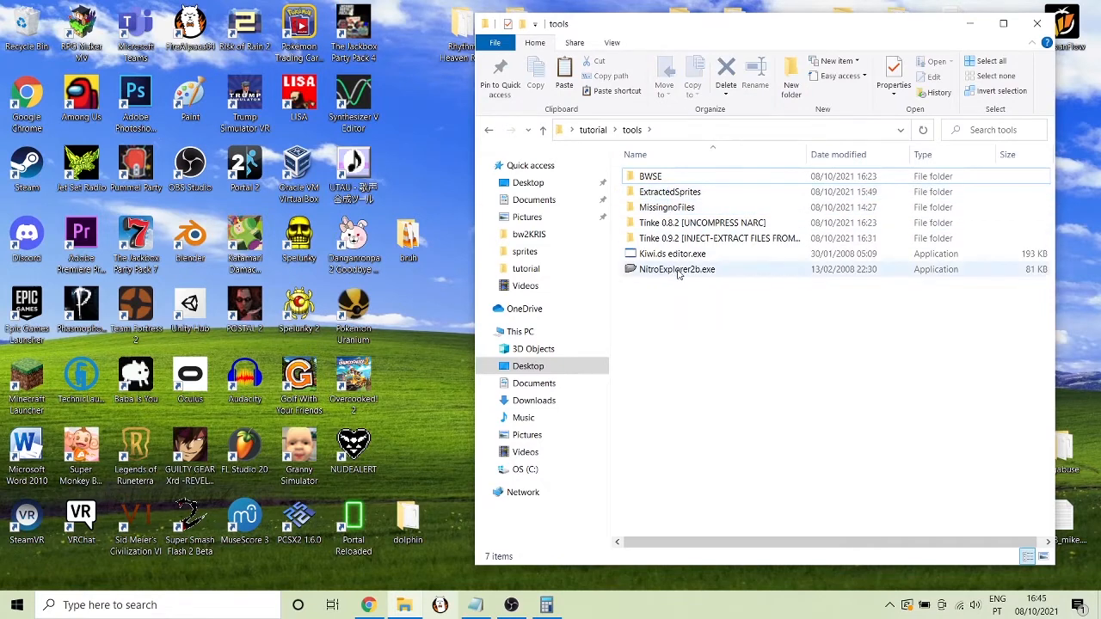
Launch NitroExplorer2b.exe and load the test.nds ROM from the tutorial folder
double_click(668, 270)
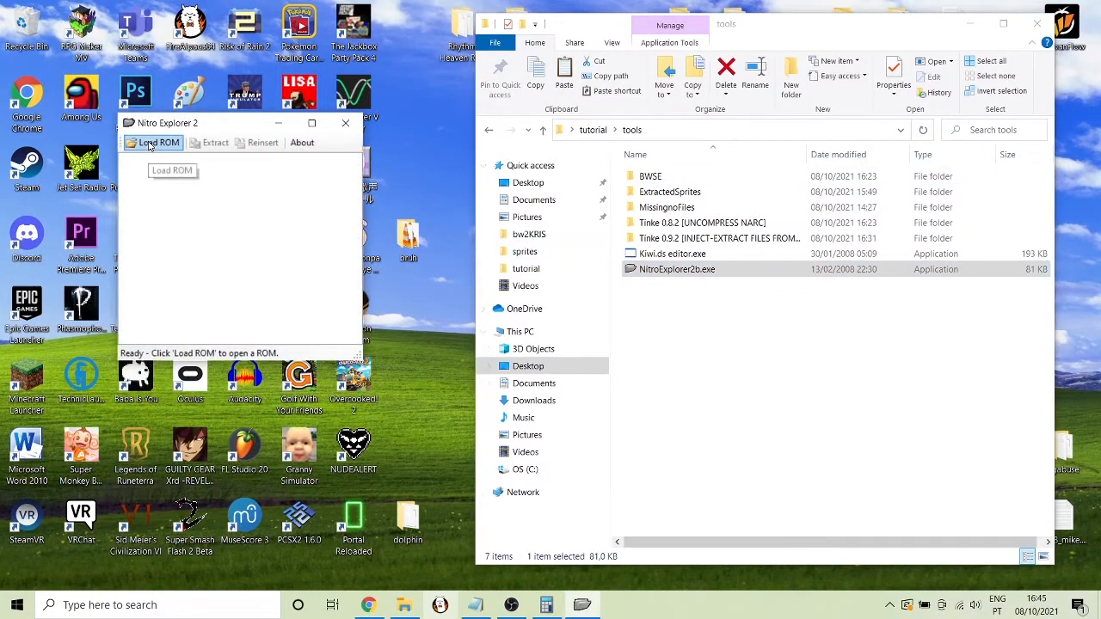
left_click(150, 144)
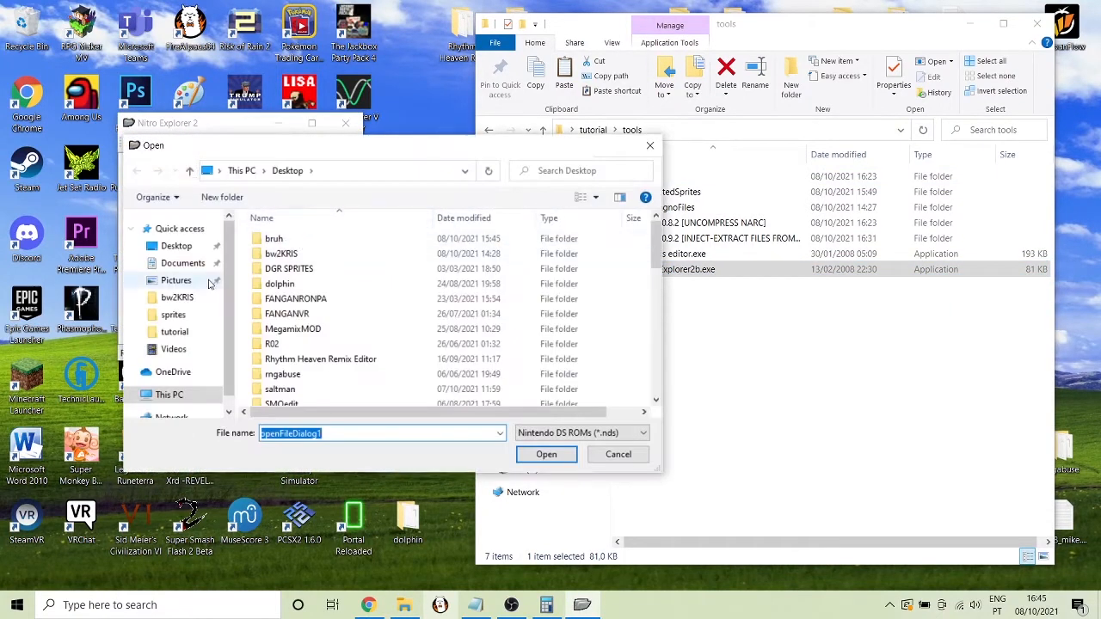
left_click(175, 332)
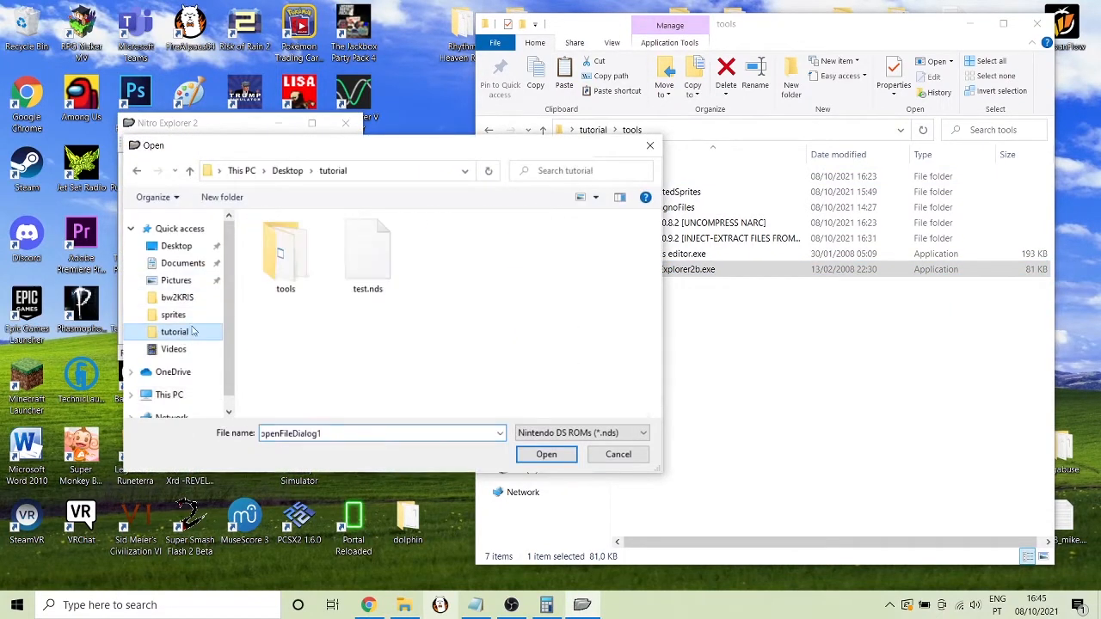
left_click(372, 250)
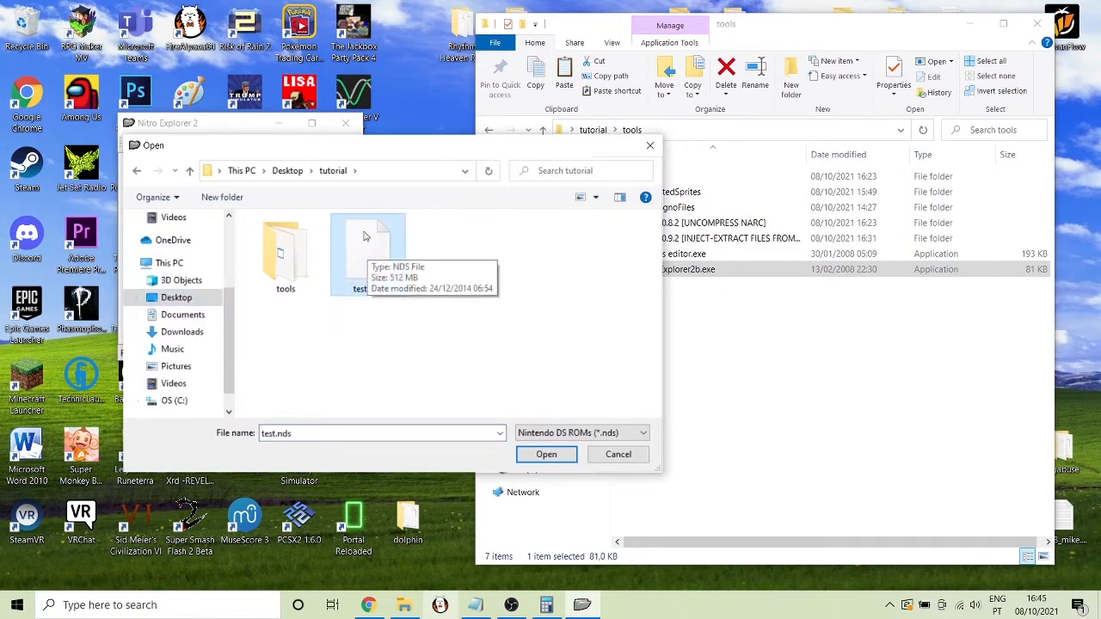
double_click(376, 265)
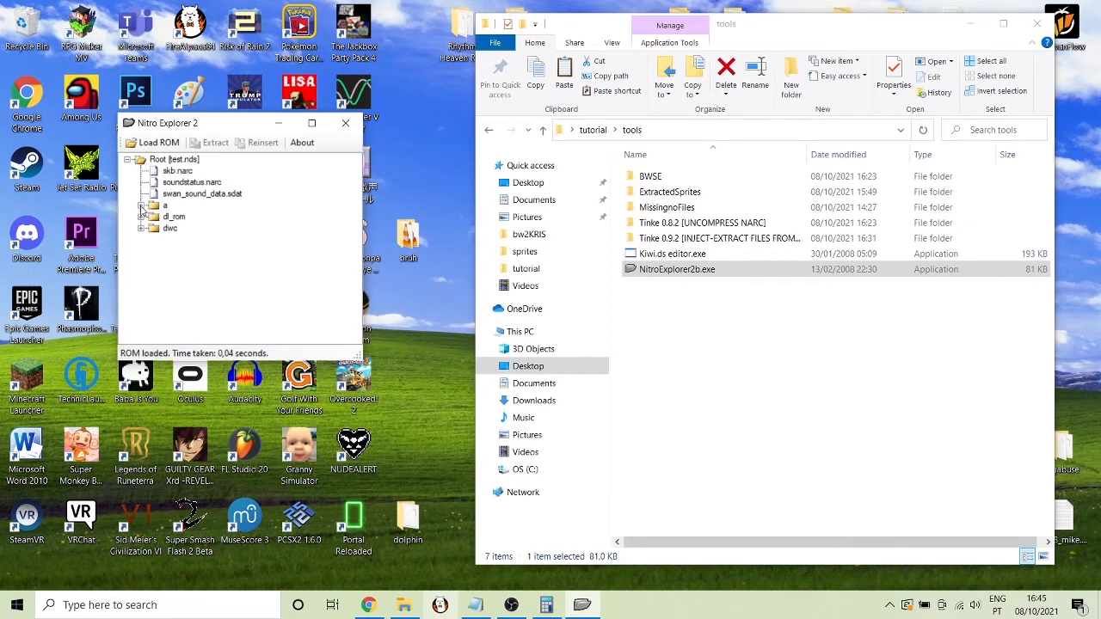
Maximize Nitro Explorer 2, expand the ROM's folders a, 0 and 7, and select file 1
left_click(141, 207)
left_click(312, 123)
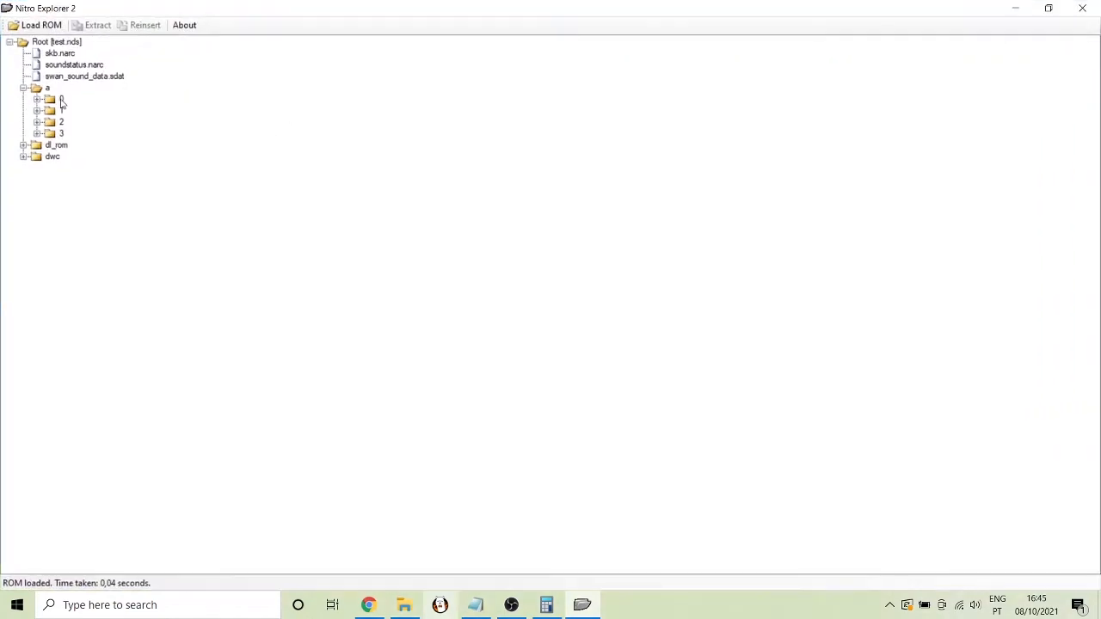
left_click(37, 99)
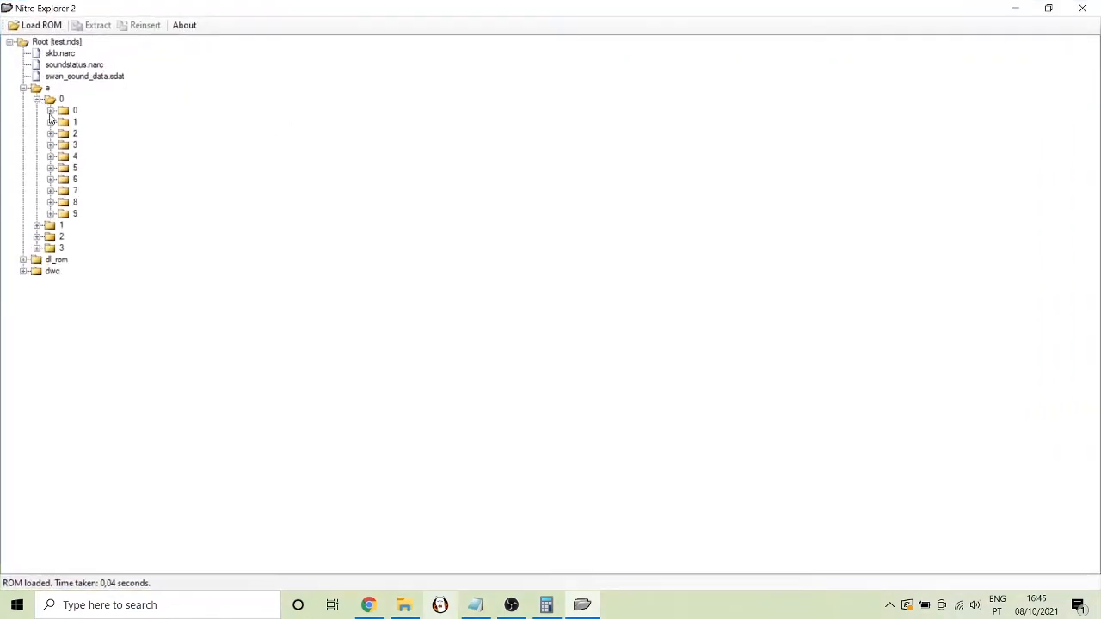
left_click(51, 191)
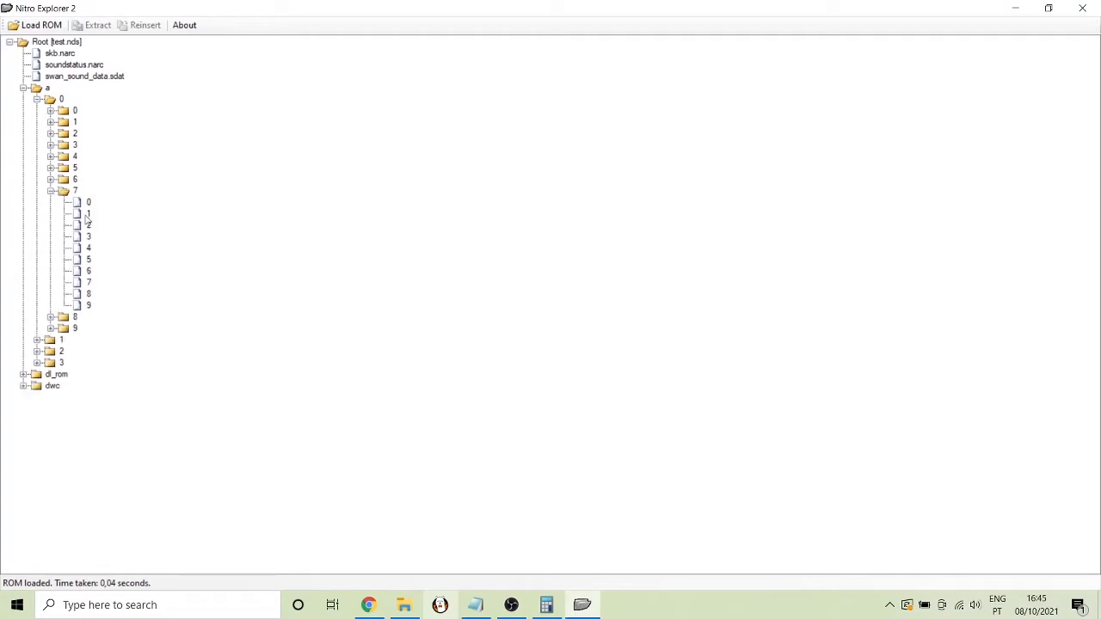
left_click(87, 214)
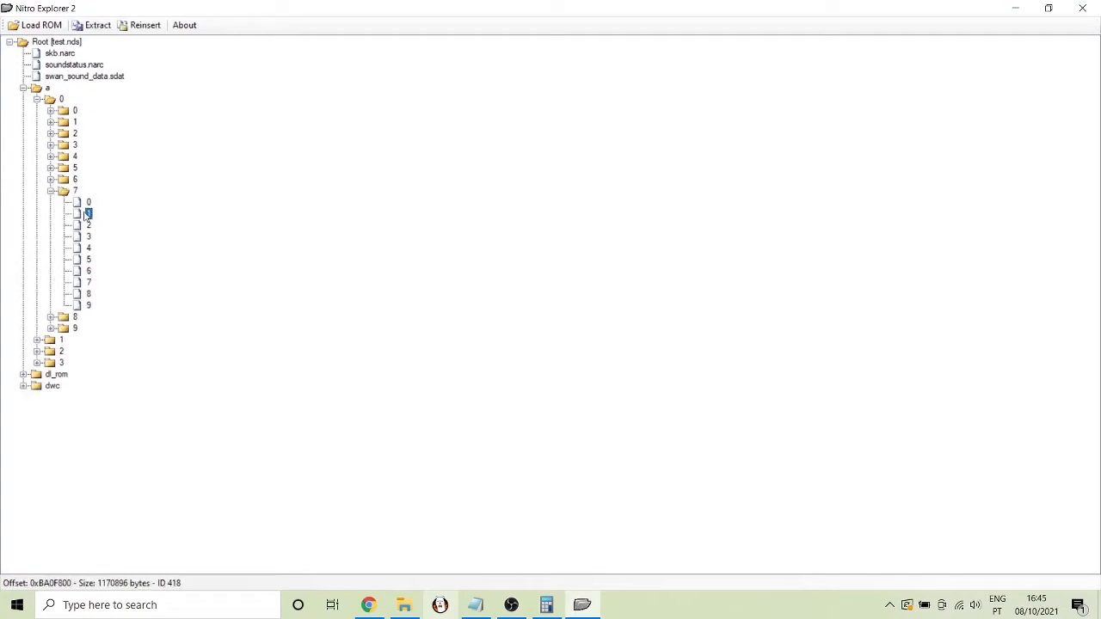
Read the BWSE folder's readme.txt for the BW and B2W2 sprite file paths, especially the front trainer sprites, and close it
left_click(404, 605)
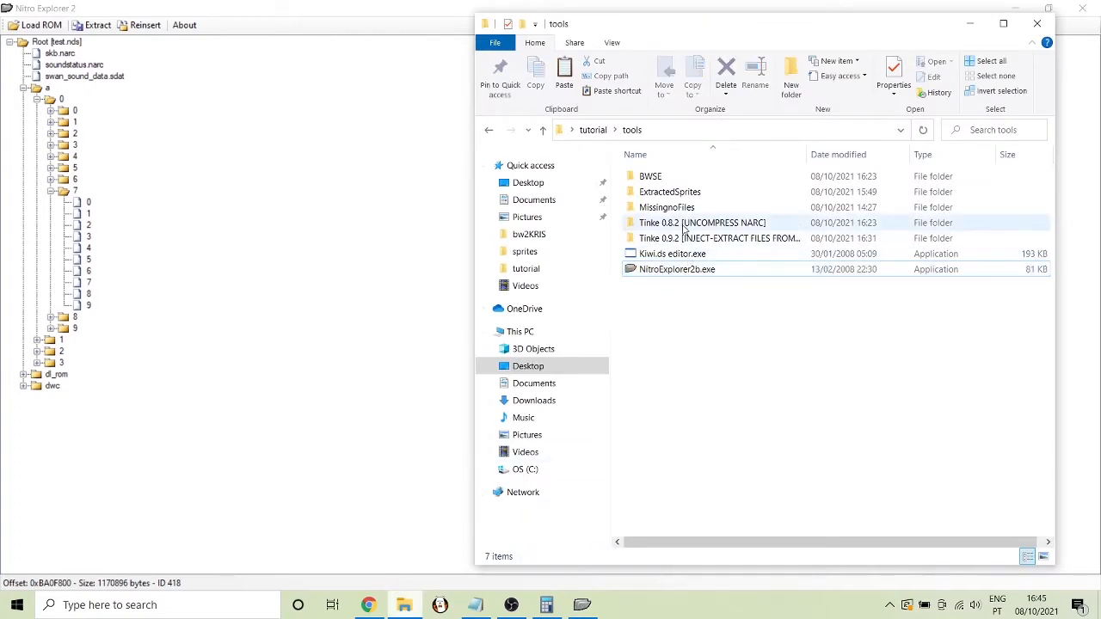
double_click(673, 178)
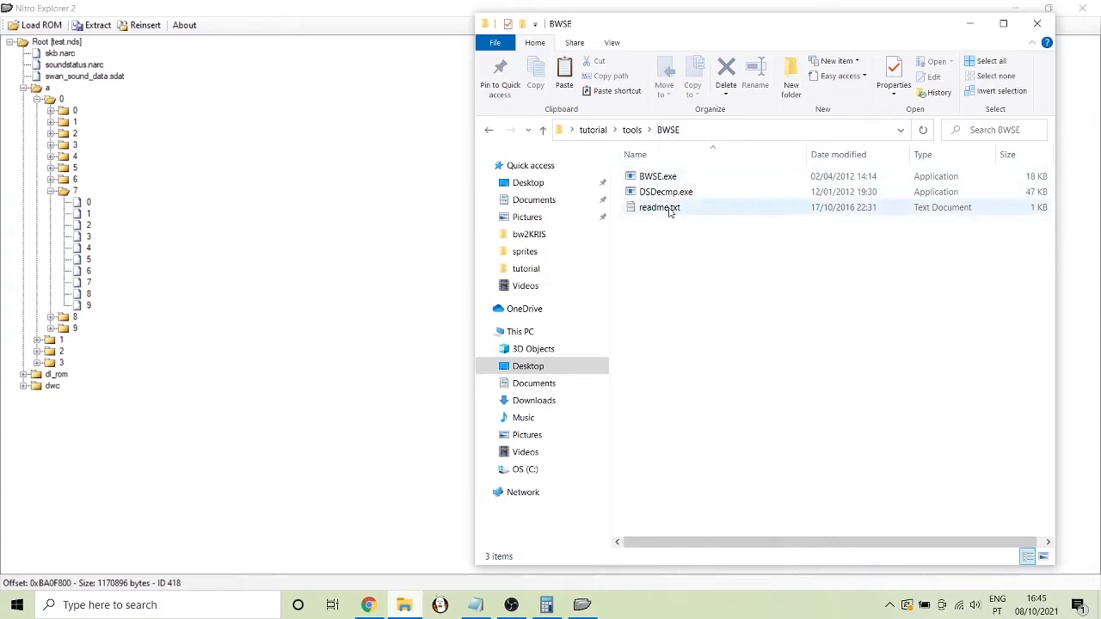
double_click(670, 209)
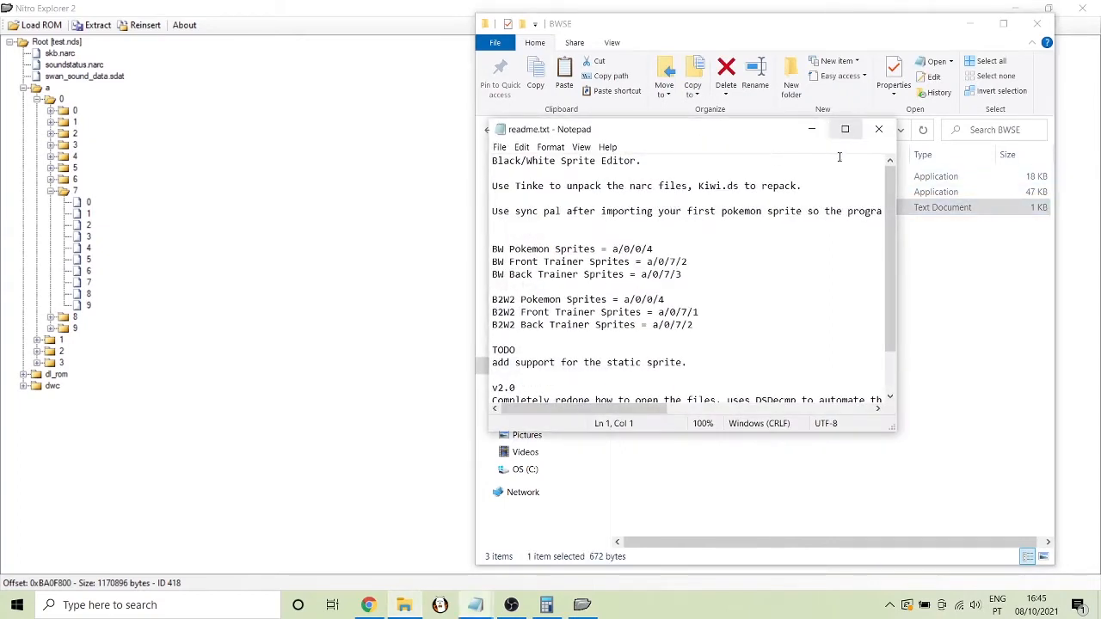
scroll(878, 242, "down", 1)
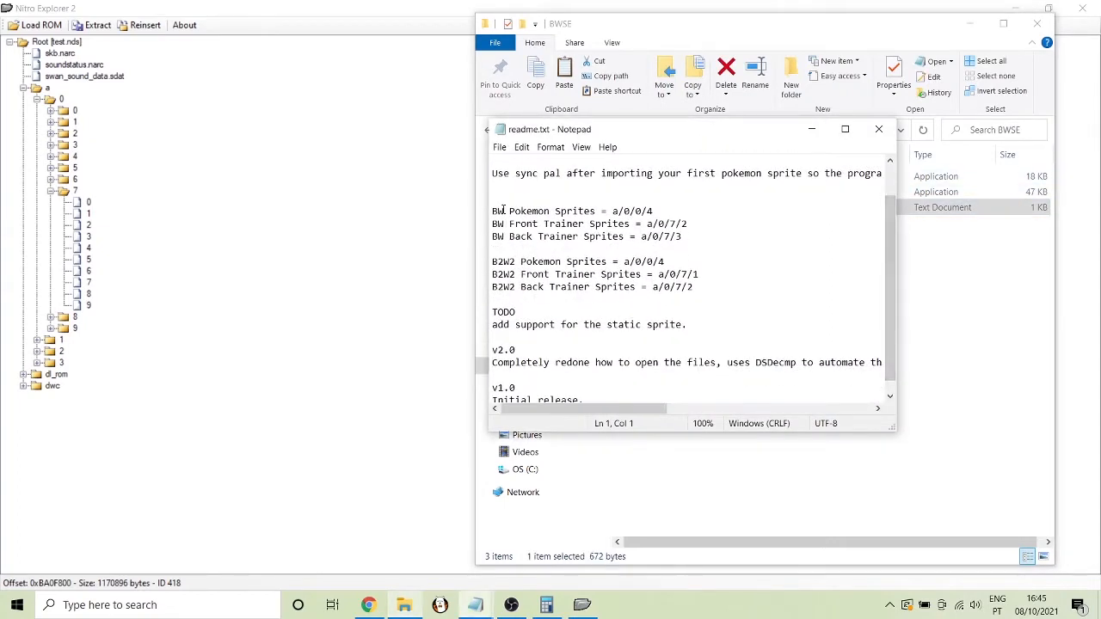
left_click_drag(492, 208, 741, 234)
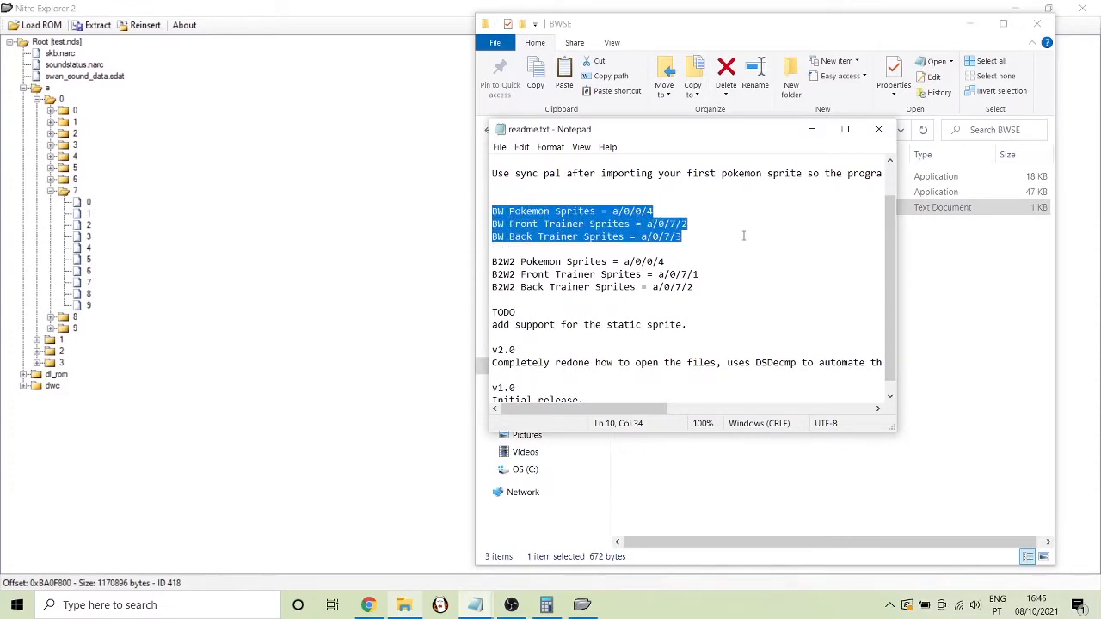
left_click(510, 236)
left_click_drag(494, 261, 475, 273)
left_click(592, 275)
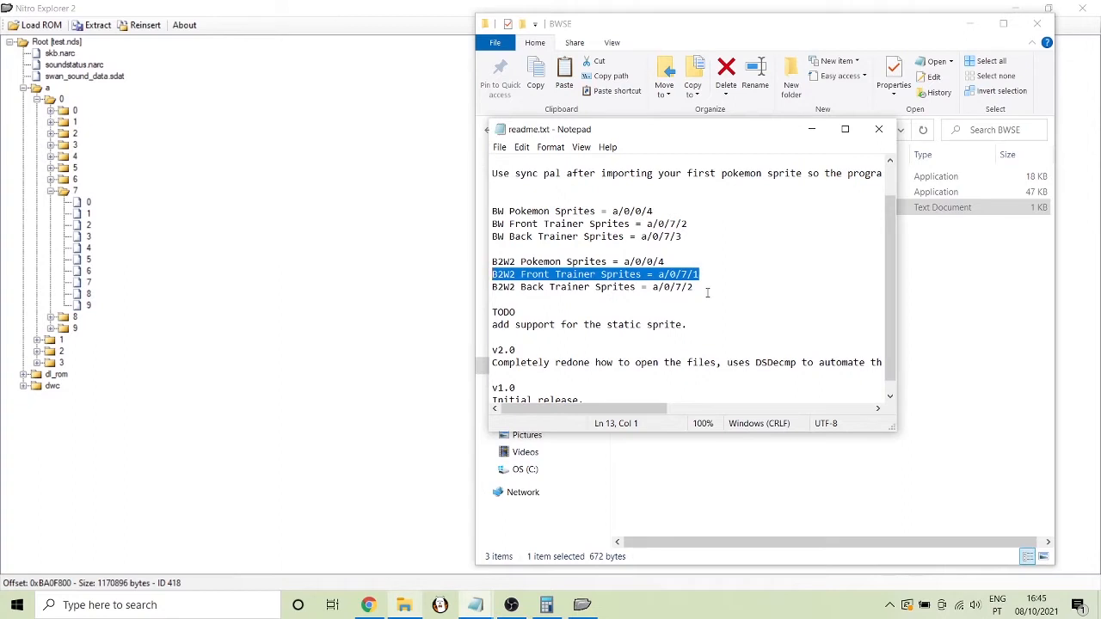
left_click(878, 129)
Extract ROM file a/0/7/1 into the tutorial folder as a071.narc
left_click(77, 213)
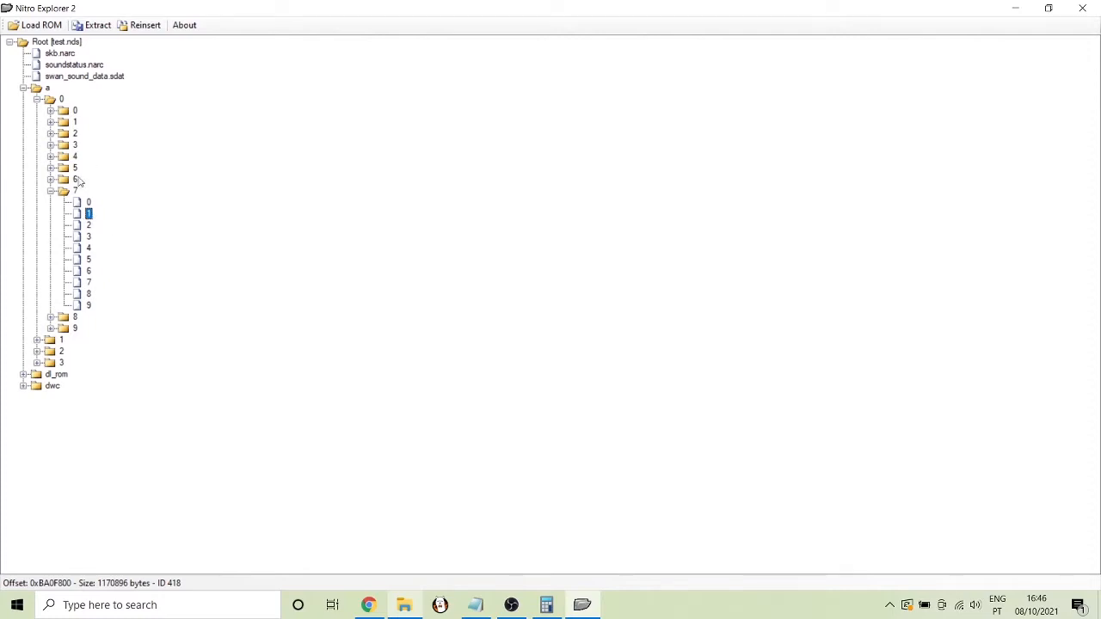
left_click(95, 26)
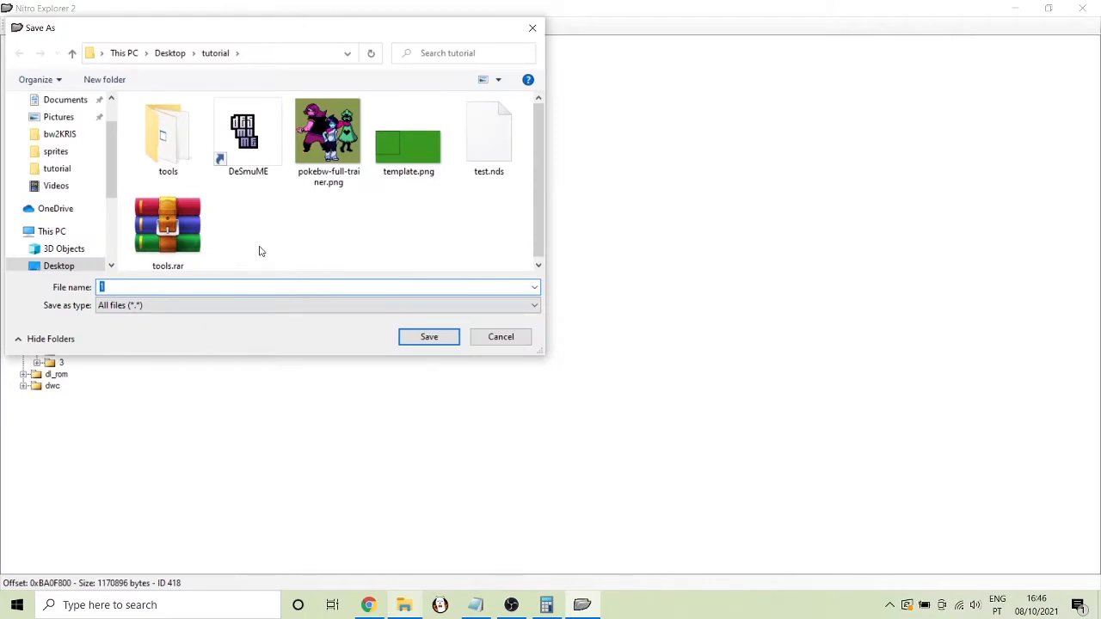
type("a071.narc")
left_click_drag(118, 287, 197, 286)
left_click(103, 287)
key("BackSpace")
left_click_drag(117, 288, 171, 288)
left_click(179, 289)
left_click_drag(207, 32, 315, 56)
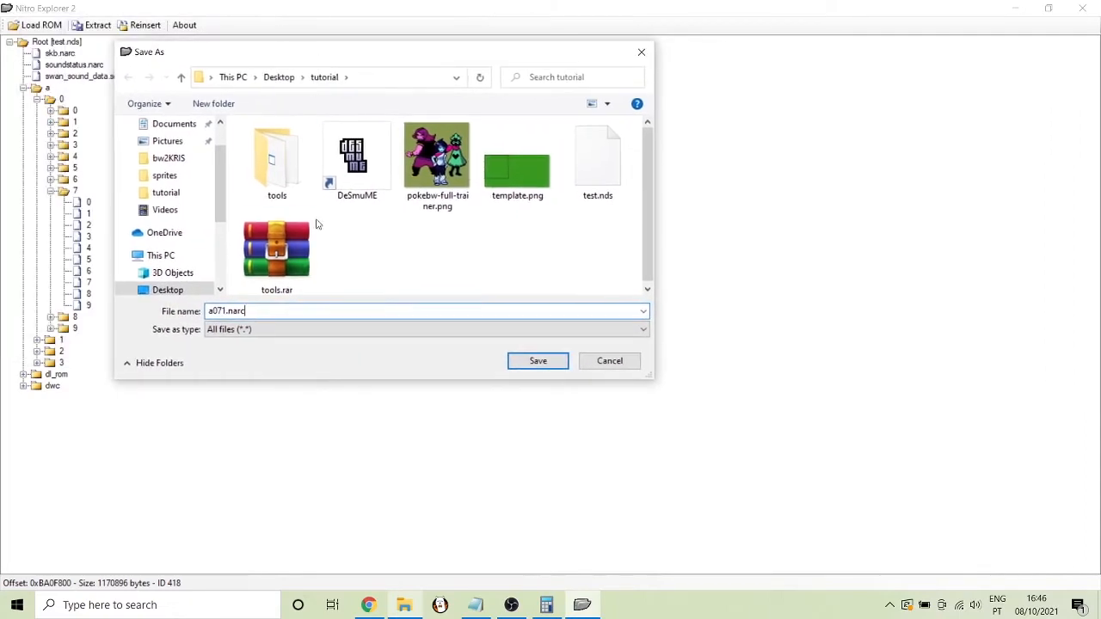
left_click_drag(268, 308, 226, 316)
left_click(264, 311)
left_click(537, 361)
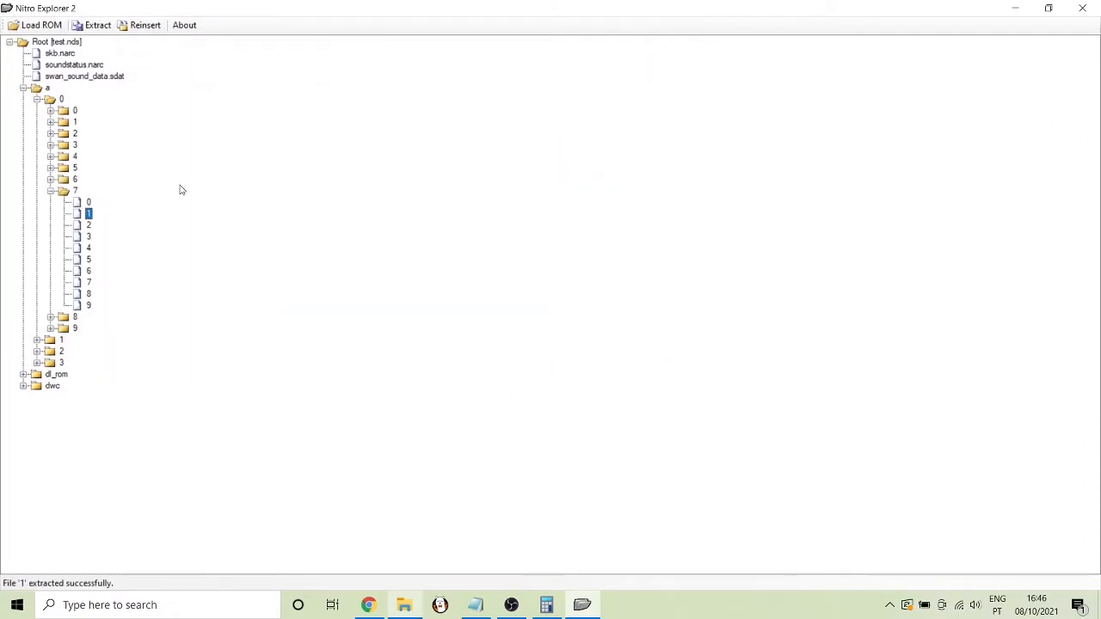
Close Nitro Explorer 2 and locate the extracted a071.narc in the tutorial folder
left_click(1081, 8)
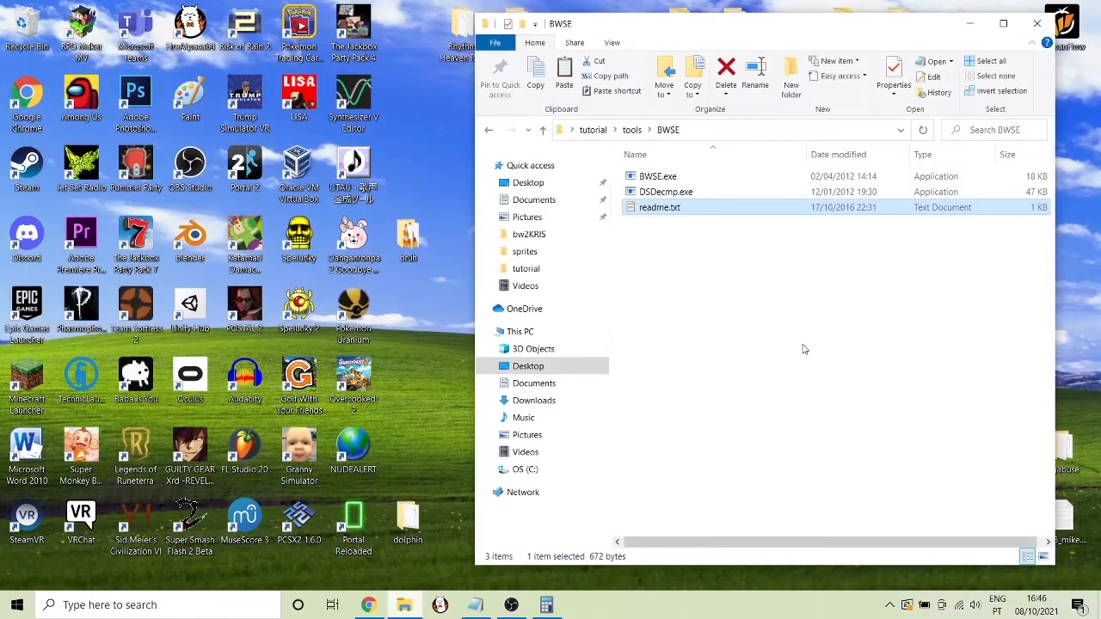
left_click(631, 130)
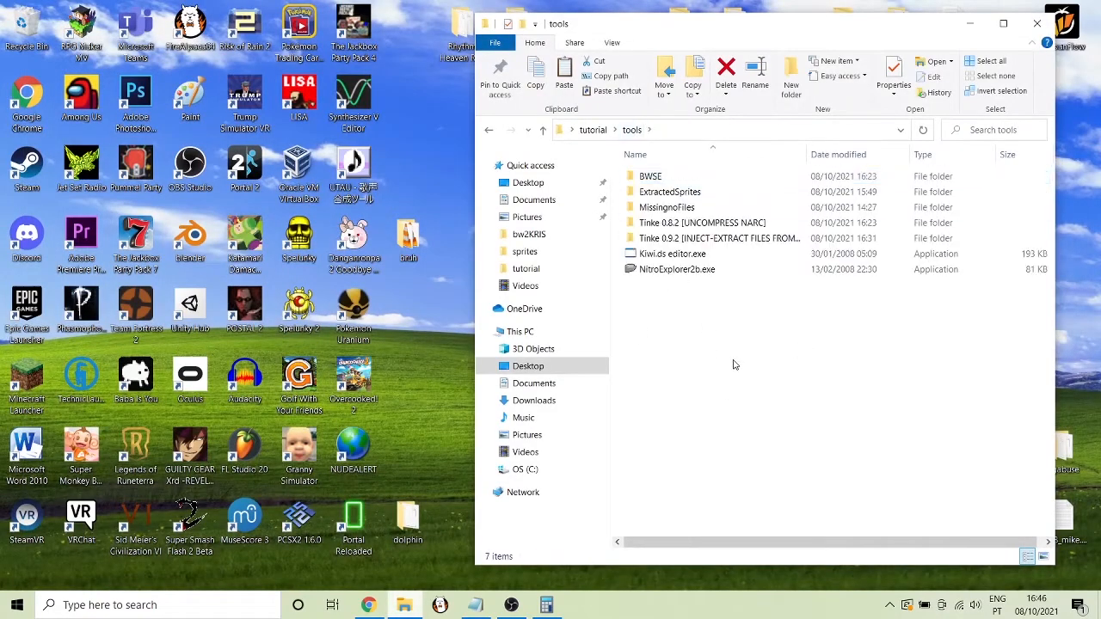
left_click(592, 130)
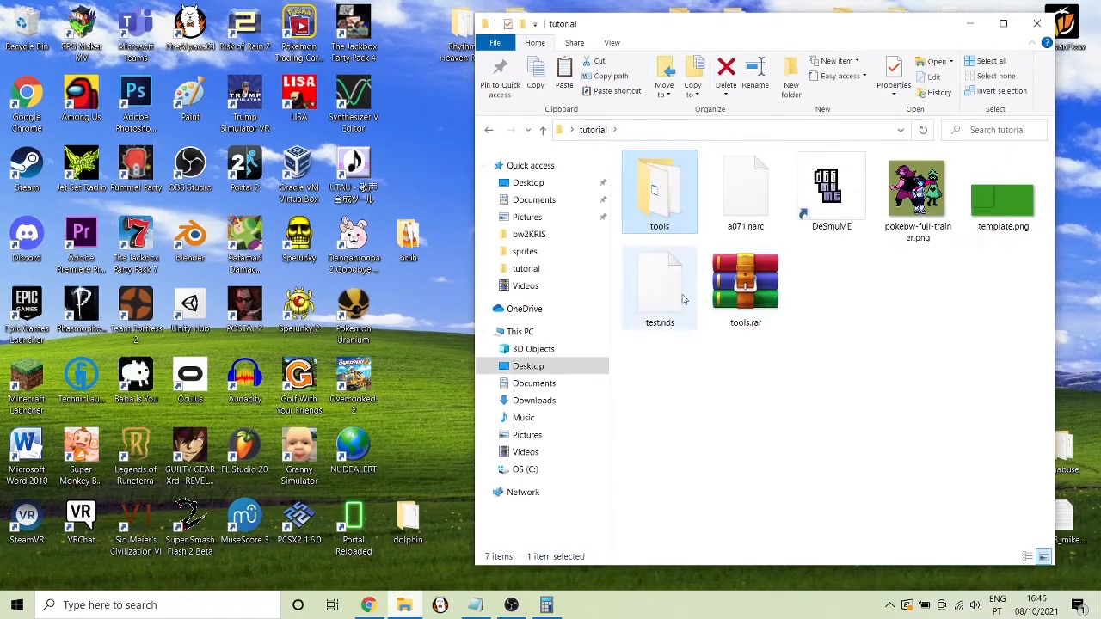
left_click(746, 206)
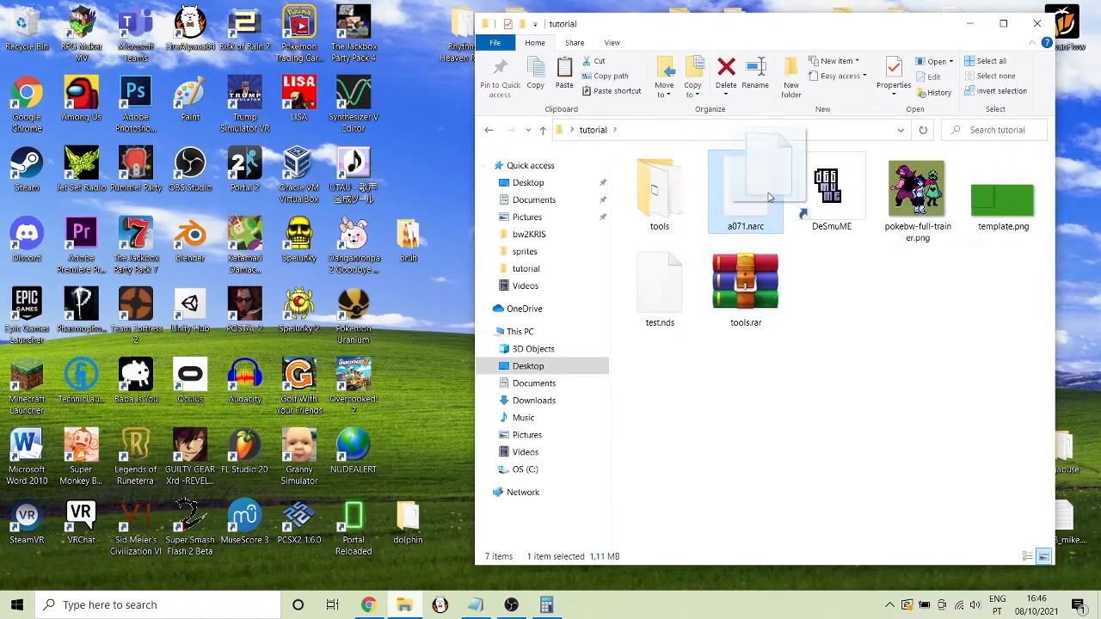
Launch Tinke.exe from the Tinke 0.9.2 [INJECT-EXTRACT FILES FROM NARC] folder inside tools
double_click(674, 213)
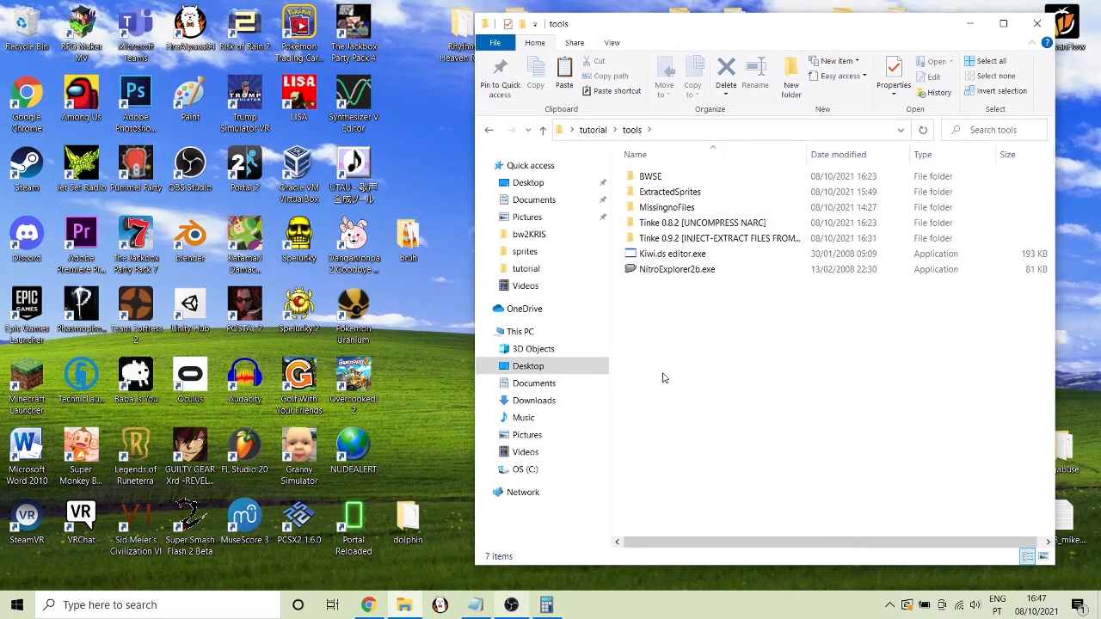
left_click(619, 238)
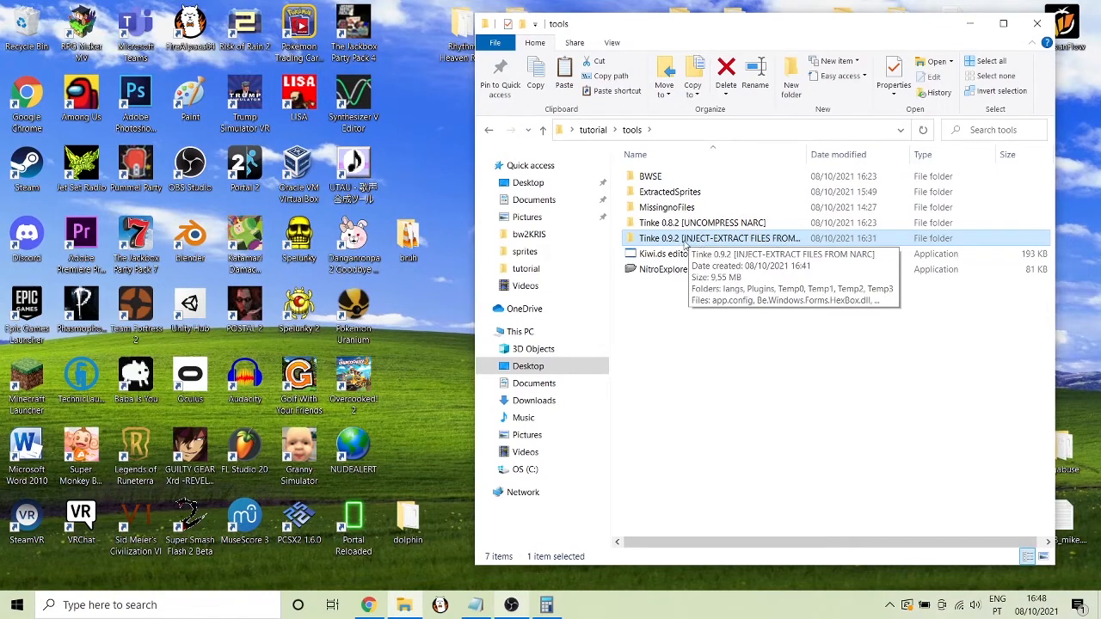
double_click(688, 243)
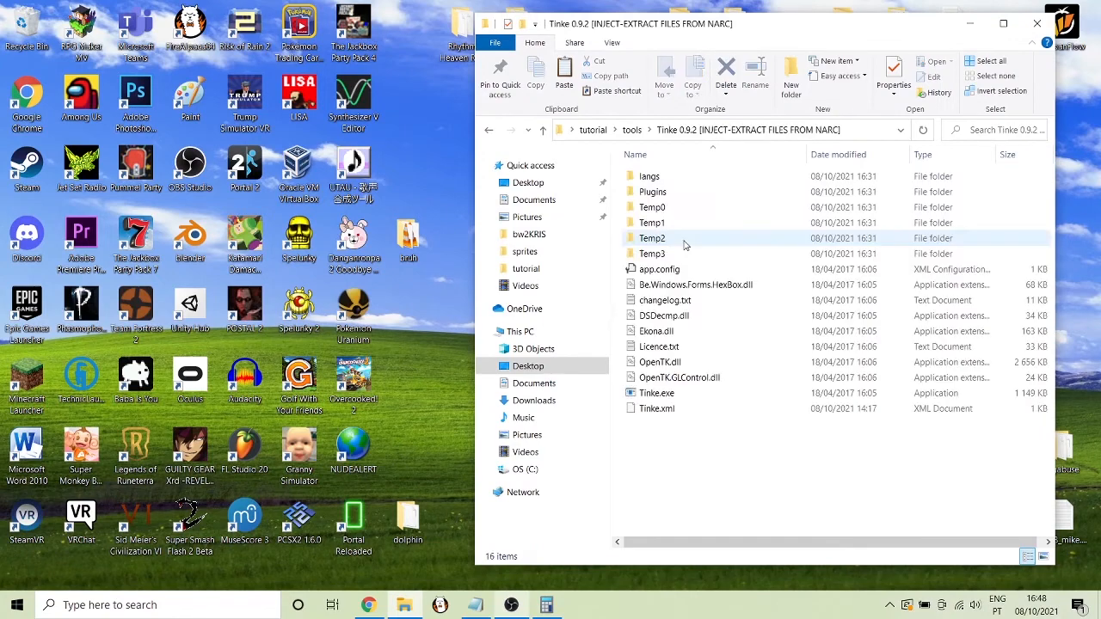
left_click(667, 393)
key("Return")
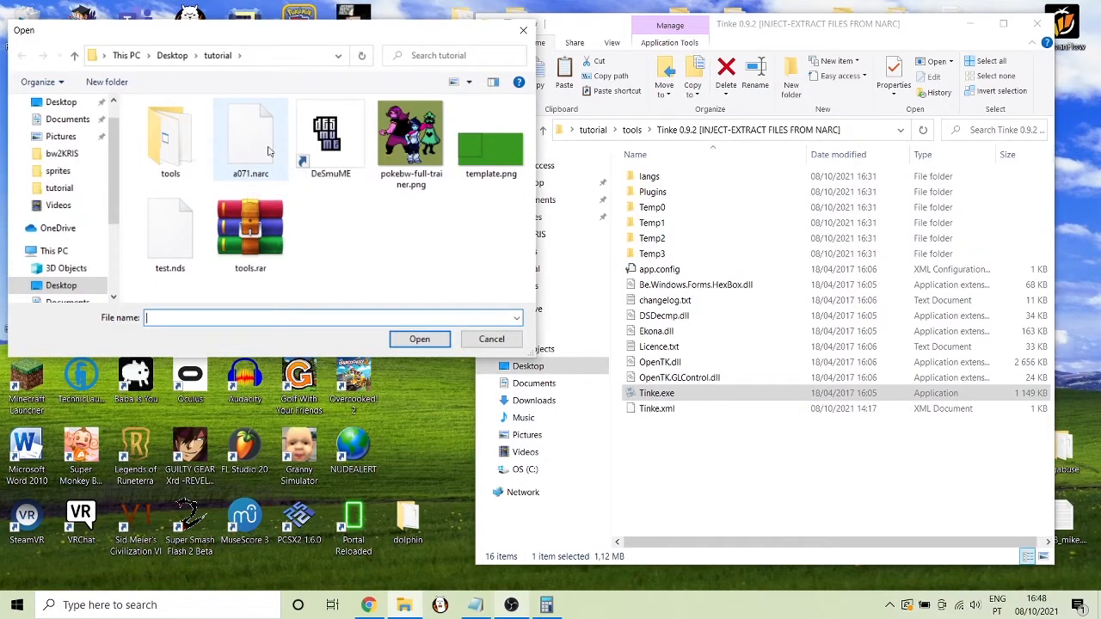
Open a071.narc from the tutorial folder in Tinke and unpack it
double_click(250, 157)
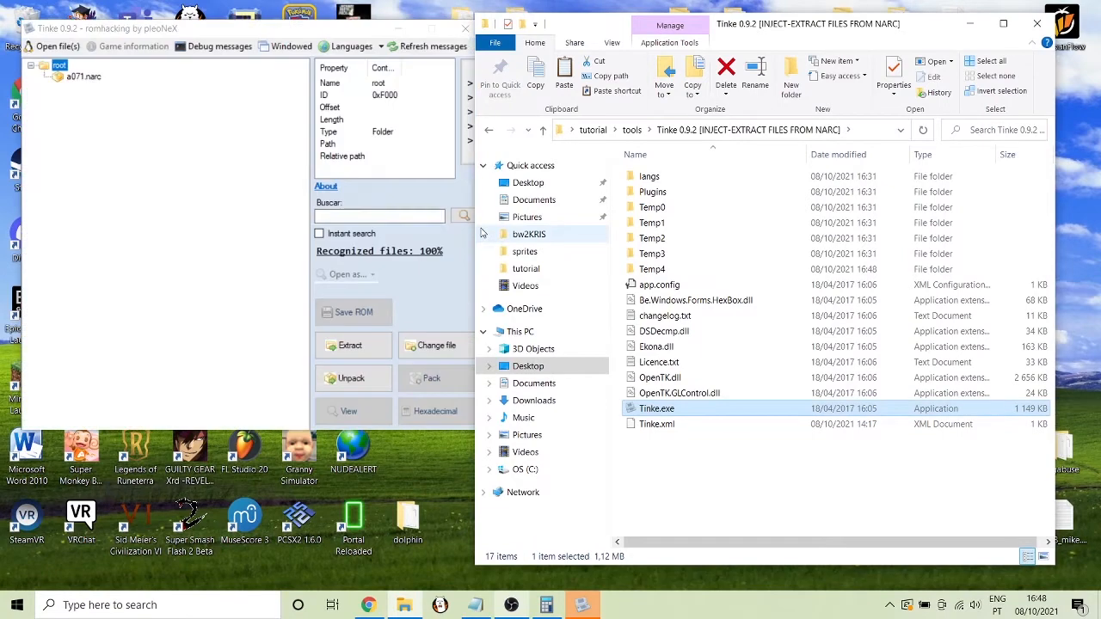
left_click(80, 78)
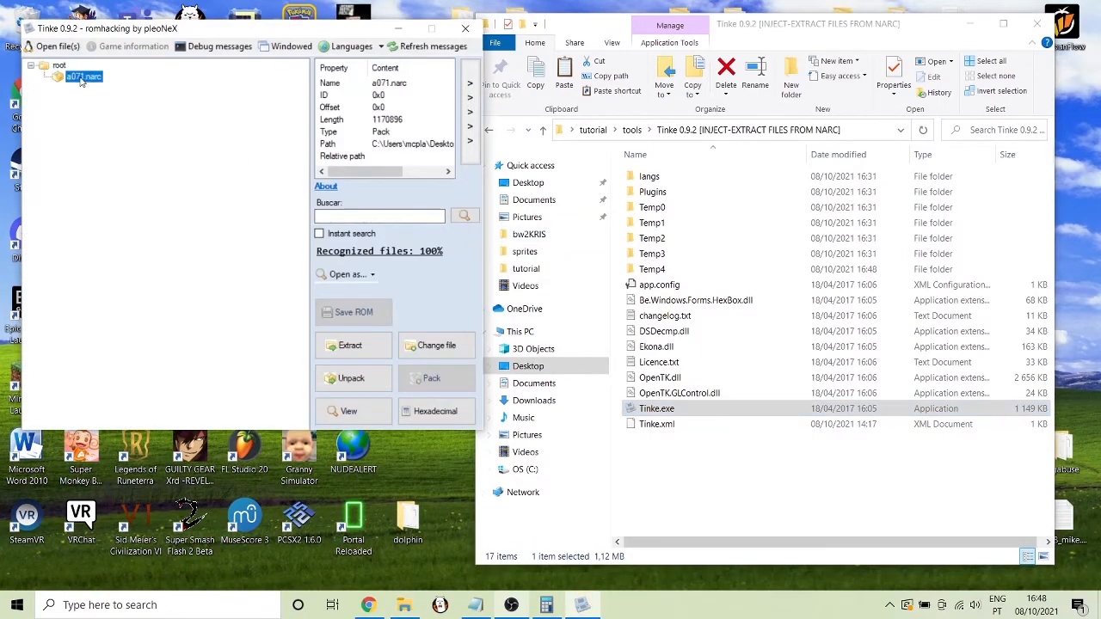
left_click(357, 381)
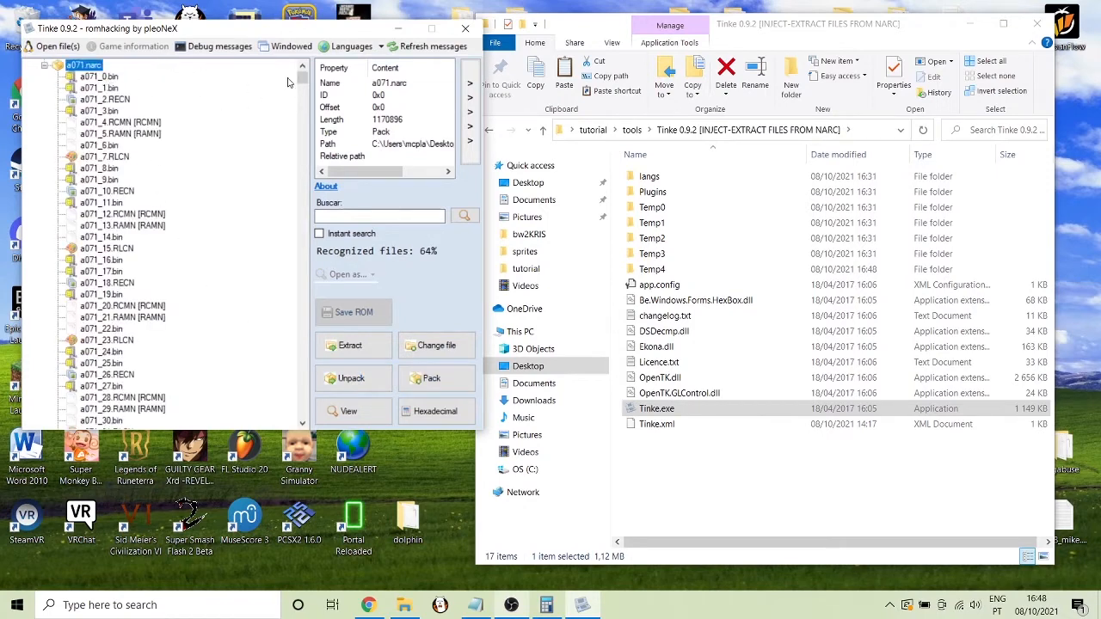
Look over the first group of unpacked trainer sprite files, from a071_0.bin to a071_7.RLCN
left_click(109, 78)
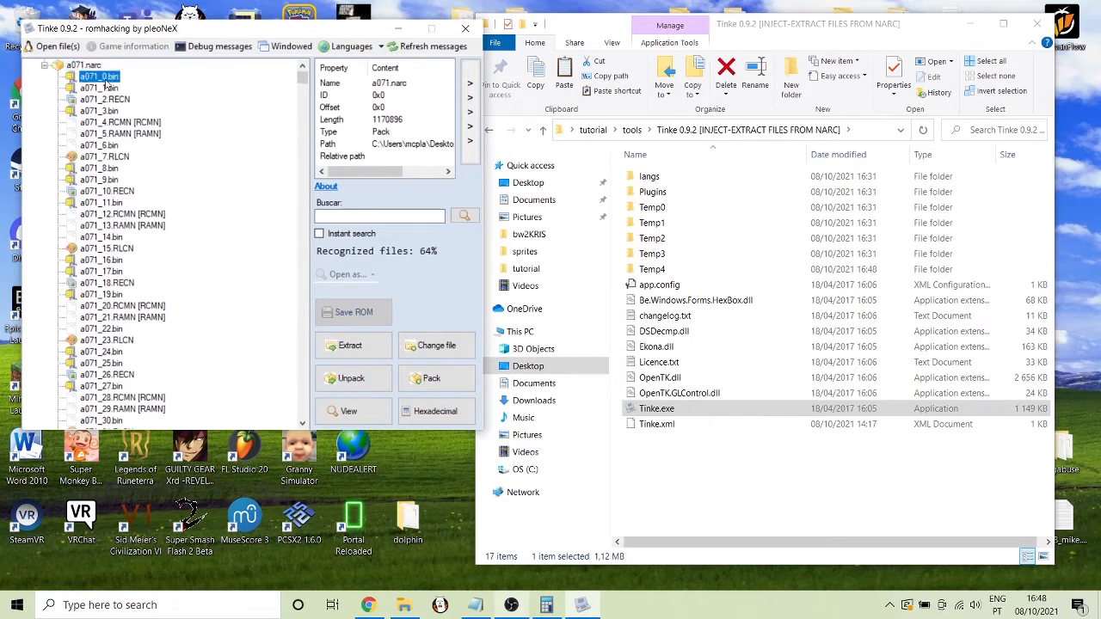
left_click(111, 158)
left_click(105, 77)
left_click(113, 158)
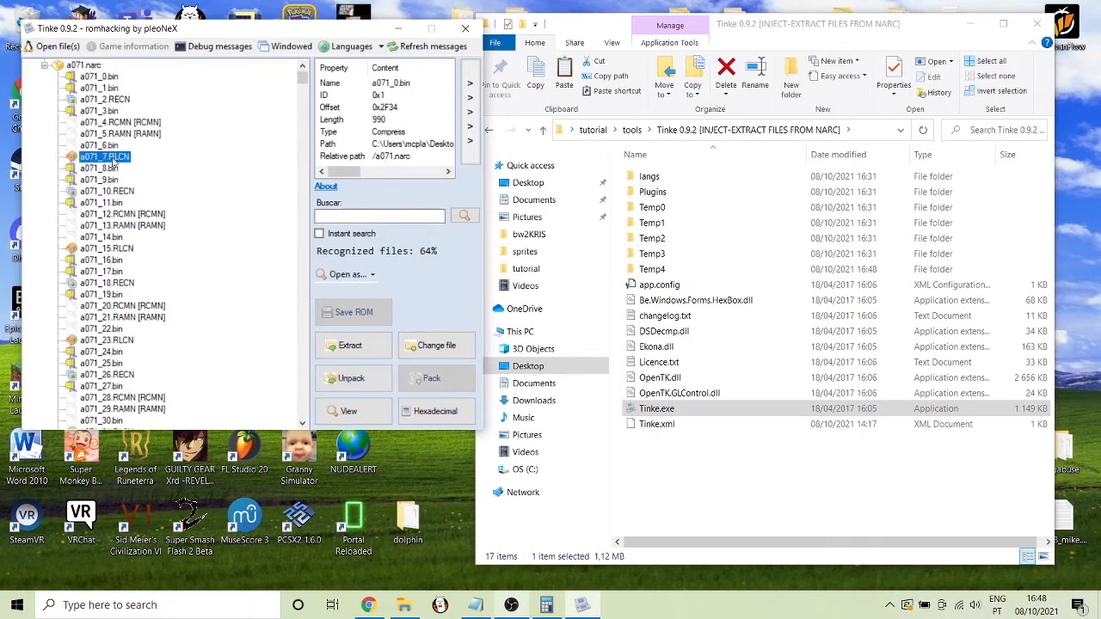
left_click(105, 78)
mouse_move(301, 77)
left_mouse_down()
mouse_move(309, 100)
mouse_move(302, 71)
left_mouse_up()
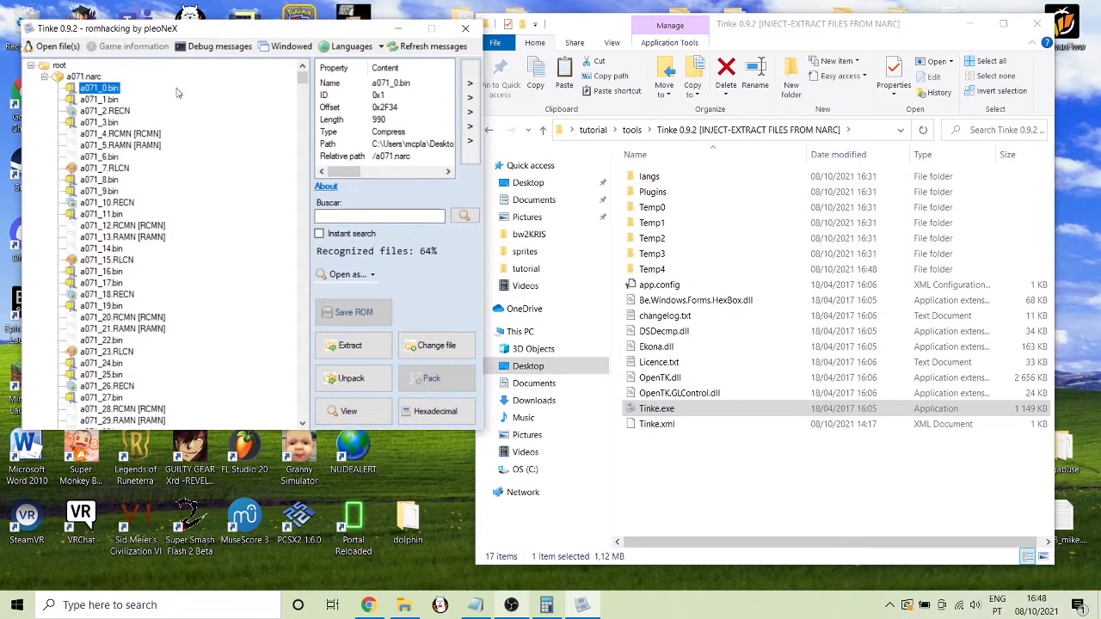
Launch BWSE.exe from the BWSE folder inside tools
left_click(633, 130)
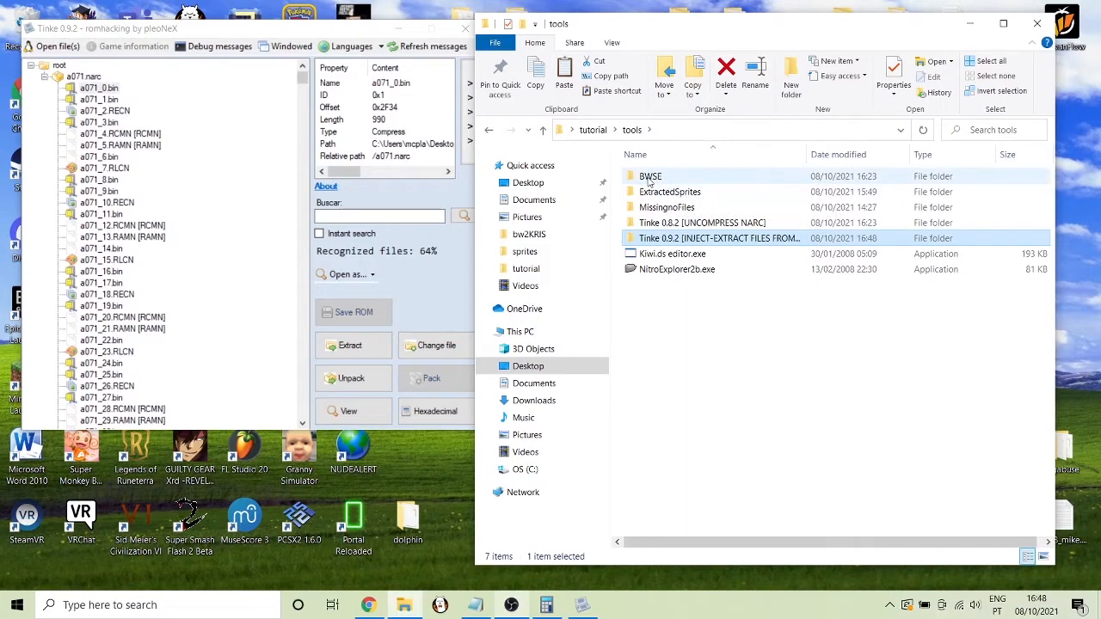
double_click(658, 178)
double_click(662, 179)
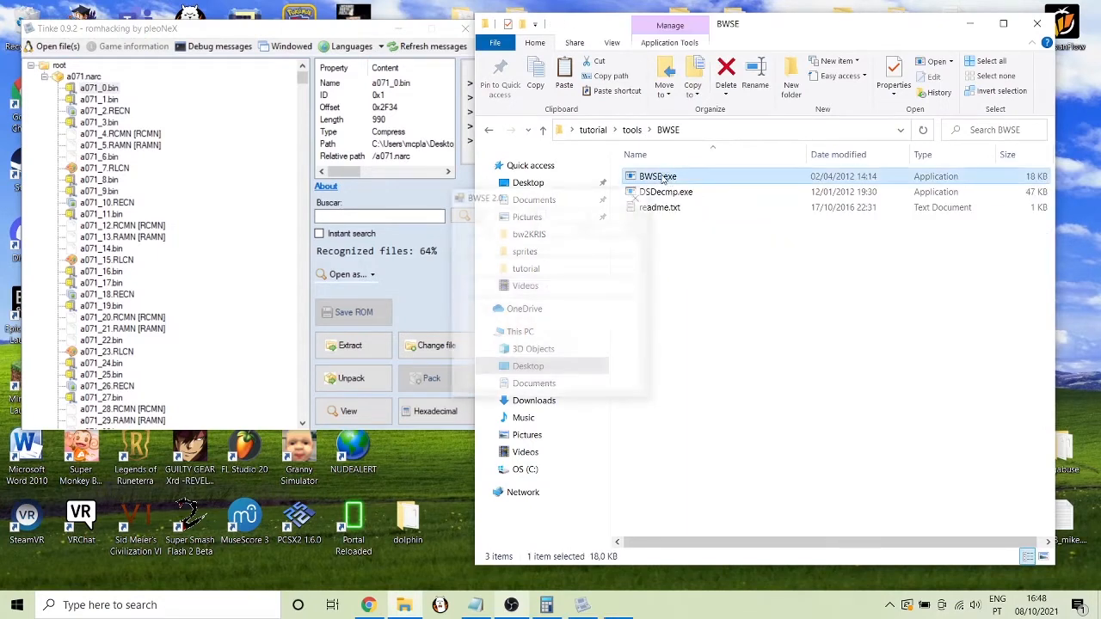
Load the ExtractedSprites folder from tutorial > tools as the sprite folder in BWSE
left_click(582, 249)
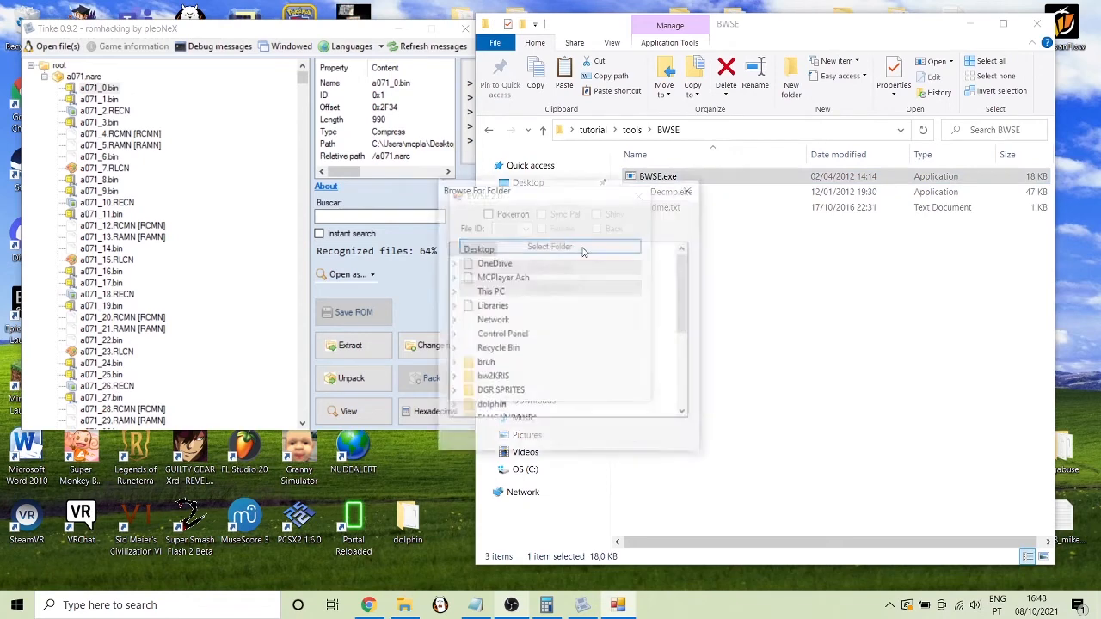
scroll(487, 357, "down", 4)
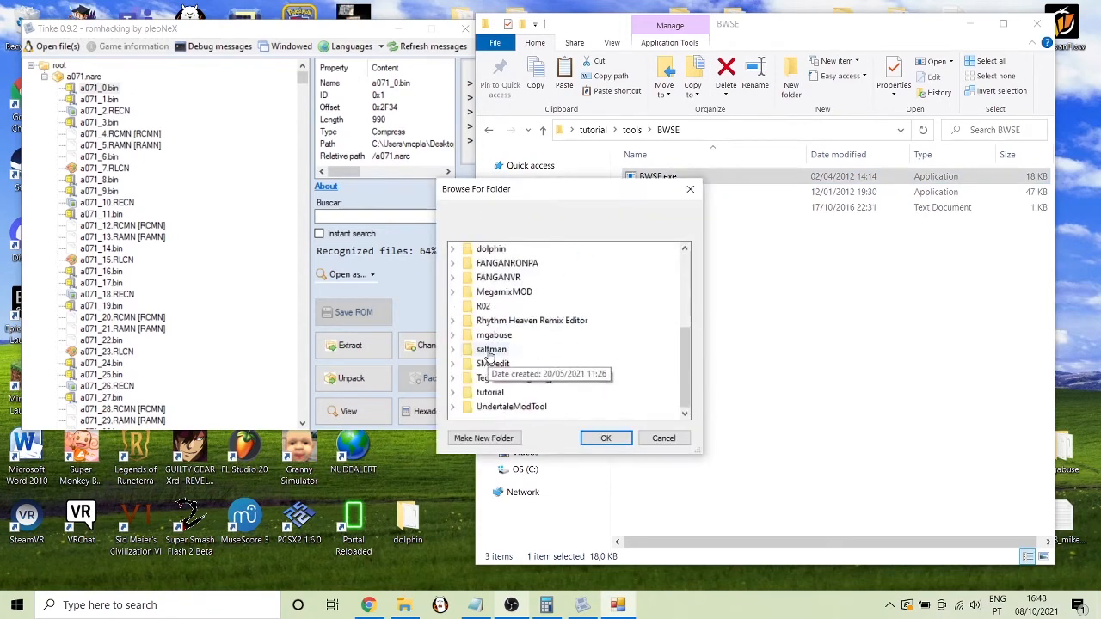
left_click(456, 394)
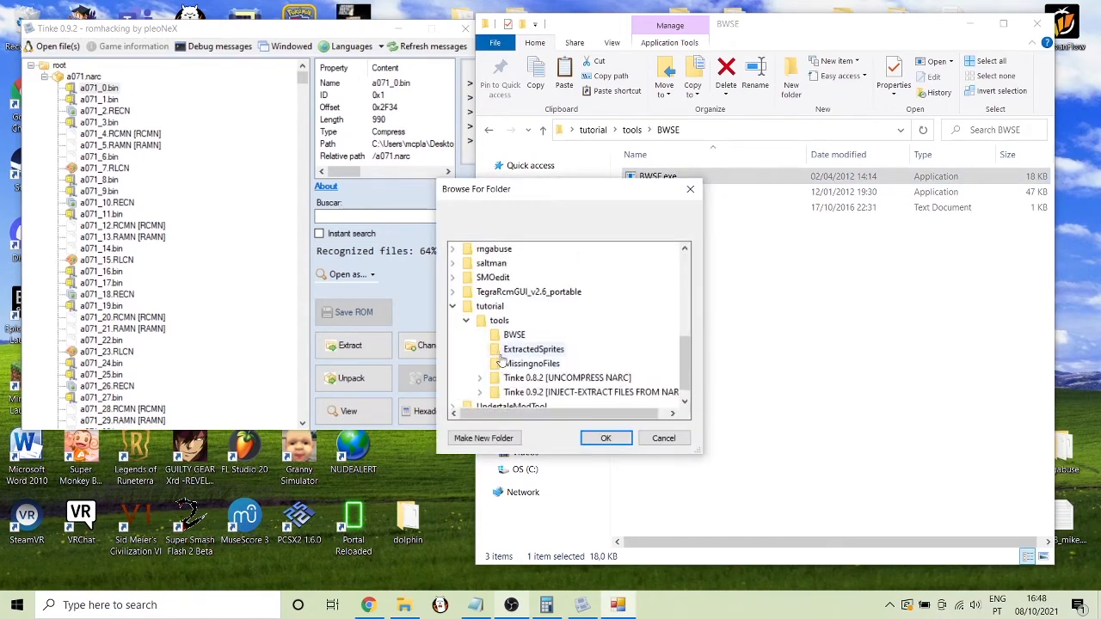
scroll(512, 352, "down", 1)
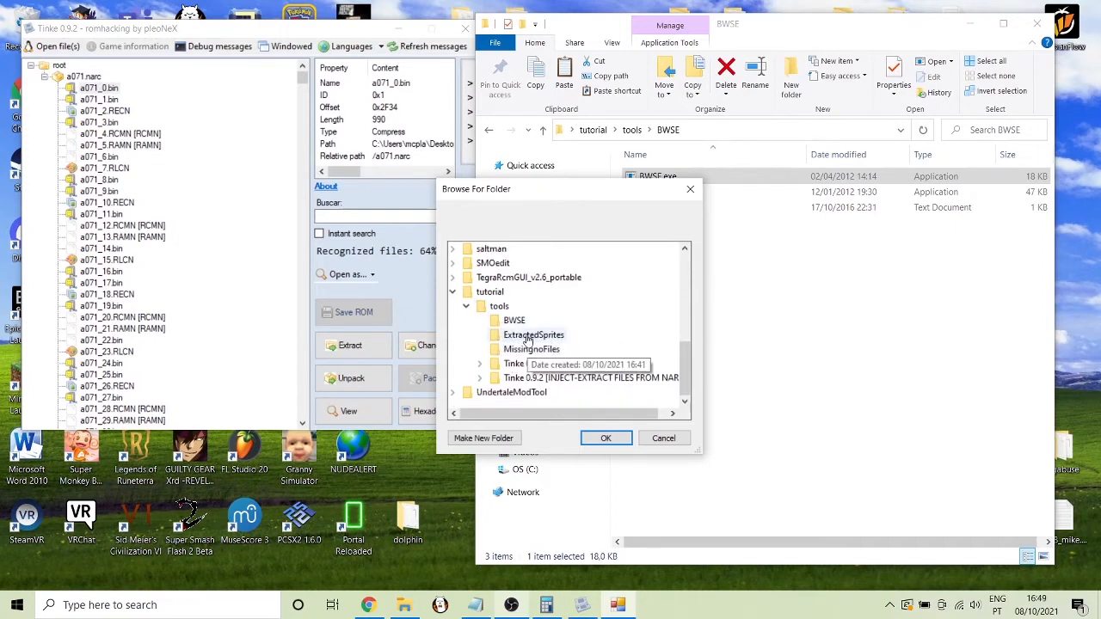
left_click(528, 337)
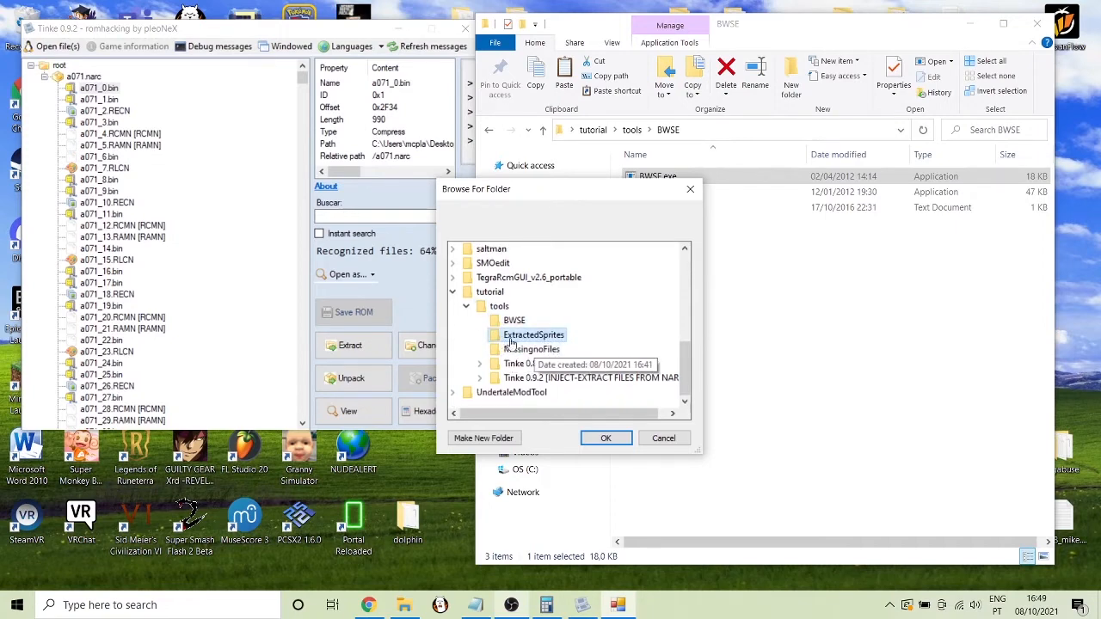
left_click_drag(544, 197, 686, 190)
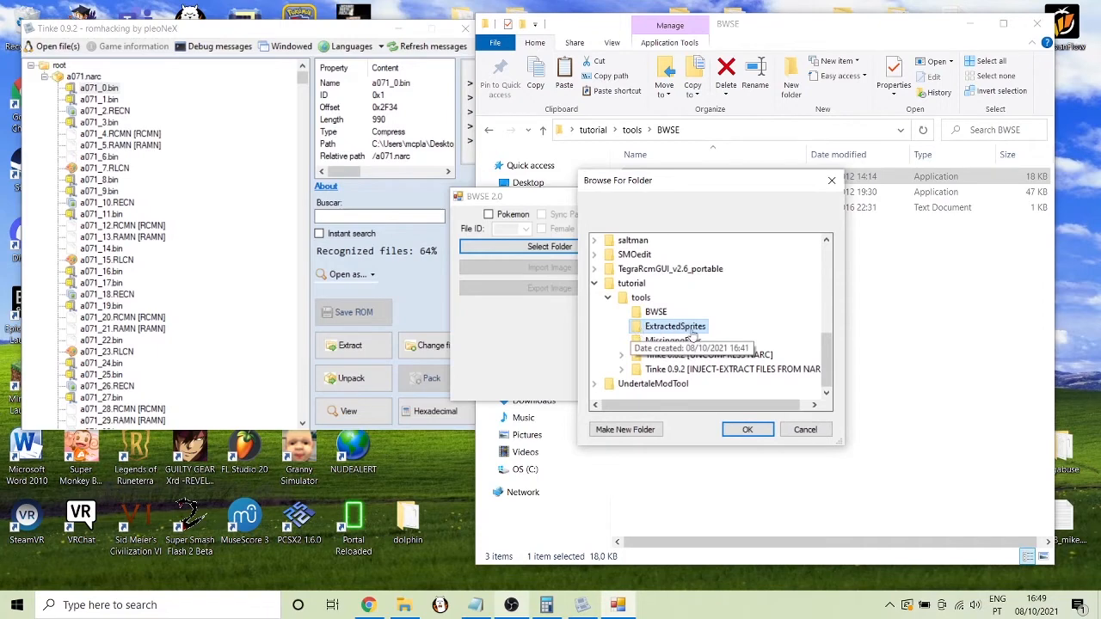
left_click(742, 433)
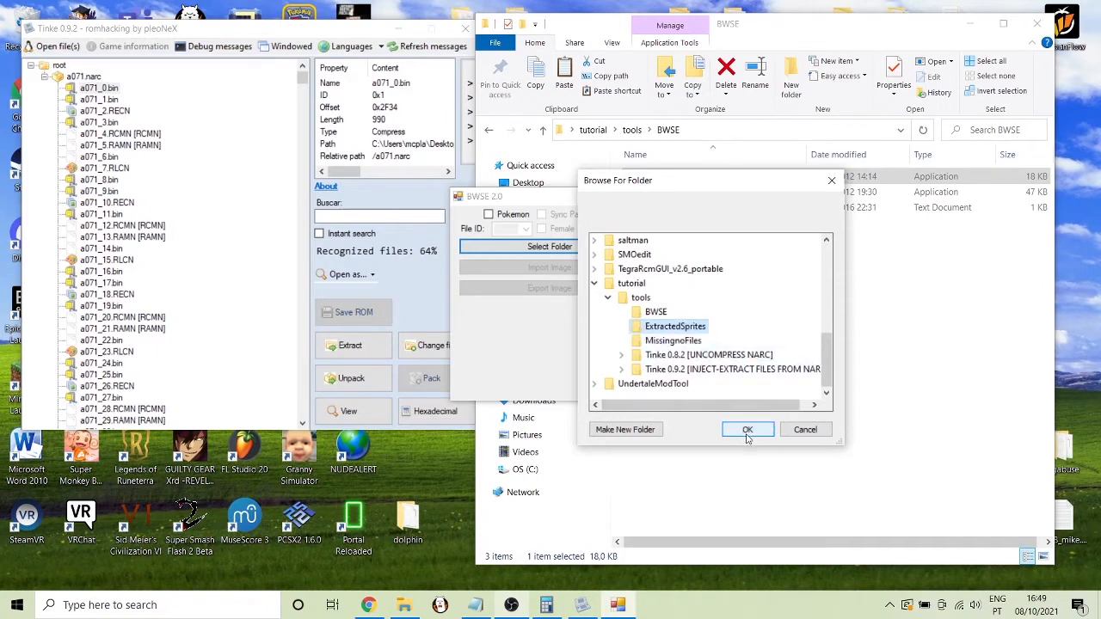
left_click(747, 430)
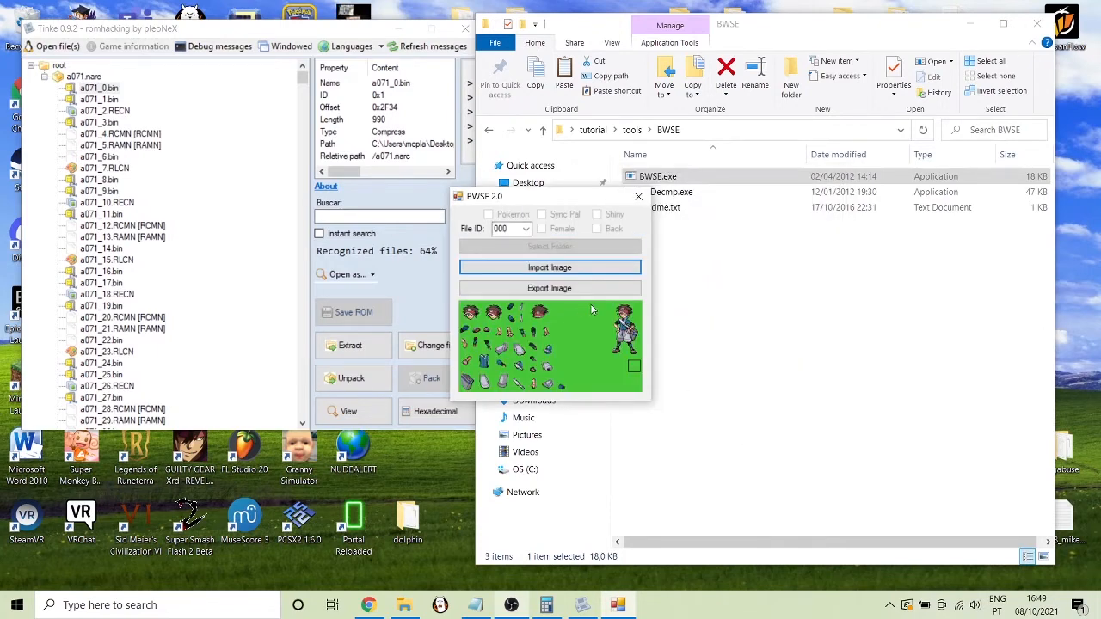
Preview the trainer sprites near the end of the file ID list, going back as far as ID 173
left_click_drag(464, 197, 585, 244)
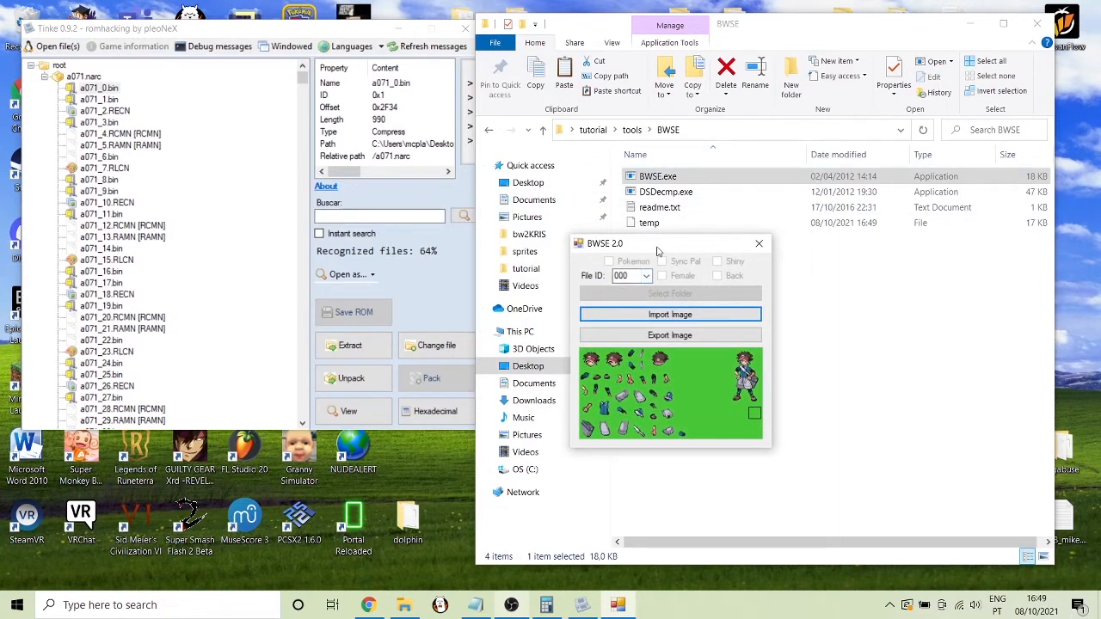
left_click_drag(656, 249, 656, 252)
left_click(645, 279)
left_click_drag(647, 319, 641, 544)
left_click(624, 537)
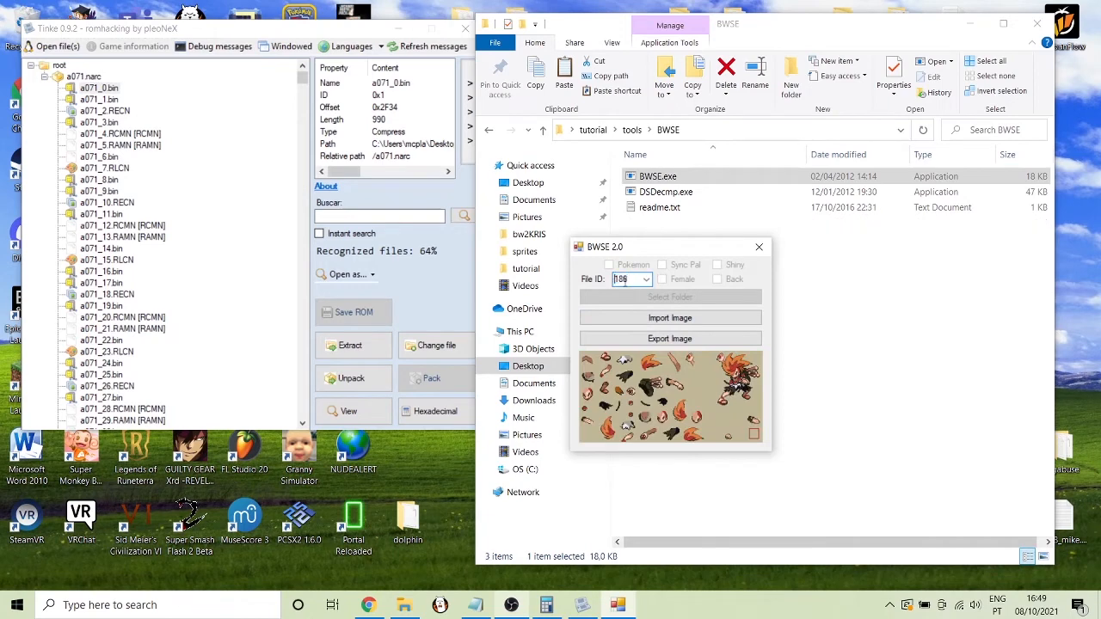
scroll(626, 281, "up", 8)
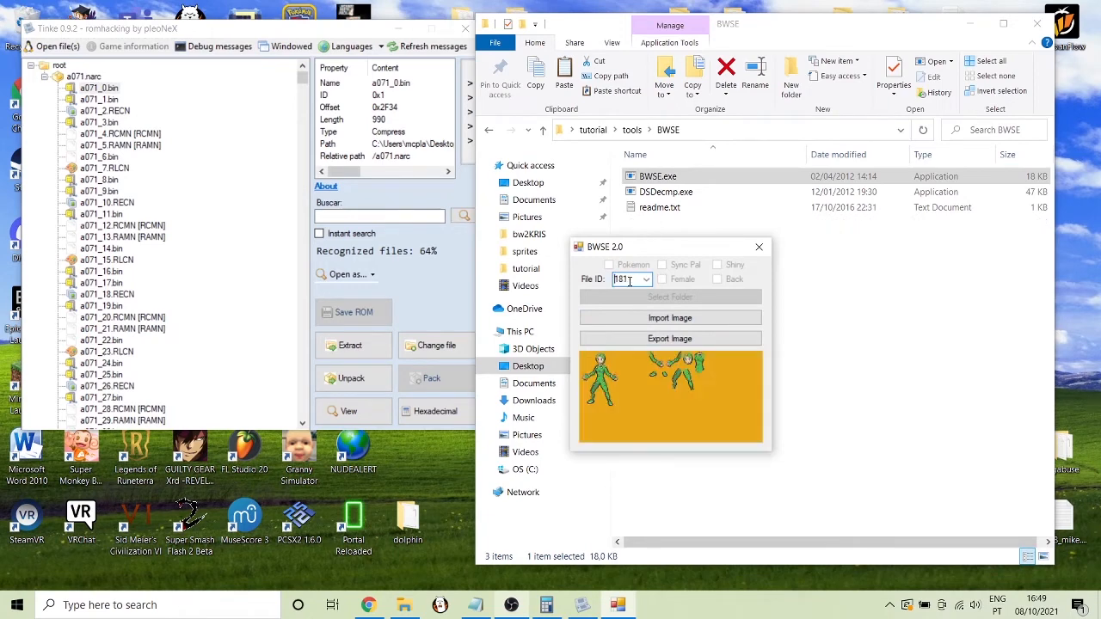
scroll(629, 280, "up", 8)
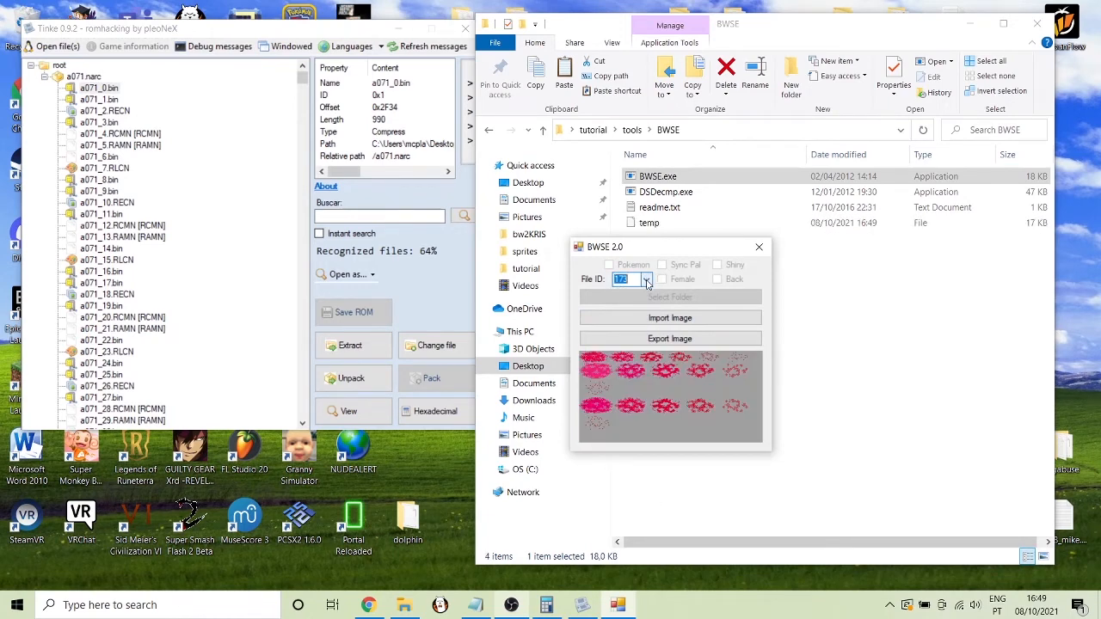
Choose file ID 068 to load the cheerleader trainer sprite
left_click(647, 281)
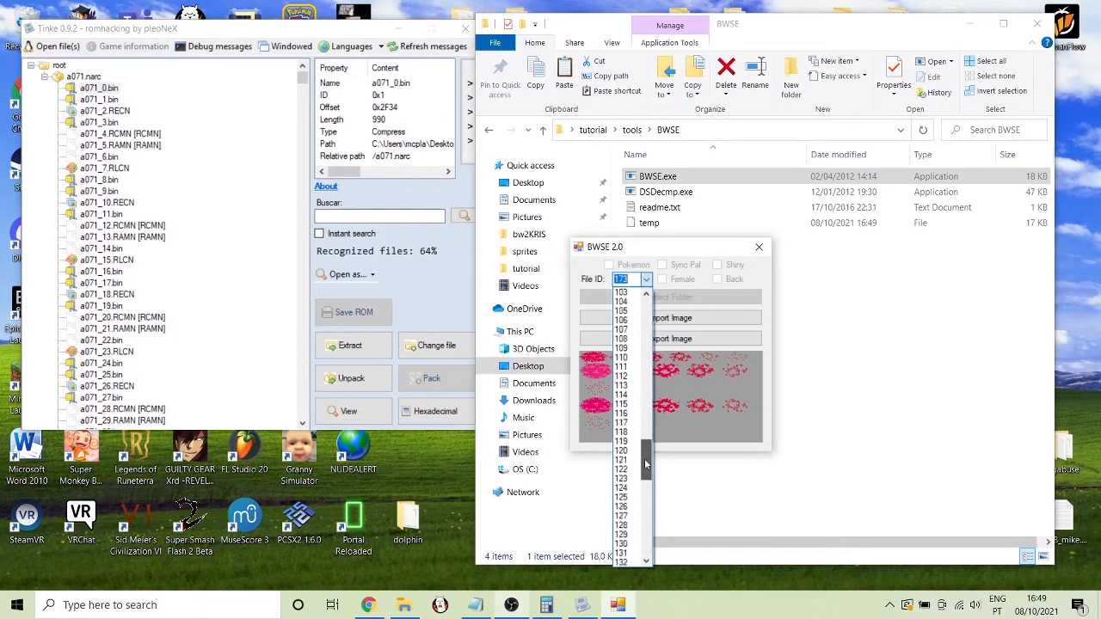
left_click_drag(646, 464, 653, 406)
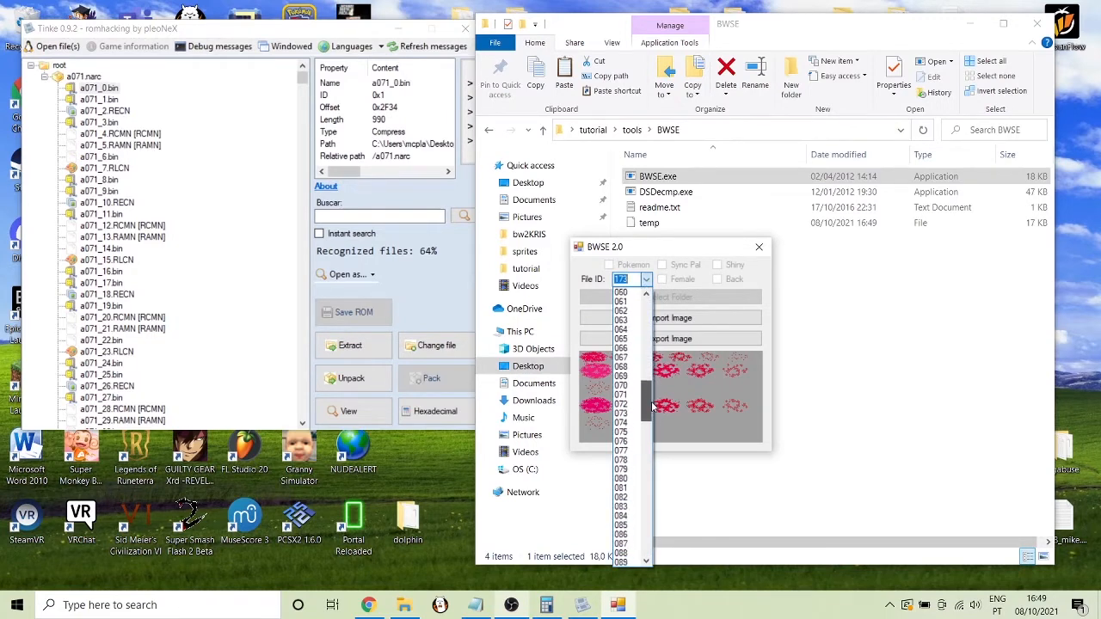
left_click(620, 367)
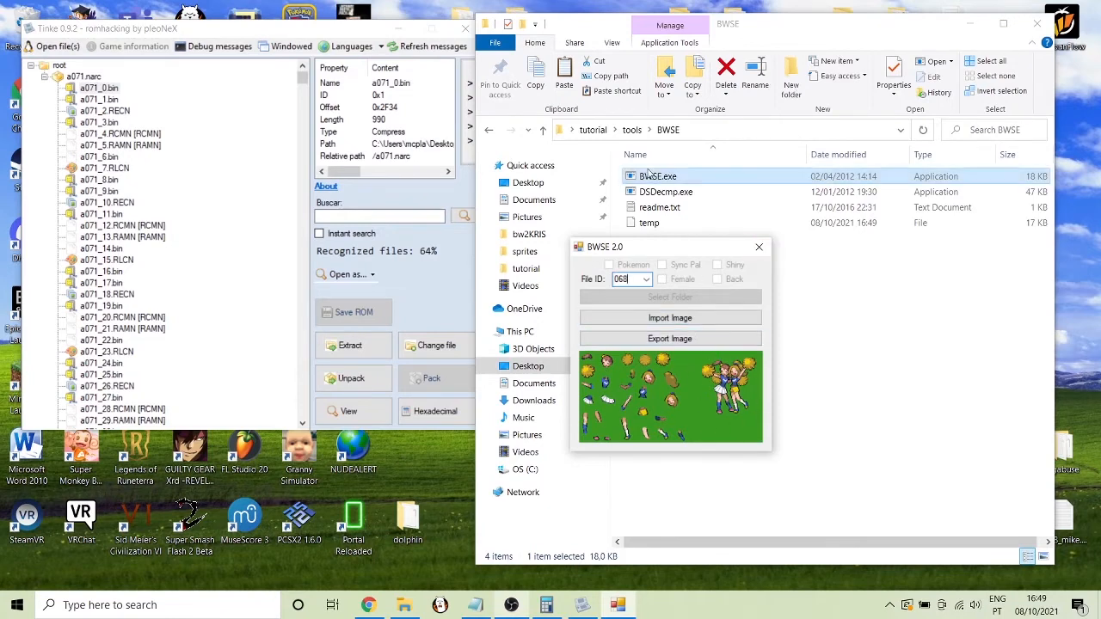
View pokebw-full-trainer.png from the tutorial folder in Paint at 800% zoom and close it
left_click(633, 129)
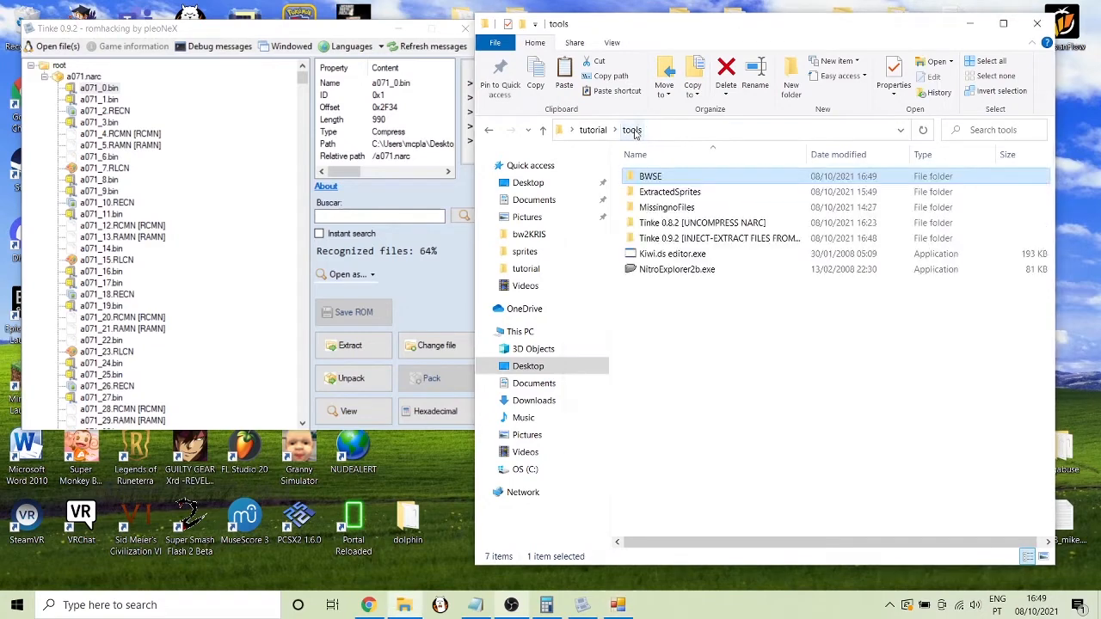
left_click(592, 130)
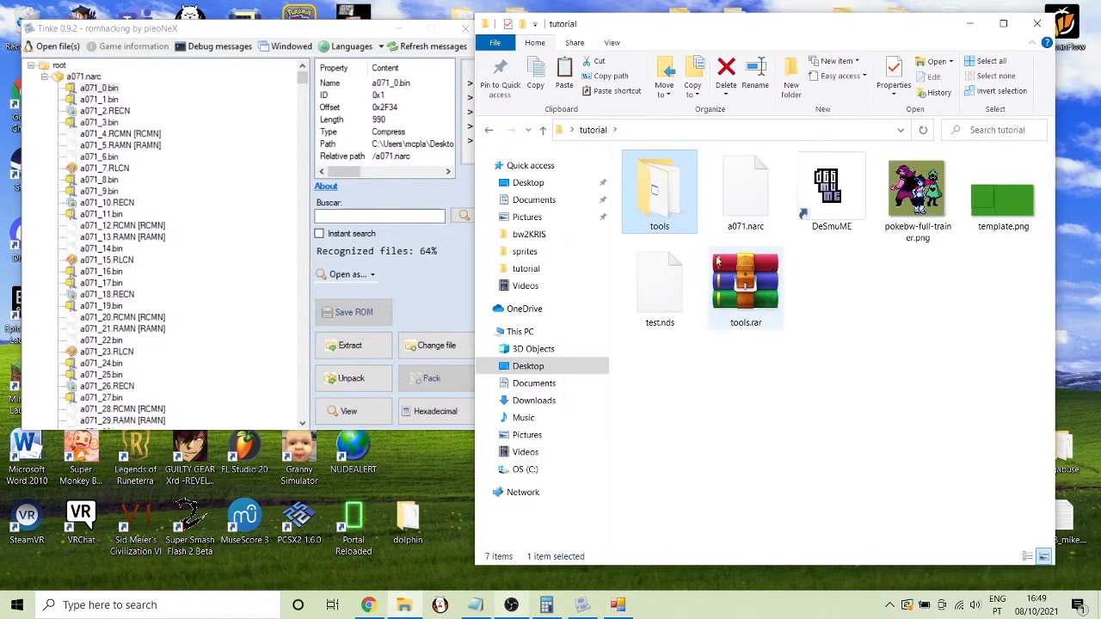
double_click(914, 208)
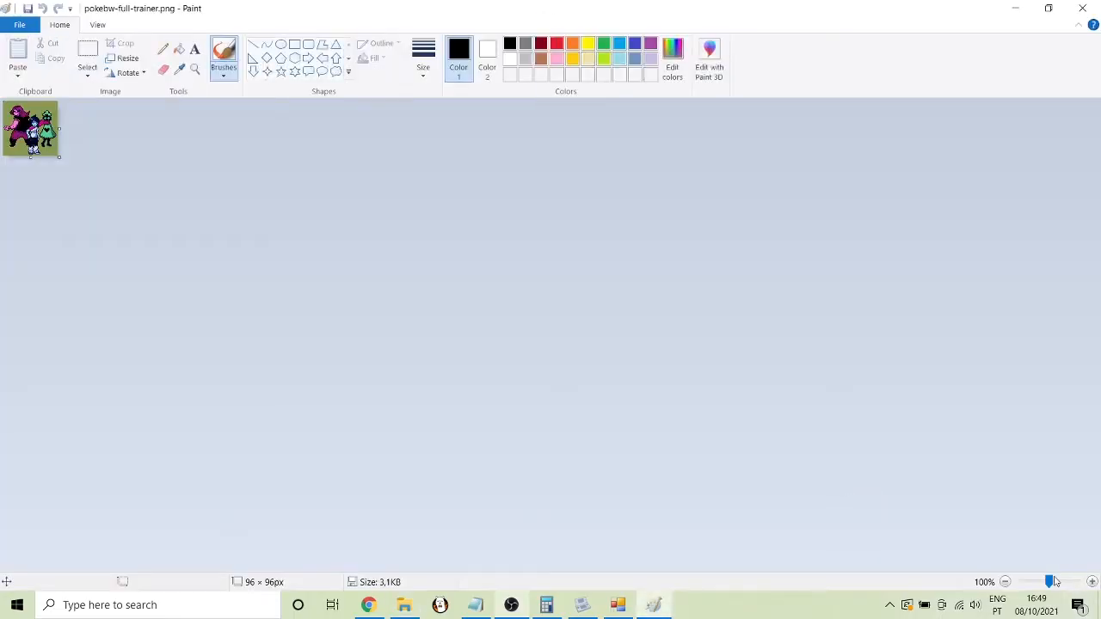
left_click_drag(1050, 582, 1075, 582)
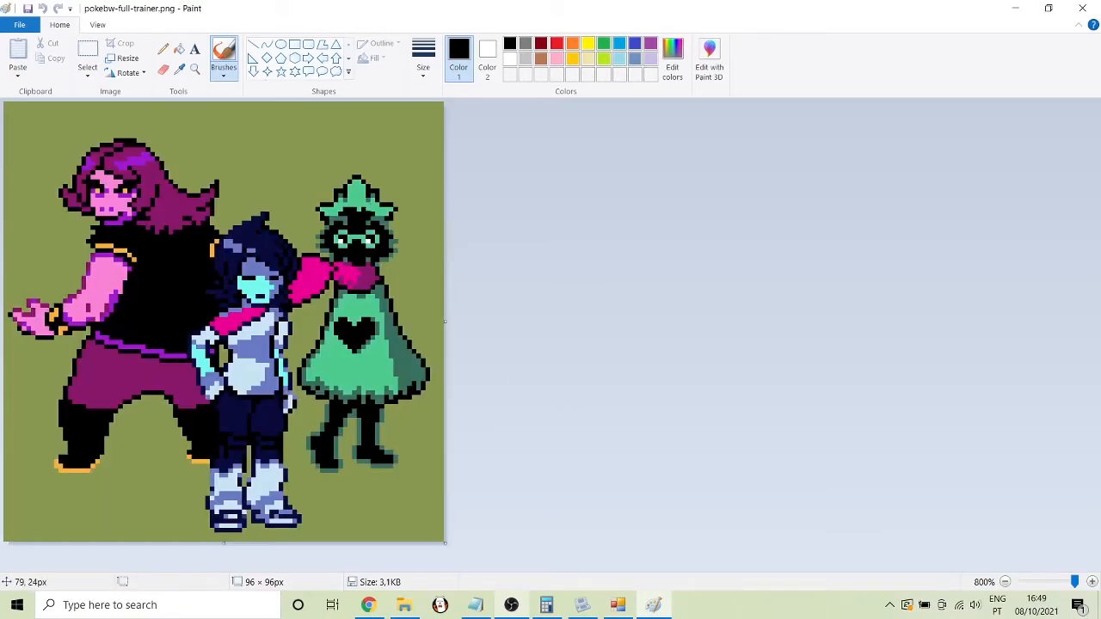
left_click(1082, 8)
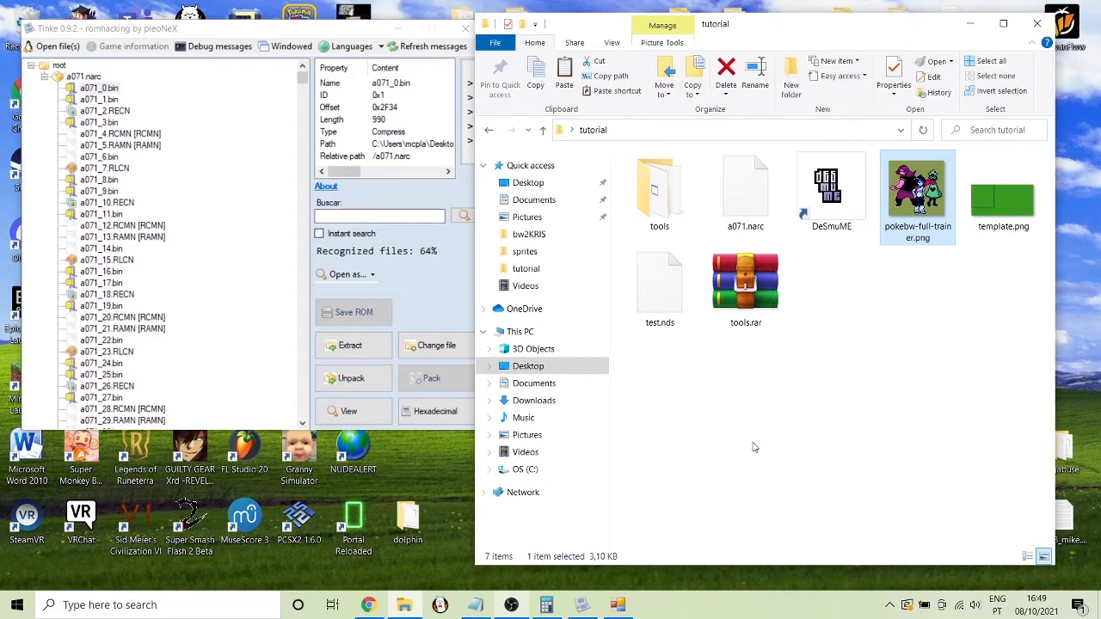
Switch back to BWSE and export the sprite with file ID 068 as 68.png in the tutorial folder
left_click(617, 605)
left_click(633, 278)
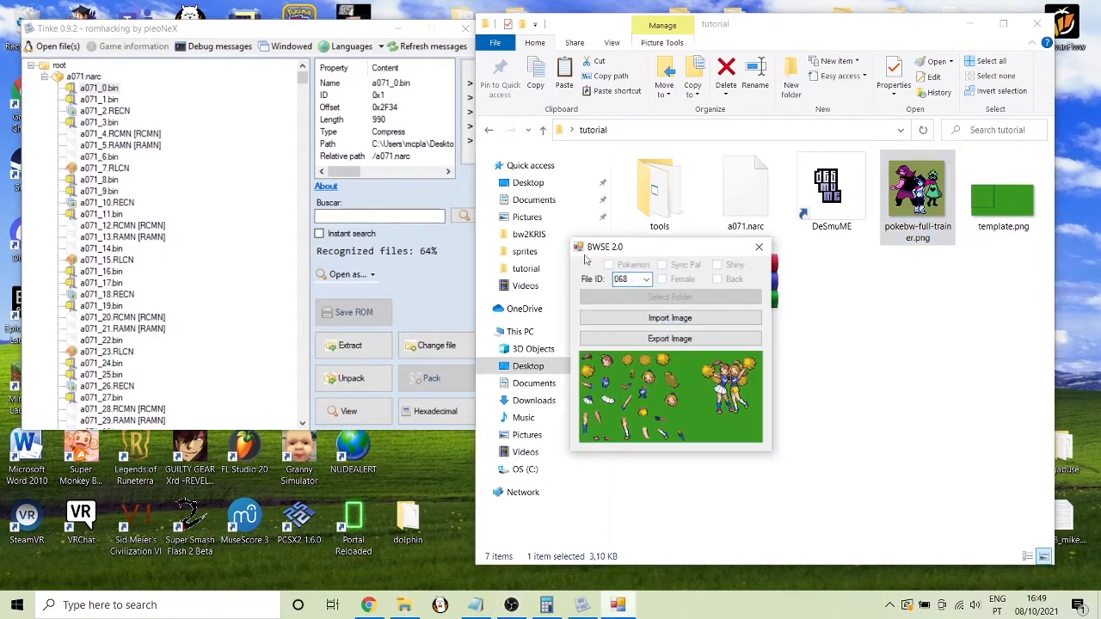
left_click_drag(621, 247, 633, 246)
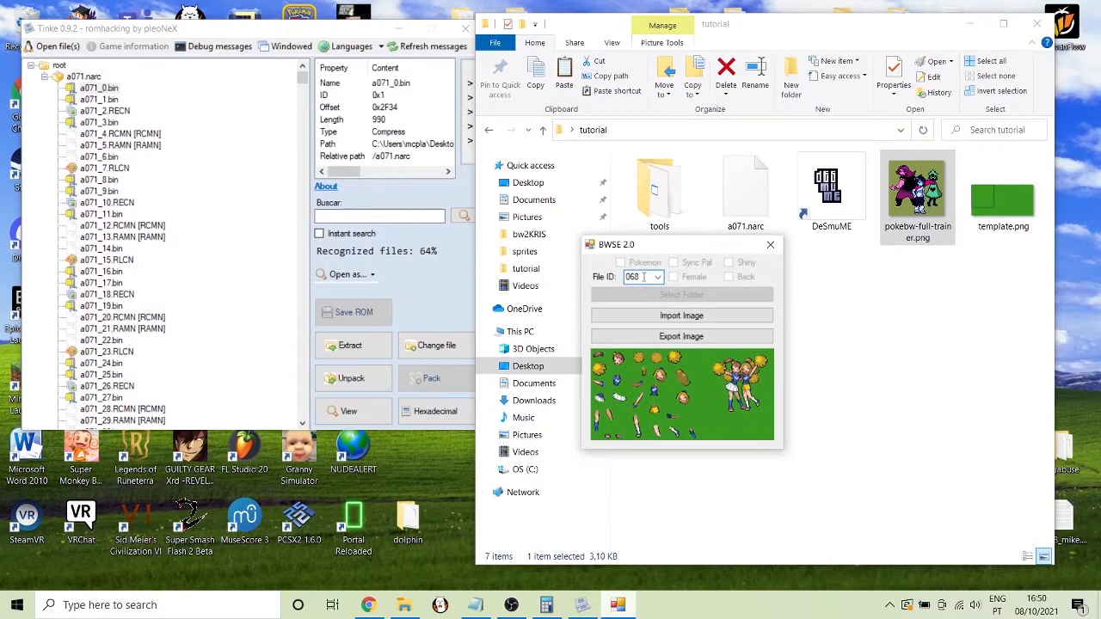
left_click_drag(635, 276, 611, 275)
left_click_drag(644, 277, 594, 276)
left_click(648, 276)
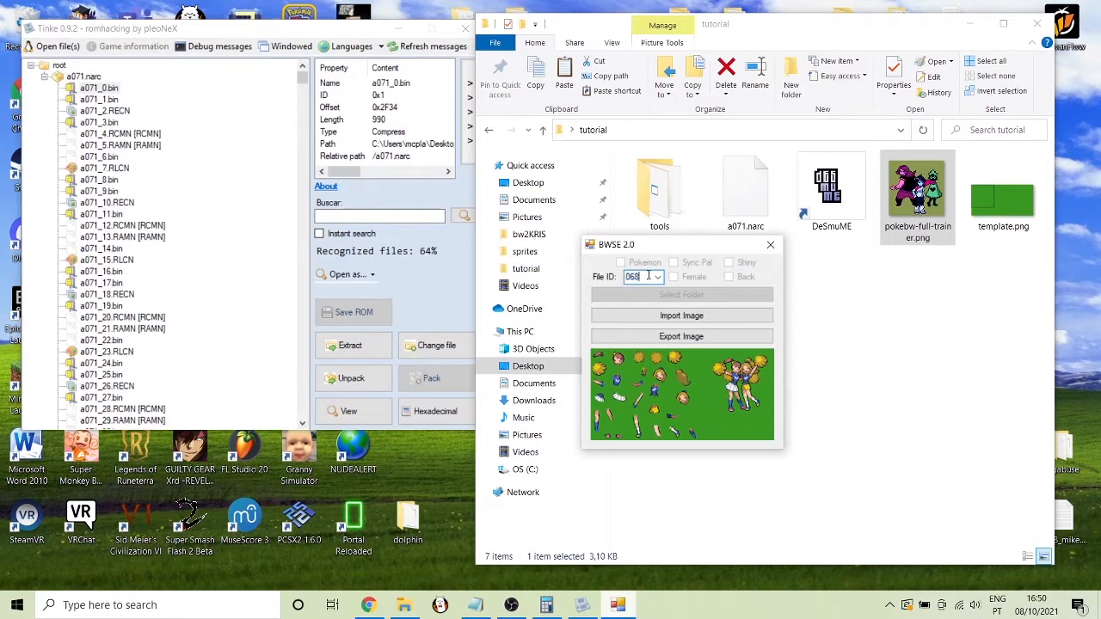
left_click(690, 338)
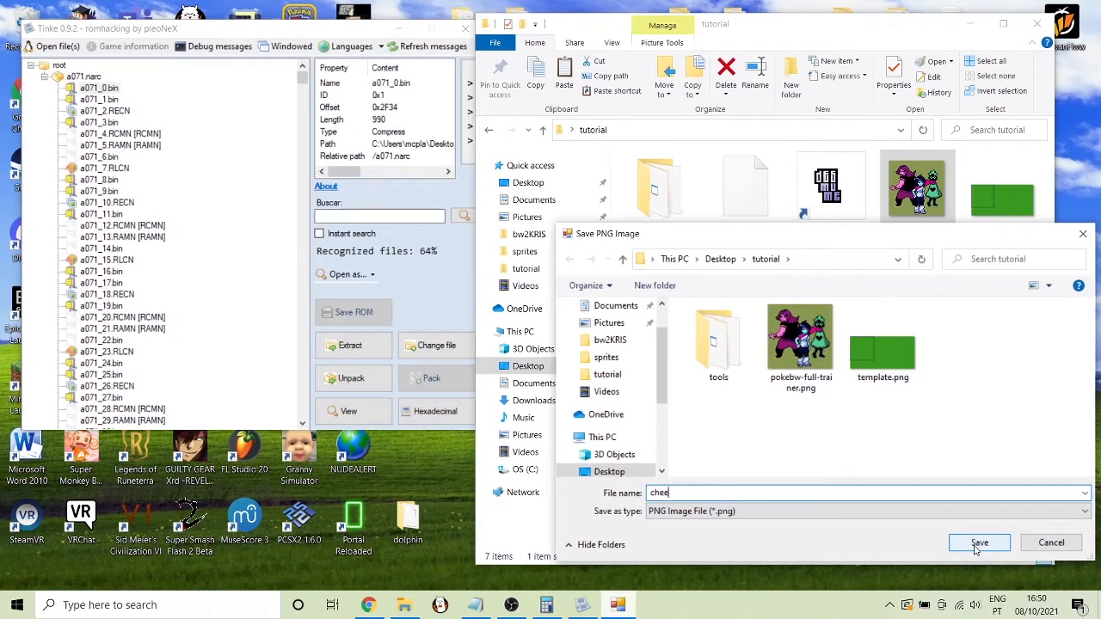
key("BackSpace")
key("BackSpace")
key("BackSpace")
key("BackSpace")
left_click(979, 543)
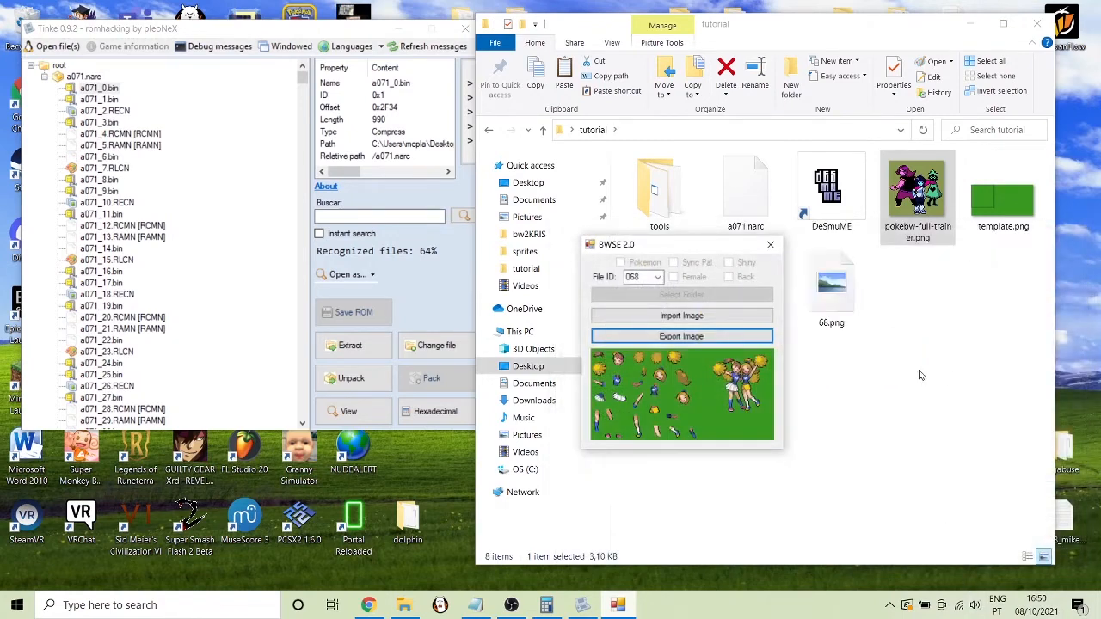
Arrange the BWSE and Tinke windows side by side and go through the unpacked files a071_0.bin to a071_7.RLCN one by one
left_click_drag(698, 248, 706, 306)
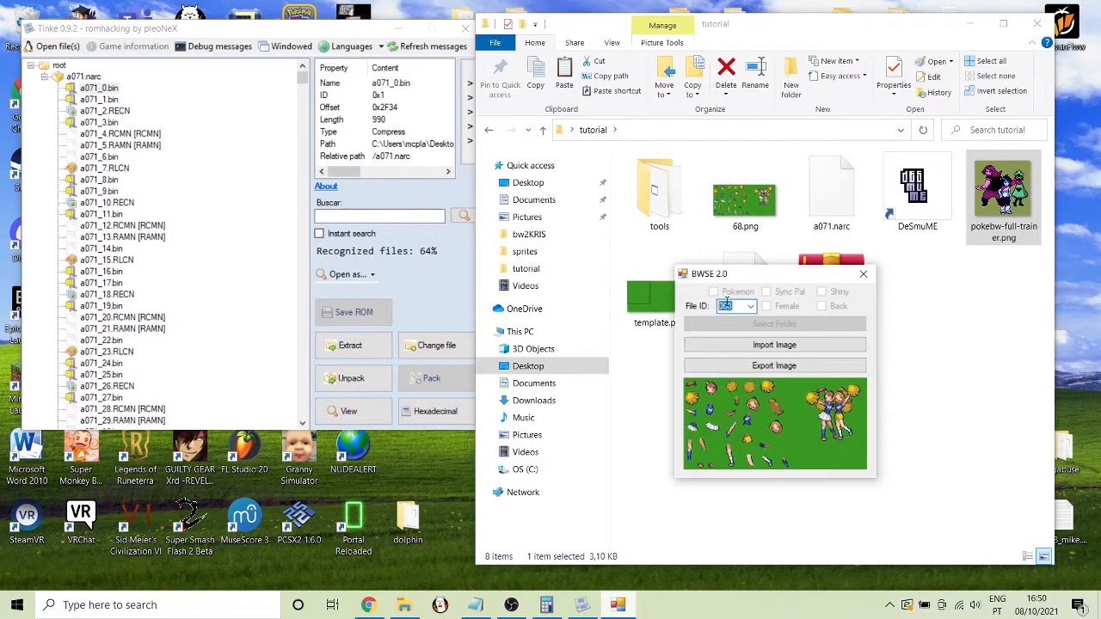
left_click_drag(736, 307, 694, 307)
left_click_drag(257, 30, 326, 44)
left_click_drag(213, 42, 236, 41)
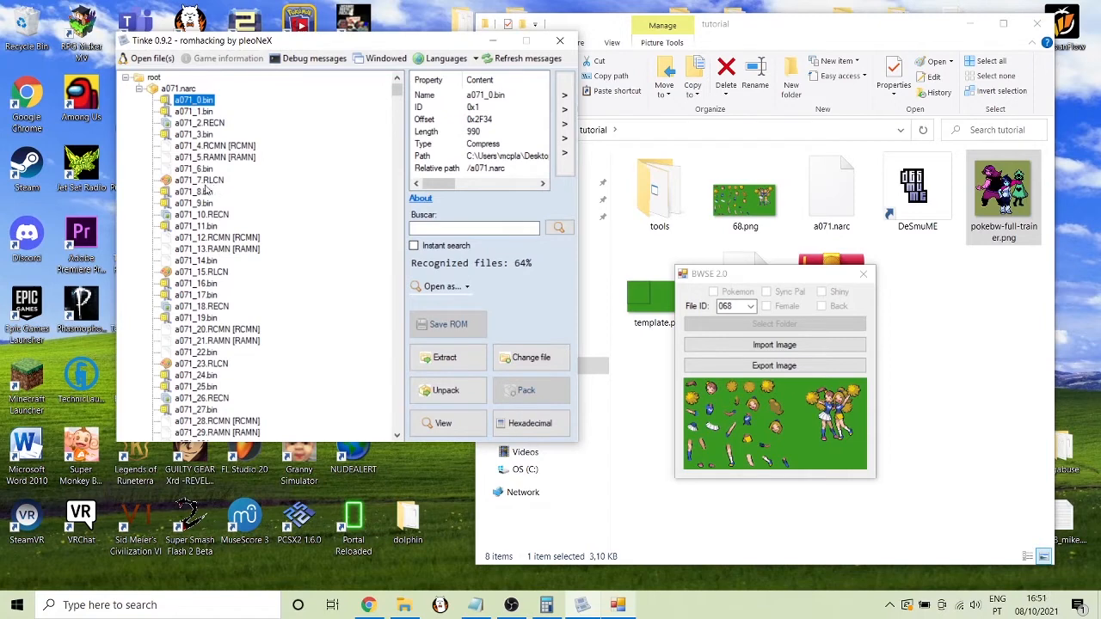
key("Down")
key("Down")
key("Down")
key("Down")
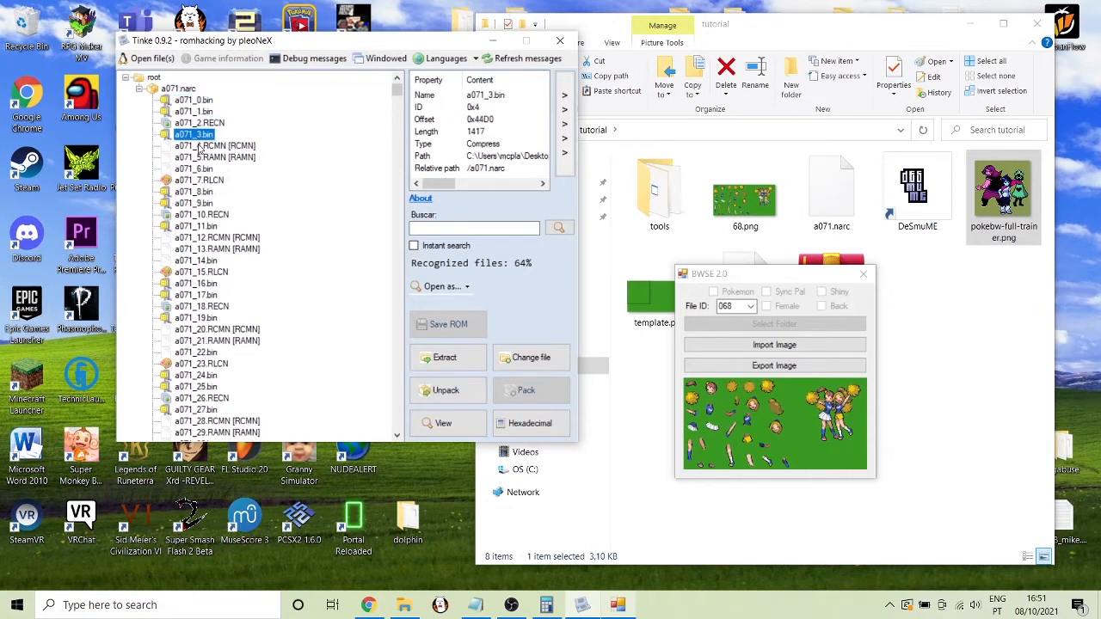
key("Down")
key("Down")
key("Down")
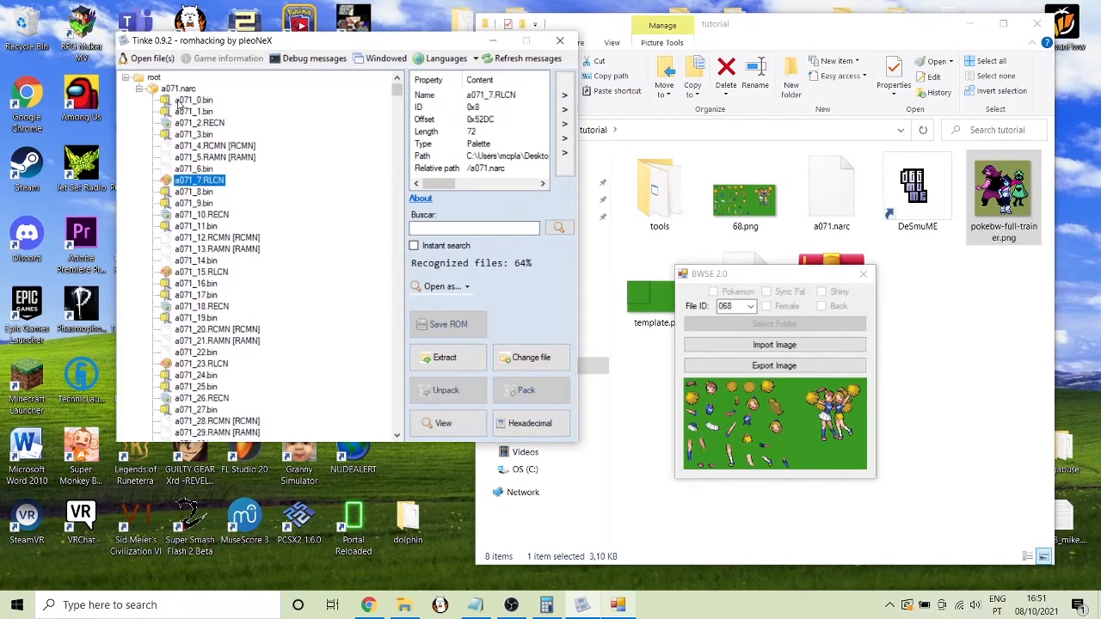
Examine the first and last files of the first sprite group in Tinke, a071_0.bin and a071_7.RLCN
left_click(189, 100)
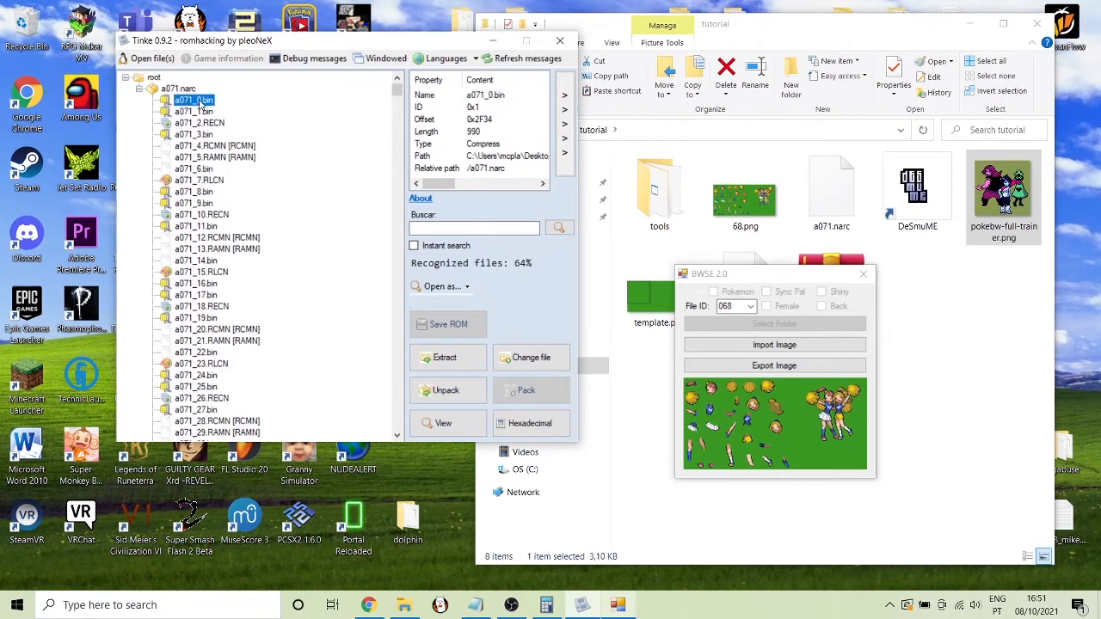
left_click(200, 183)
left_click(201, 101)
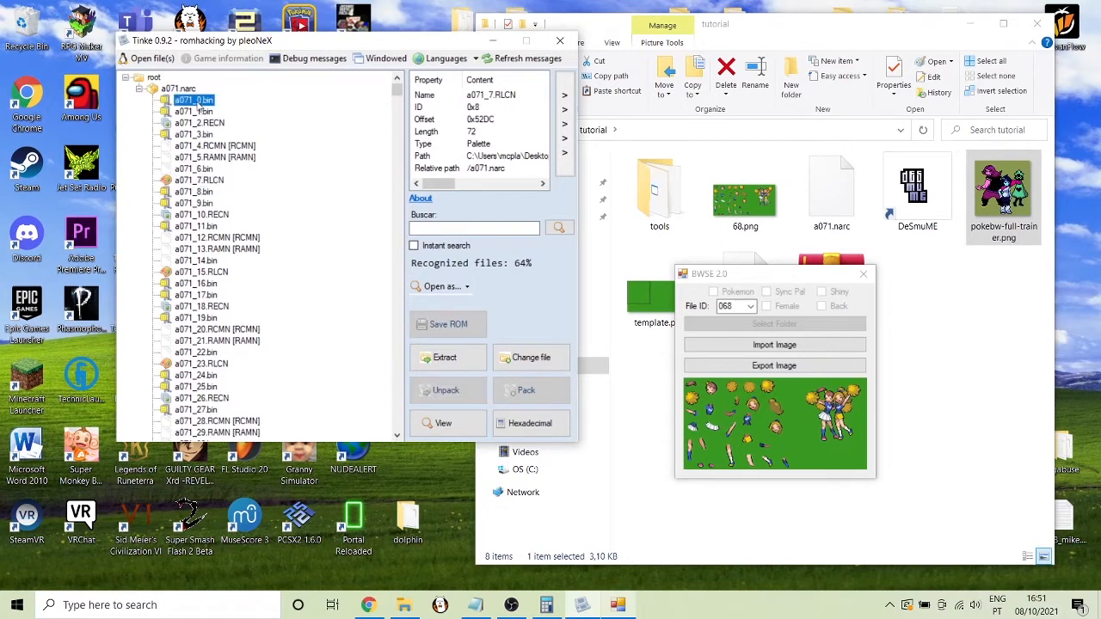
left_click(204, 182)
left_click(200, 102)
left_click(200, 181)
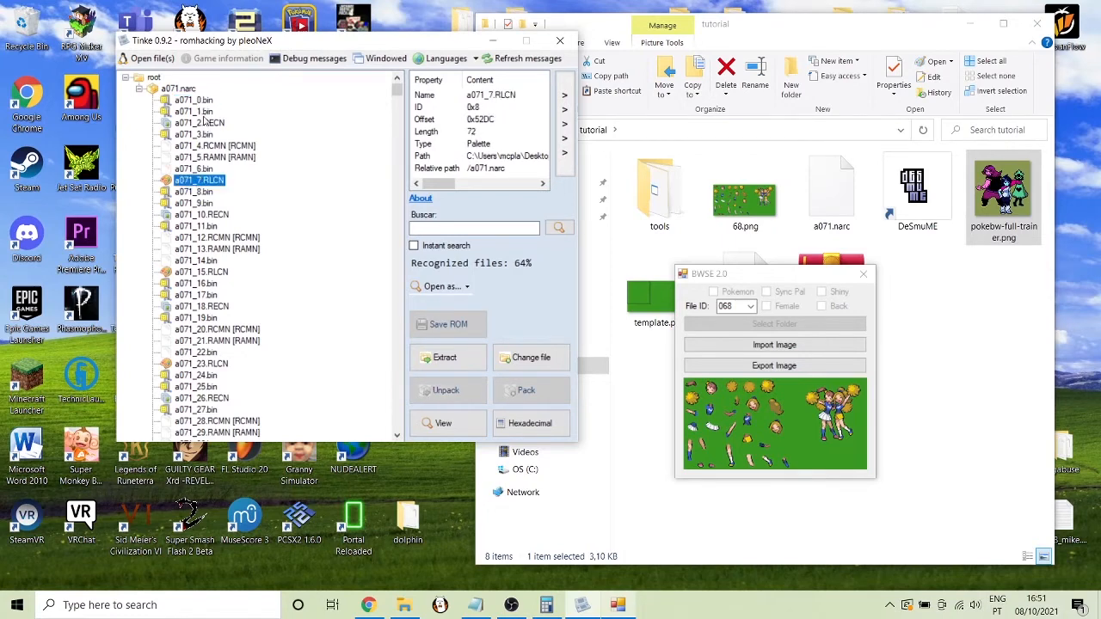
left_click(201, 101)
left_click(201, 181)
left_click(203, 103)
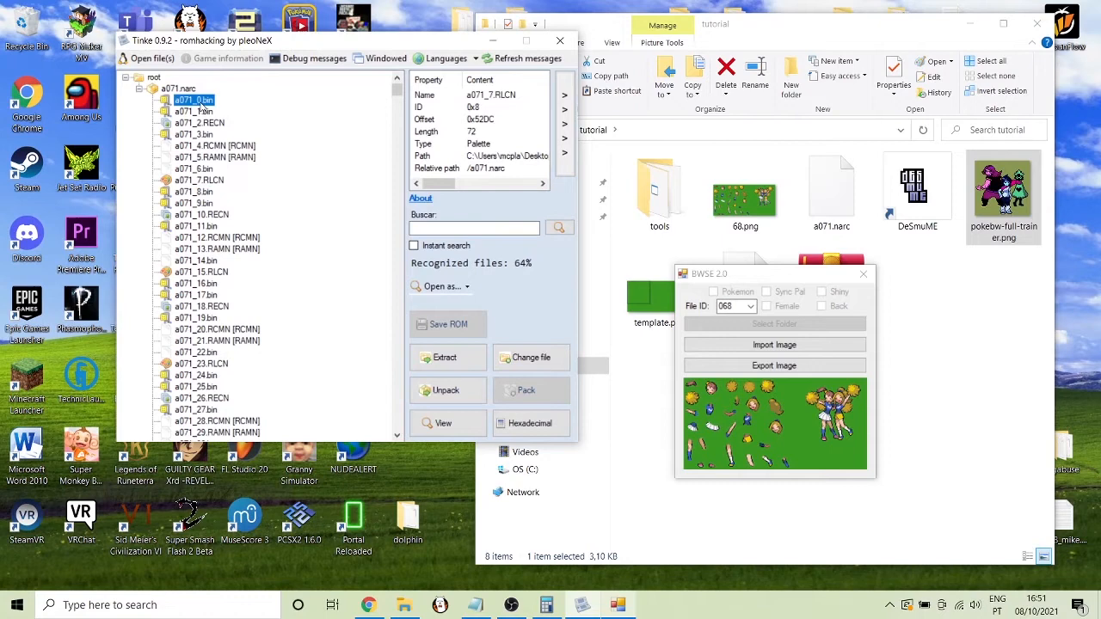
left_click(206, 180)
left_click(204, 105)
Switch BWSE to file ID 000 to view the sprite matching the first file group
left_click(750, 306)
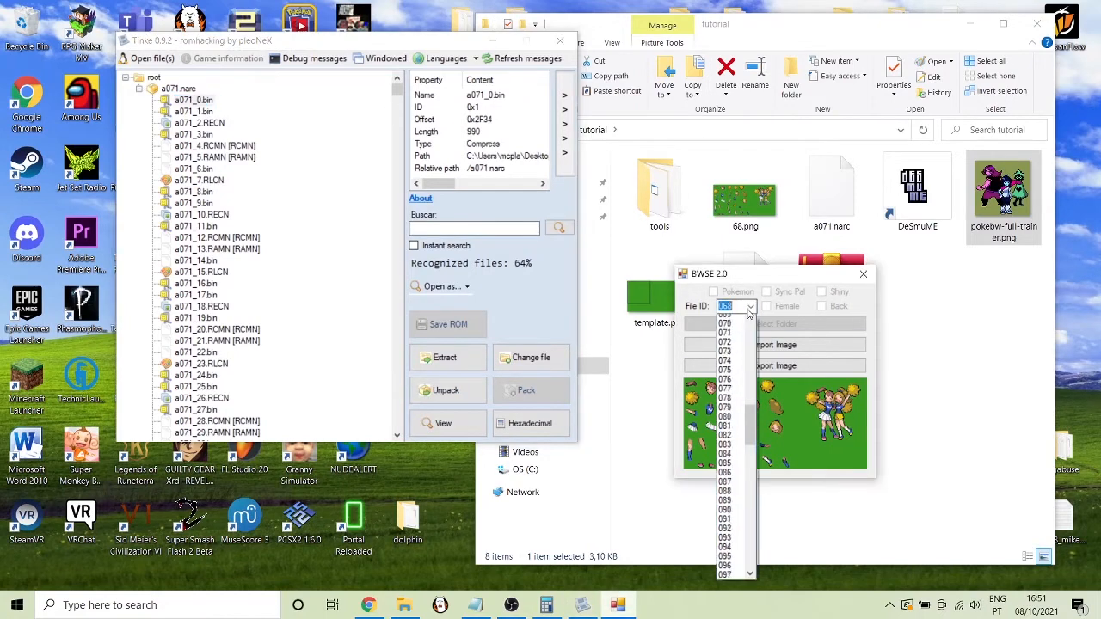
left_click_drag(750, 438, 754, 343)
left_click(736, 320)
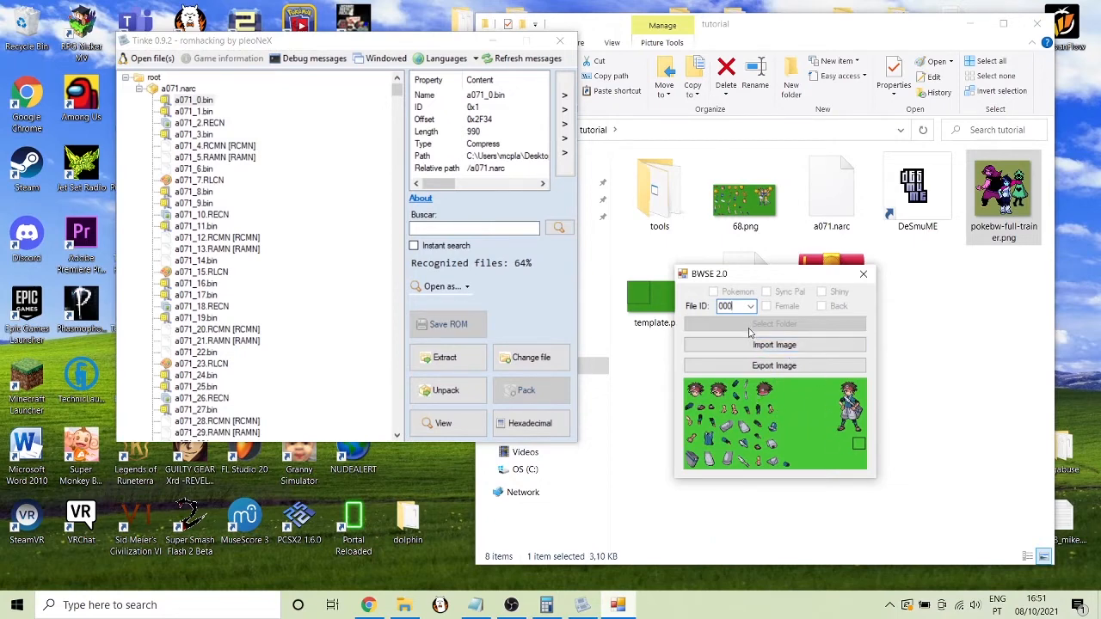
Inspect the file entries a071_0.bin, a071_3.bin, a071_1.bin and a071_2.RECN of the first sprite group in Tinke
left_click(195, 103)
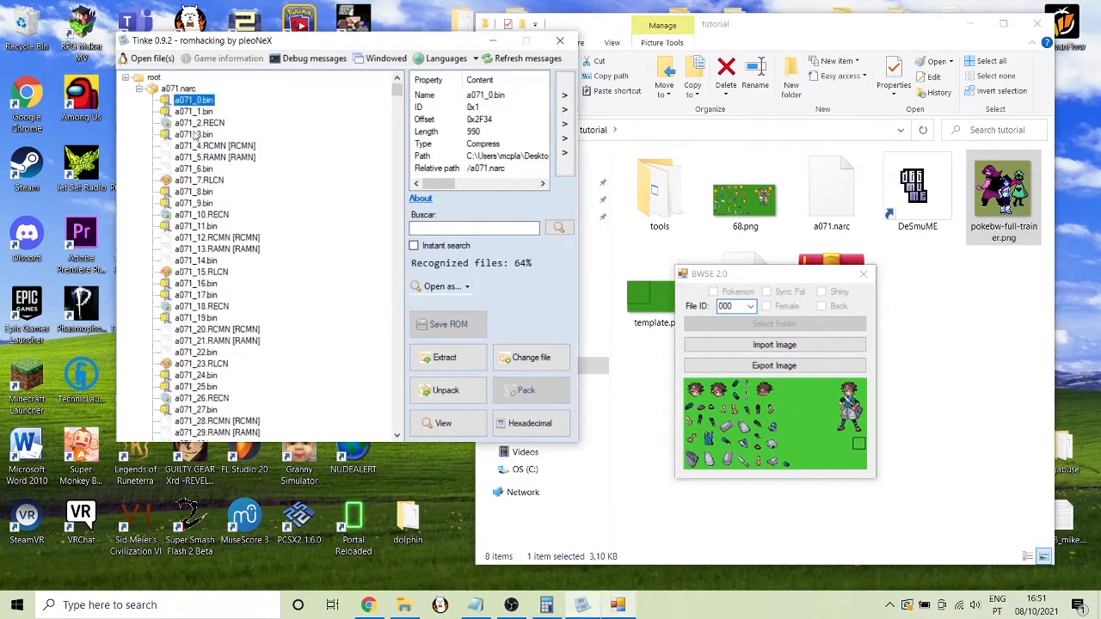
left_click(196, 180)
left_click(195, 104)
left_click(208, 137)
left_click(208, 103)
left_click(208, 136)
left_click(208, 103)
left_click(210, 137)
key("Up")
key("Up")
key("Up")
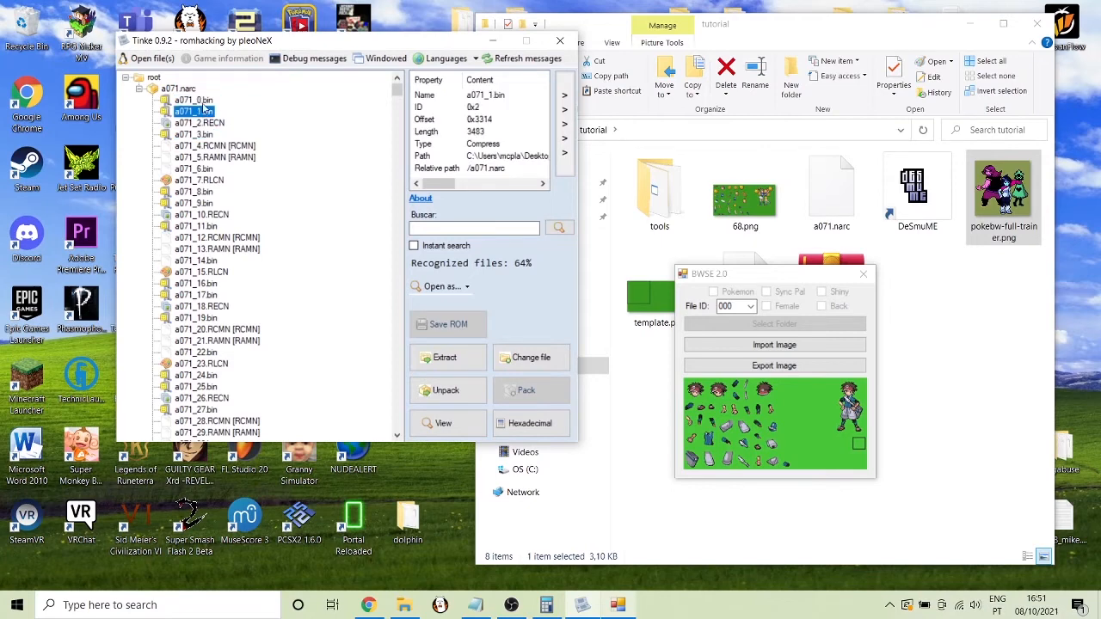
left_click(205, 137)
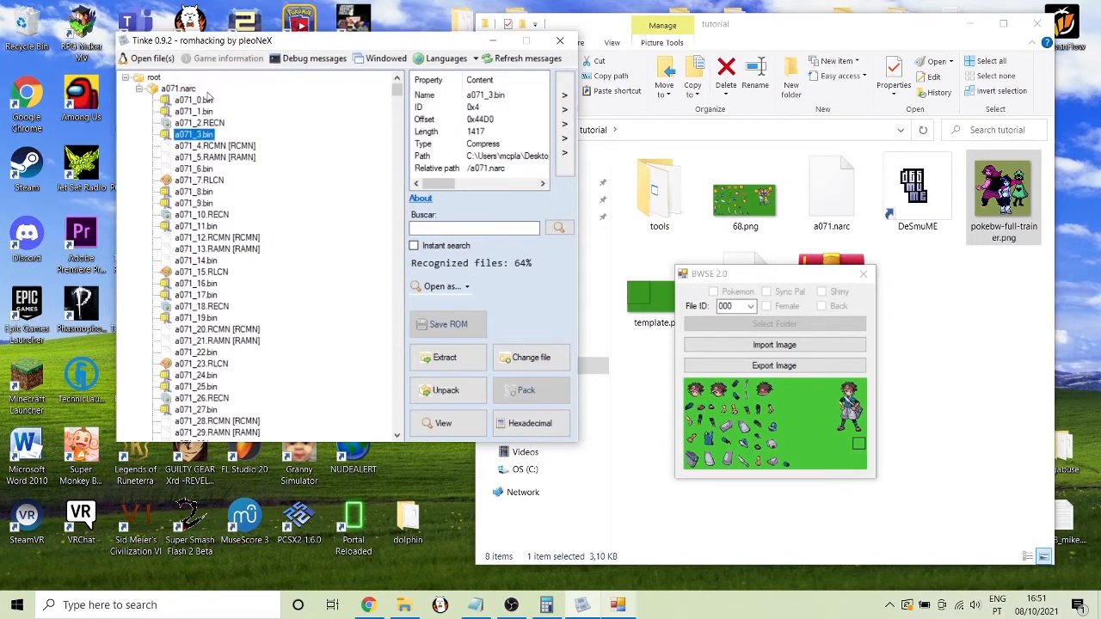
left_click(207, 100)
left_click(204, 137)
left_click(190, 113)
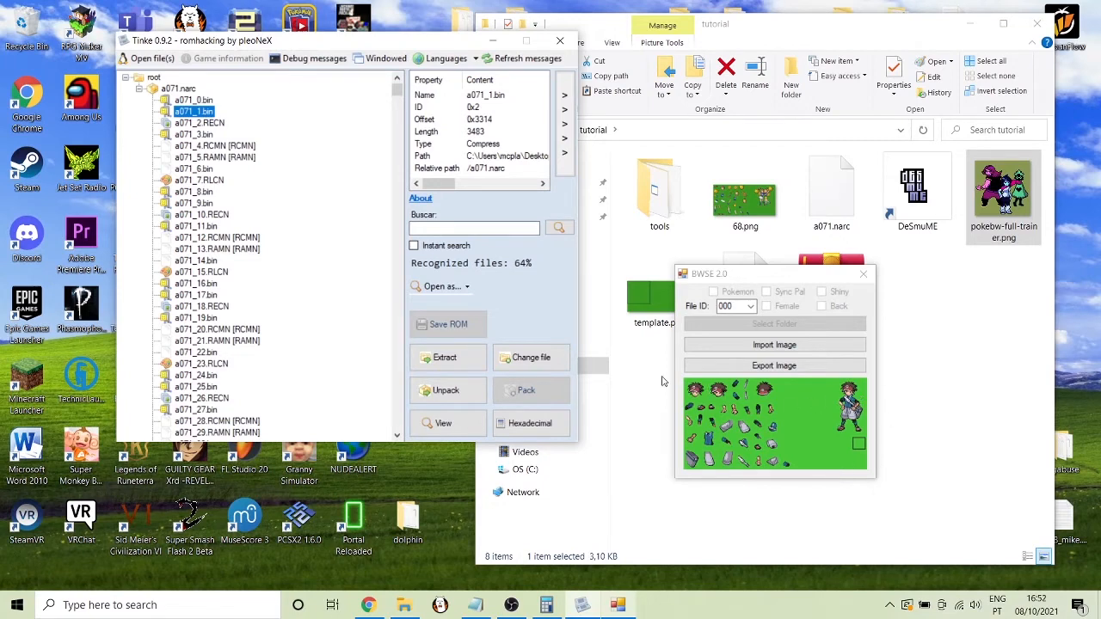
left_click(209, 125)
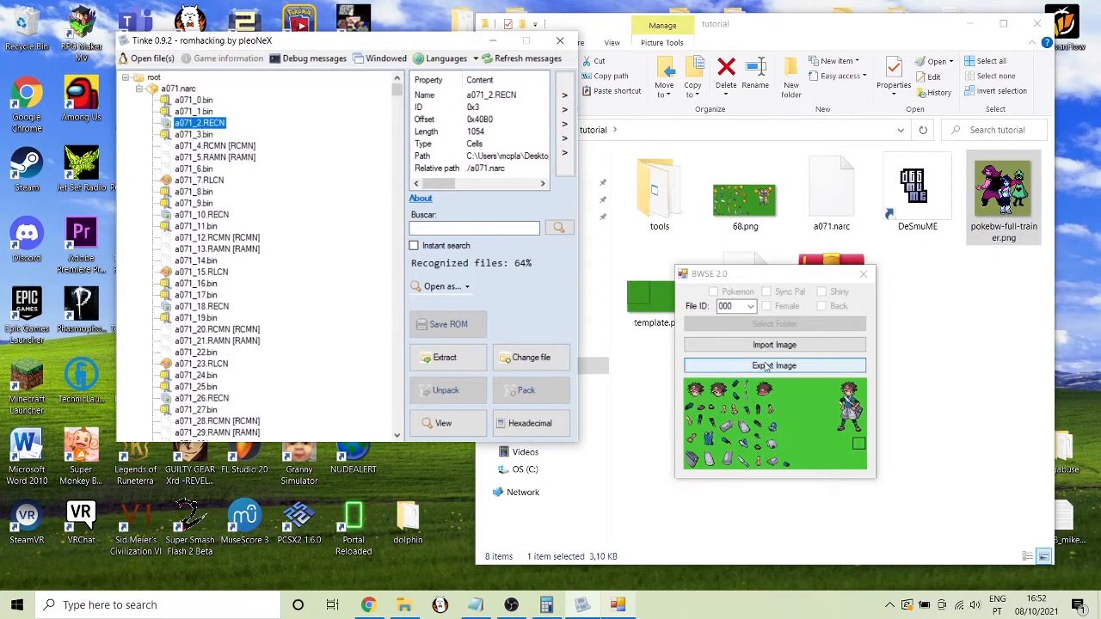
Compare a071_0.bin with a071_3.bin in Tinke and refer back to the trainer sprite sheet in BWSE
left_click(188, 134)
left_click(190, 103)
left_click(198, 137)
left_click(196, 103)
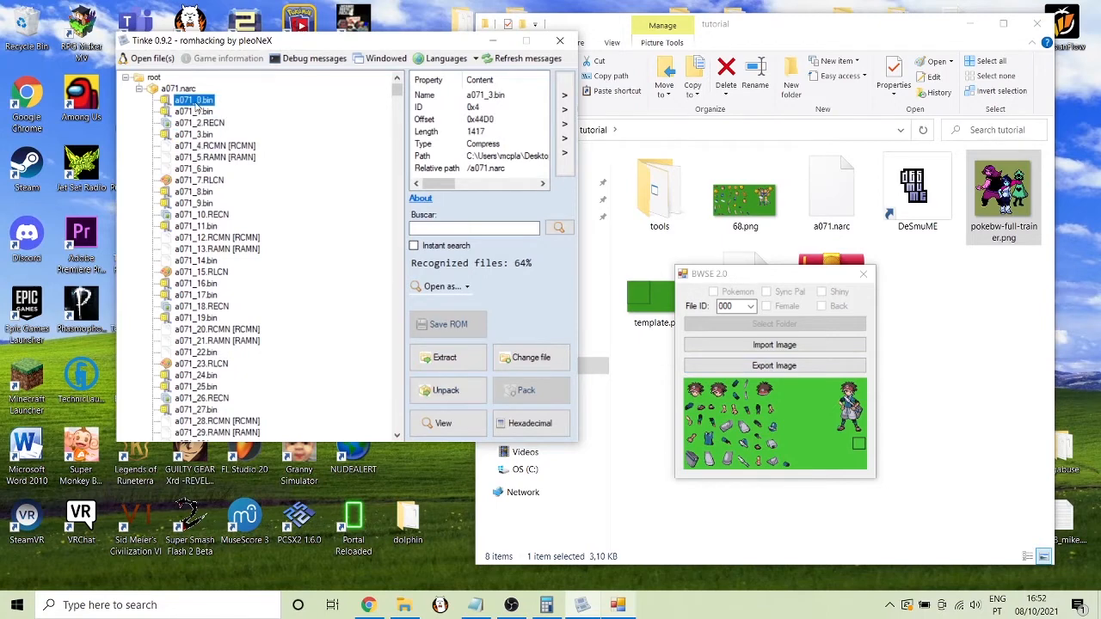
left_click(197, 135)
left_click(200, 104)
left_click(201, 132)
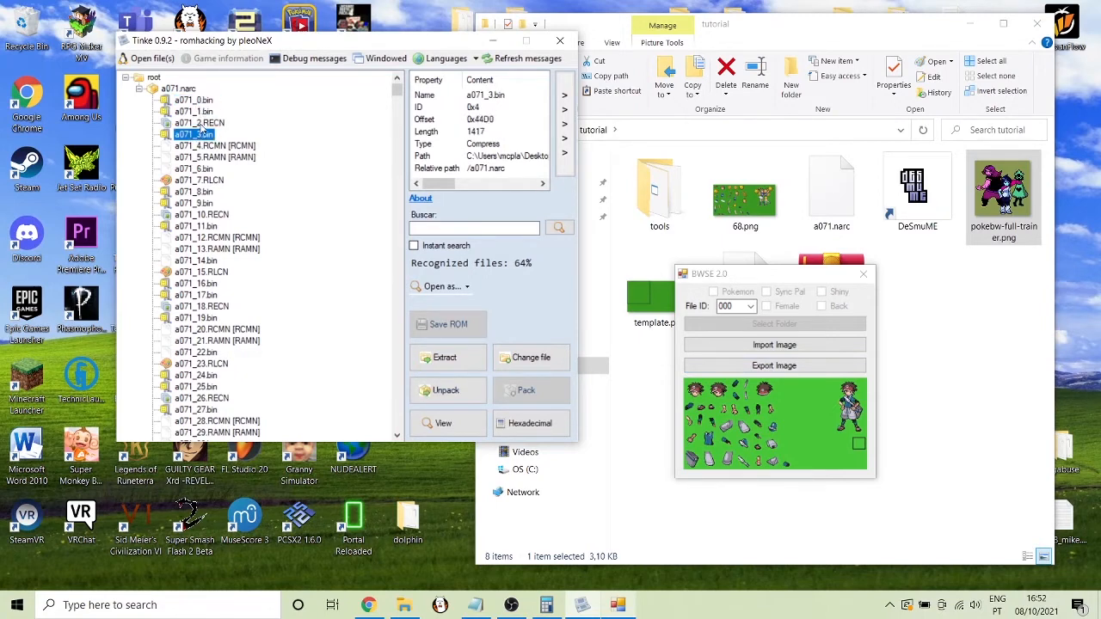
left_click(200, 103)
left_click(200, 135)
left_click(200, 103)
left_click(200, 135)
left_click(201, 103)
left_click(203, 135)
left_click(199, 101)
left_click(200, 134)
left_click(838, 432)
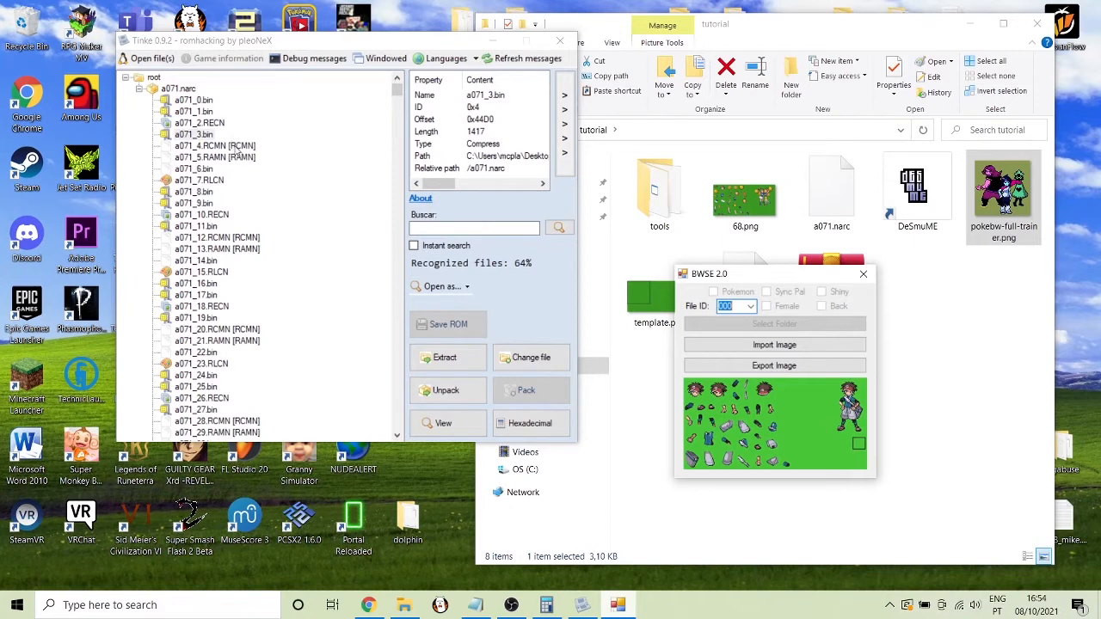
Switch to Tinke and examine the details of a071_4.RCMN, a071_5.RAMN and a071_6.bin
left_click(234, 147)
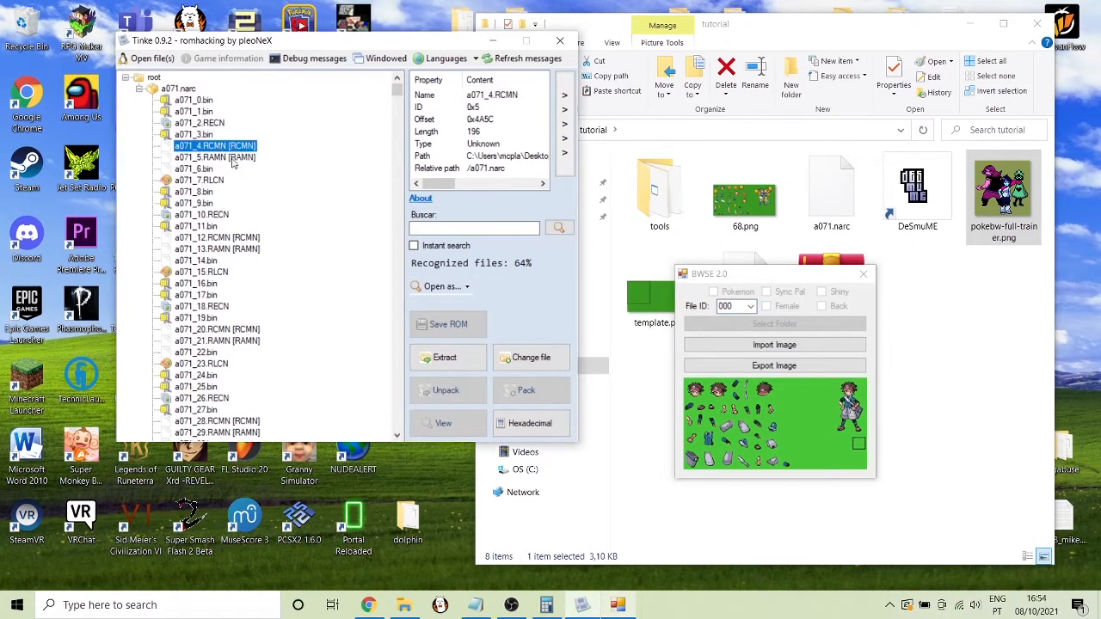
left_click(233, 158)
left_click(205, 170)
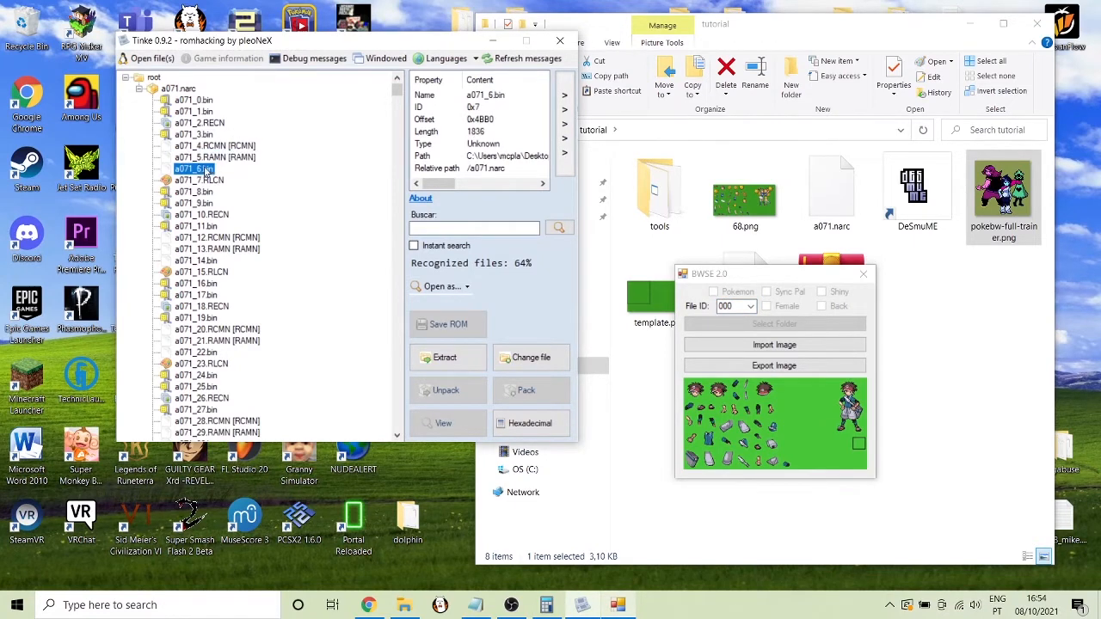
left_click(210, 150)
left_click(207, 158)
left_click(205, 169)
left_click(205, 147)
left_click(204, 169)
left_click(205, 156)
left_click(207, 146)
left_click(210, 156)
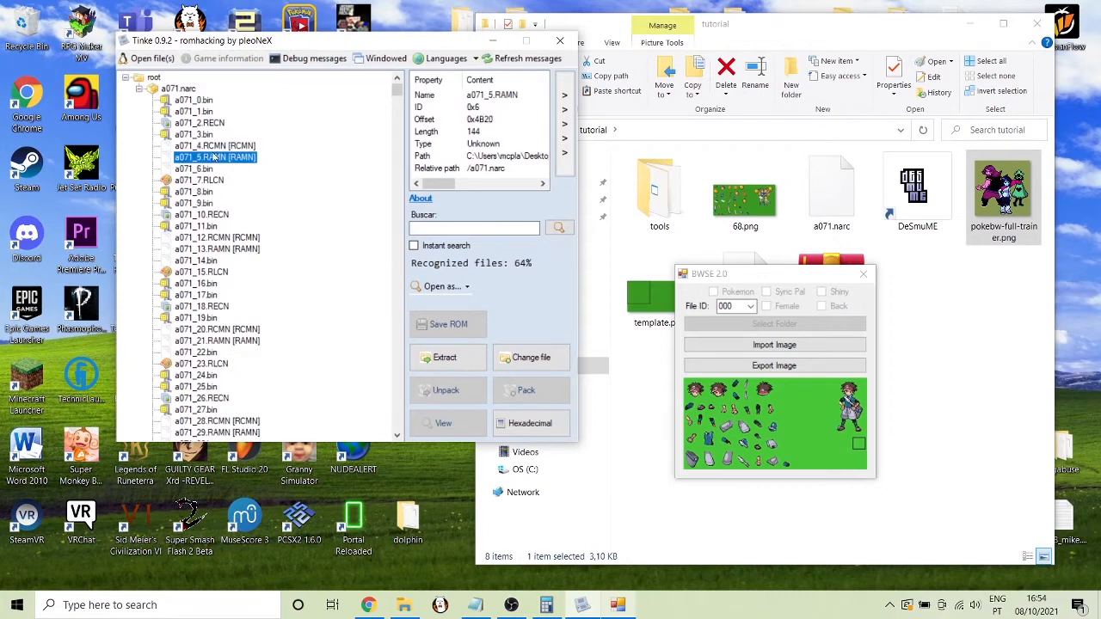
left_click(215, 147)
left_click(223, 155)
left_click(233, 147)
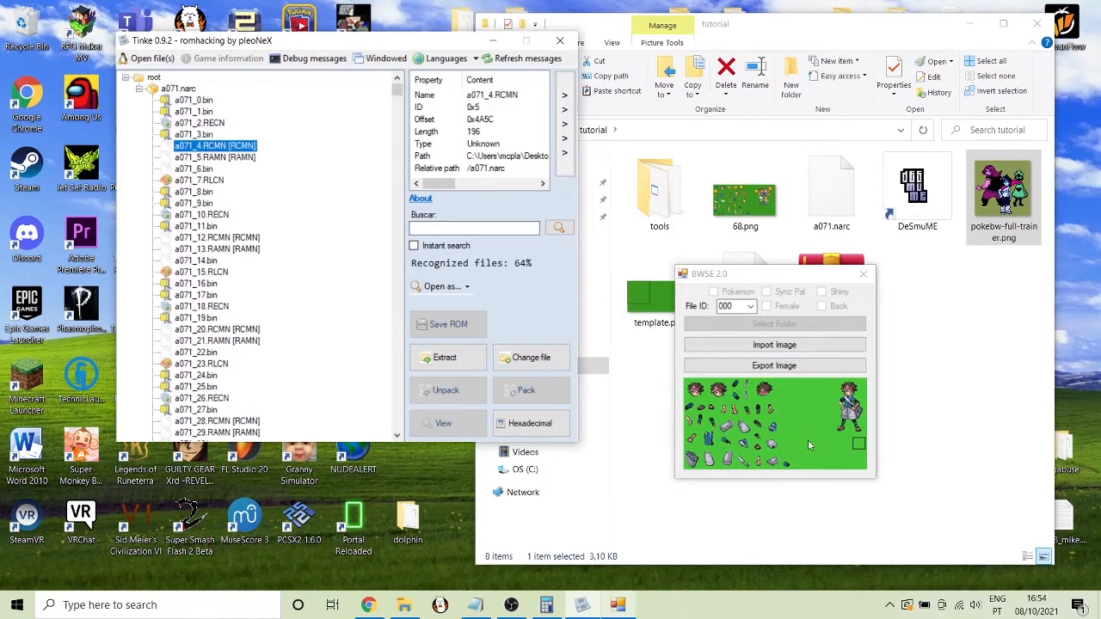
left_click(238, 156)
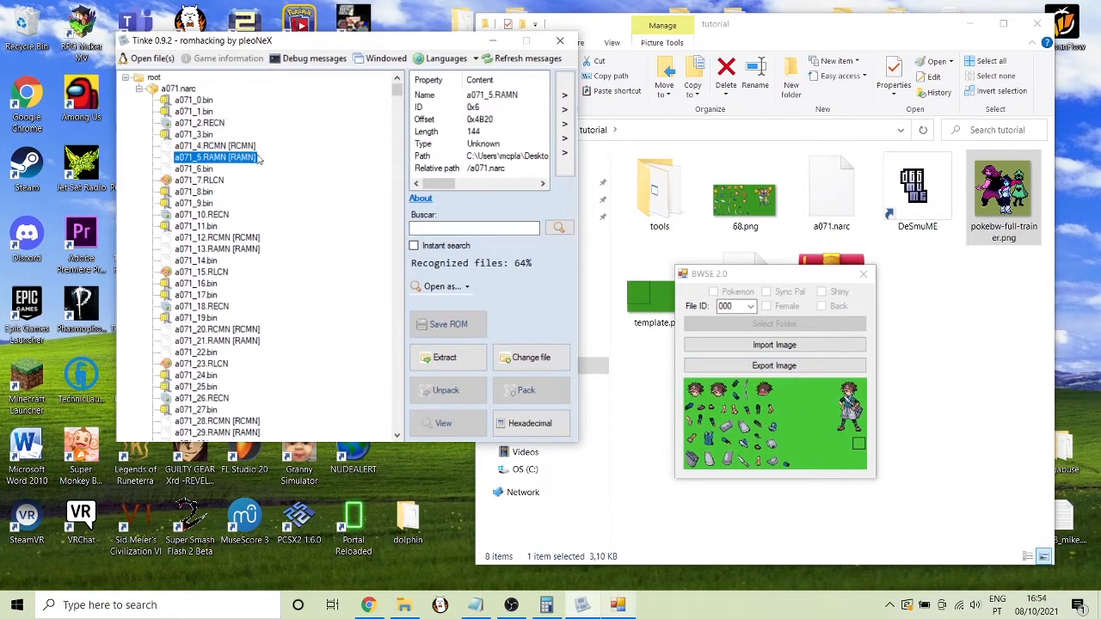
left_click(192, 169)
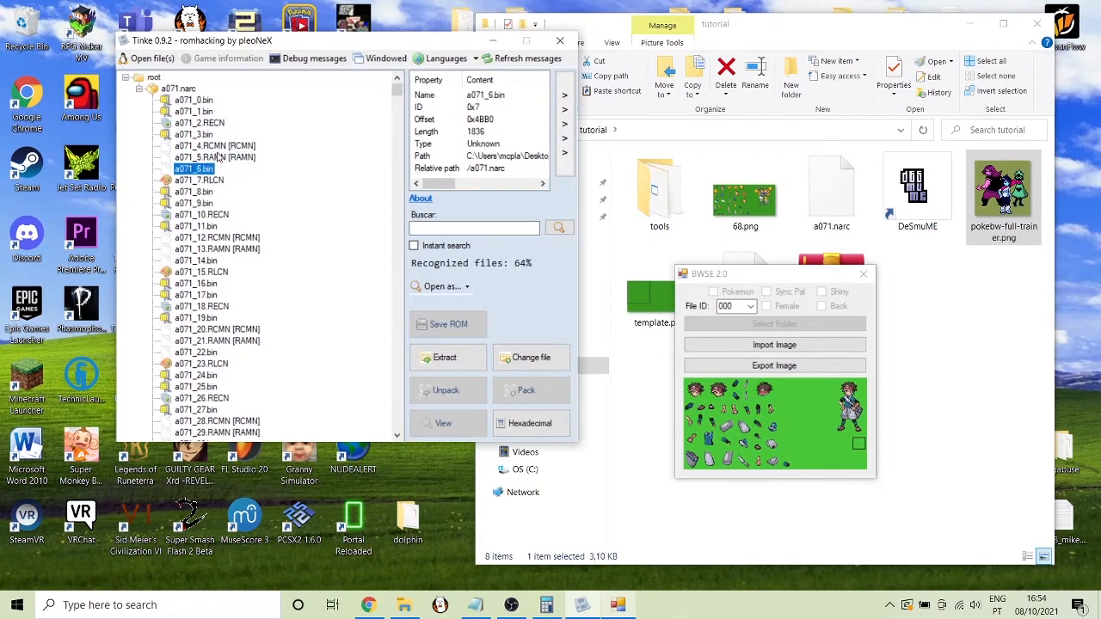
left_click(216, 147)
left_click(205, 169)
left_click(209, 147)
left_click(208, 157)
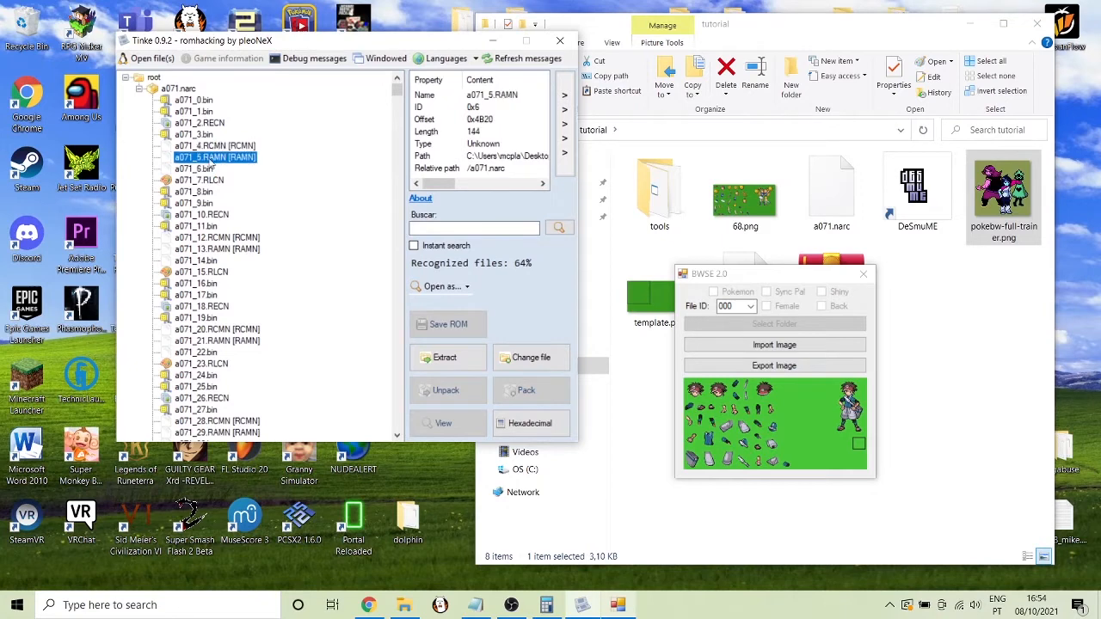
left_click(206, 168)
left_click(209, 147)
left_click(209, 157)
left_click(209, 147)
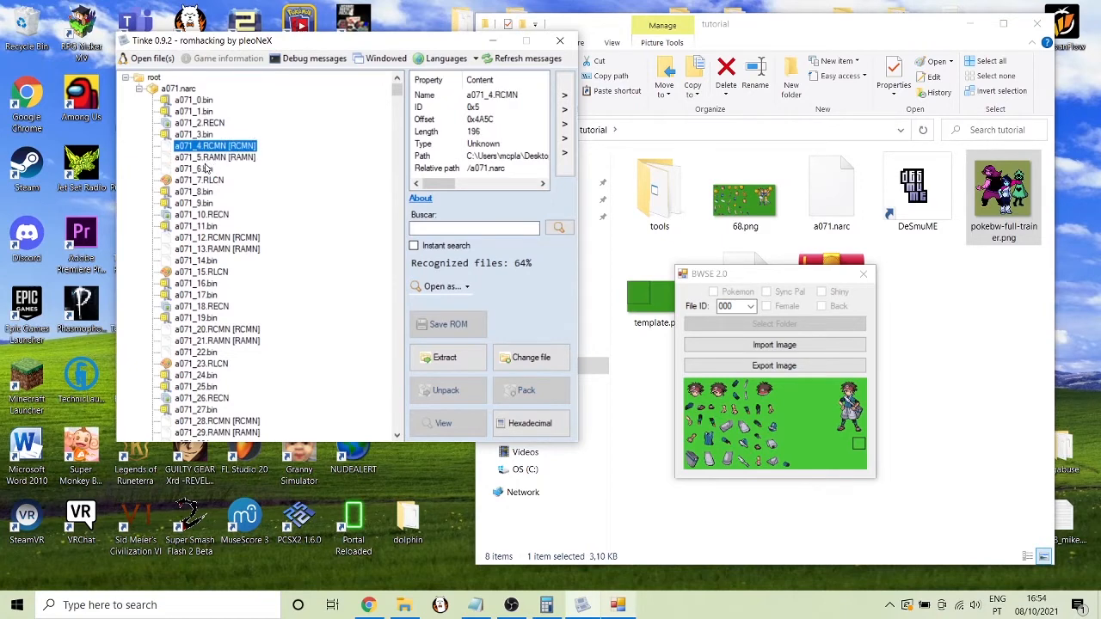
left_click(207, 169)
left_click(209, 147)
left_click(208, 157)
left_click(207, 168)
left_click(209, 148)
left_click(210, 158)
left_click(206, 168)
left_click(209, 147)
left_click(215, 158)
left_click(207, 169)
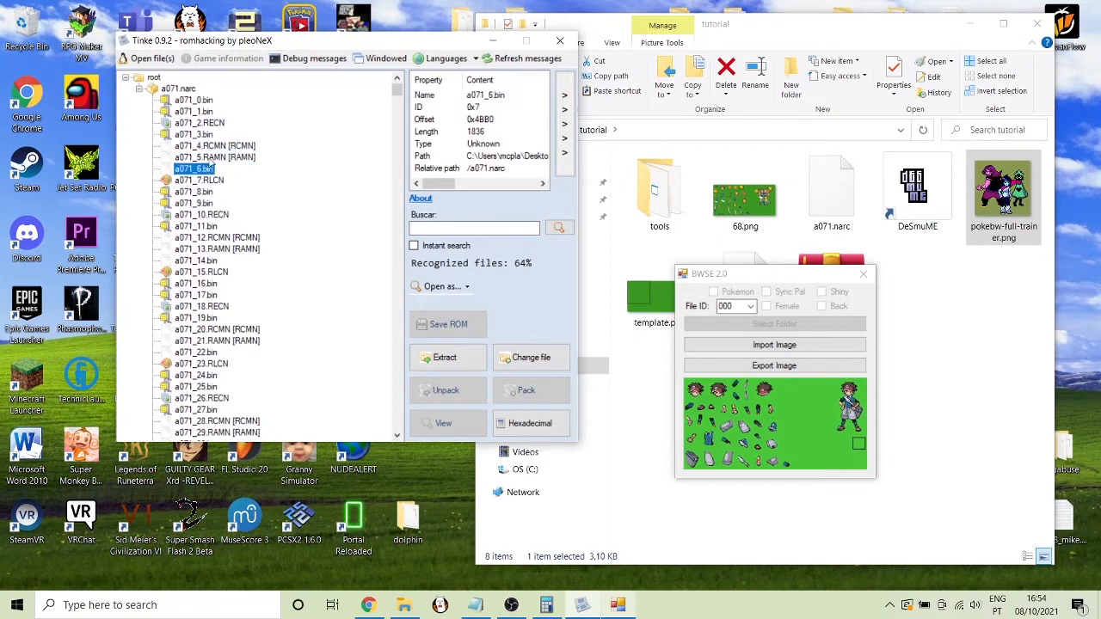
left_click(209, 147)
left_click(209, 157)
left_click(207, 169)
left_click(209, 147)
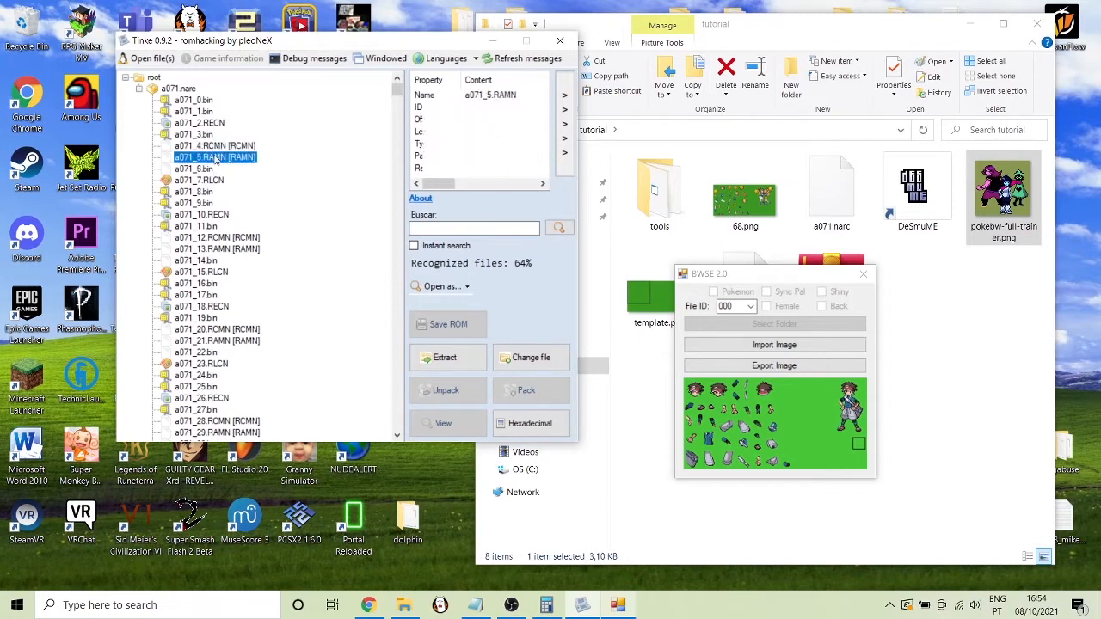
left_click(206, 168)
left_click(209, 147)
left_click(208, 157)
left_click(207, 168)
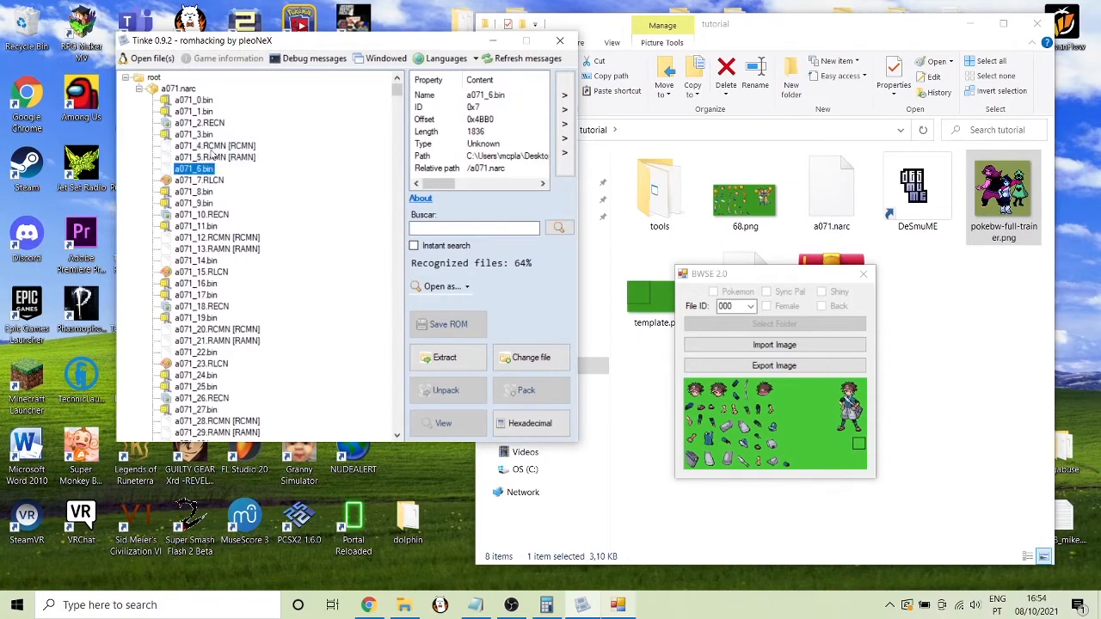
left_click(209, 147)
left_click(208, 158)
left_click(206, 168)
left_click(211, 147)
left_click(212, 158)
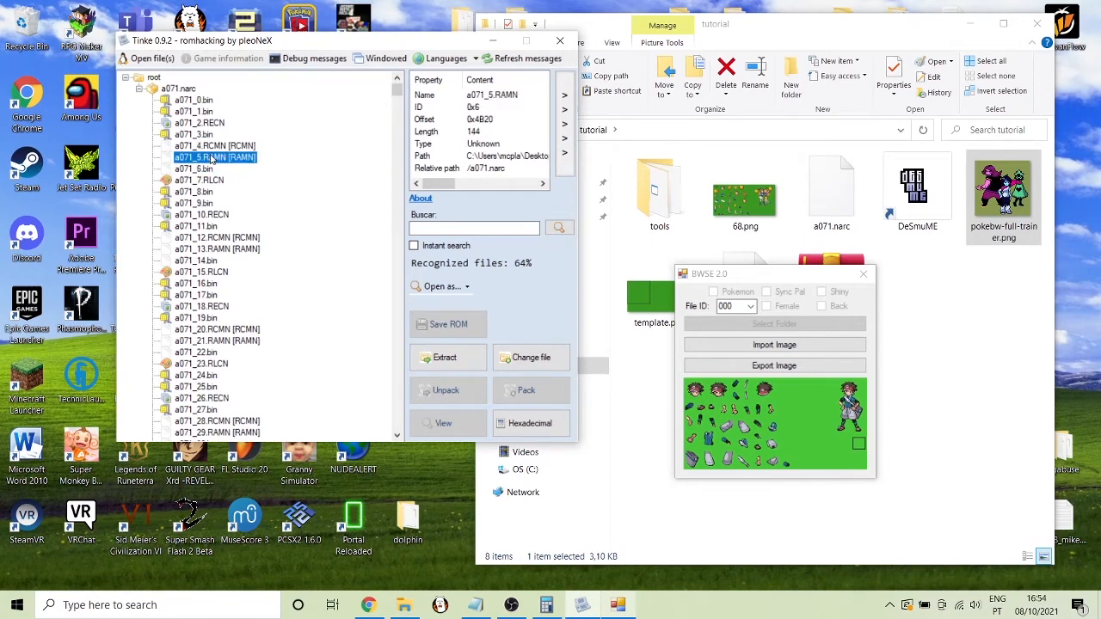
left_click(207, 169)
left_click(209, 147)
left_click(208, 157)
left_click(207, 169)
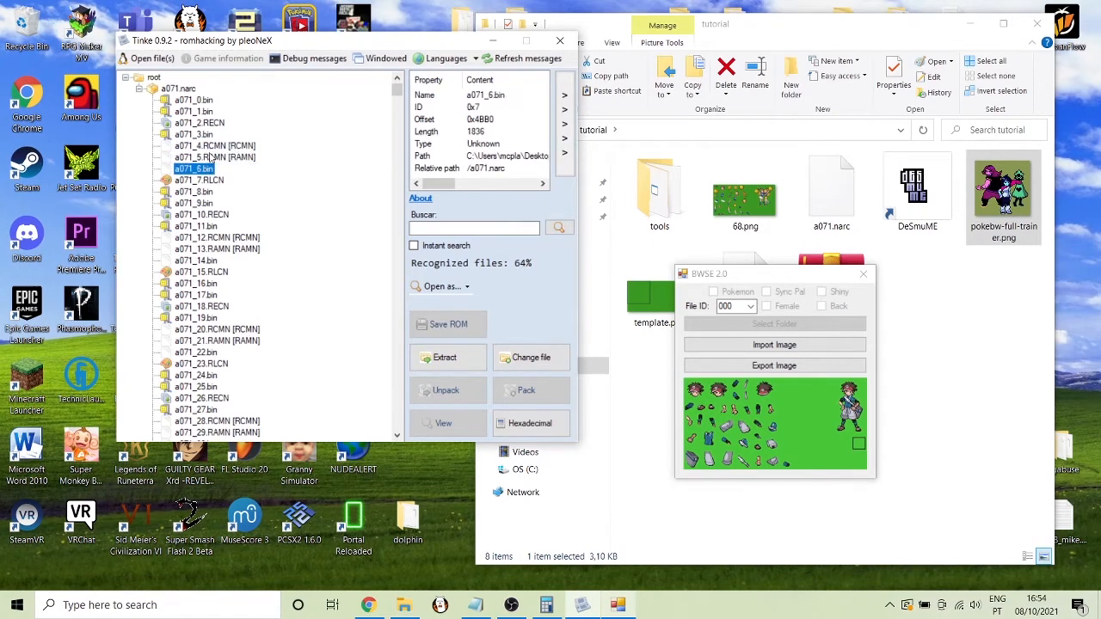
left_click(211, 147)
left_click(208, 158)
left_click(209, 169)
left_click(245, 148)
left_click(220, 159)
left_click(215, 169)
left_click(215, 147)
left_click(216, 158)
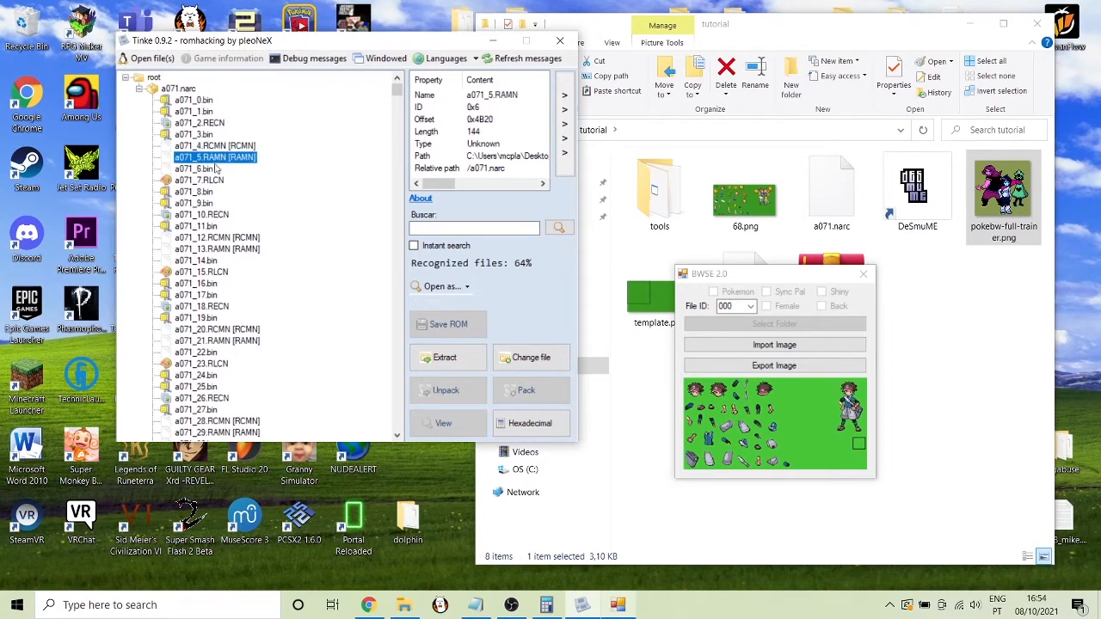
left_click(215, 168)
left_click(215, 147)
left_click(216, 158)
left_click(211, 170)
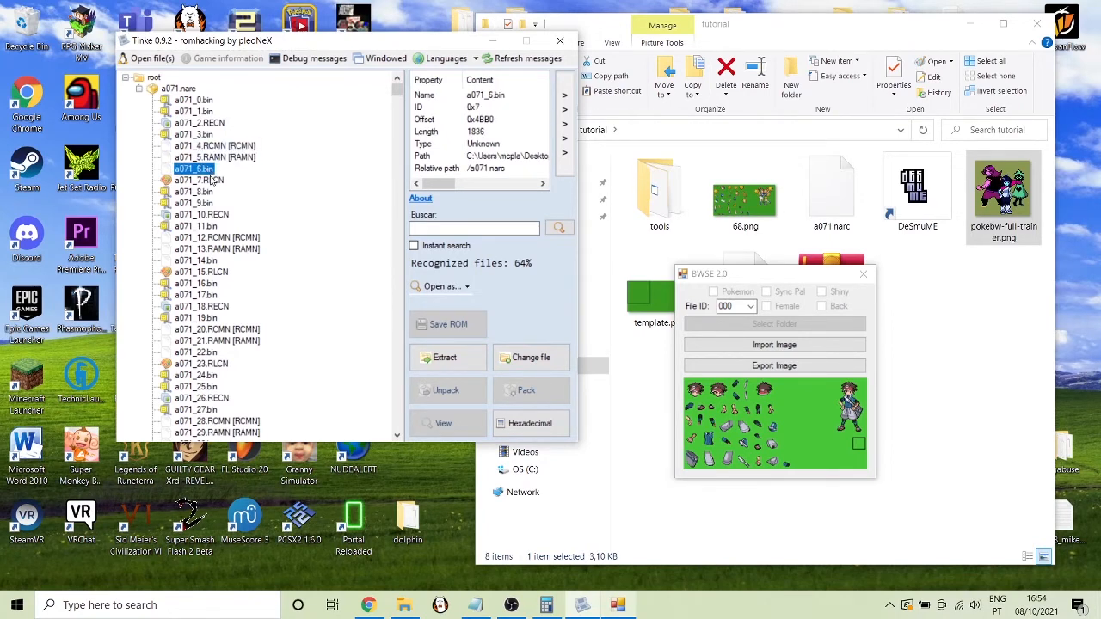
View the palette stored in a071_7.RLCN and reposition the Tinke window so it fits on the screen
left_click(215, 181)
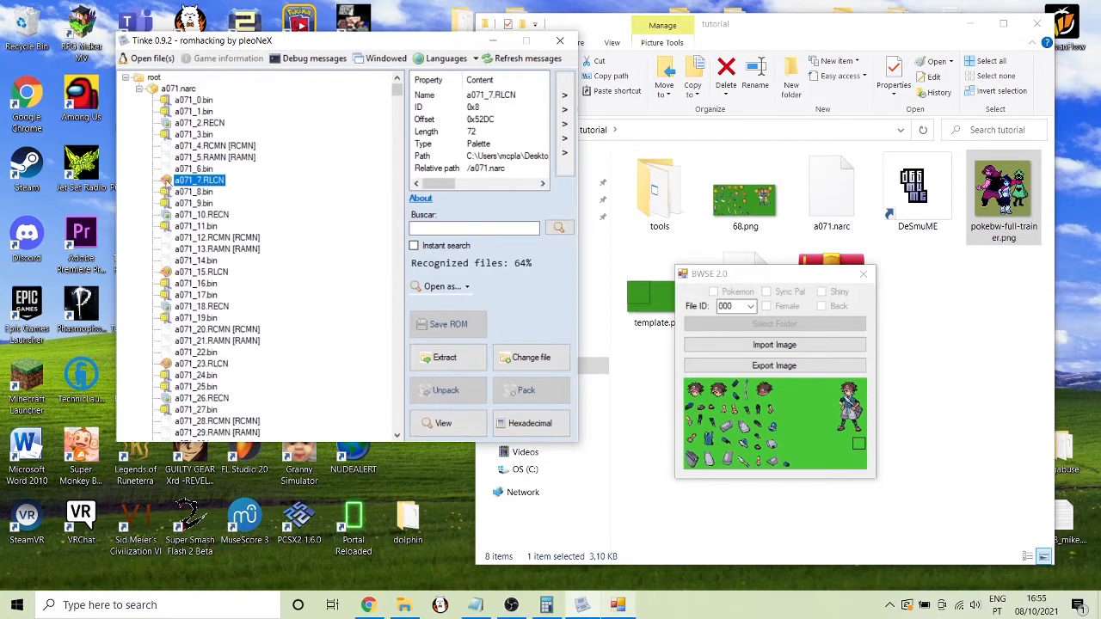
left_click(447, 425)
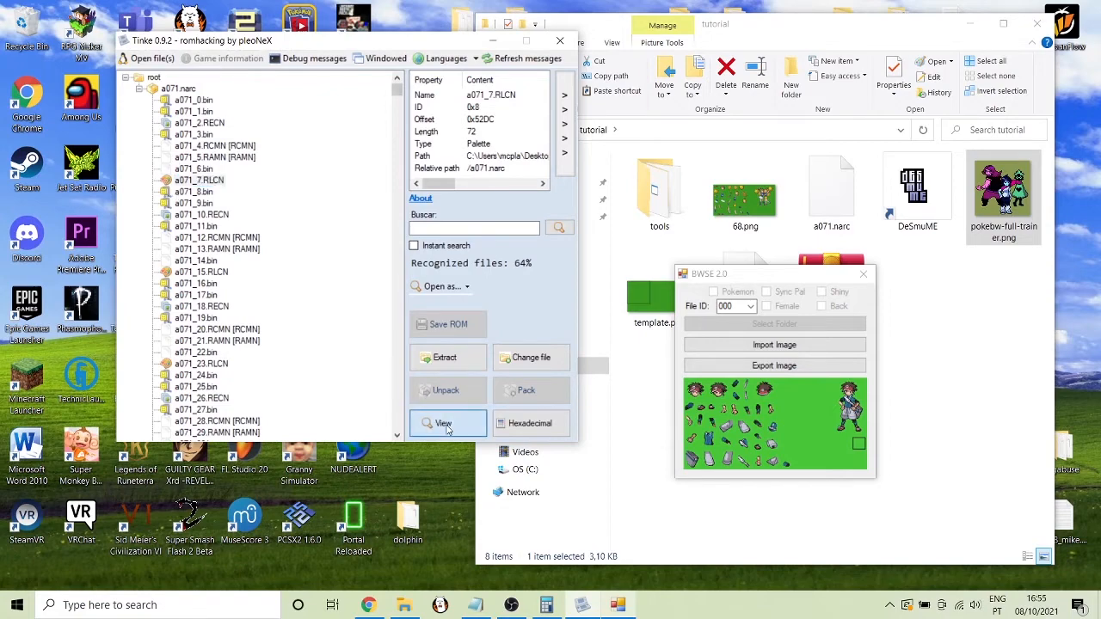
left_click_drag(619, 42, 506, 44)
Place the BWSE sprite sheet beside the open palette and check the RGB value of the palette's first, green colour in Tinke
left_click(755, 277)
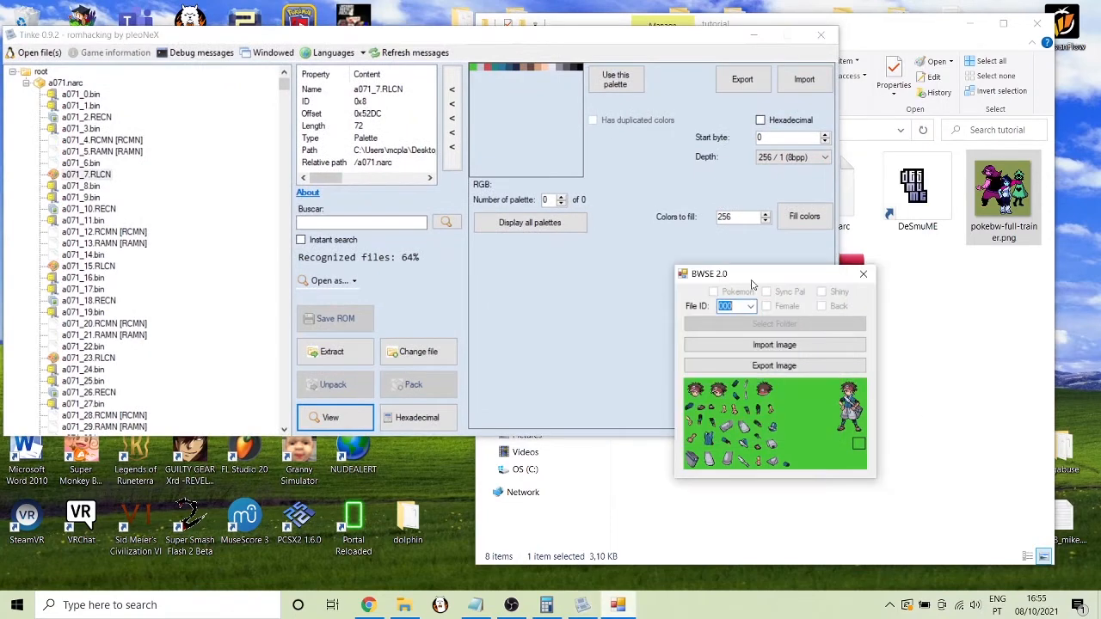
left_click_drag(755, 277, 717, 160)
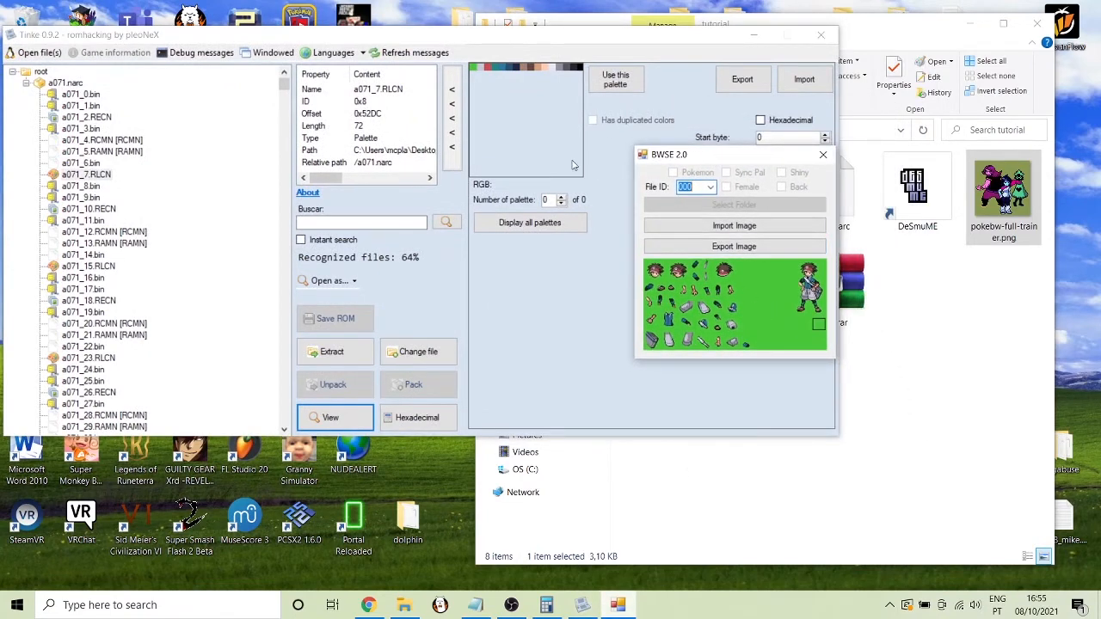
left_click(693, 187)
left_click_drag(701, 156, 685, 148)
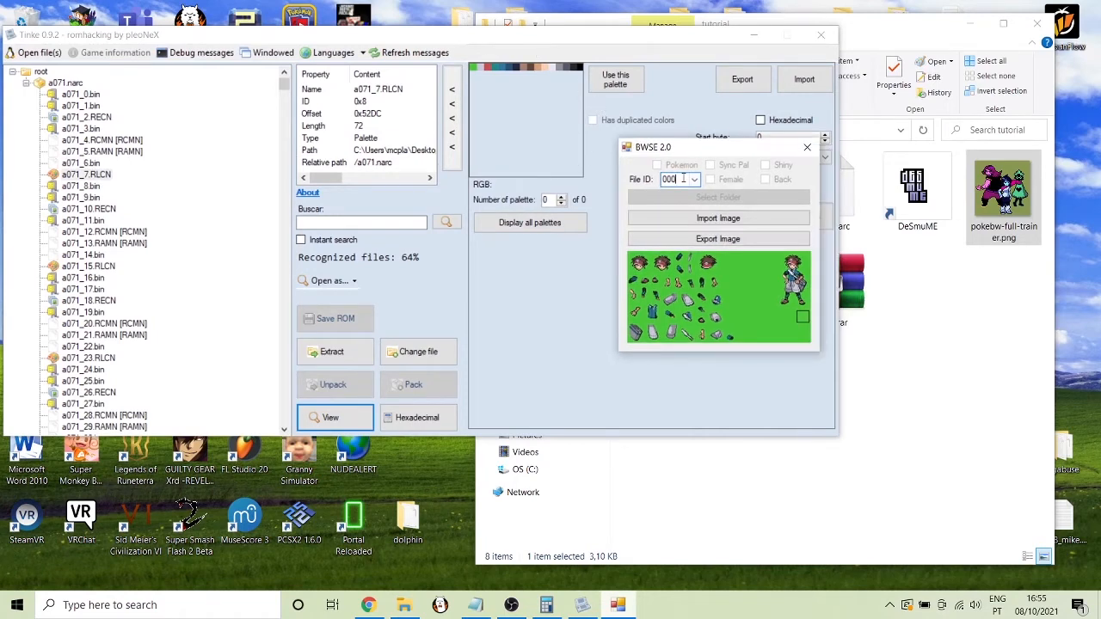
left_click(693, 179)
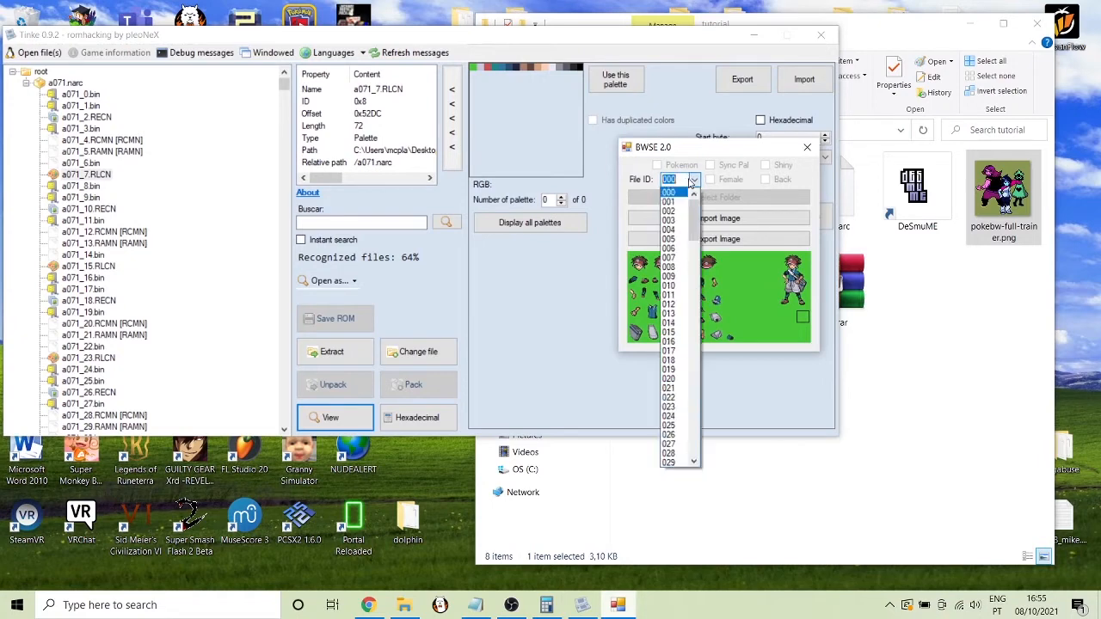
left_click(683, 178)
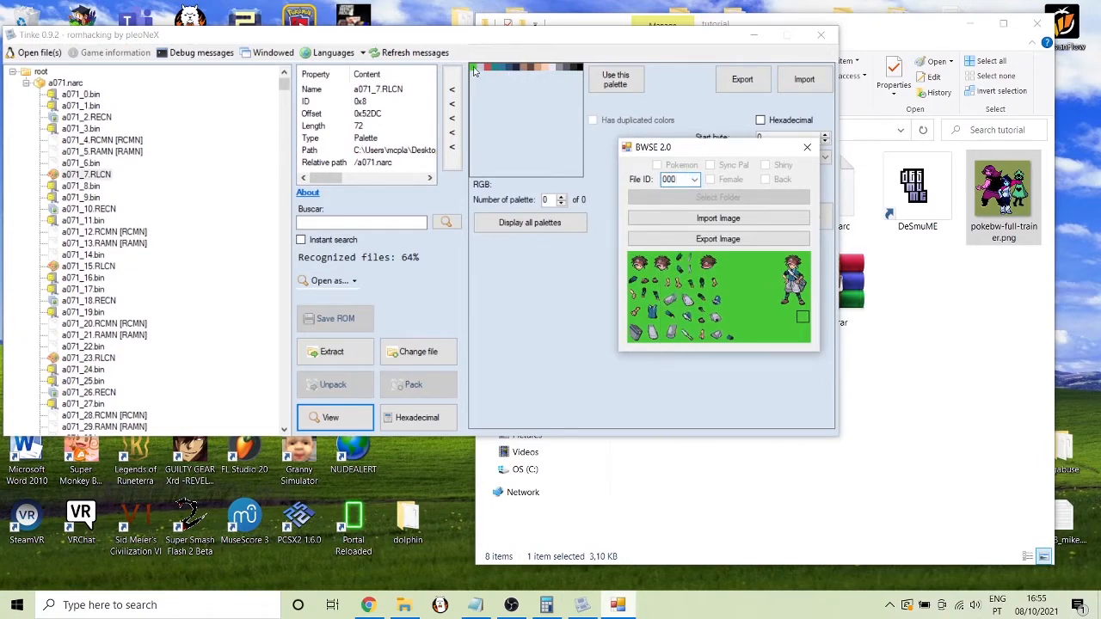
left_click(473, 71)
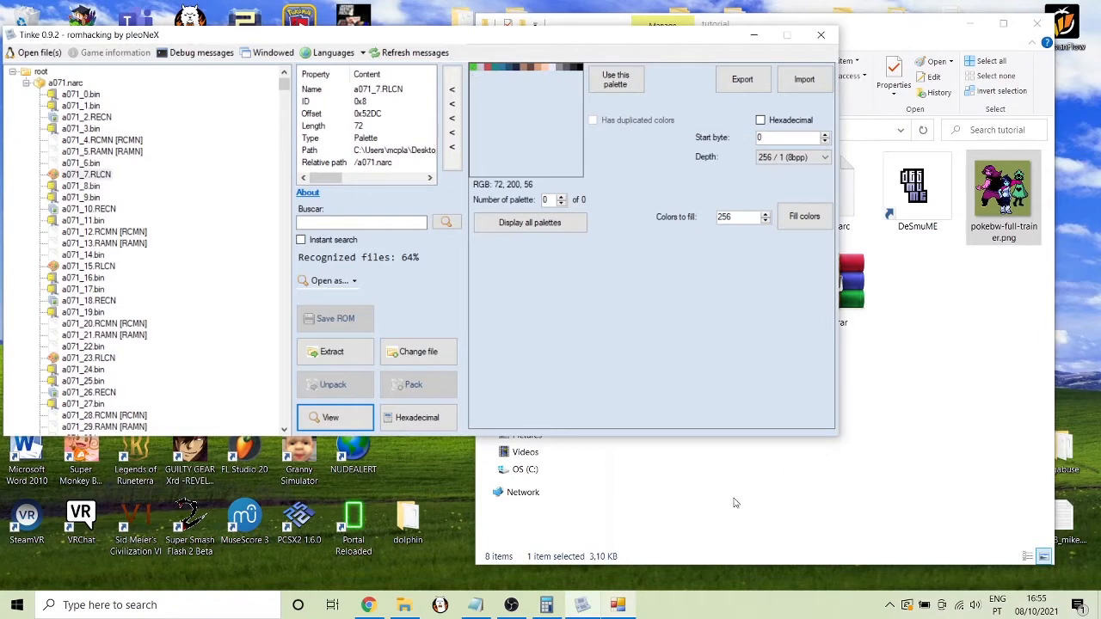
Switch to BWSE and view the sprites with file IDs 144 and 156 to compare their background colours
left_click(615, 606)
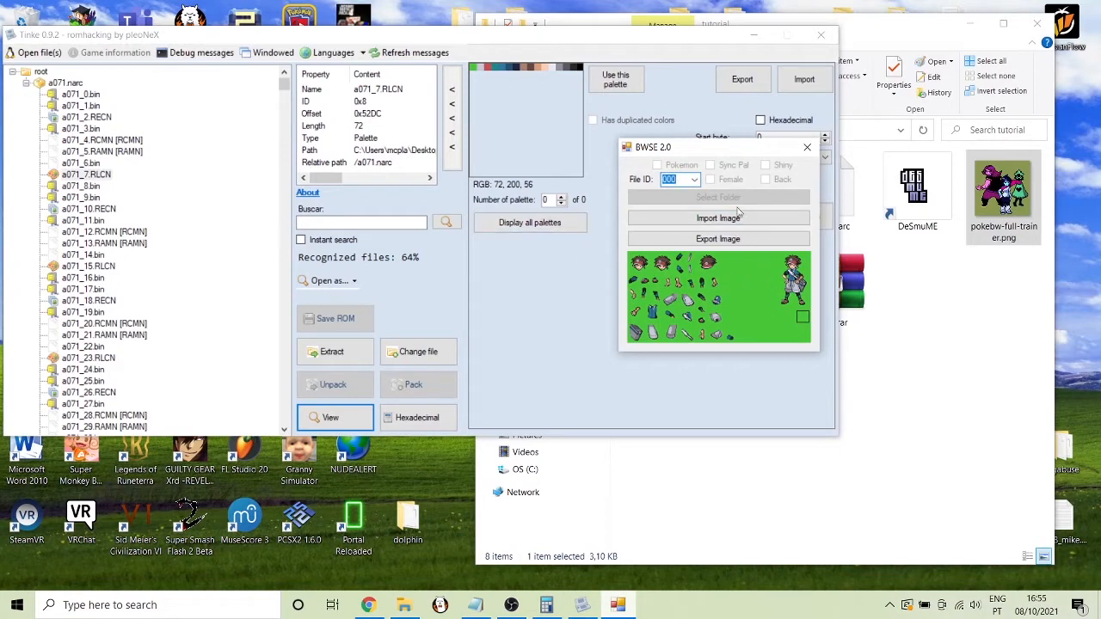
left_click(694, 179)
left_click_drag(695, 229, 720, 357)
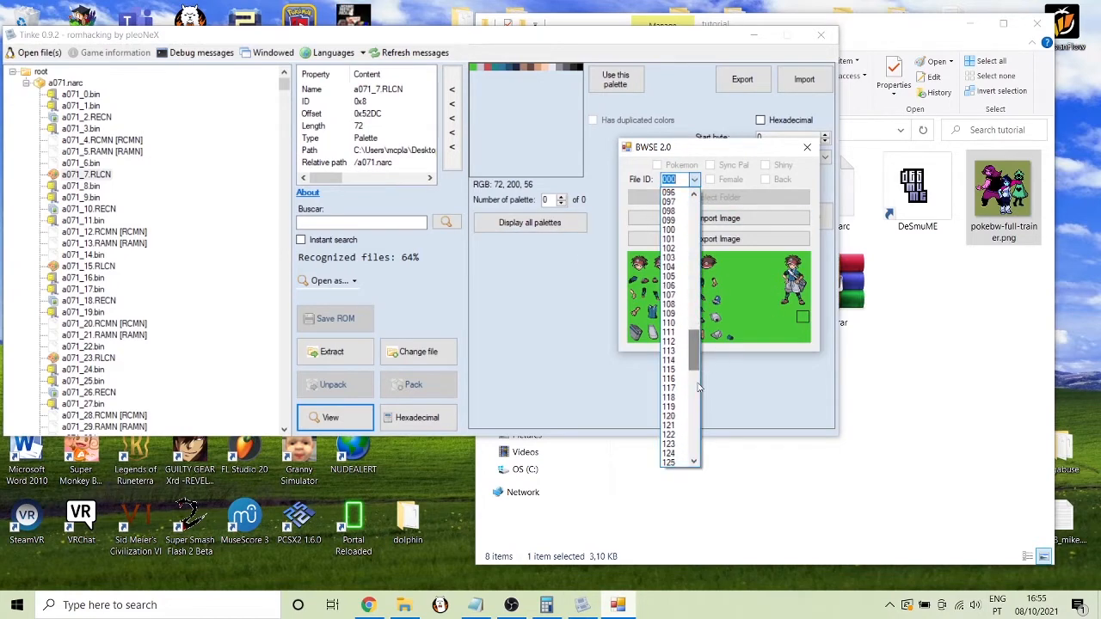
left_click(698, 388)
left_click(680, 375)
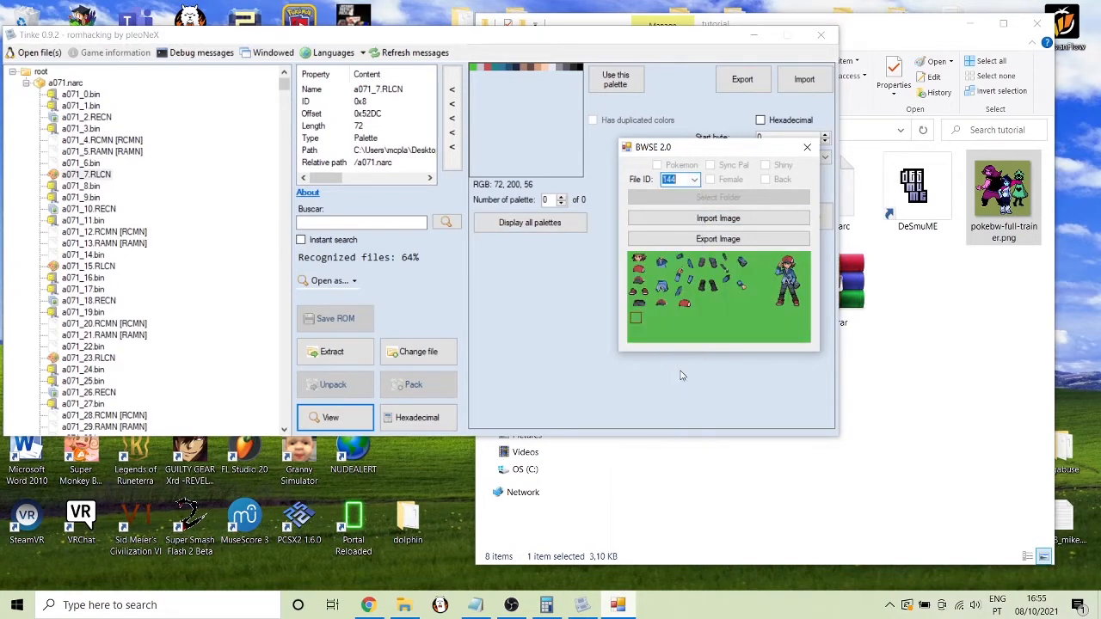
left_click(694, 179)
left_click(680, 307)
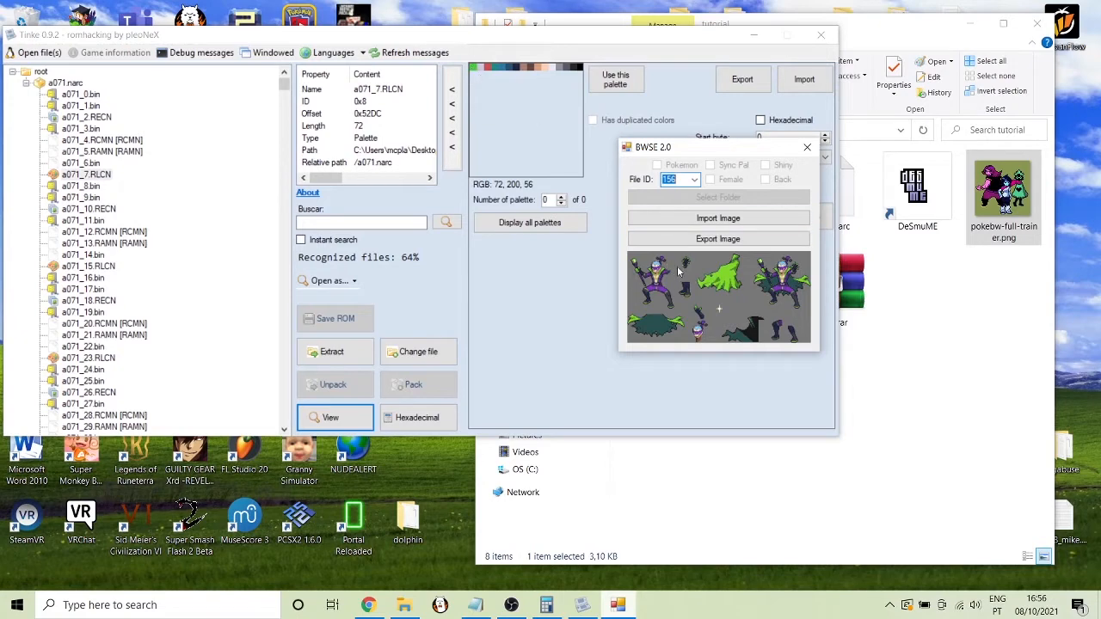
View the sprite with file ID 004 and the one with file ID 000 in BWSE
left_click(694, 179)
left_click_drag(695, 432, 696, 219)
left_click(674, 221)
scroll(679, 177, "down", 1)
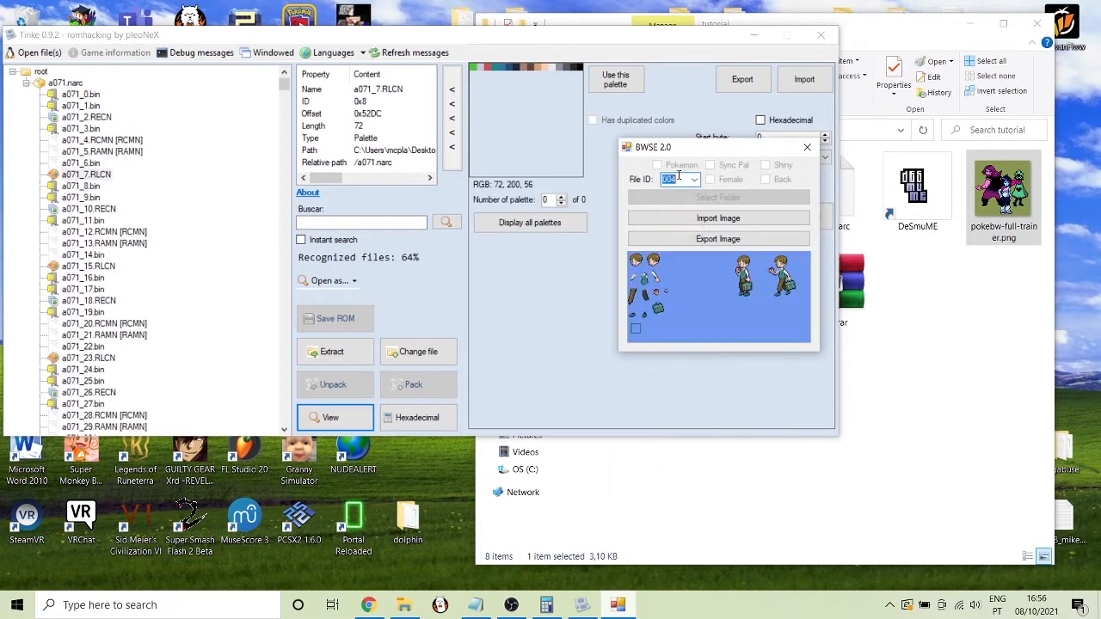
left_click(694, 179)
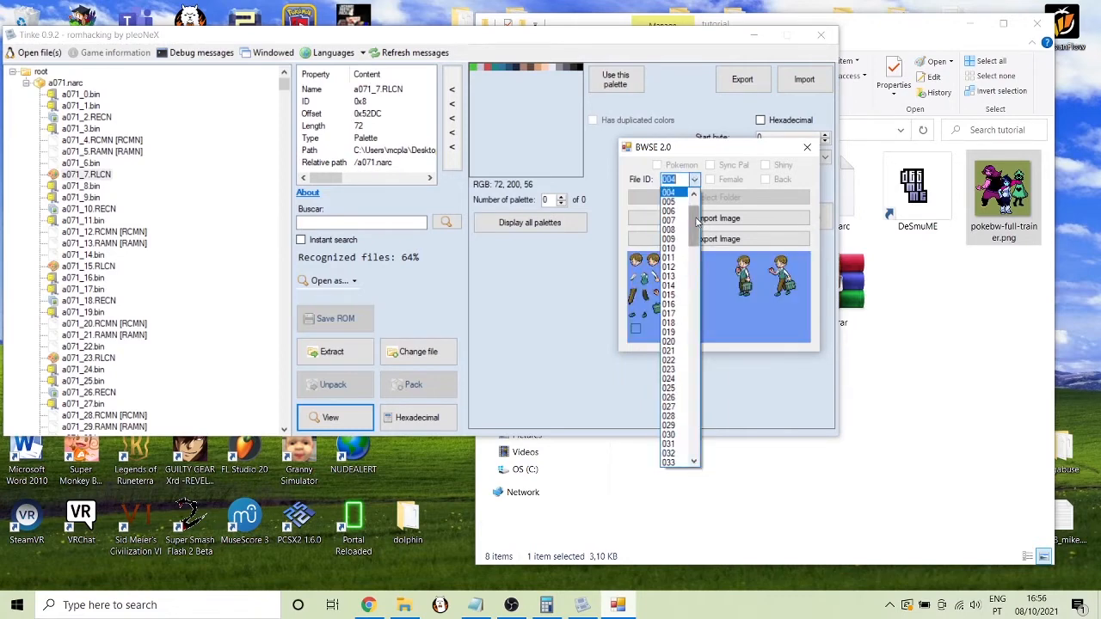
left_click_drag(696, 221, 696, 200)
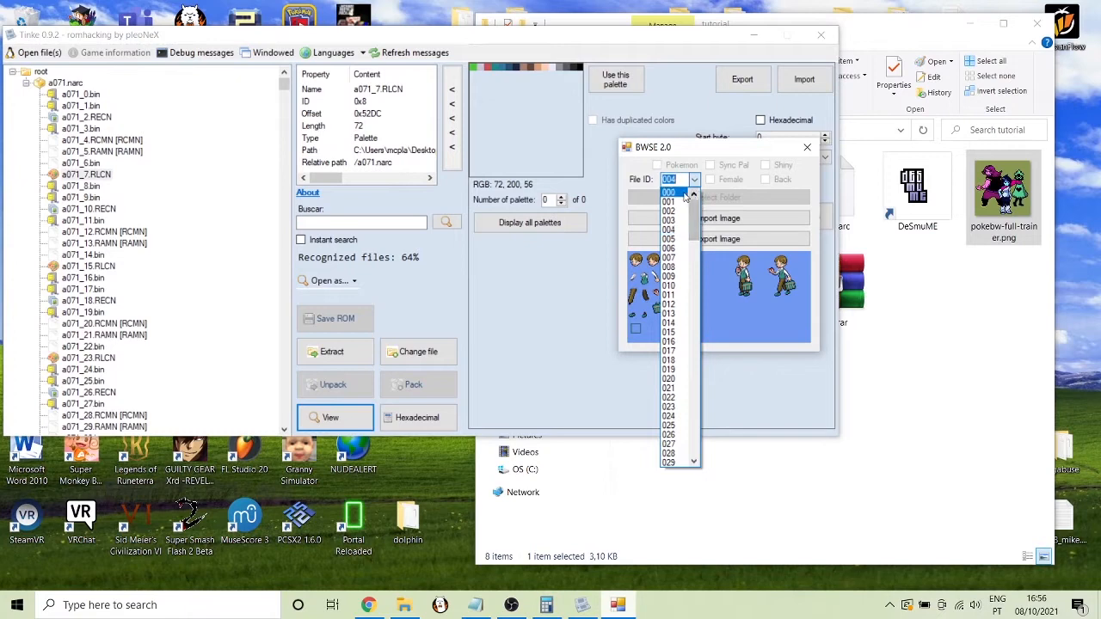
left_click(674, 191)
Switch to Tinke and view the palette stored in a071_7.RLCN again
left_click(86, 174)
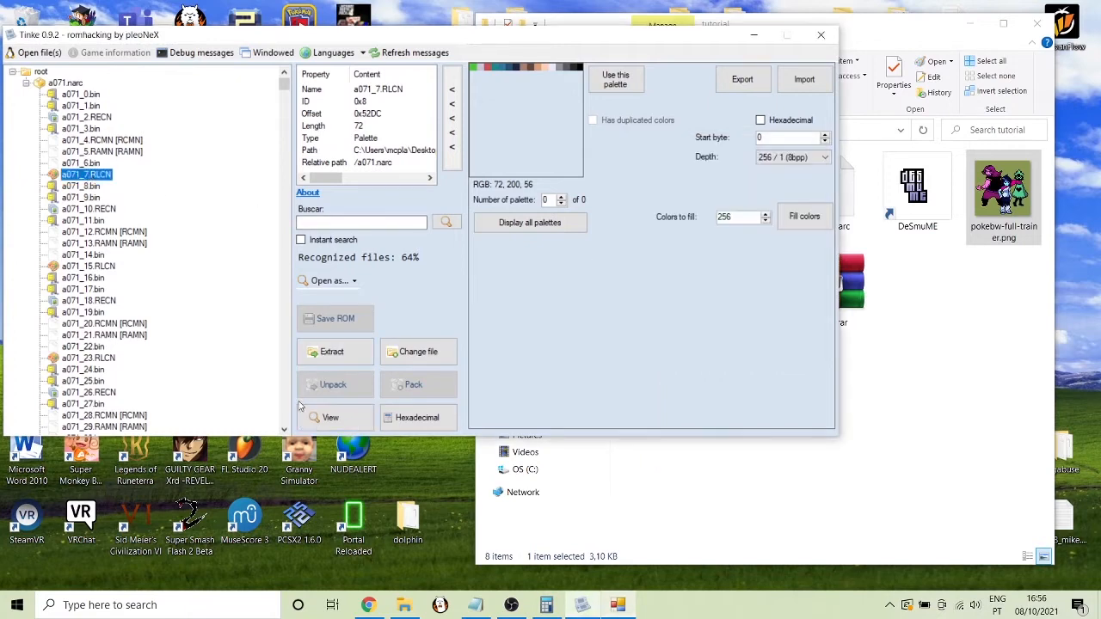
left_click(337, 419)
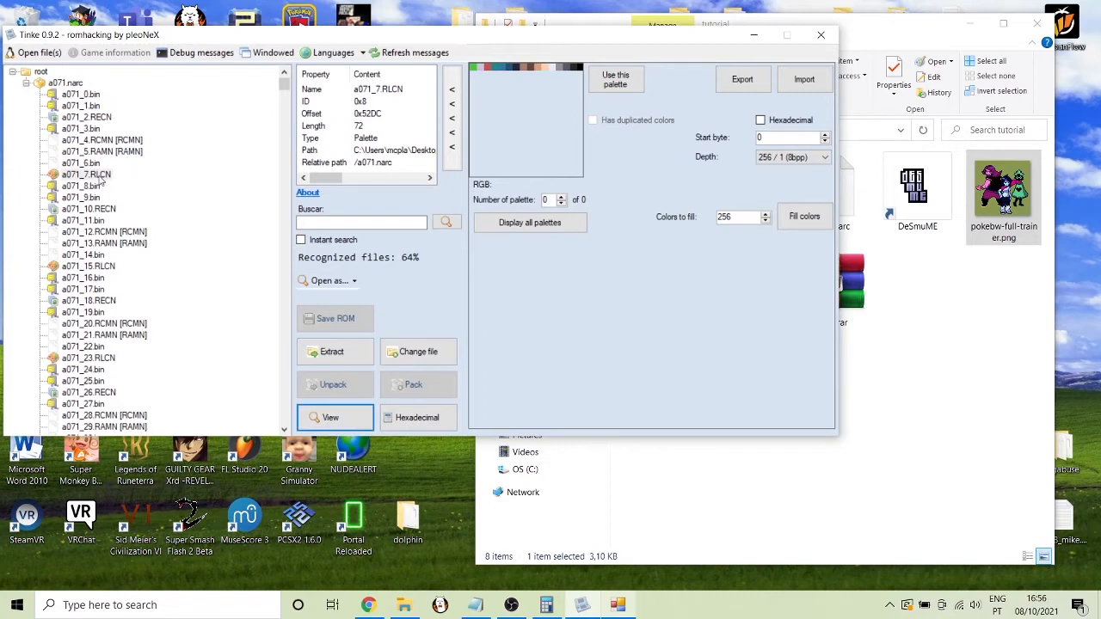
left_click(100, 175)
left_click(335, 419)
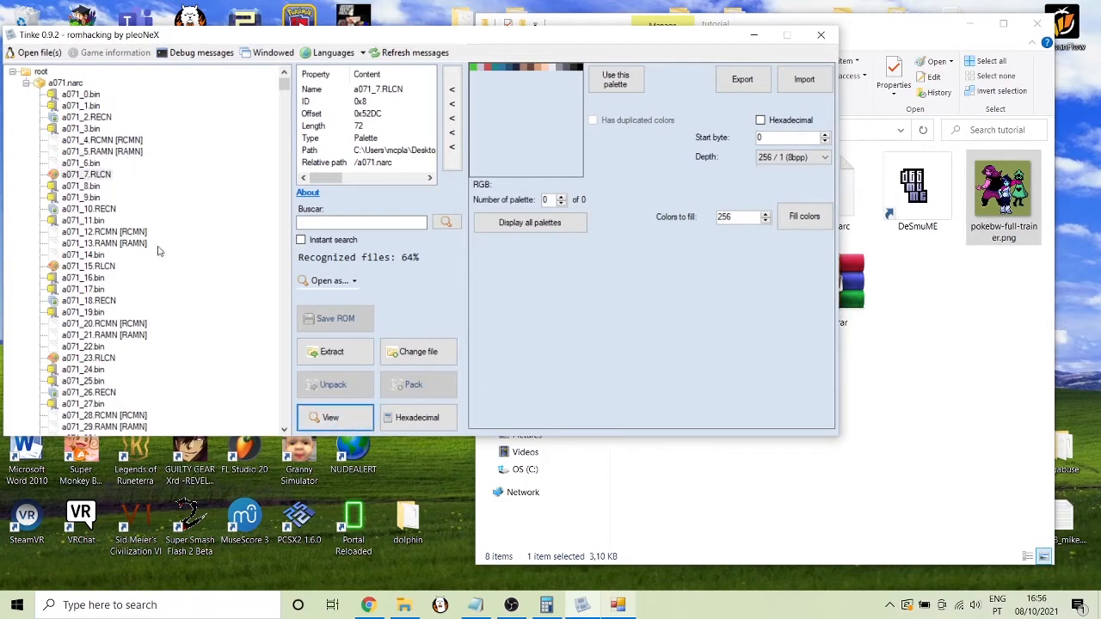
left_click(84, 174)
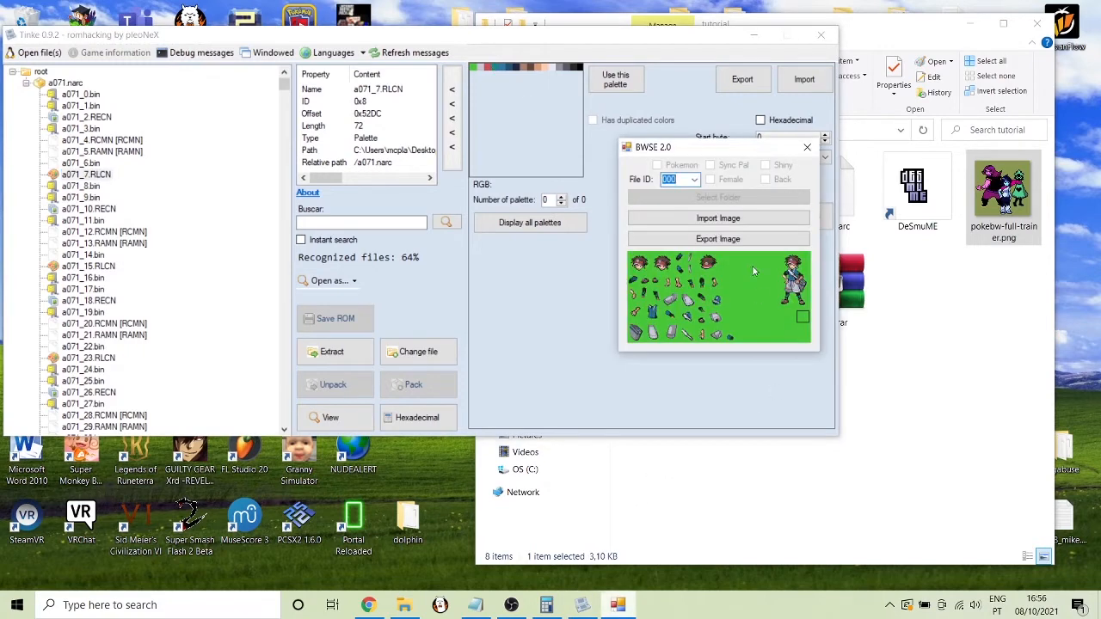
Move the BWSE sprite window higher on the screen and compare the details of a071_0.bin and a071_7.RLCN in Tinke
left_click_drag(639, 155, 620, 28)
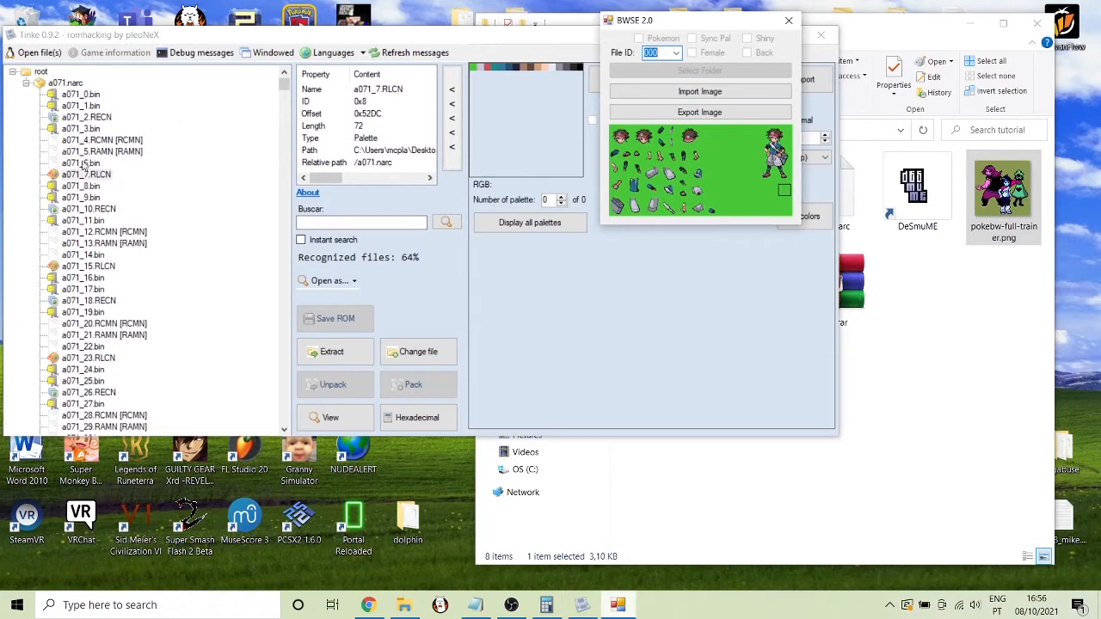
left_click(82, 174)
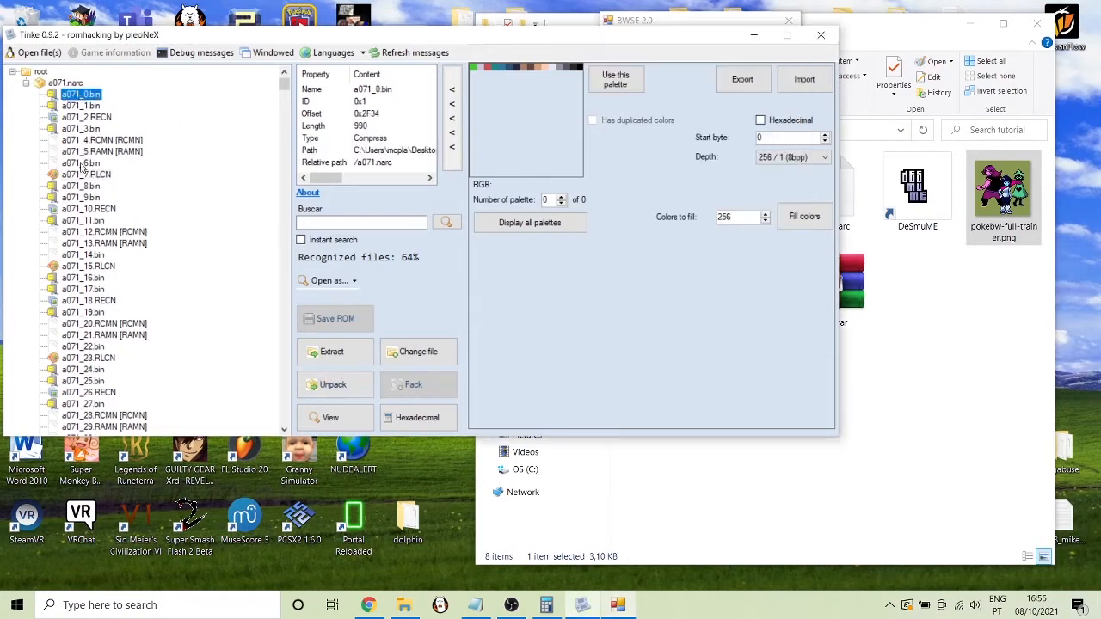
left_click(83, 95)
left_click(91, 175)
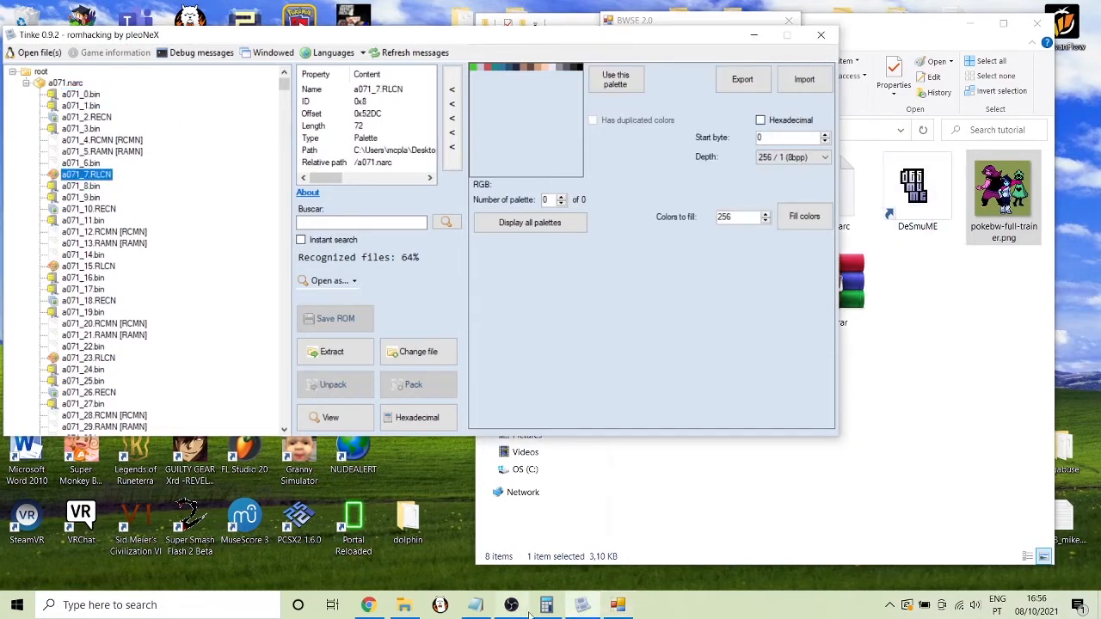
Switch to BWSE and load the sprite with file ID 068
left_click(621, 607)
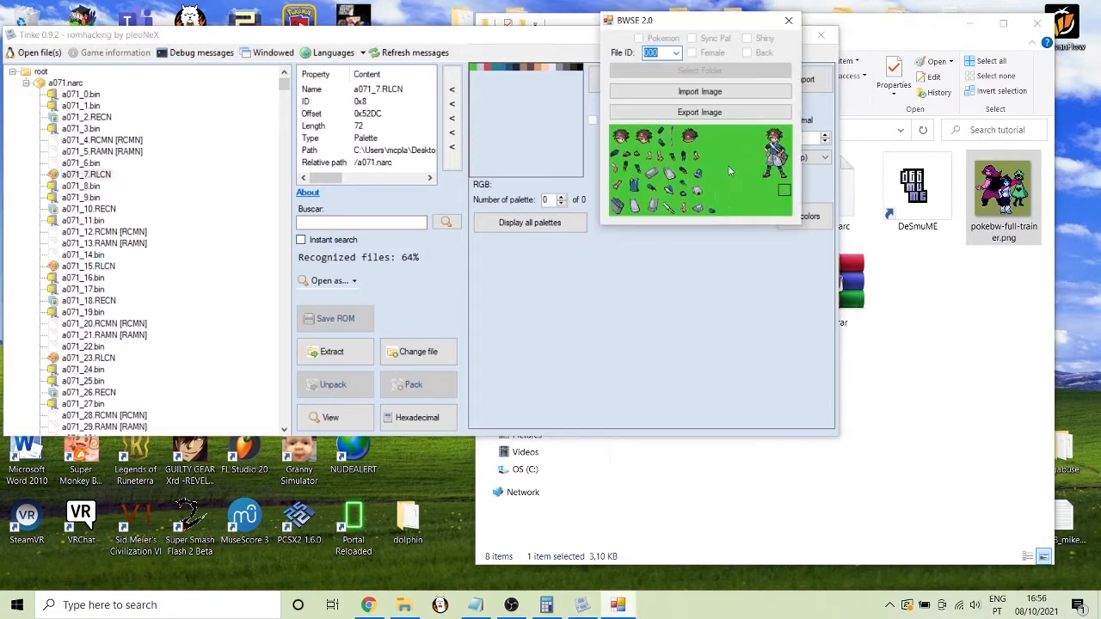
left_click(663, 51)
left_click(674, 53)
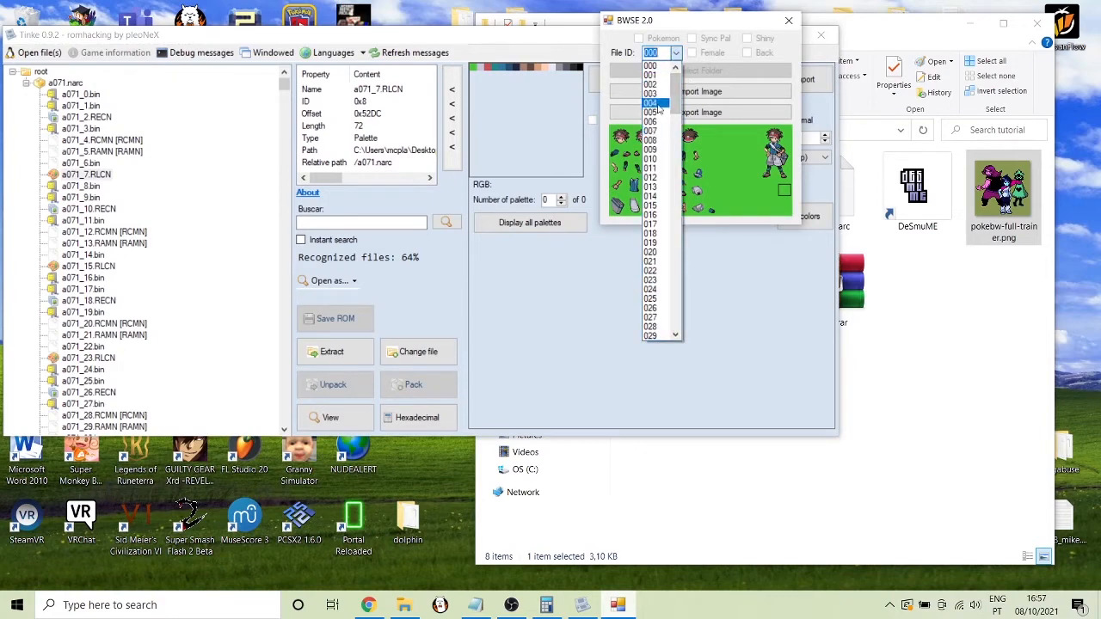
left_click_drag(679, 97, 678, 178)
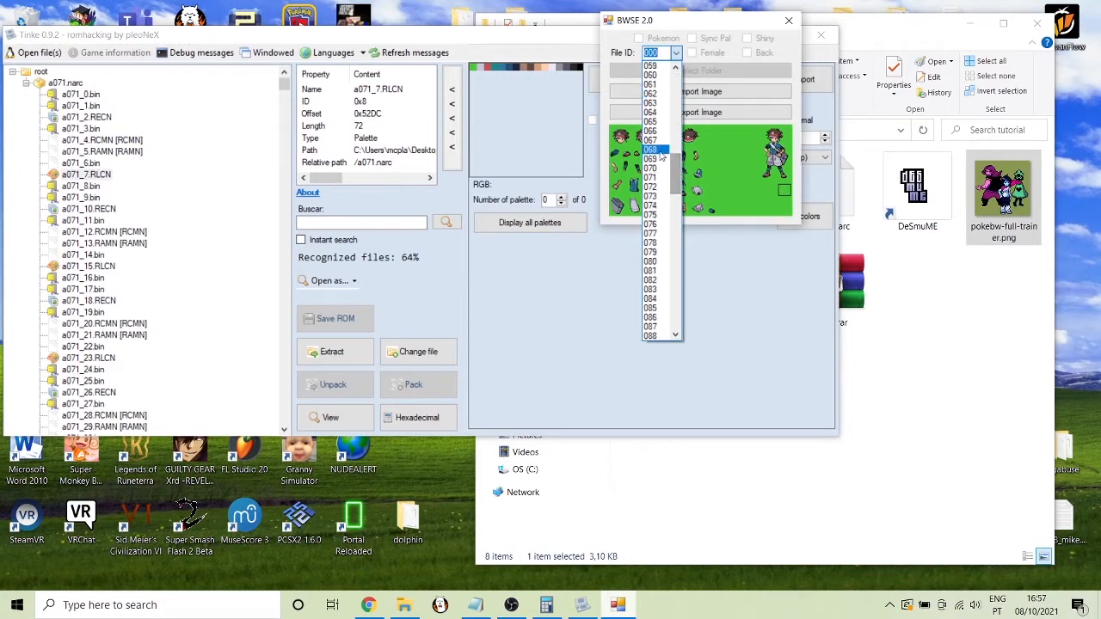
left_click(651, 149)
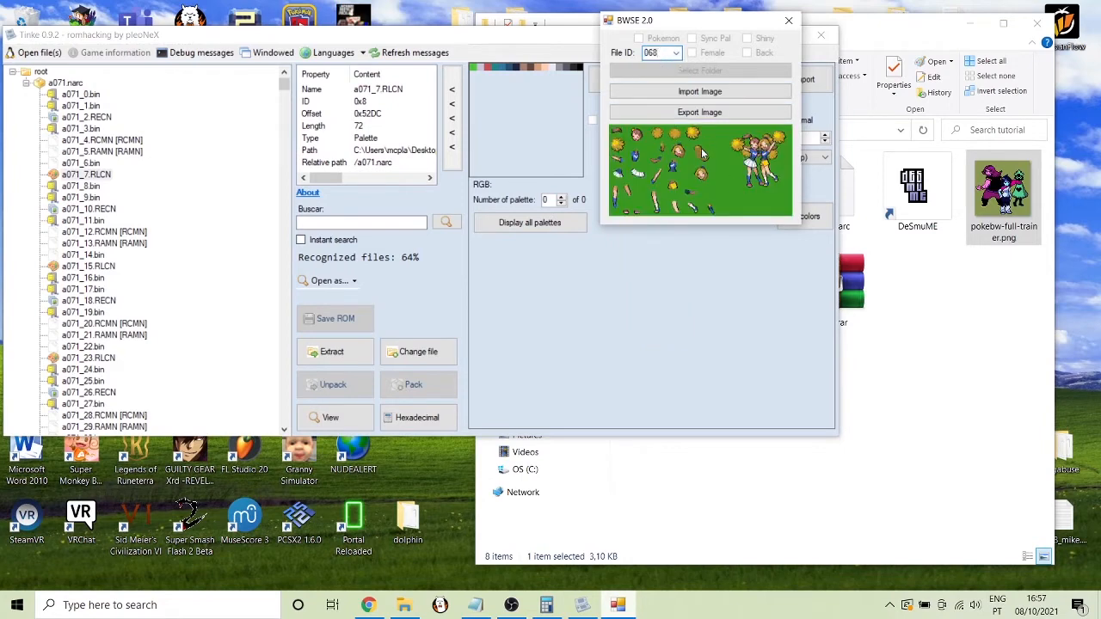
left_click(656, 52)
Switch to Tinke and examine the block of files from a071_0.bin to a071_7.RLCN that makes up the first sprite
left_click(67, 95)
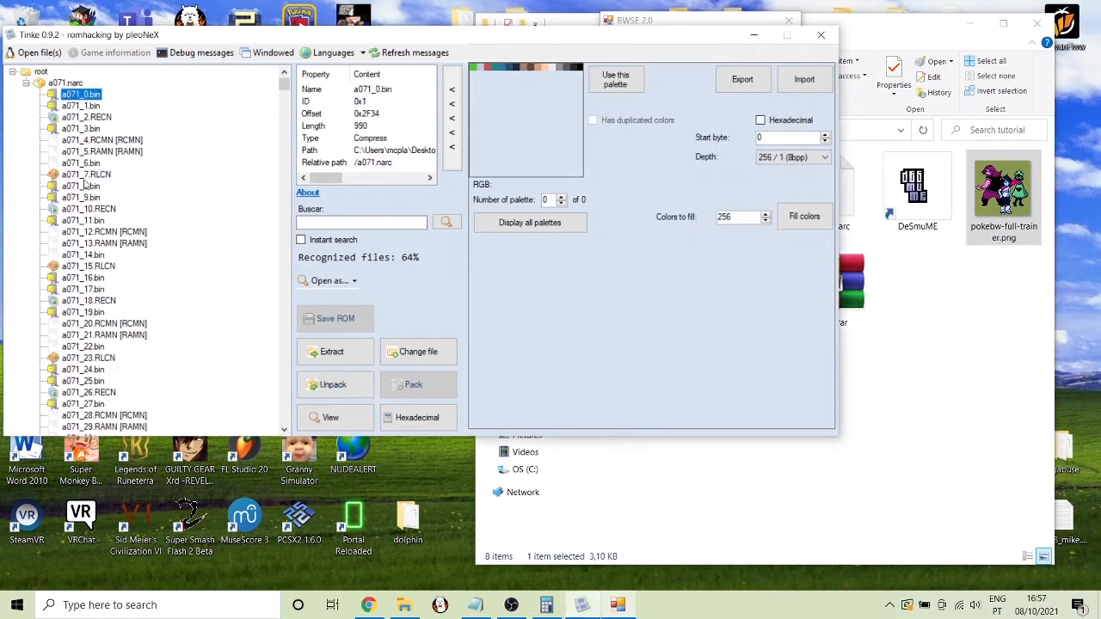
left_click(86, 177)
left_click(81, 96)
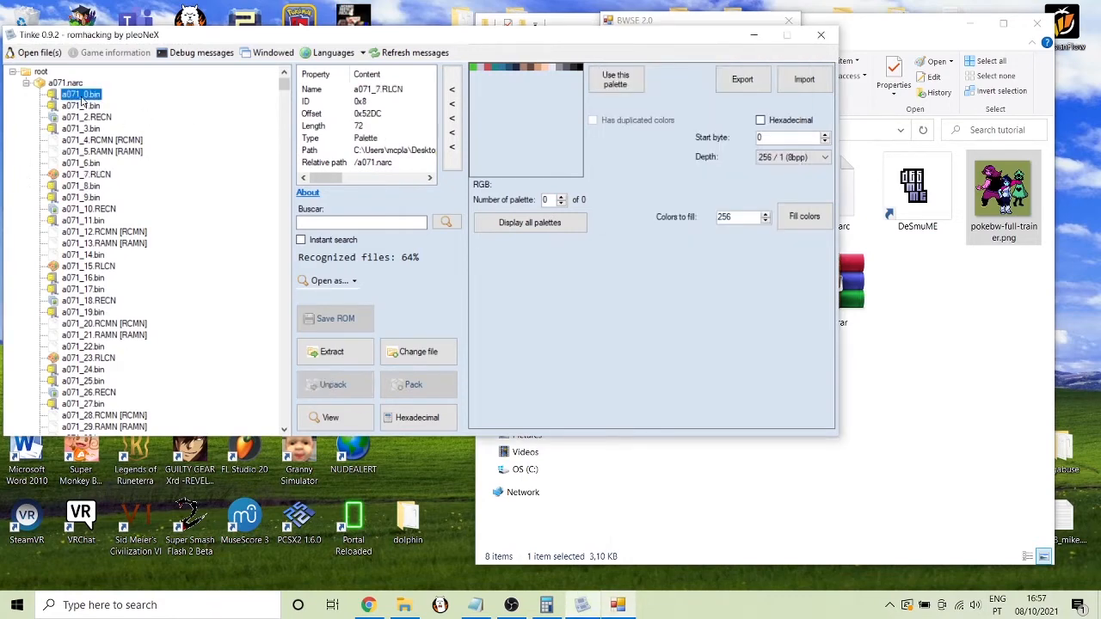
left_click(99, 178)
left_click(92, 100)
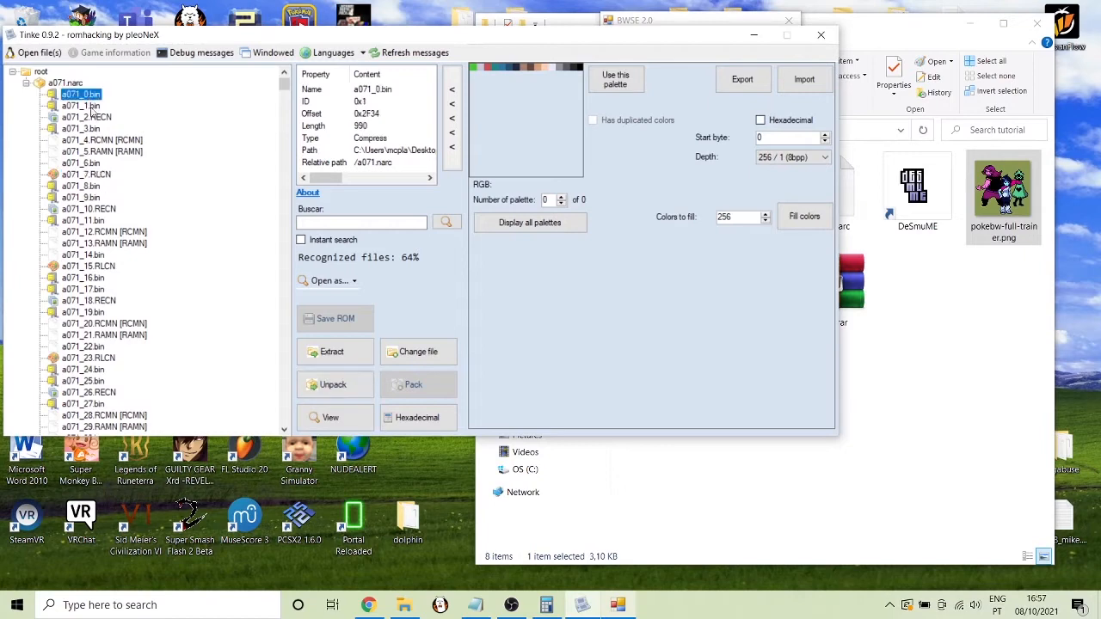
left_click(95, 176)
left_click(85, 96)
left_click(99, 175)
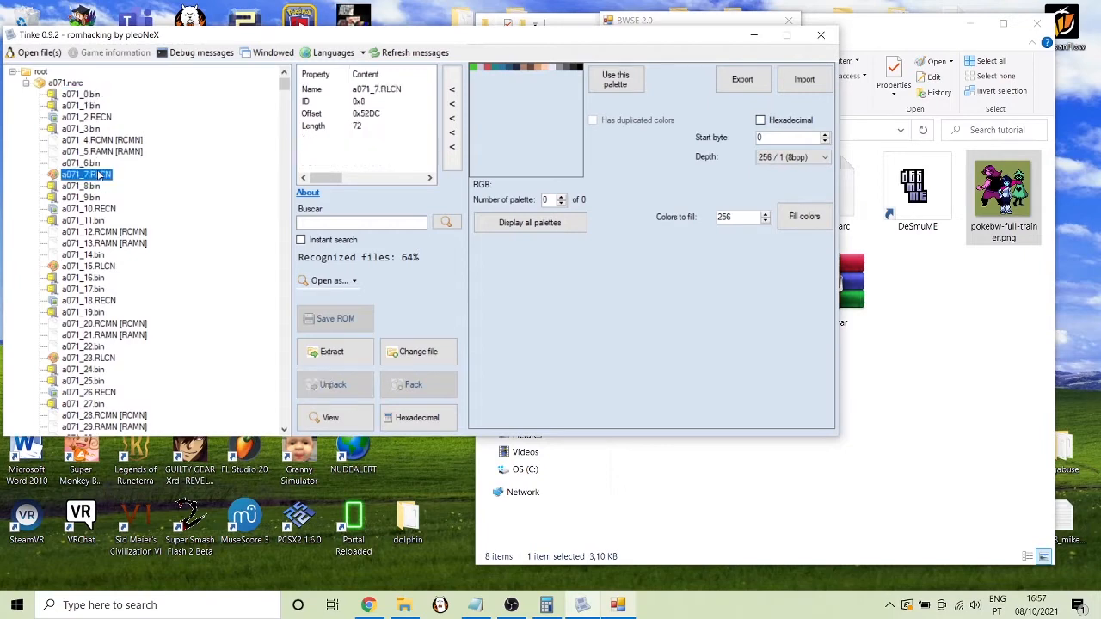
left_click(95, 101)
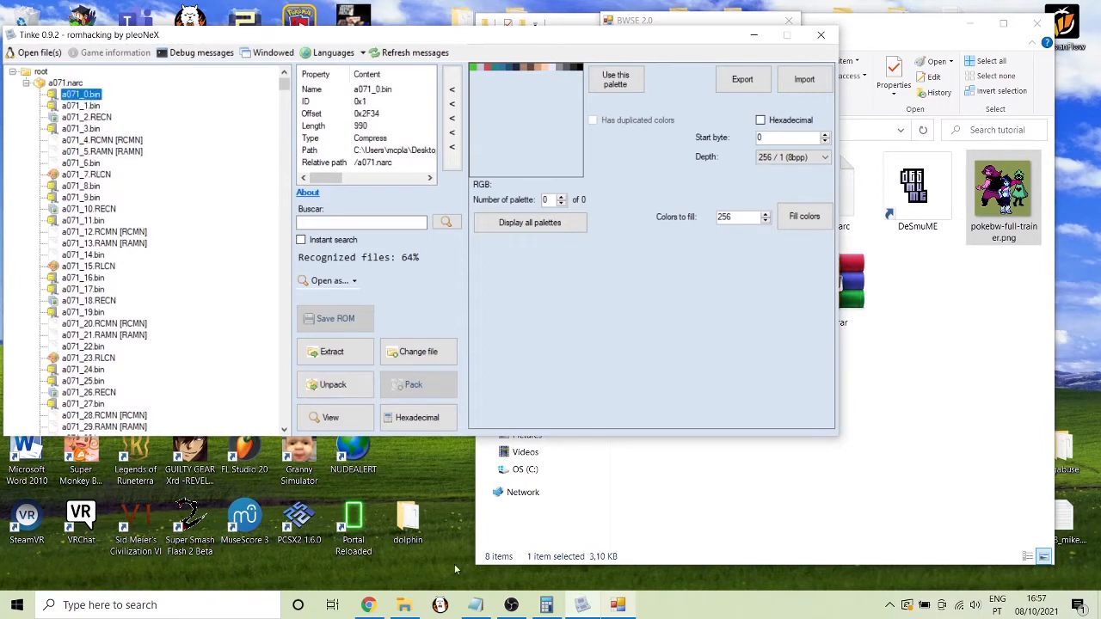
Switch to Calculator and multiply the sprite's file ID, 68, by 8 to get its first file number
left_click(546, 606)
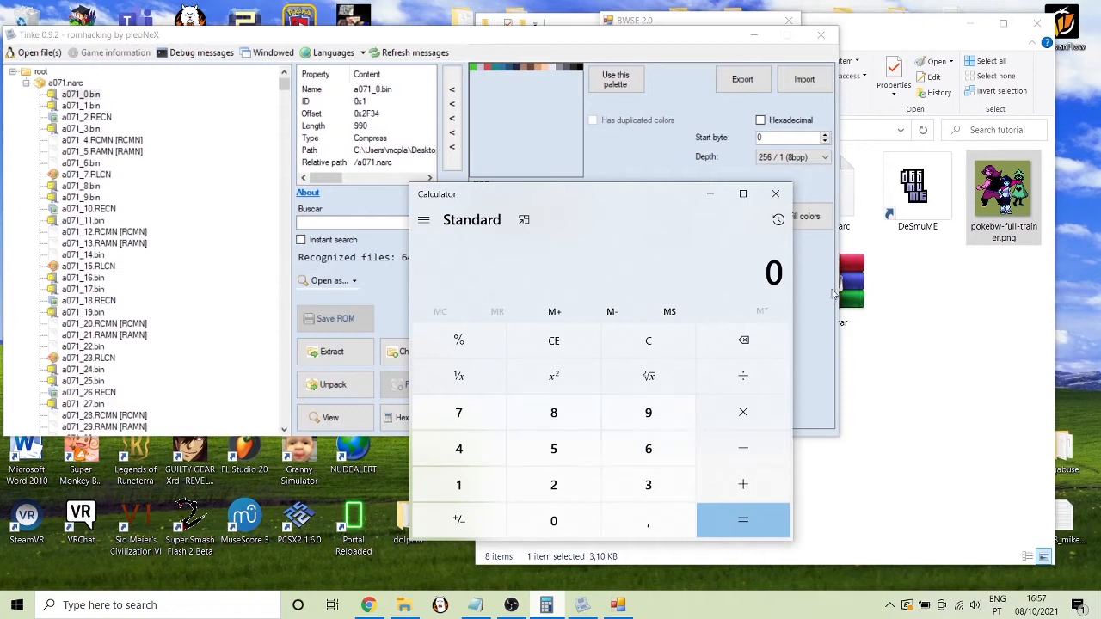
left_click(617, 604)
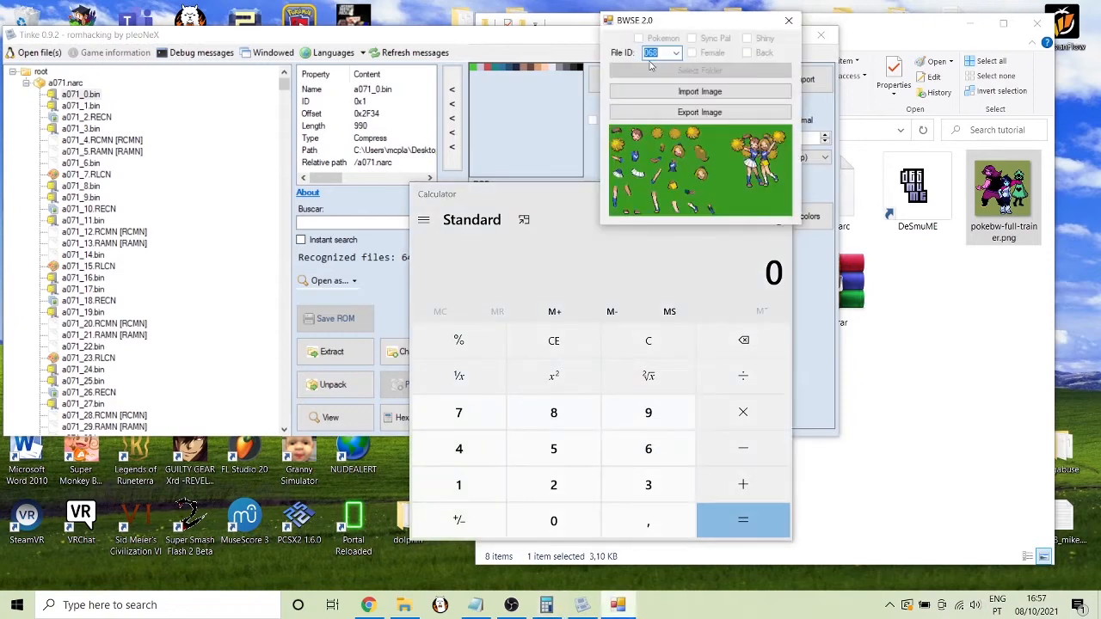
left_click(649, 451)
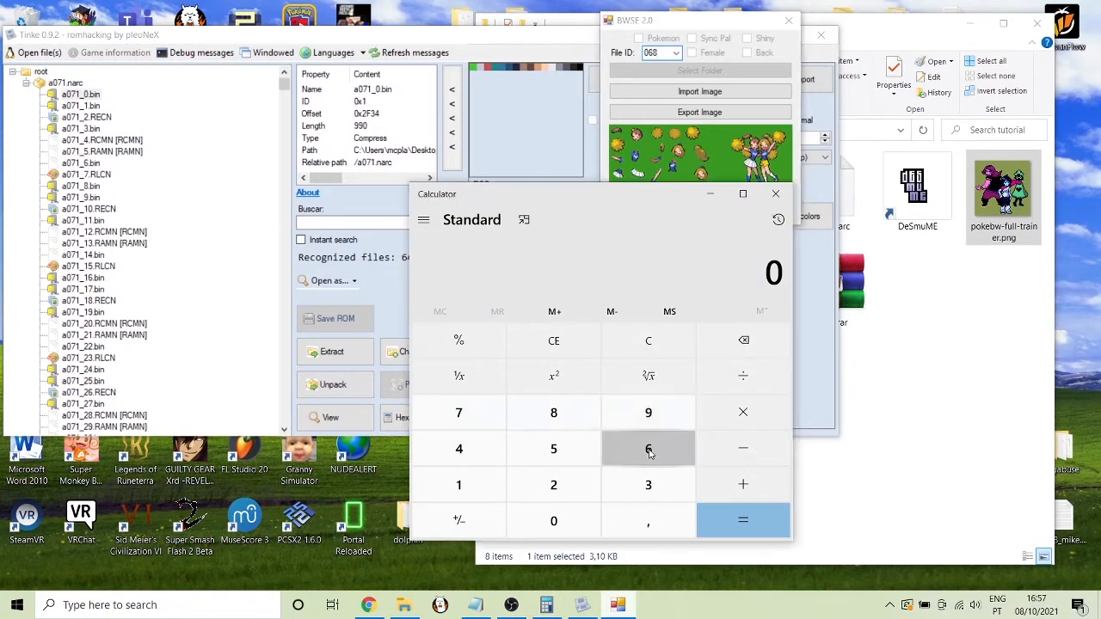
left_click(574, 423)
left_click(742, 416)
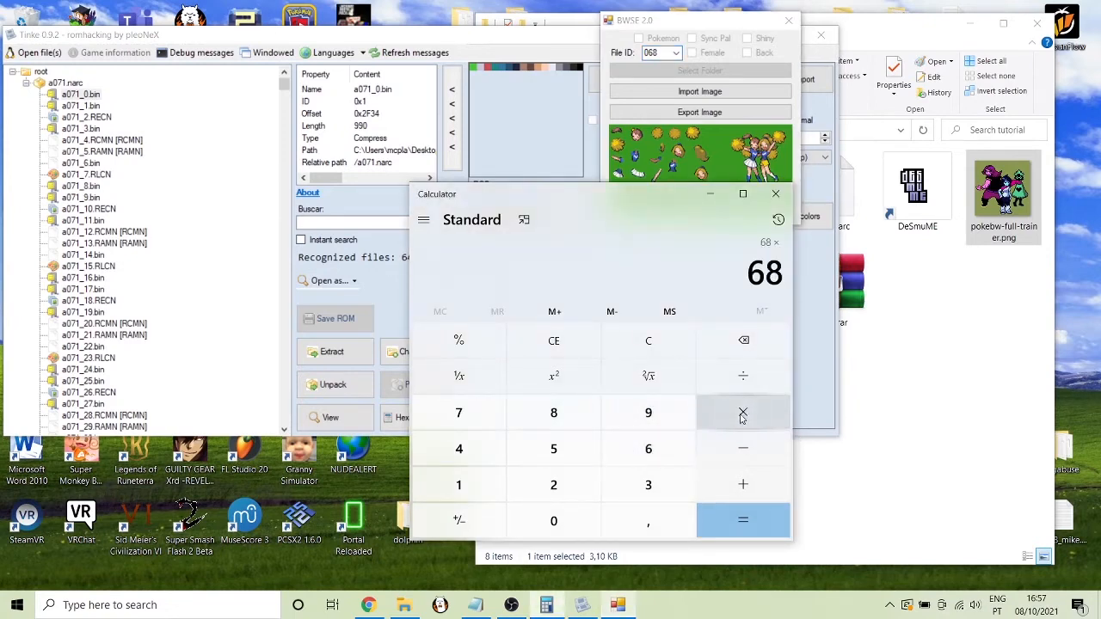
left_click(557, 423)
left_click(750, 524)
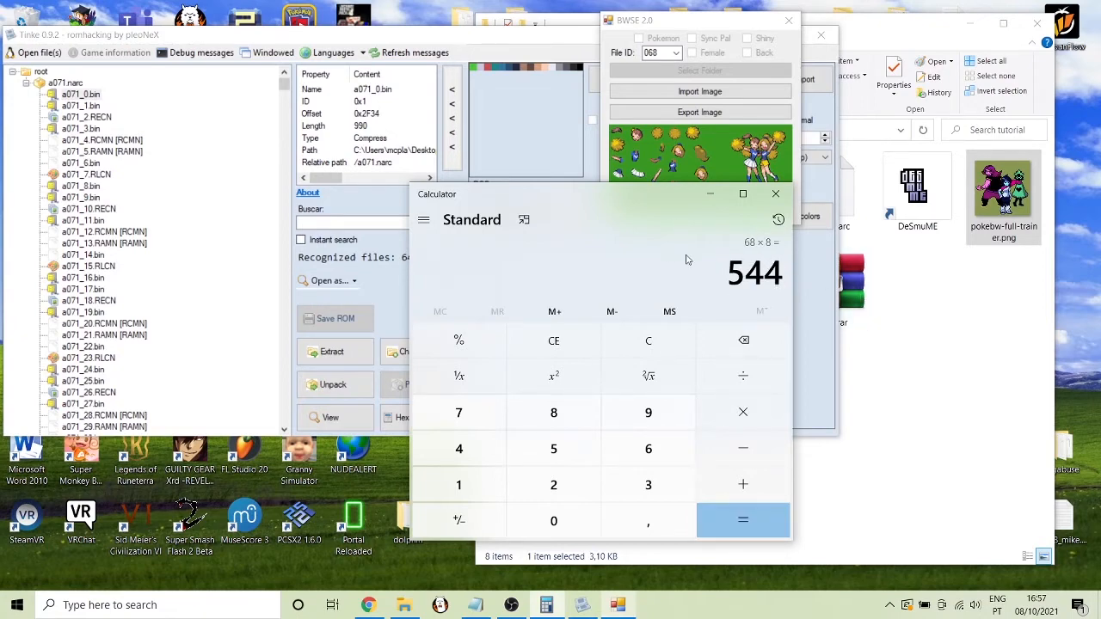
left_click_drag(733, 272, 785, 276)
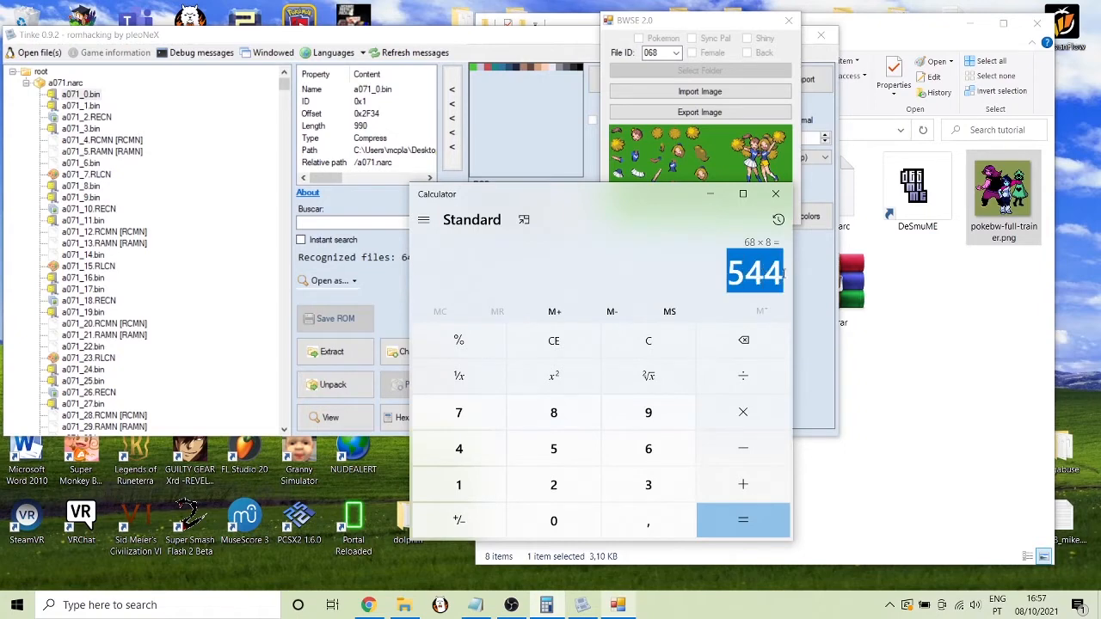
left_click(785, 275)
Switch to Tinke and locate a071_544.bin in the a071.narc file list, checking its number against the calculation
left_click_drag(284, 87, 300, 214)
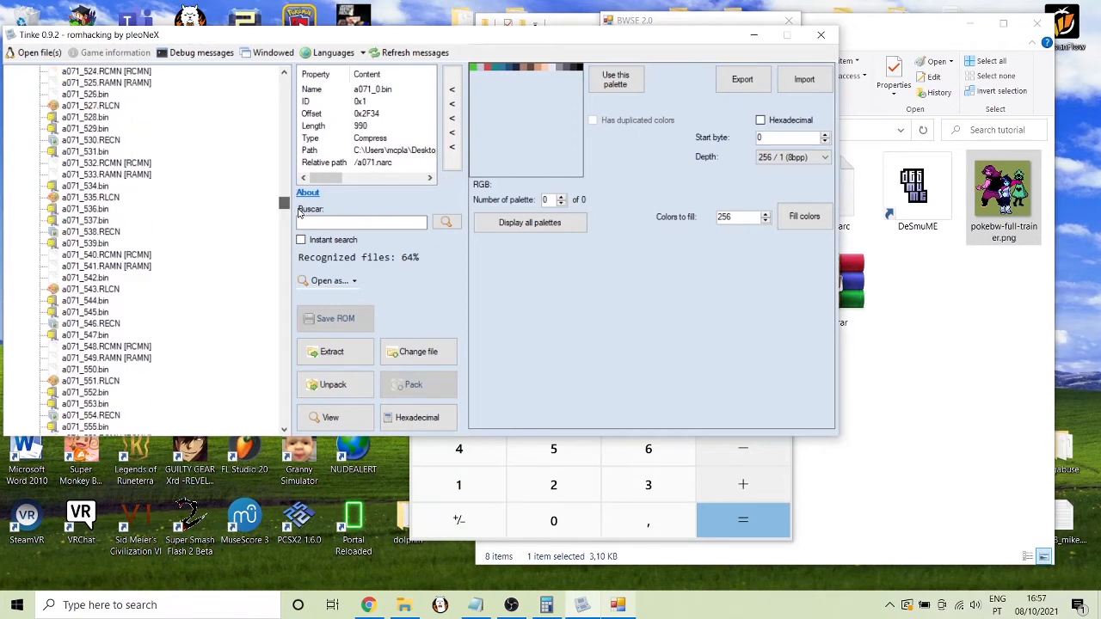
left_click(99, 301)
scroll(92, 282, "down", 2)
scroll(92, 282, "up", 1)
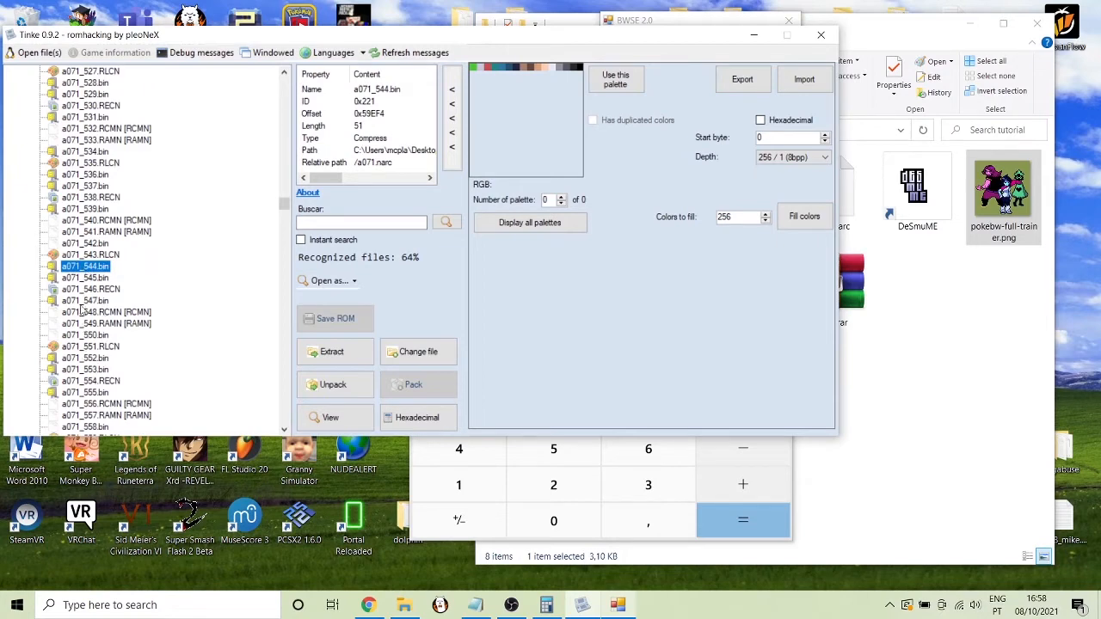
left_click(78, 255)
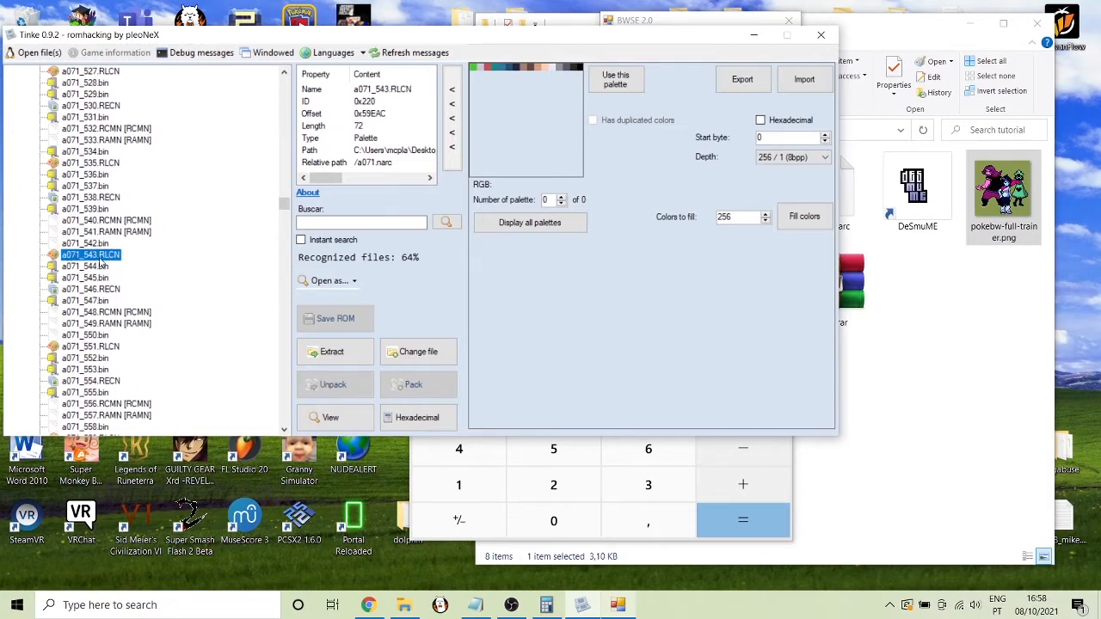
left_click(79, 268)
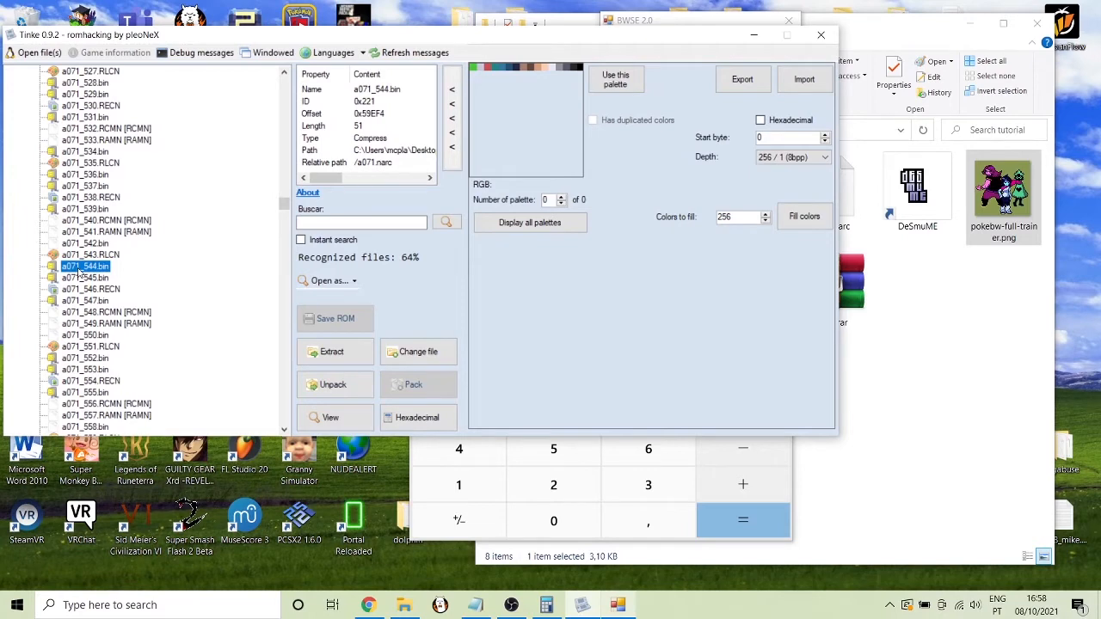
left_click(691, 539)
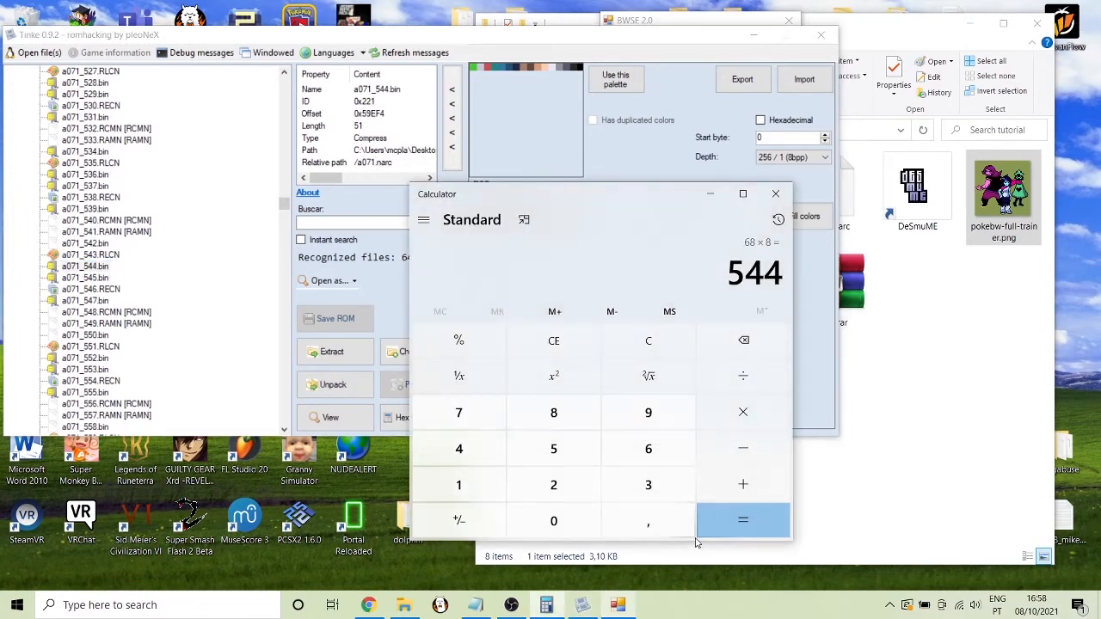
left_click(99, 268)
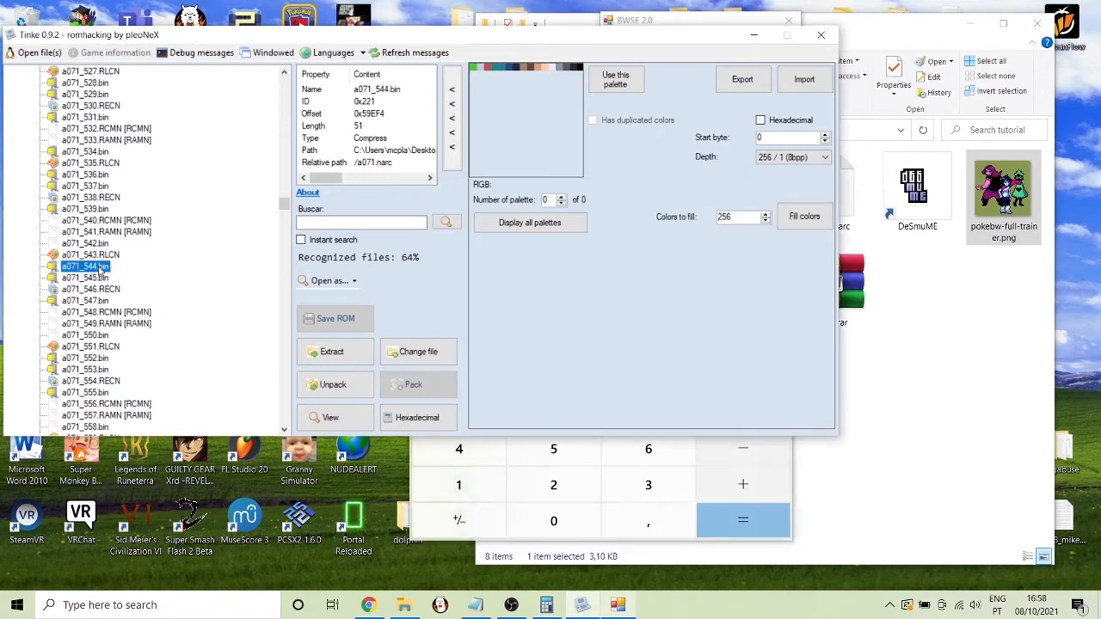
Check the file block from a071_544.bin to a071_551.RLCN and view the palette stored in a071_551.RLCN
left_click(93, 348)
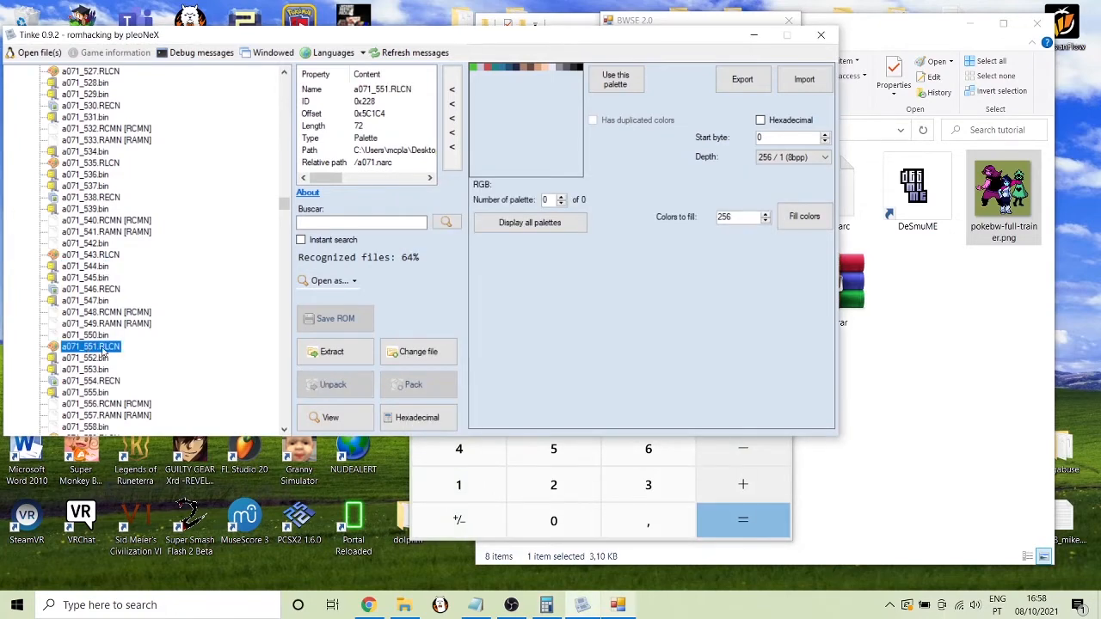
left_click(96, 268)
left_click(103, 346)
left_click(90, 267)
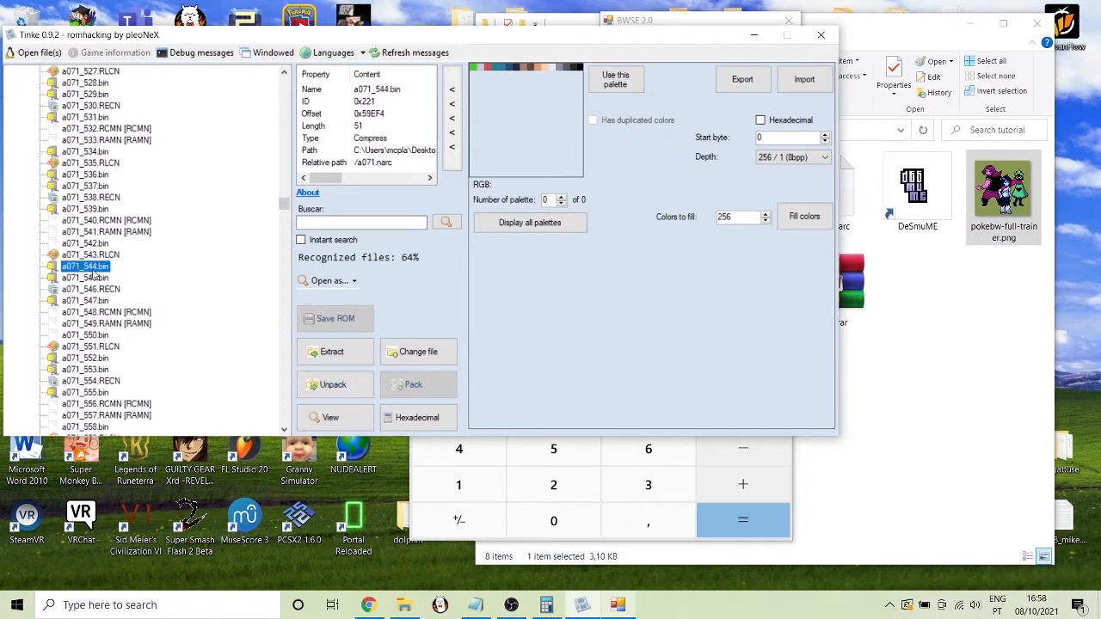
left_click(96, 346)
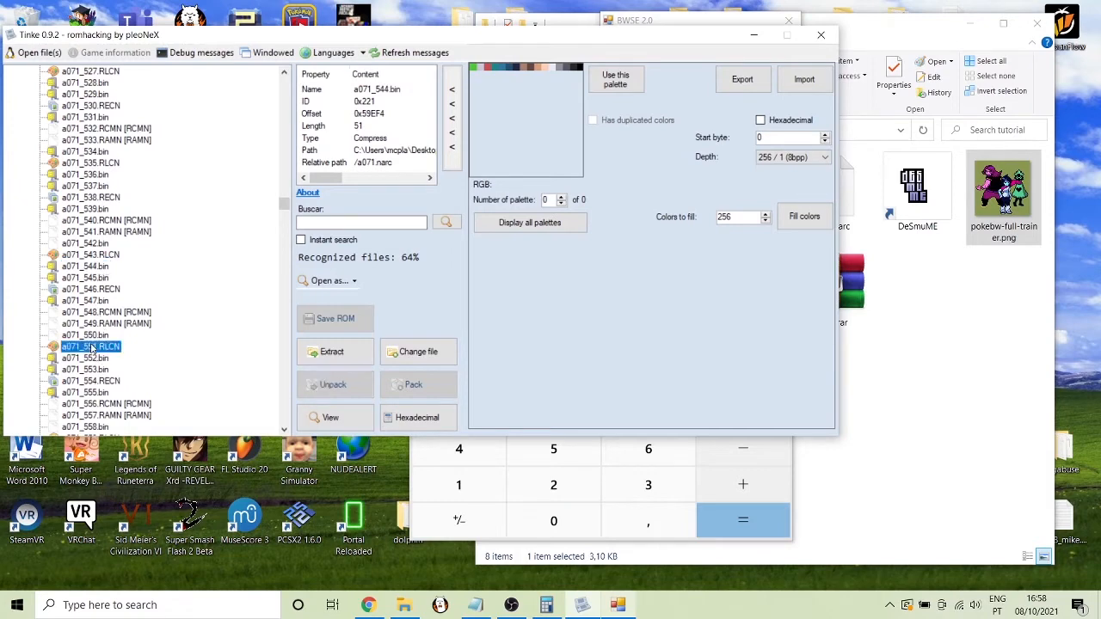
left_click(334, 417)
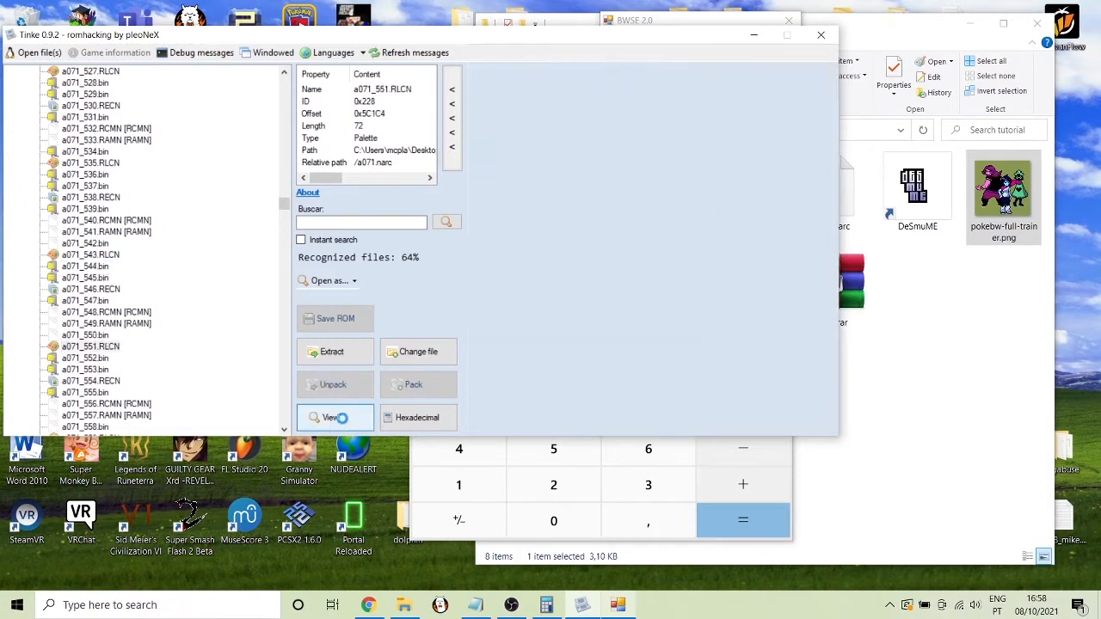
Close the BWSE 2.0 sprite editor and the Calculator, leaving Tinke open with the a071.narc file list
left_click(618, 605)
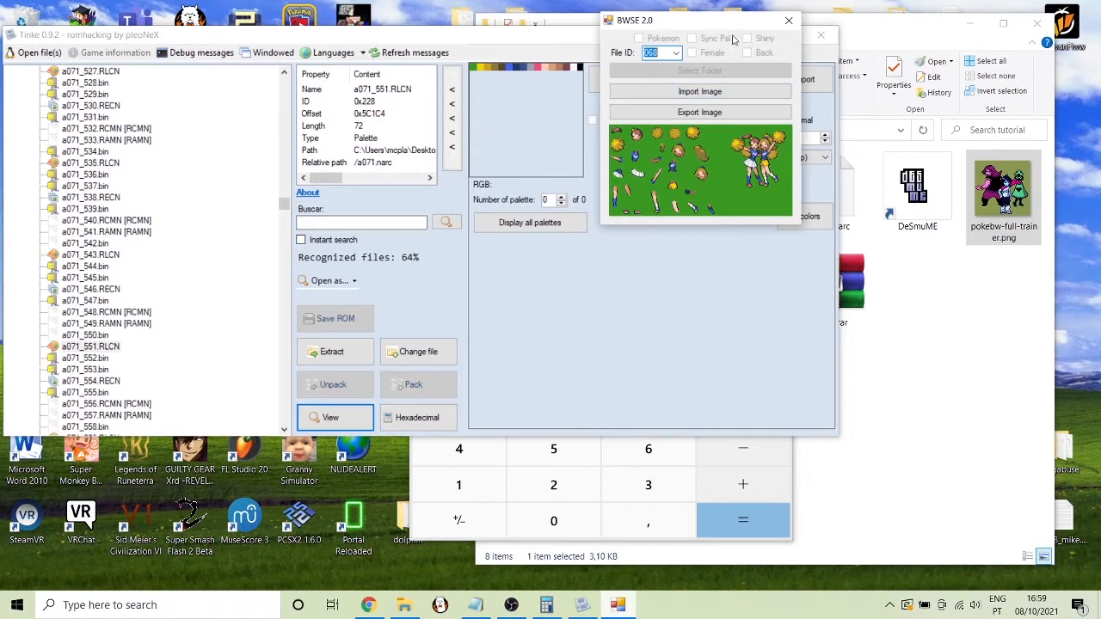
left_click_drag(737, 29, 963, 152)
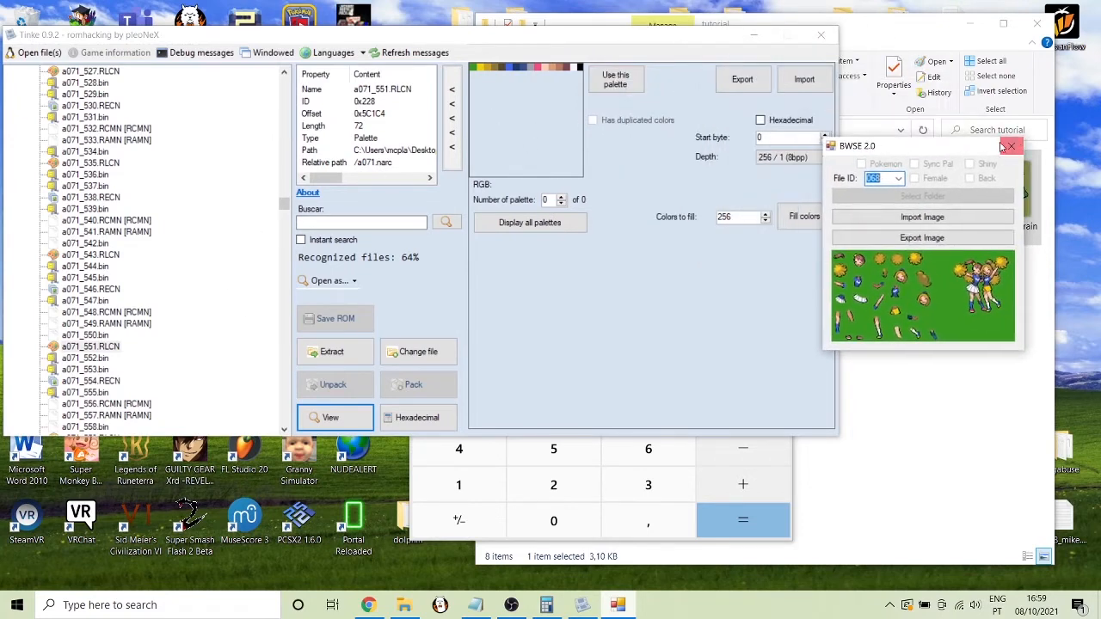
left_click(1013, 142)
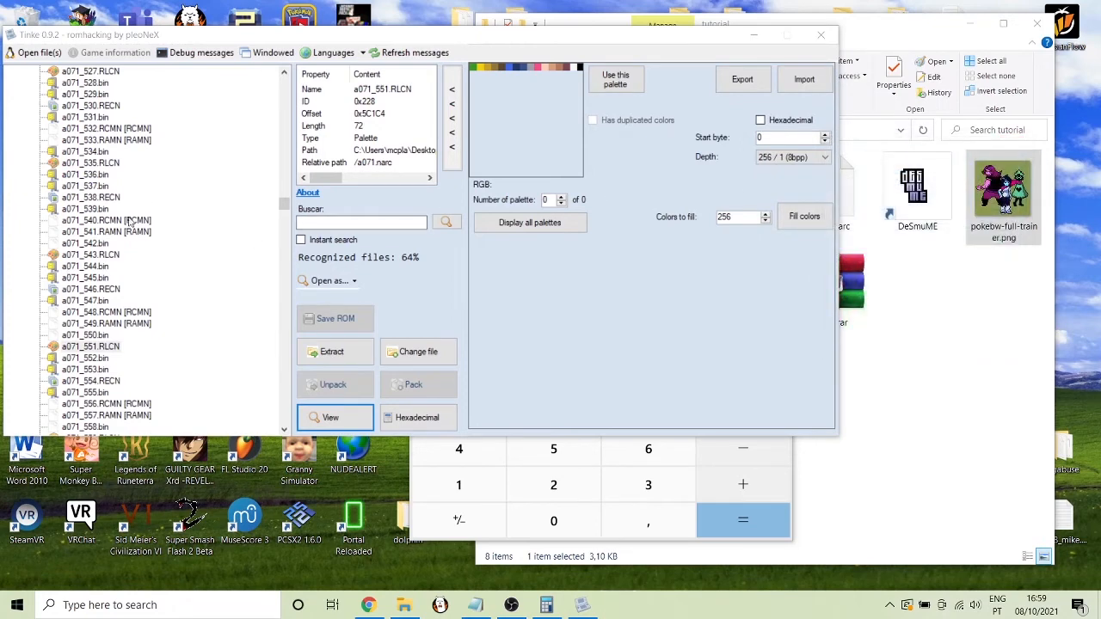
left_click(791, 467)
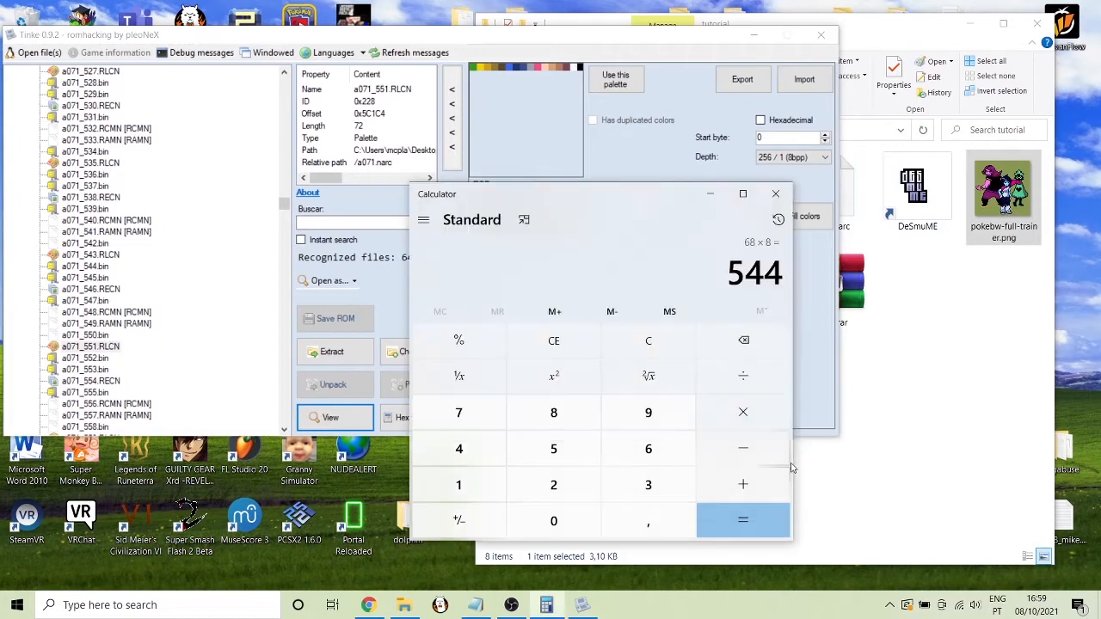
left_click(776, 194)
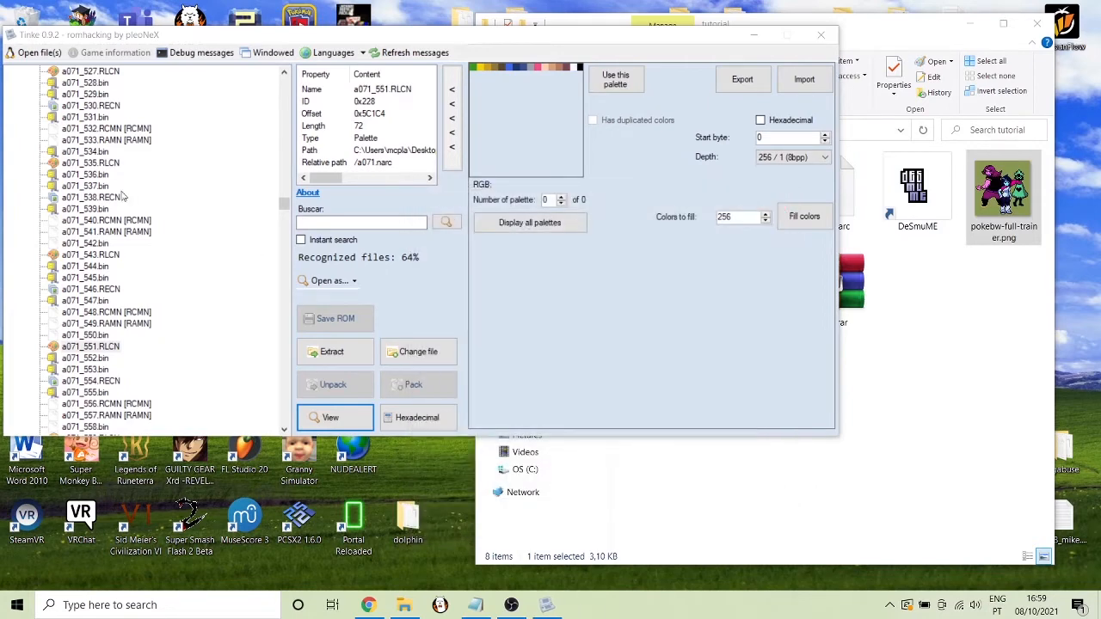
Examine a071_544.bin, a071_545.bin, a071_546.RECN and a071_551.RLCN in sprite 068's file block to compare their roles
left_click(86, 266)
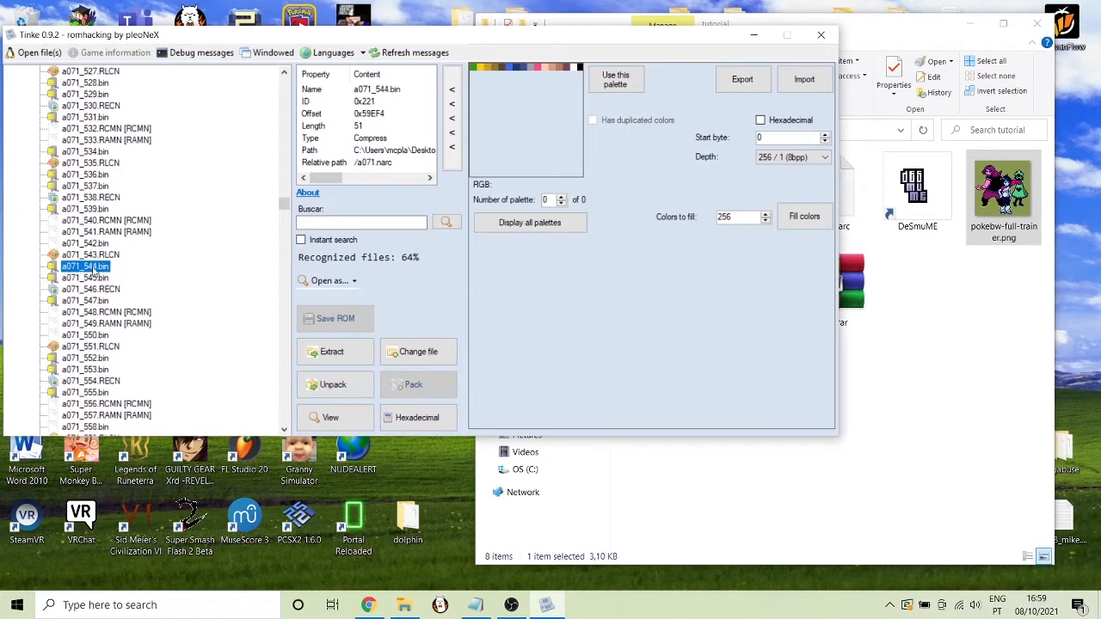
left_click(101, 278)
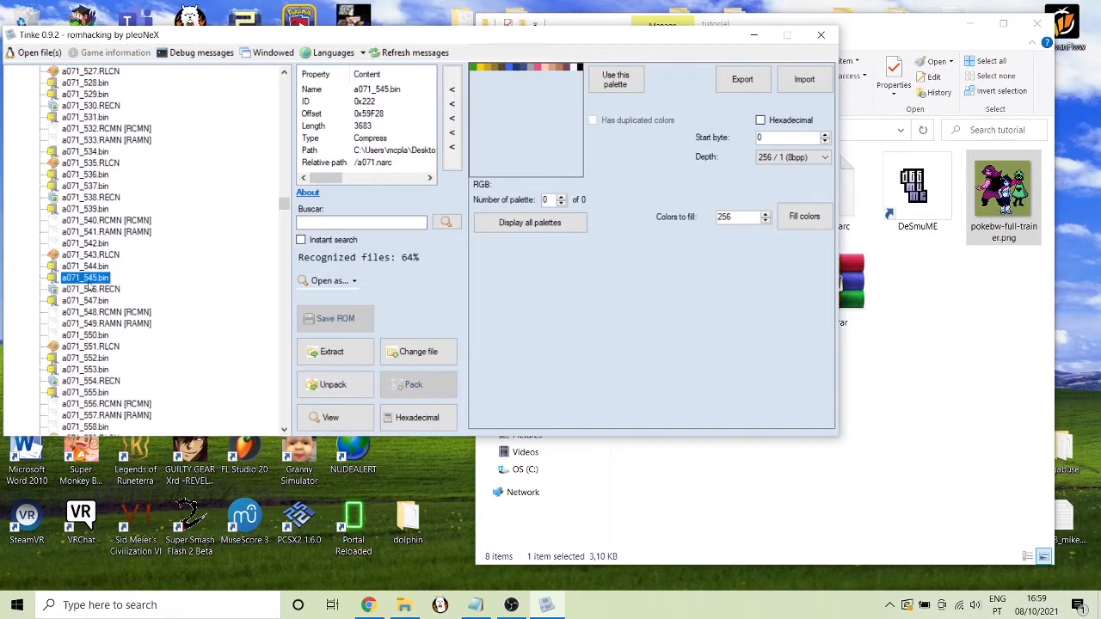
left_click(92, 290)
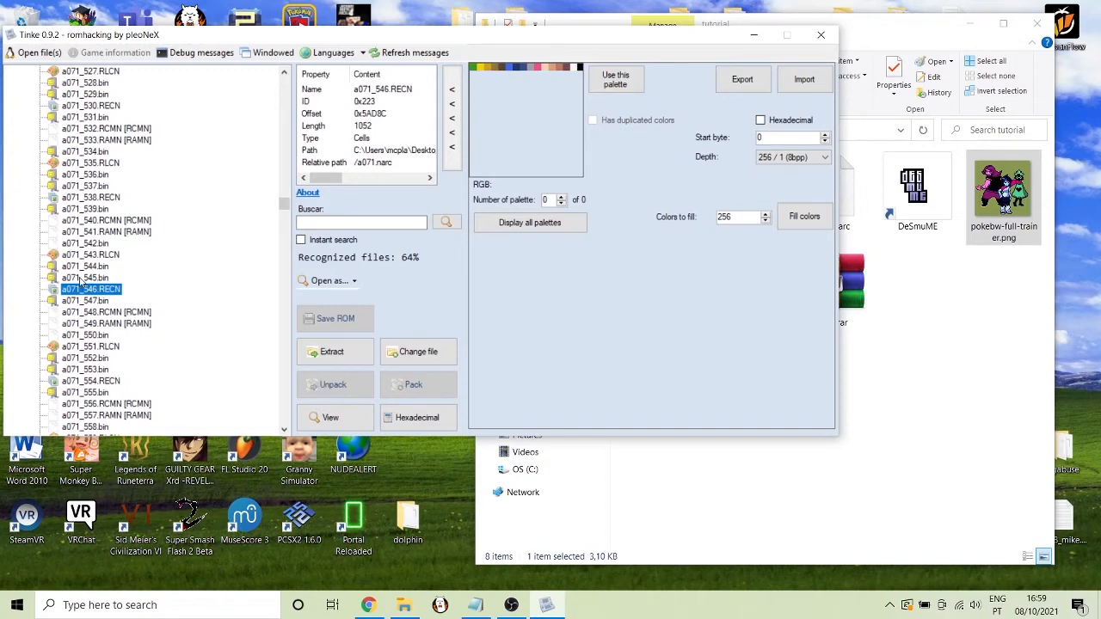
left_click(82, 279)
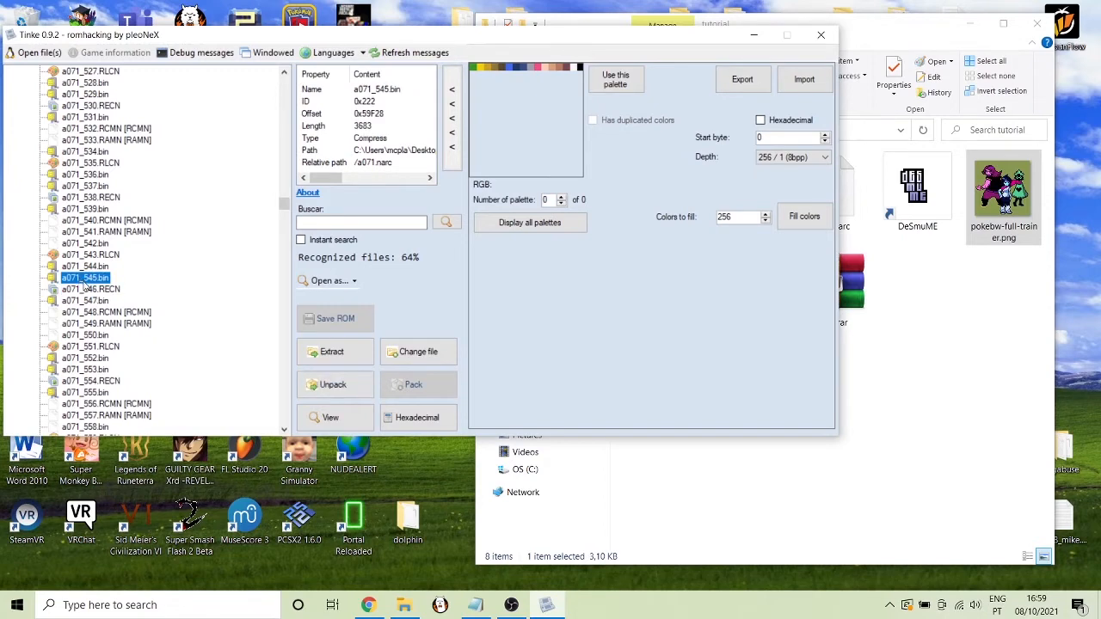
left_click(86, 290)
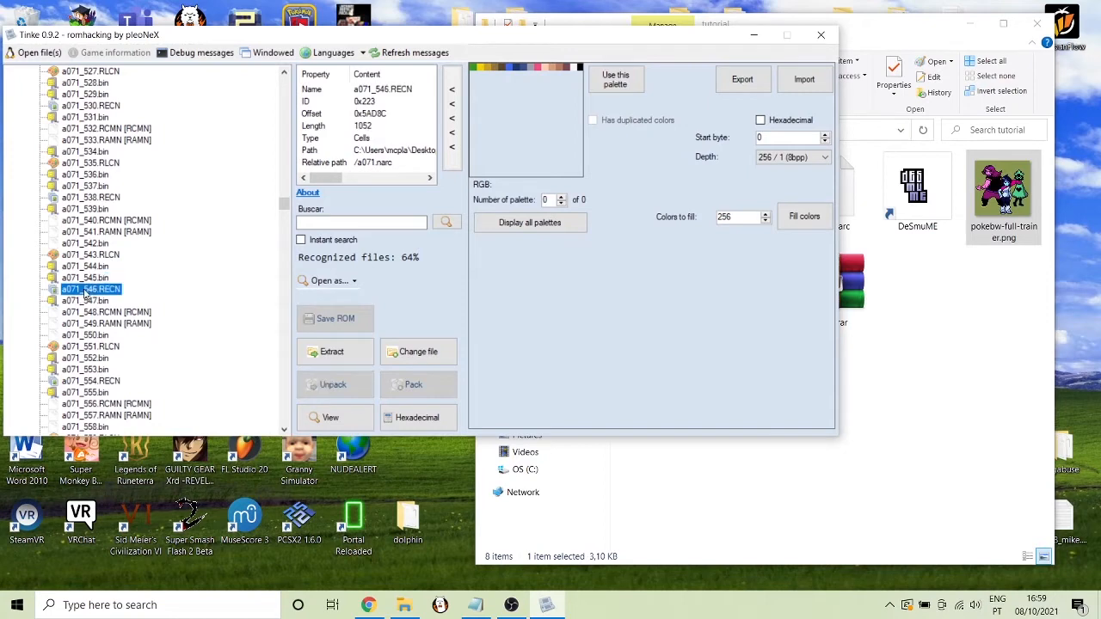
left_click(90, 347)
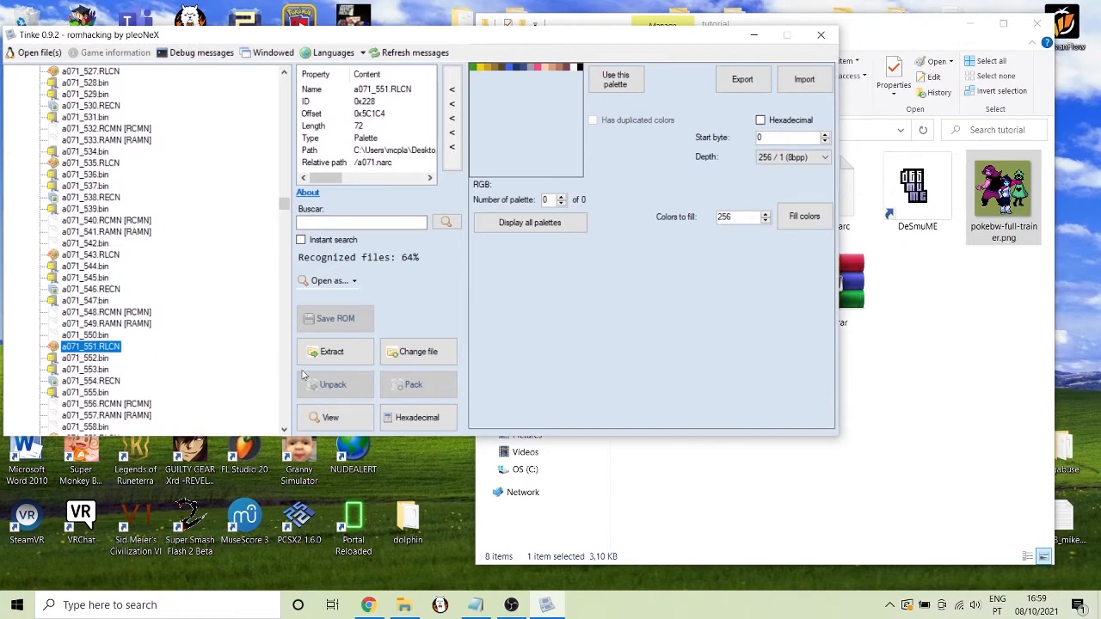
left_click(83, 291)
left_click(83, 280)
left_click(84, 290)
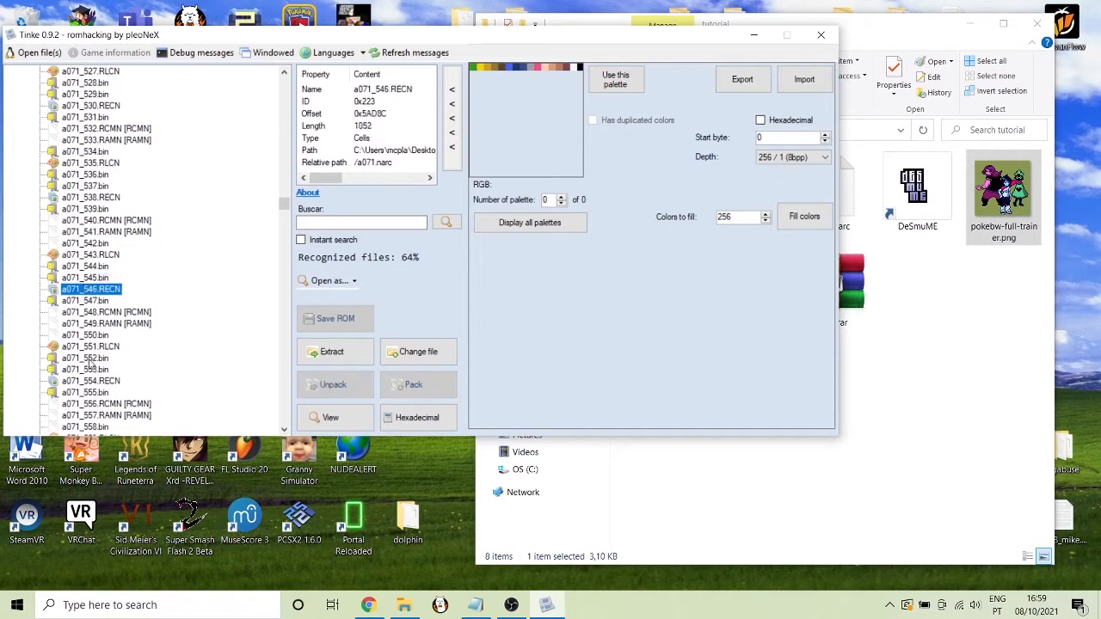
left_click(90, 346)
left_click(83, 290)
left_click(83, 279)
left_click(79, 290)
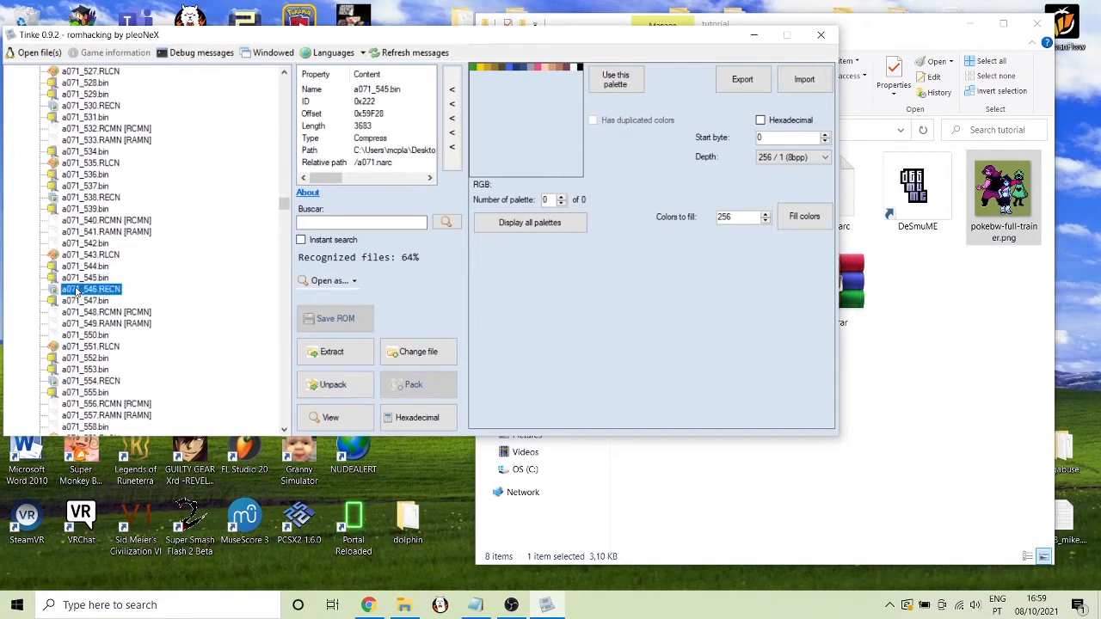
left_click(77, 279)
left_click(76, 290)
left_click(82, 347)
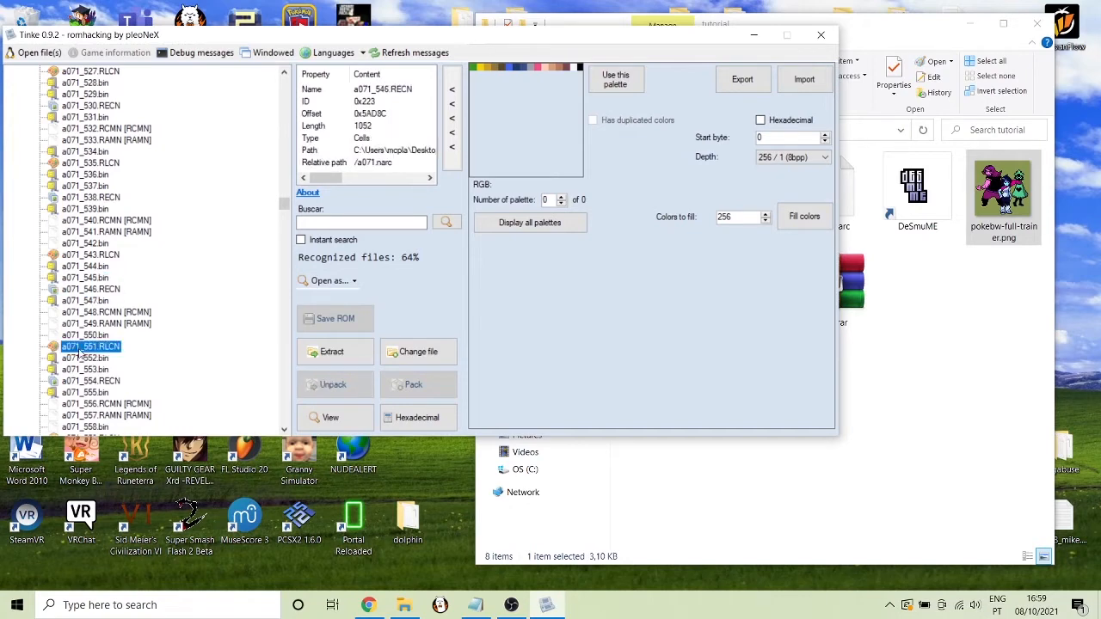
left_click(78, 290)
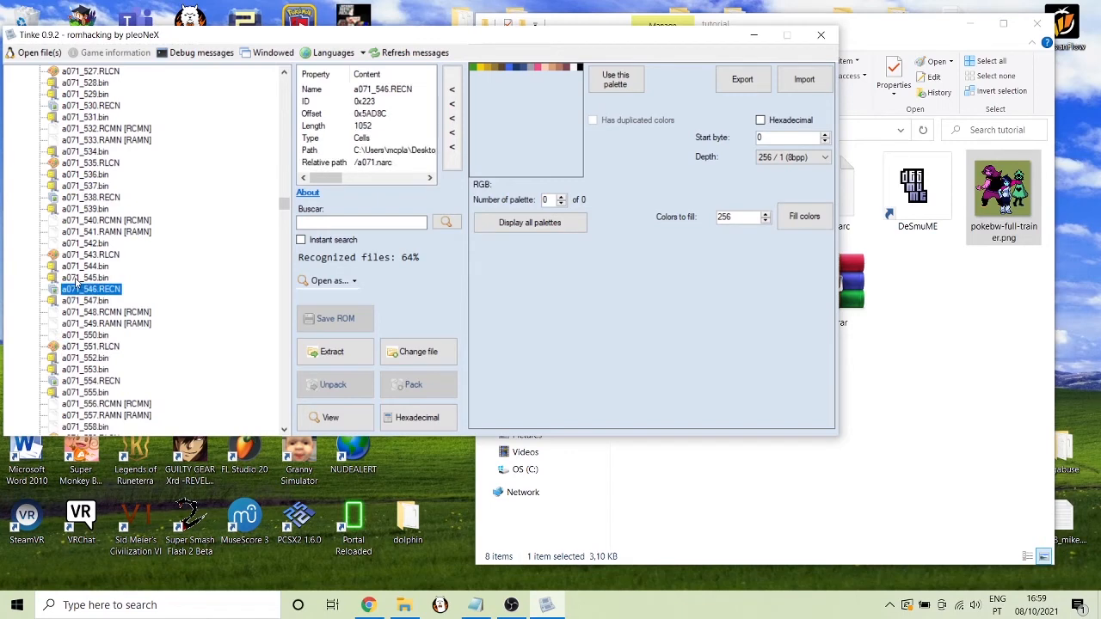
left_click(79, 278)
left_click(83, 347)
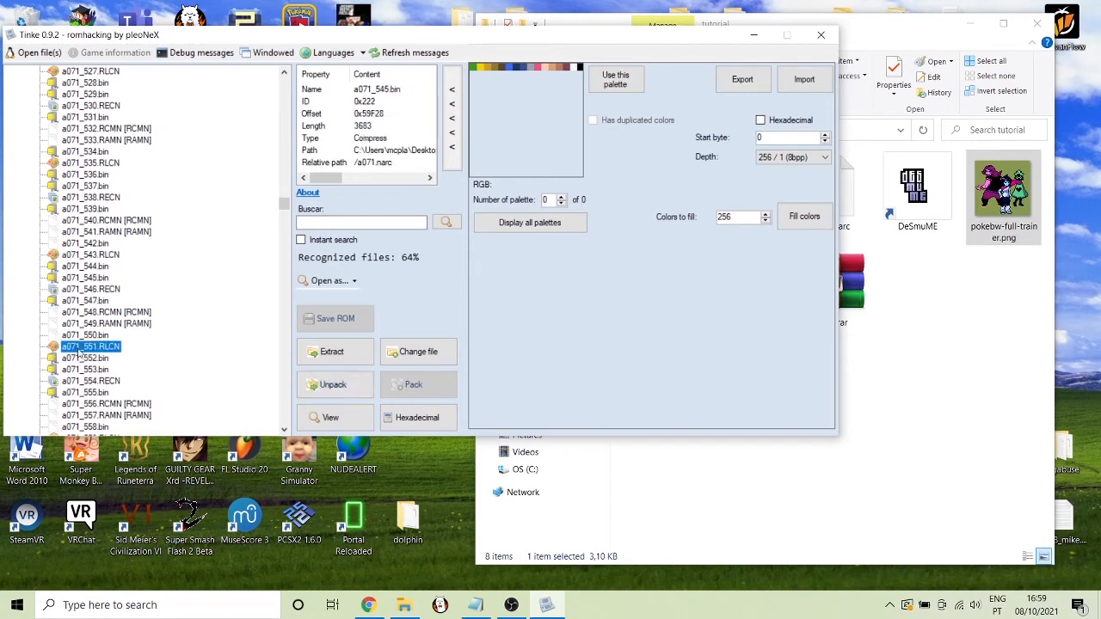
left_click(97, 290)
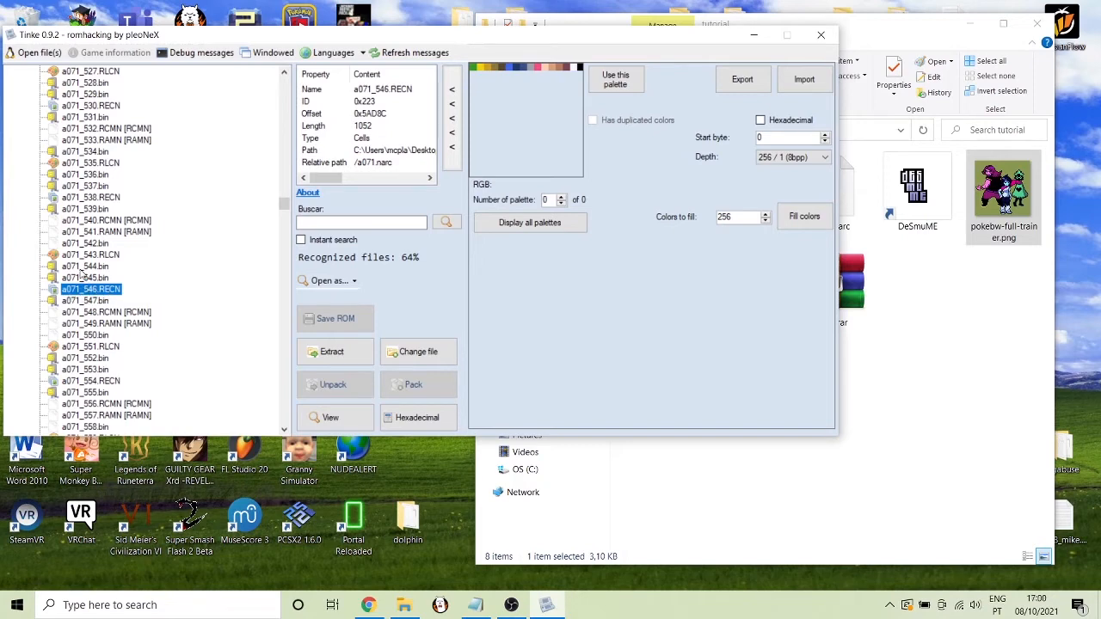
left_click(78, 267)
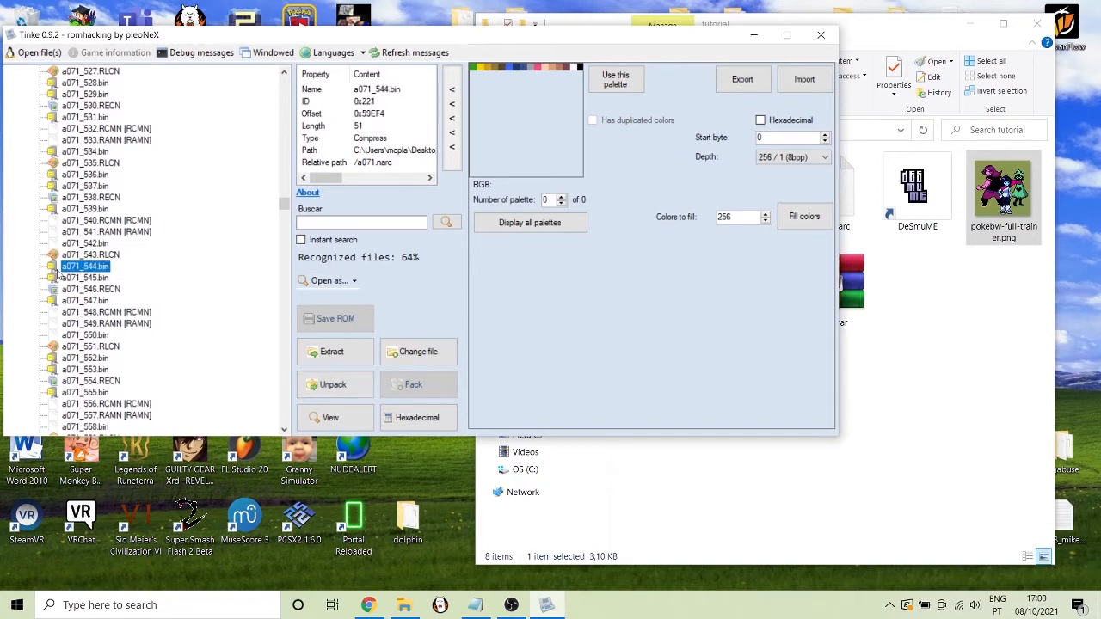
left_click(404, 350)
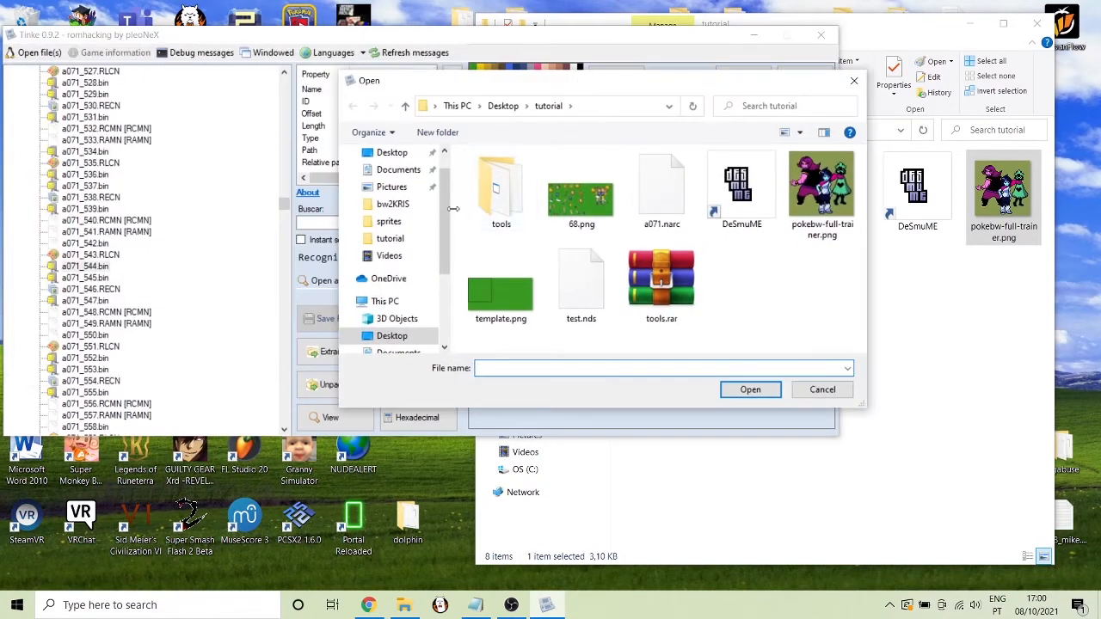
double_click(499, 190)
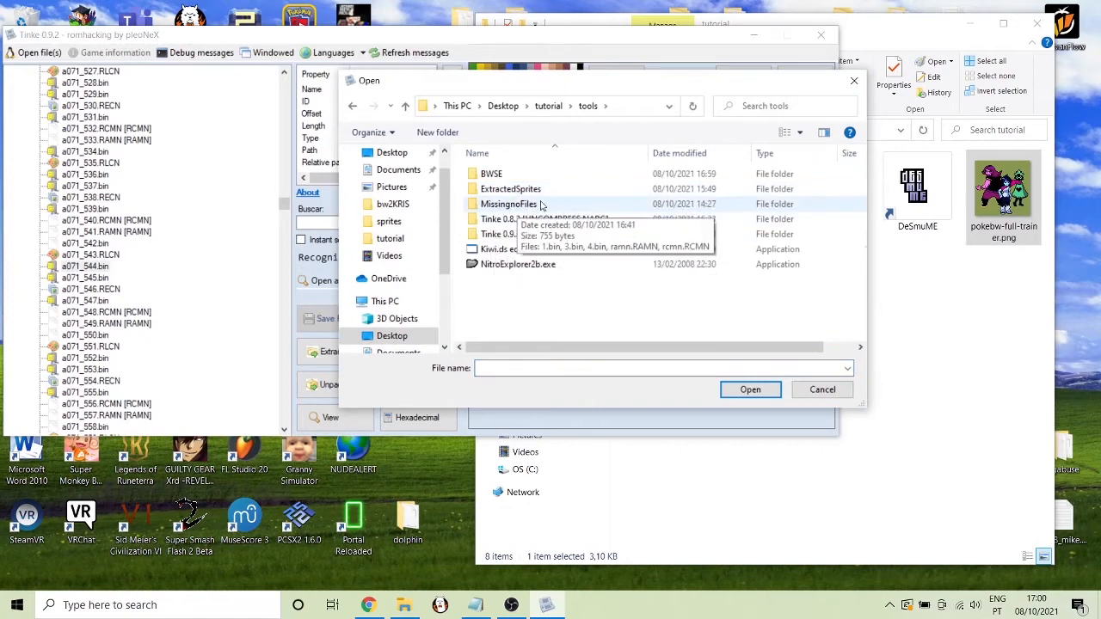
double_click(542, 203)
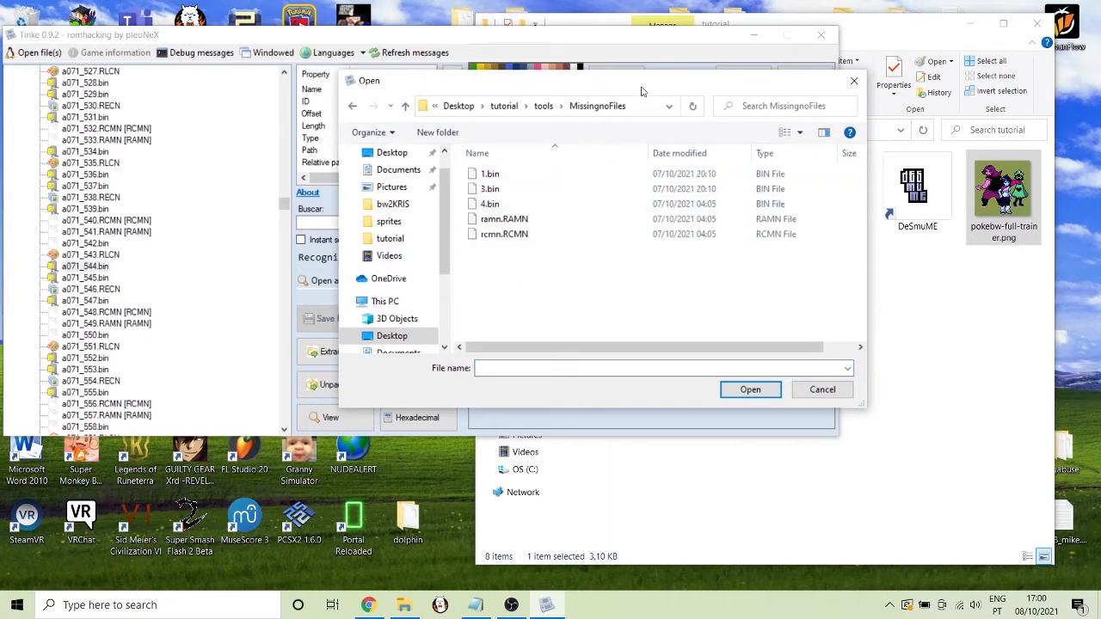
left_click_drag(646, 90, 712, 125)
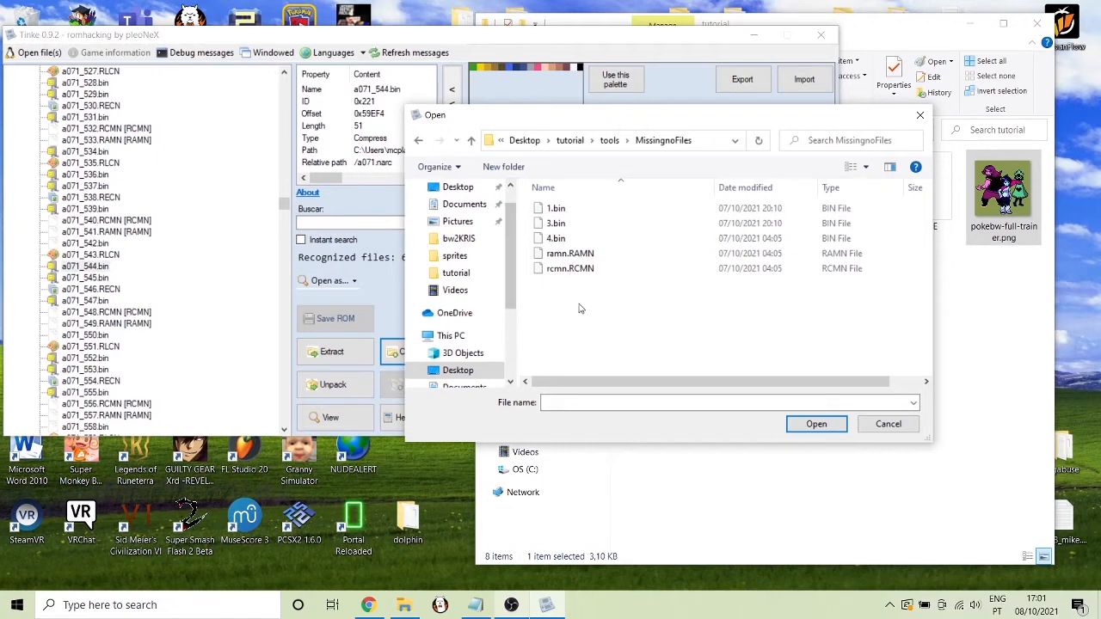
mouse_move(585, 314)
left_mouse_down()
mouse_move(608, 258)
mouse_move(594, 326)
left_mouse_up()
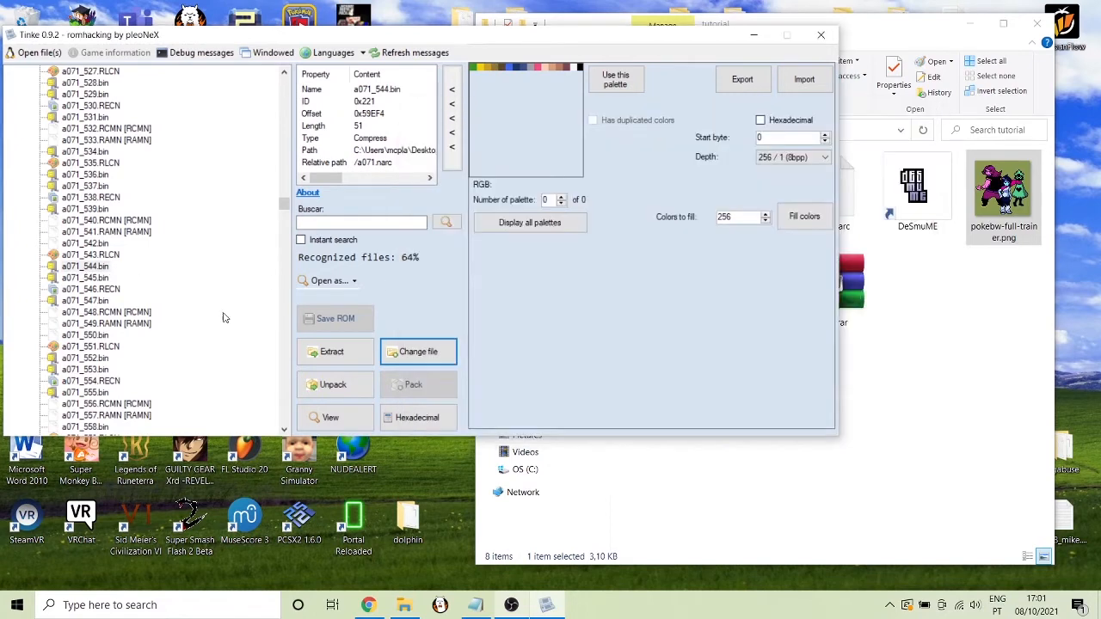
key("Return")
Replace a071_544.bin with 1.bin from the MissingnoFiles folder inside tools
left_click(91, 270)
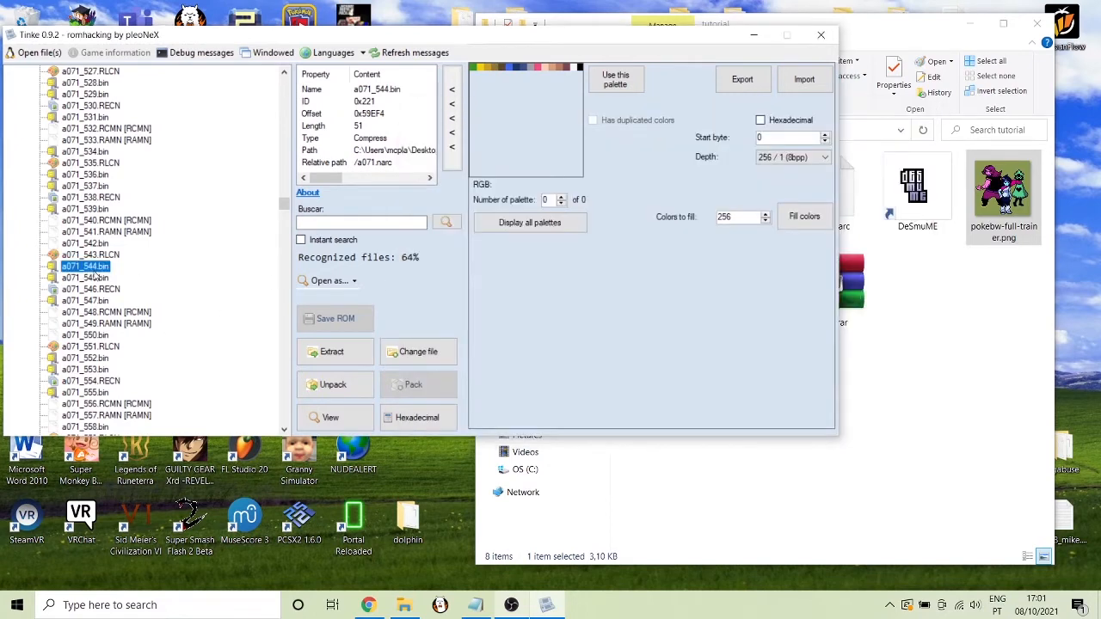
left_click(420, 356)
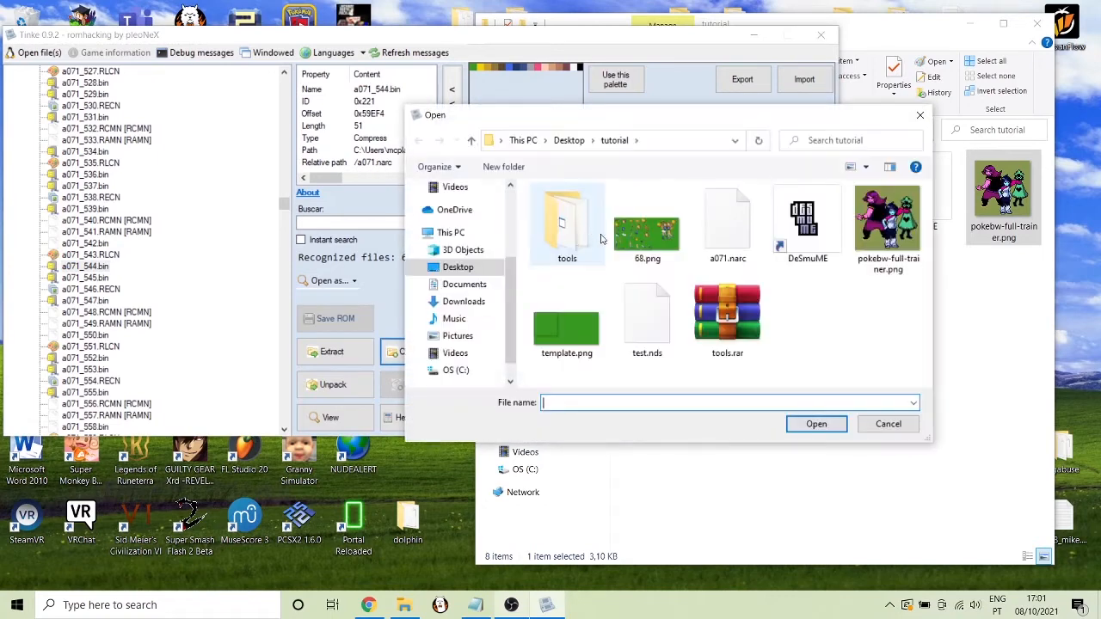
double_click(567, 225)
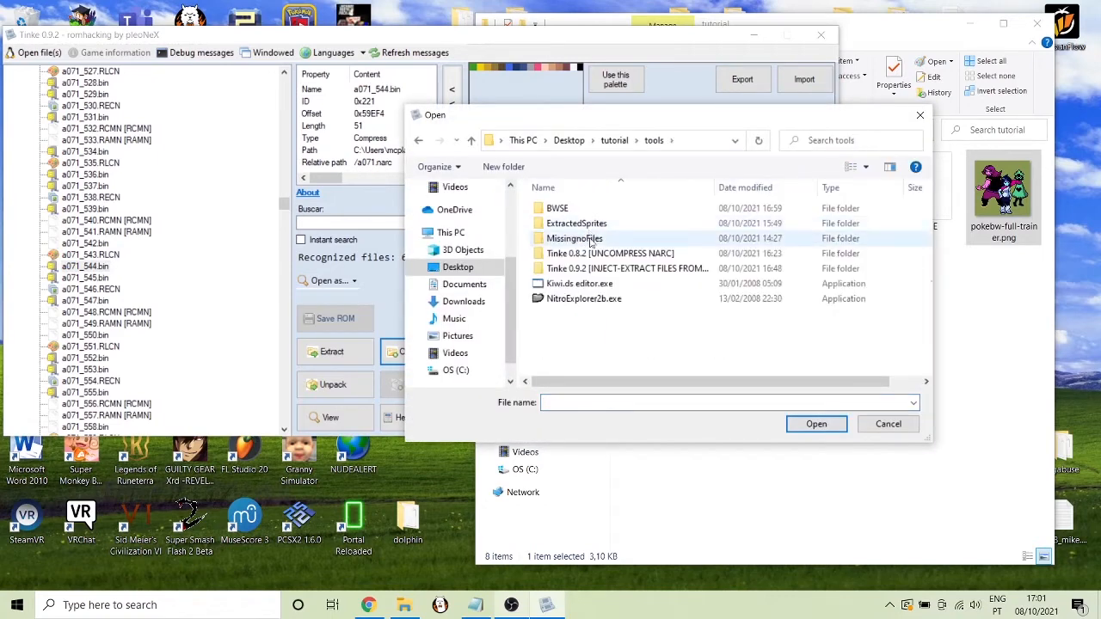
double_click(592, 238)
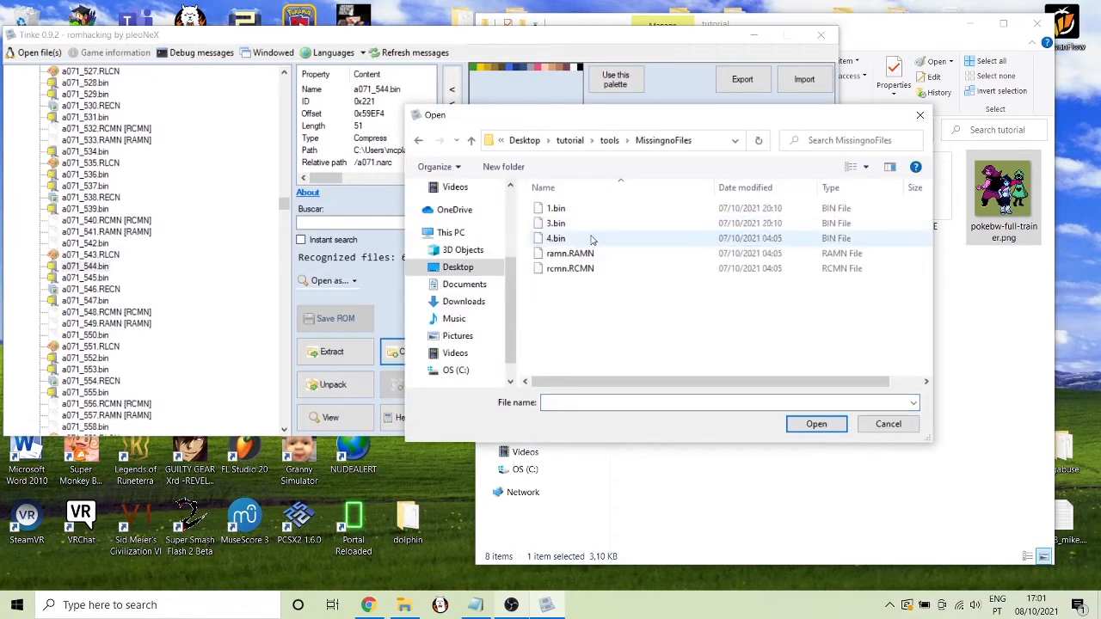
double_click(556, 209)
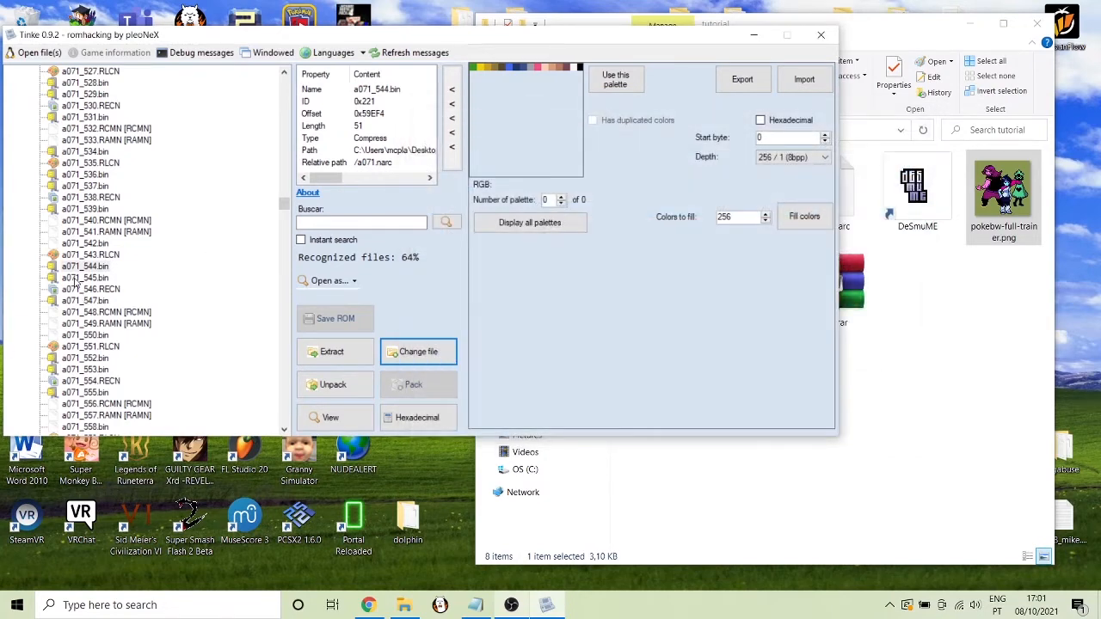
Replace a071_547.bin, the fourth file of the sprite's block, with 3.bin from the MissingnoFiles folder
left_click(75, 278)
left_click(82, 290)
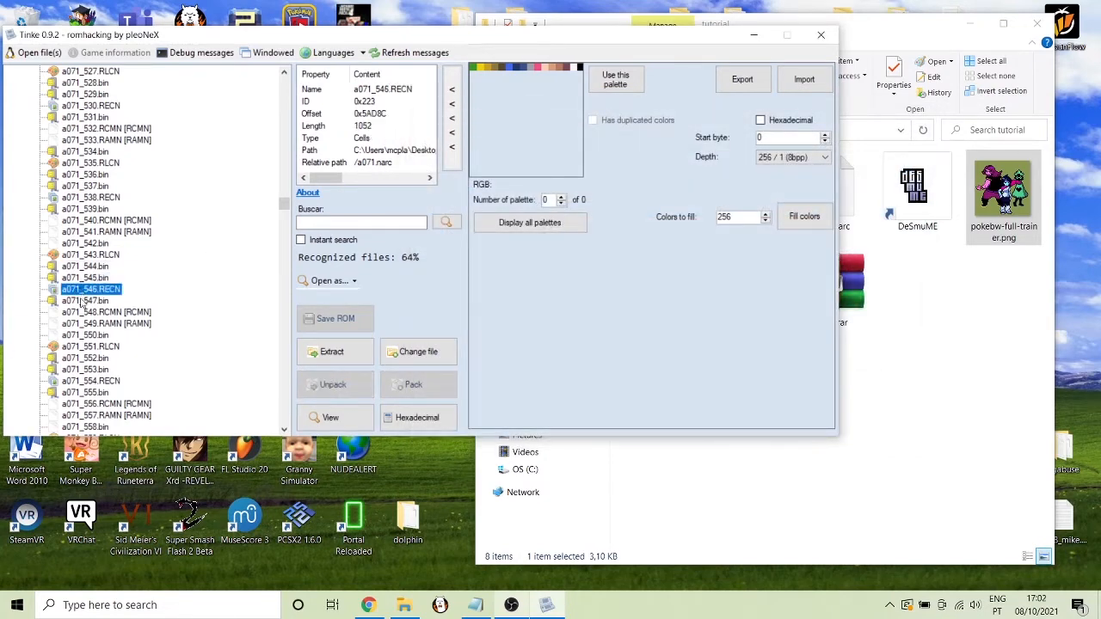
left_click(82, 301)
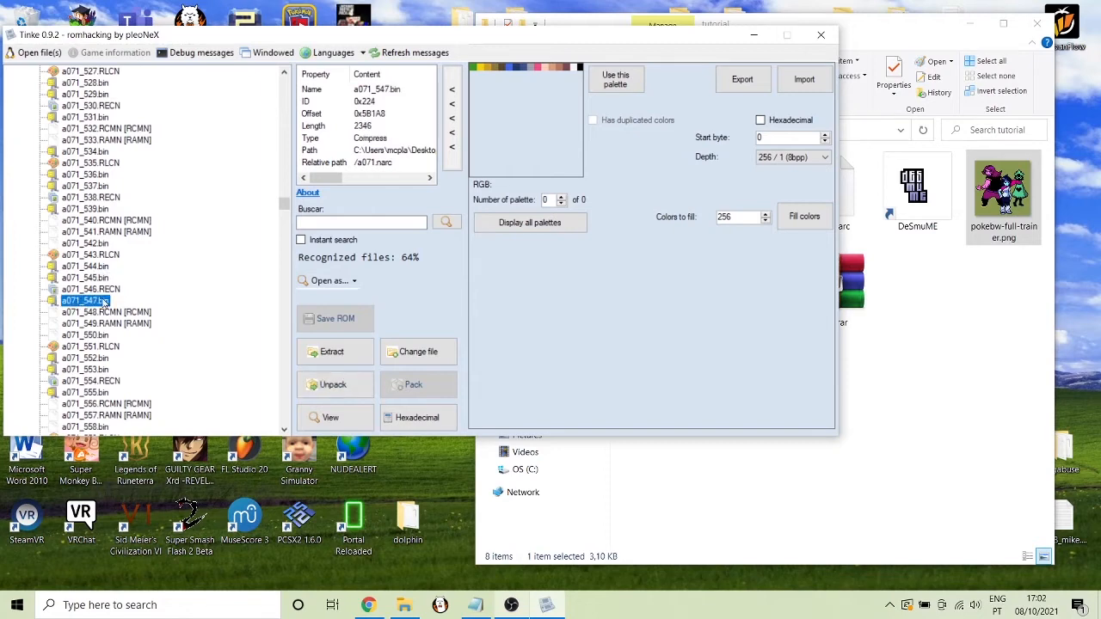
left_click(103, 266)
left_click(103, 278)
left_click(103, 301)
left_click(413, 352)
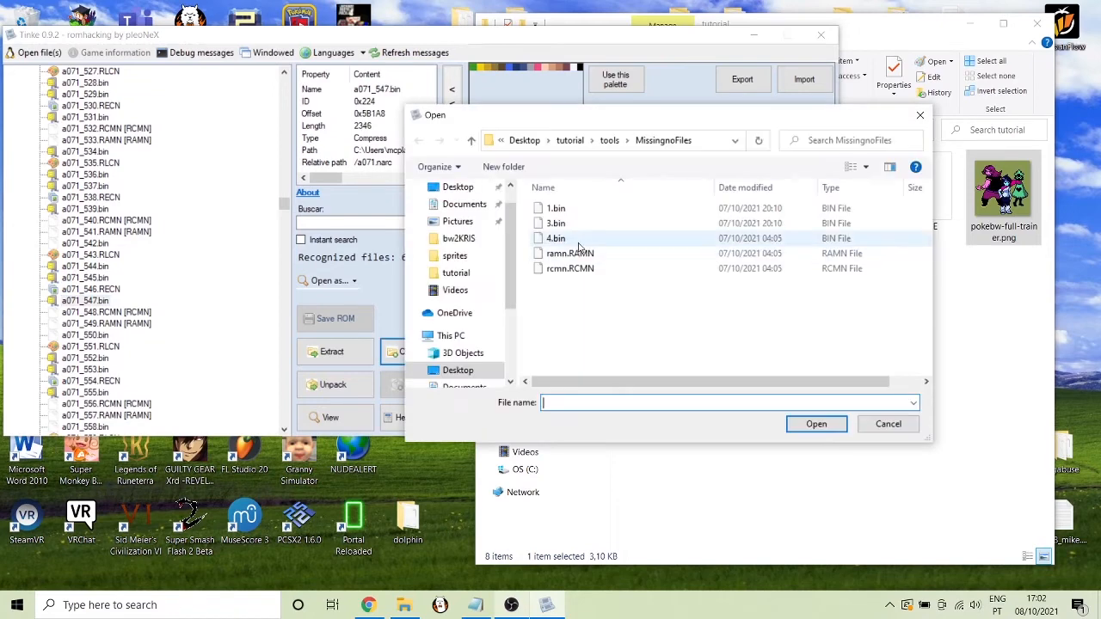
double_click(559, 223)
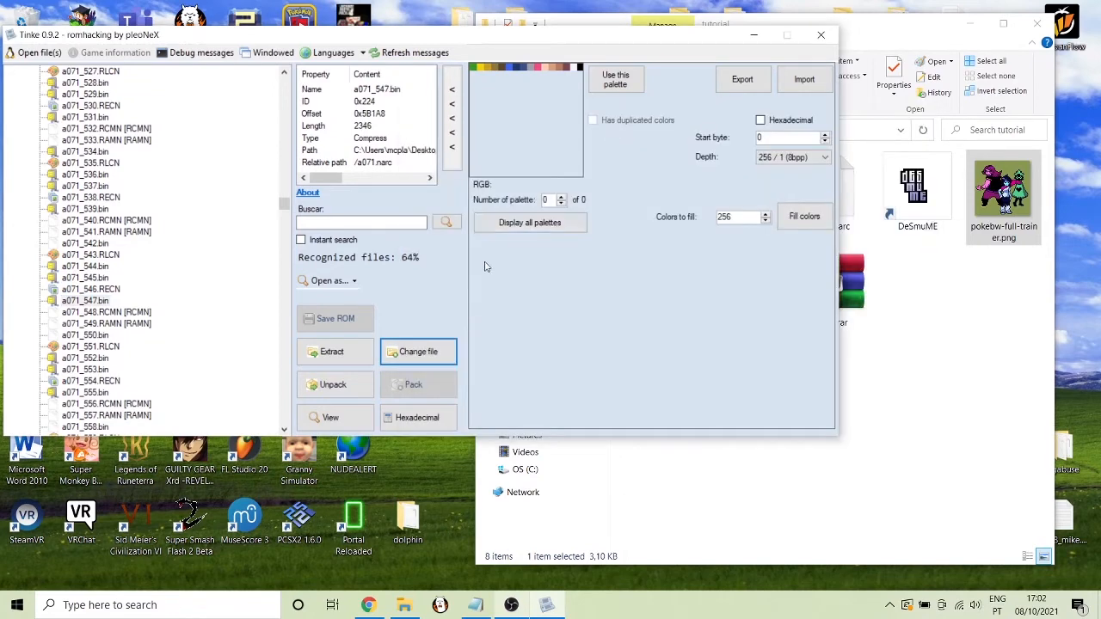
Replace a071_550.bin, the file just before the palette, with 4.bin from the MissingnoFiles folder
left_click(97, 336)
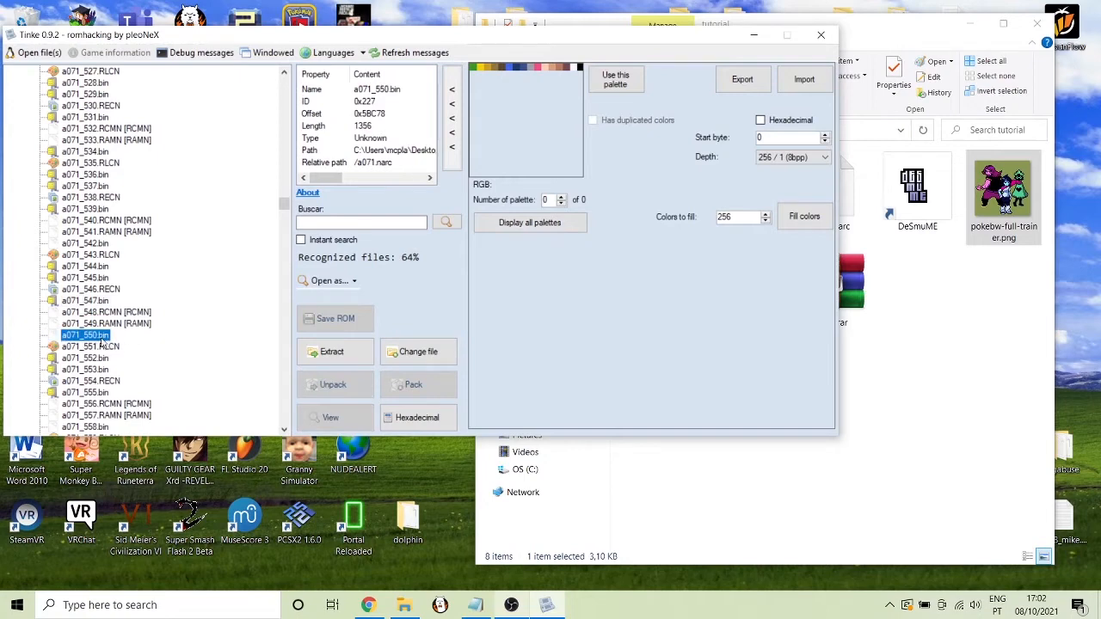
left_click(418, 352)
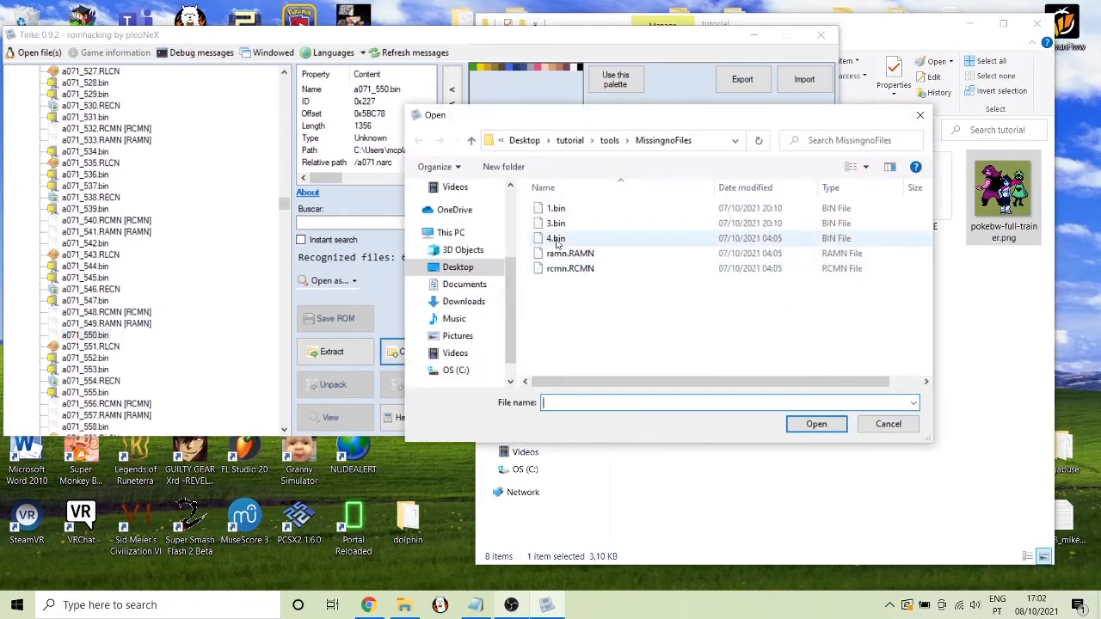
double_click(555, 240)
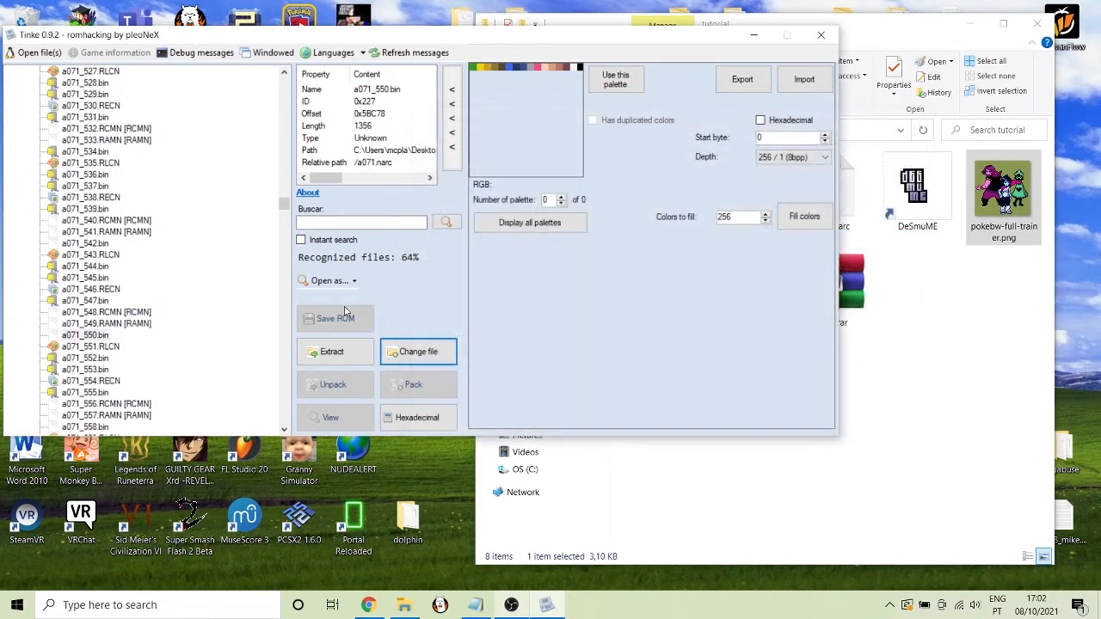
Replace a071_548.RCMN in the sprite's block with rcmn.RCMN from the MissingnoFiles folder
left_click(138, 314)
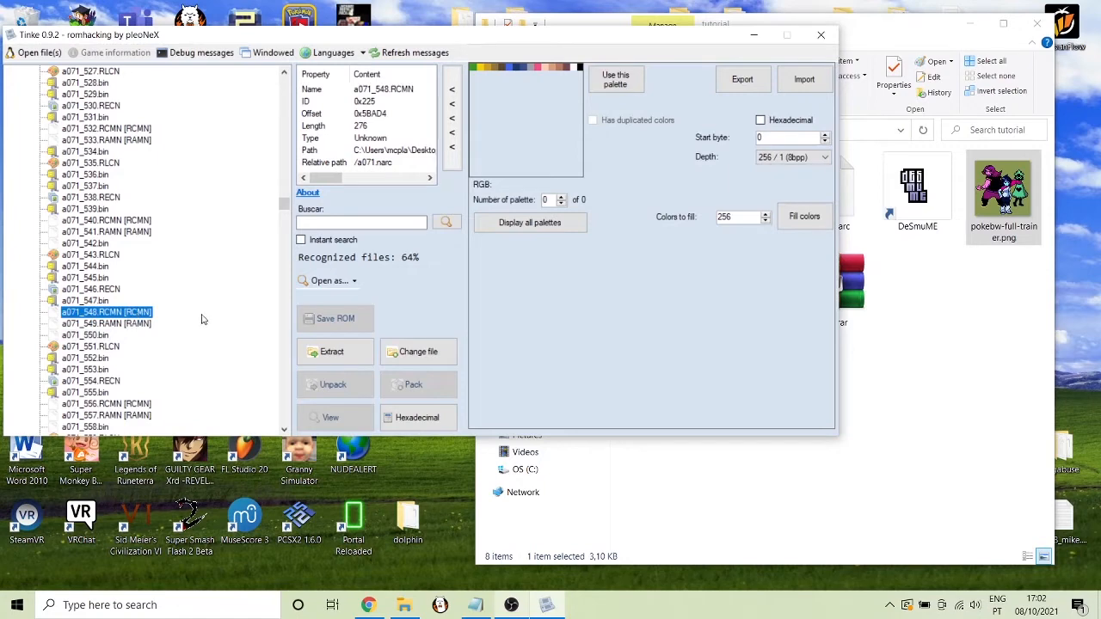
left_click(409, 351)
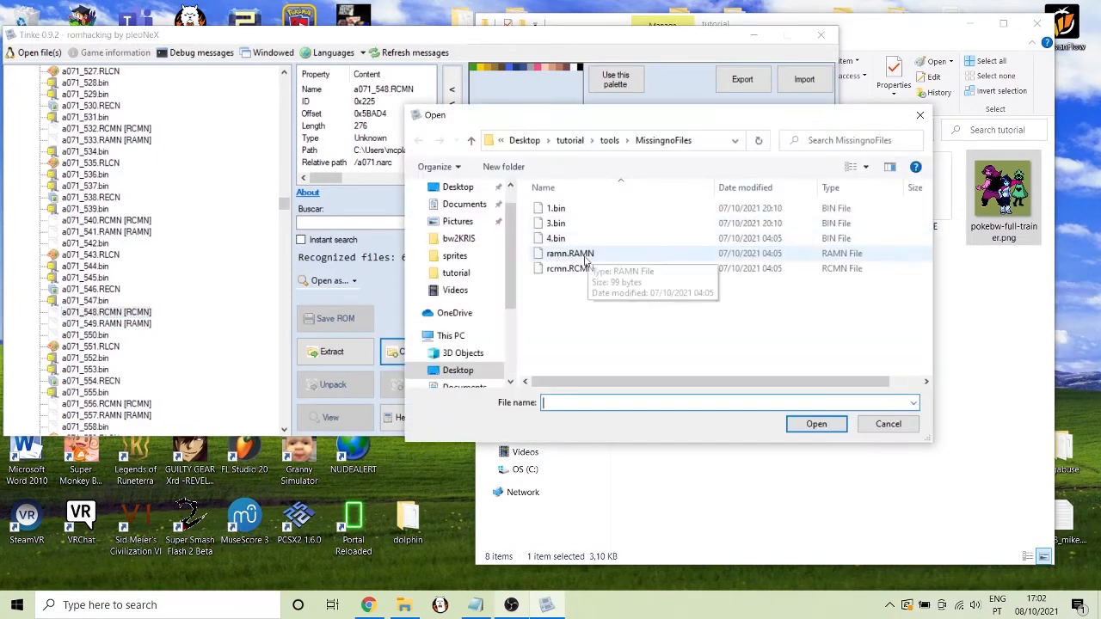
double_click(583, 270)
Replace a071_549.RAMN in the sprite's block with ramn.RAMN from the MissingnoFiles folder
left_click(148, 324)
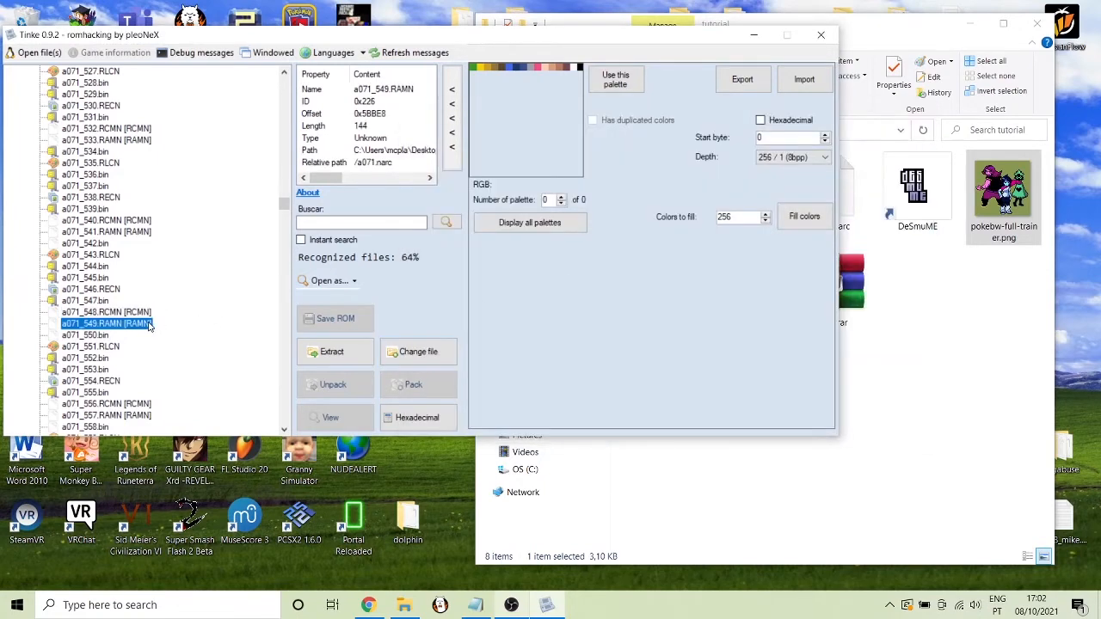
left_click(419, 353)
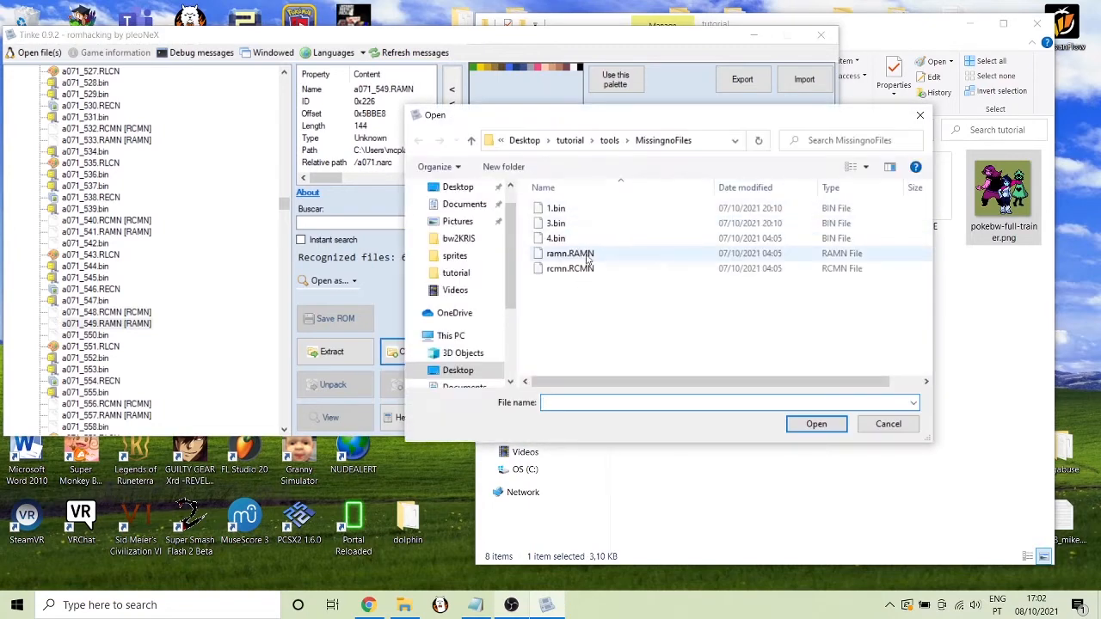
double_click(569, 253)
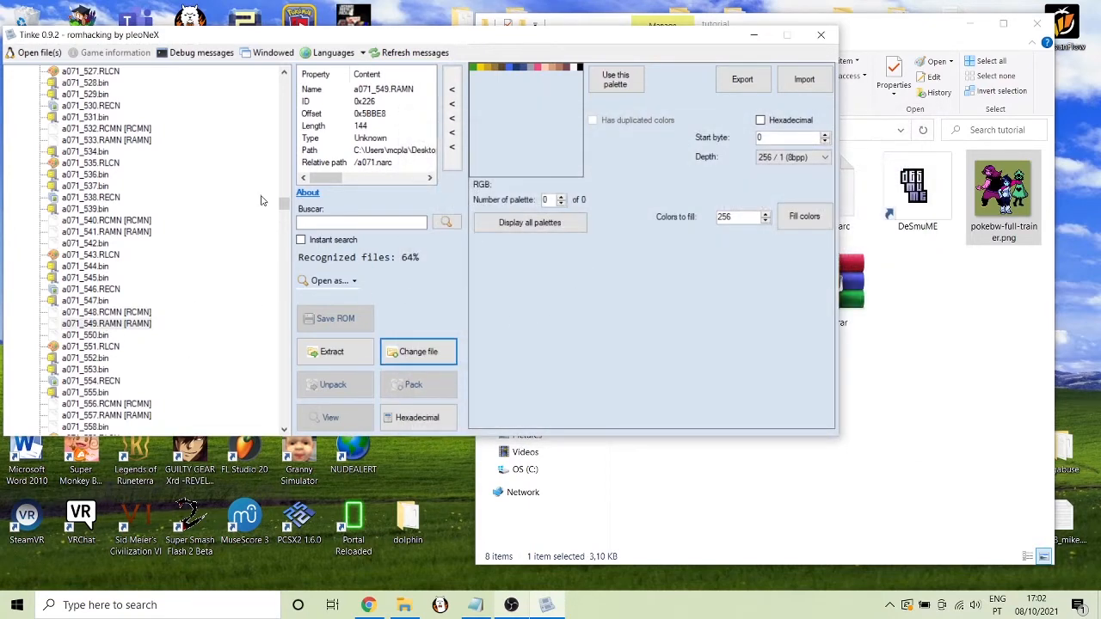
Pack the a071.narc archive at the root of the file tree with the replaced files
left_click_drag(288, 206, 287, 81)
left_click(62, 84)
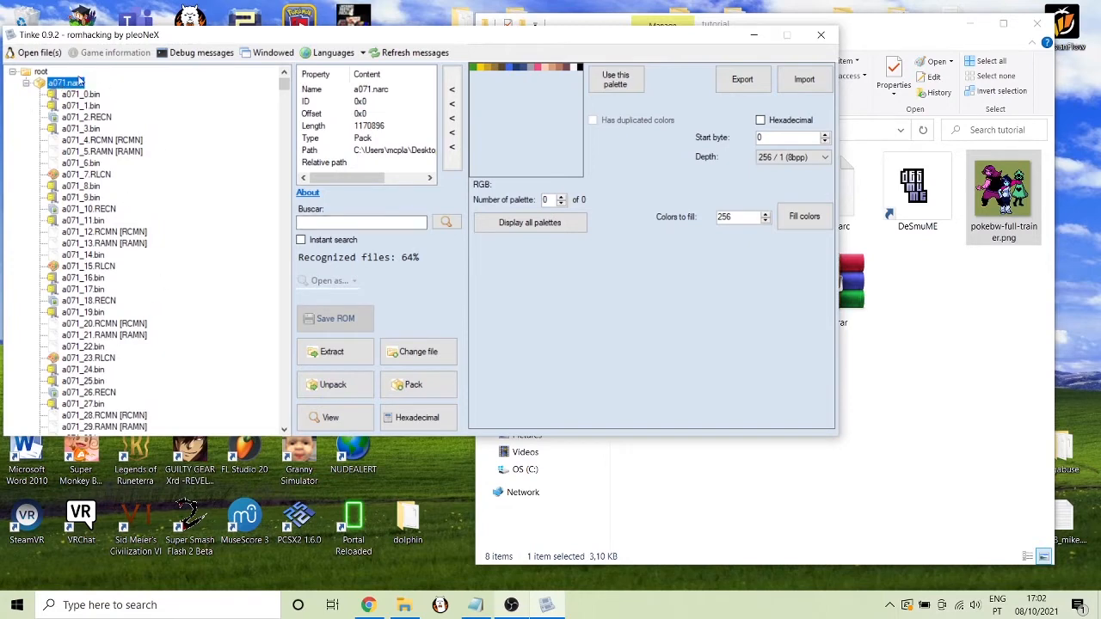
left_click(412, 386)
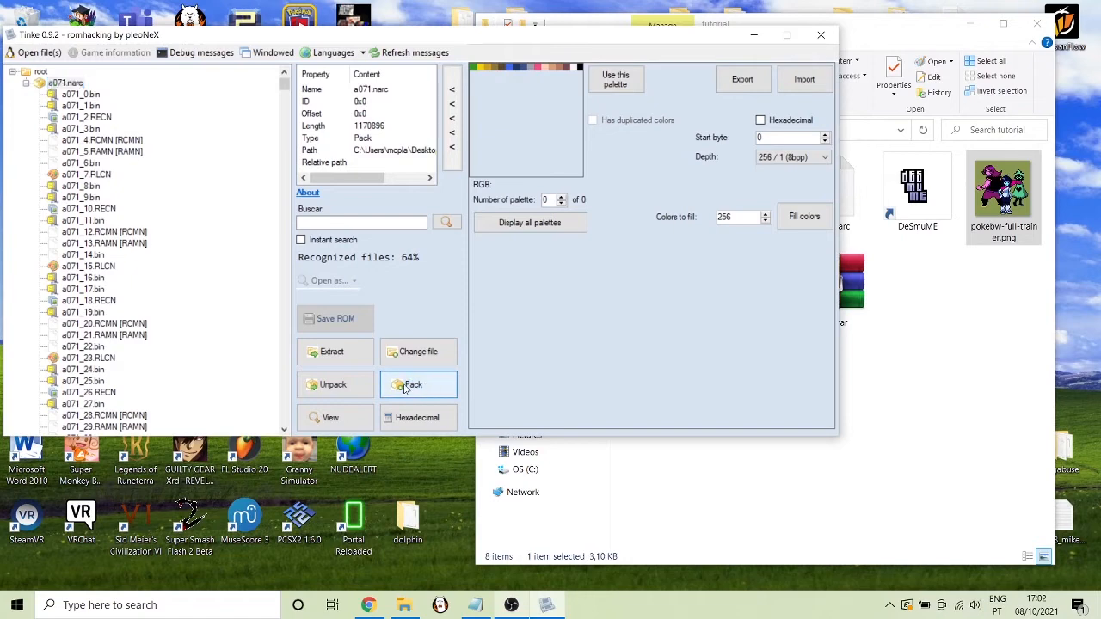
left_click(63, 86)
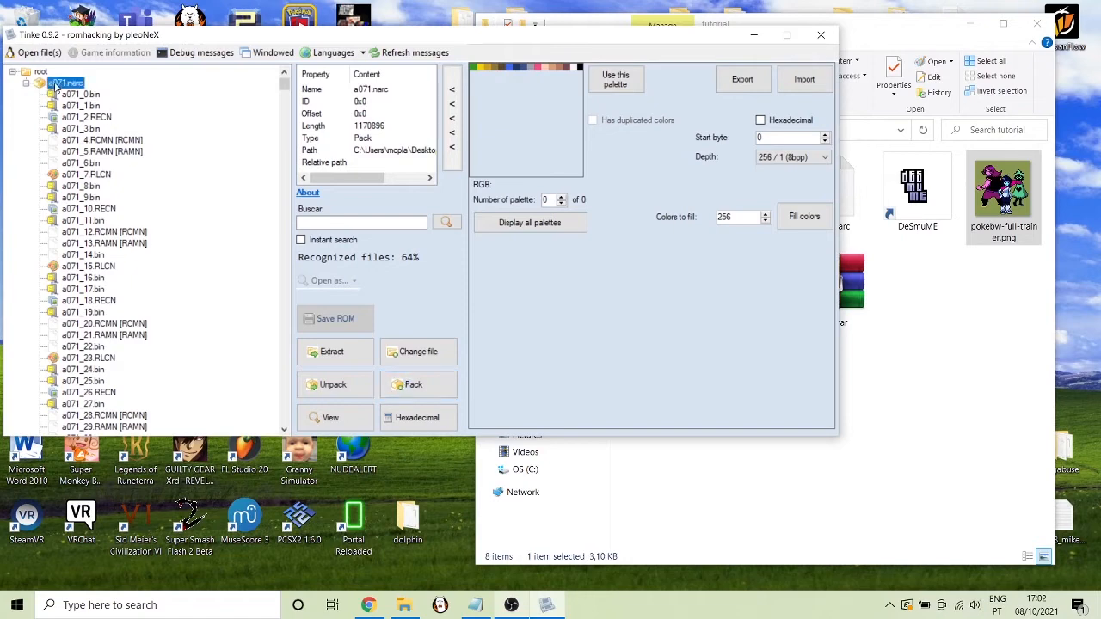
left_click(397, 386)
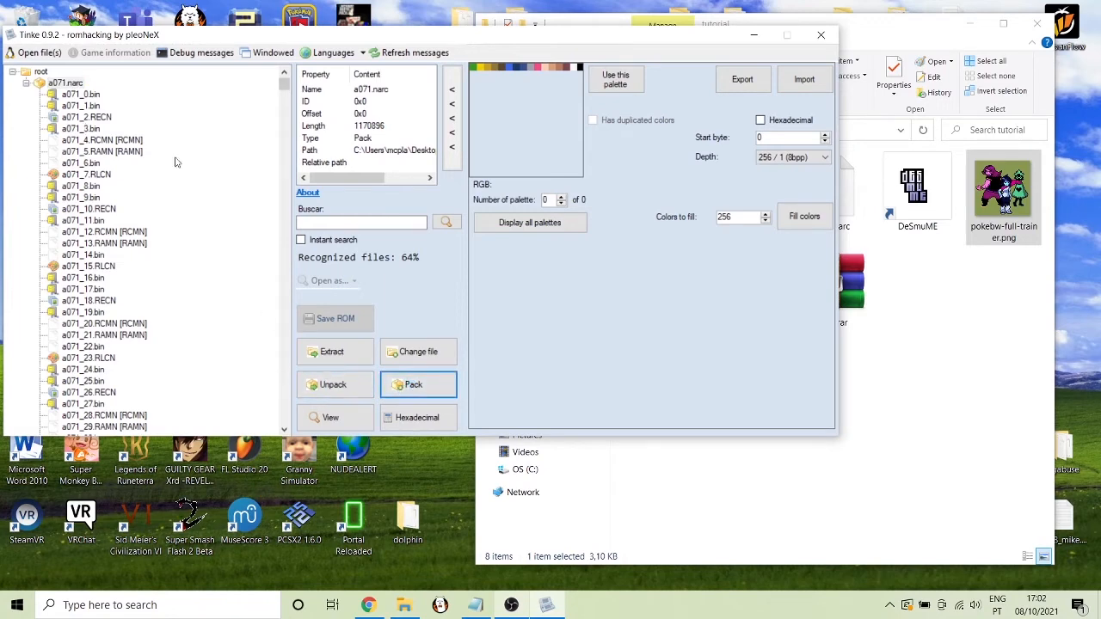
left_click(426, 387)
left_click_drag(65, 40, 83, 43)
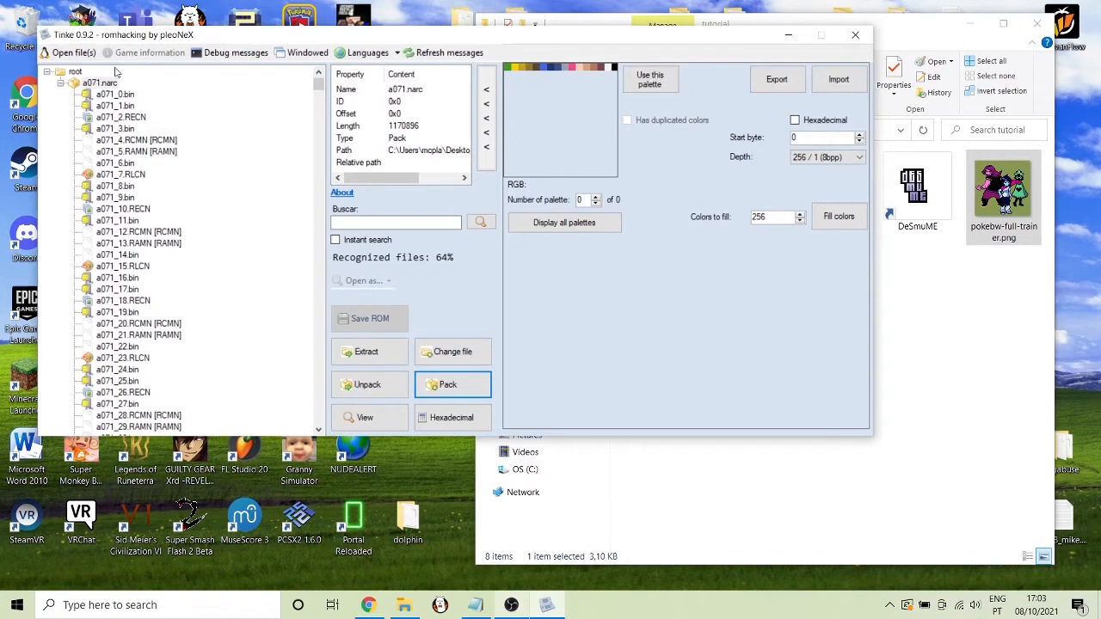
Start extracting the packed a071.narc as the compressed file rather than as an uncompressed folder
left_click(110, 83)
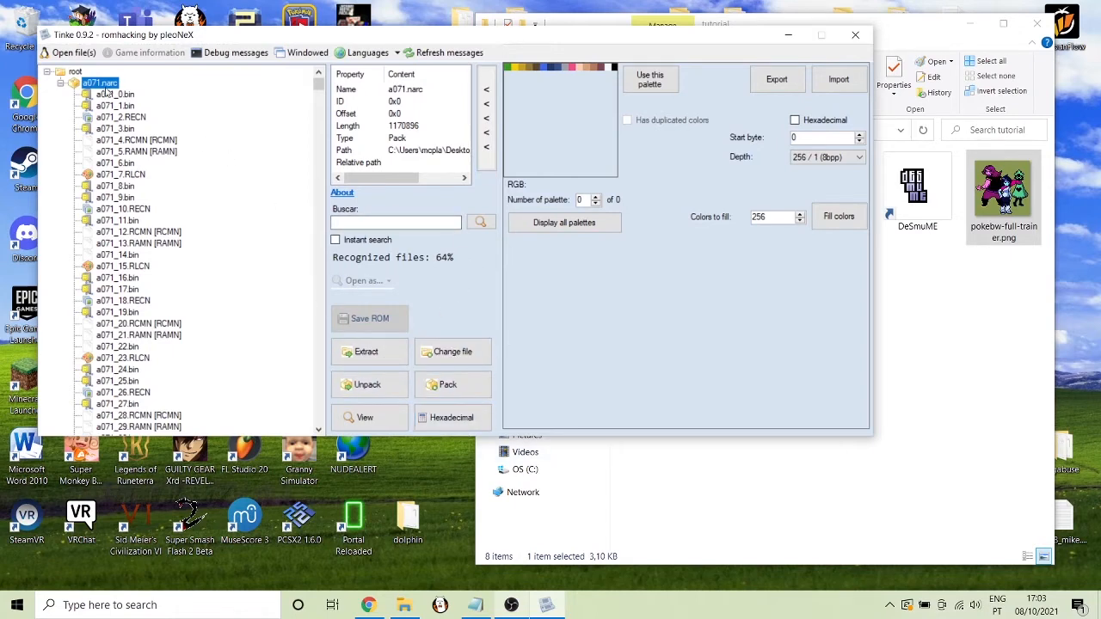
left_click(60, 84)
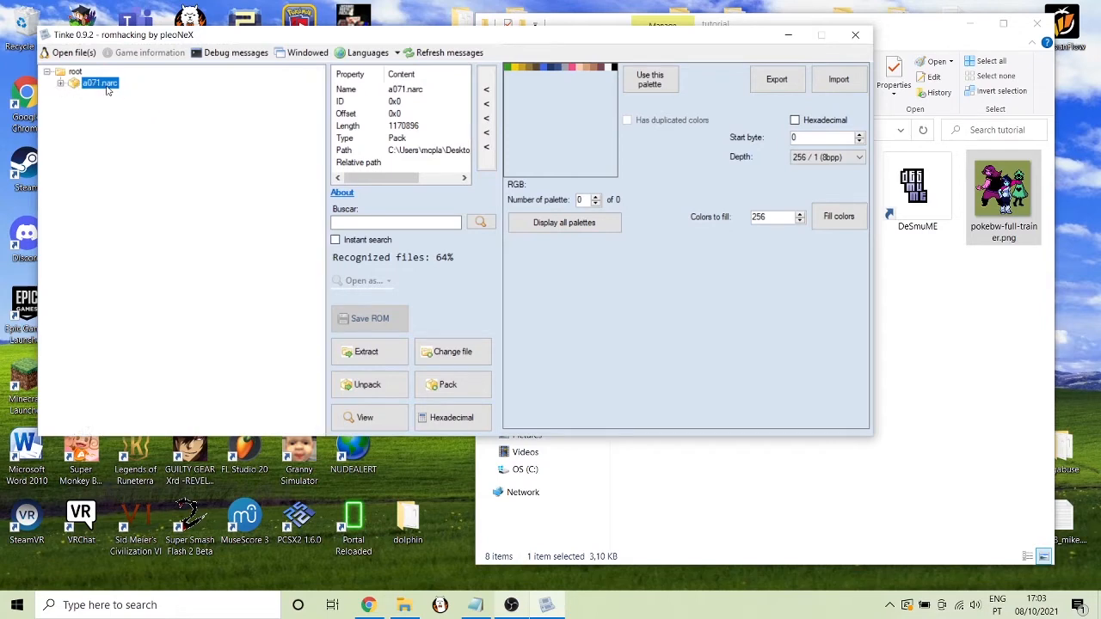
left_click(383, 355)
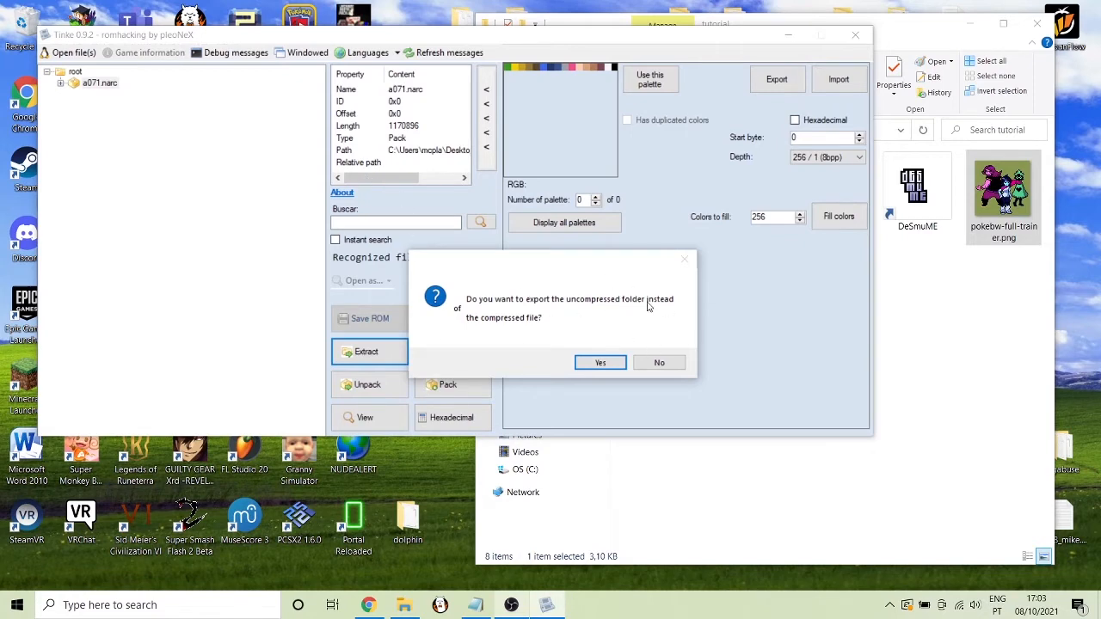
left_click(659, 363)
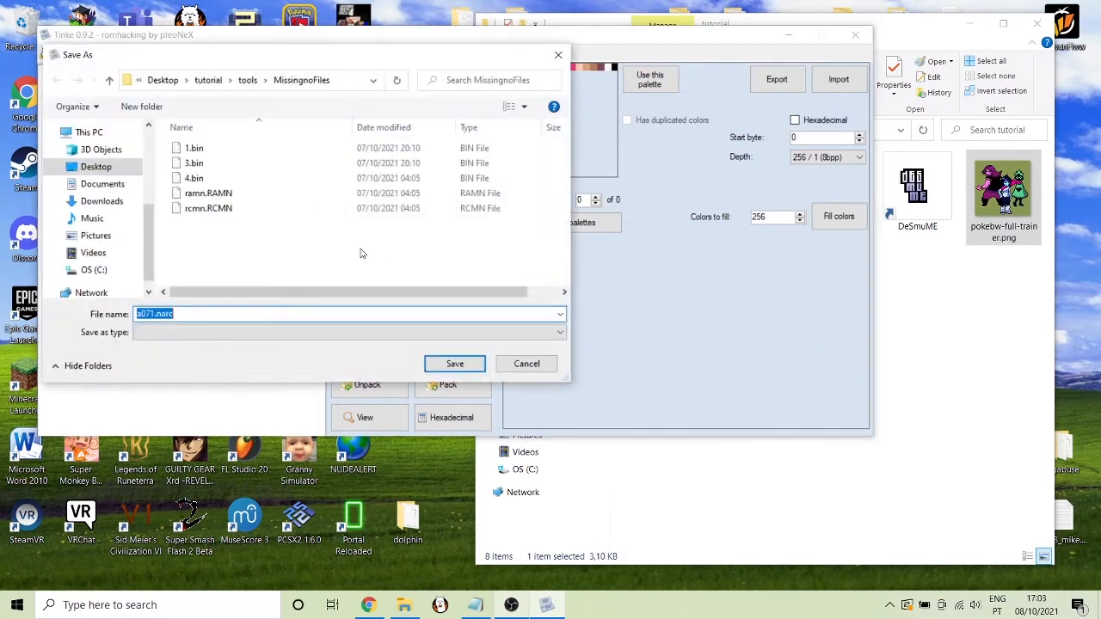
Save the extracted file as a071.narc in the tools folder inside Desktop's tutorial folder
left_click(203, 244)
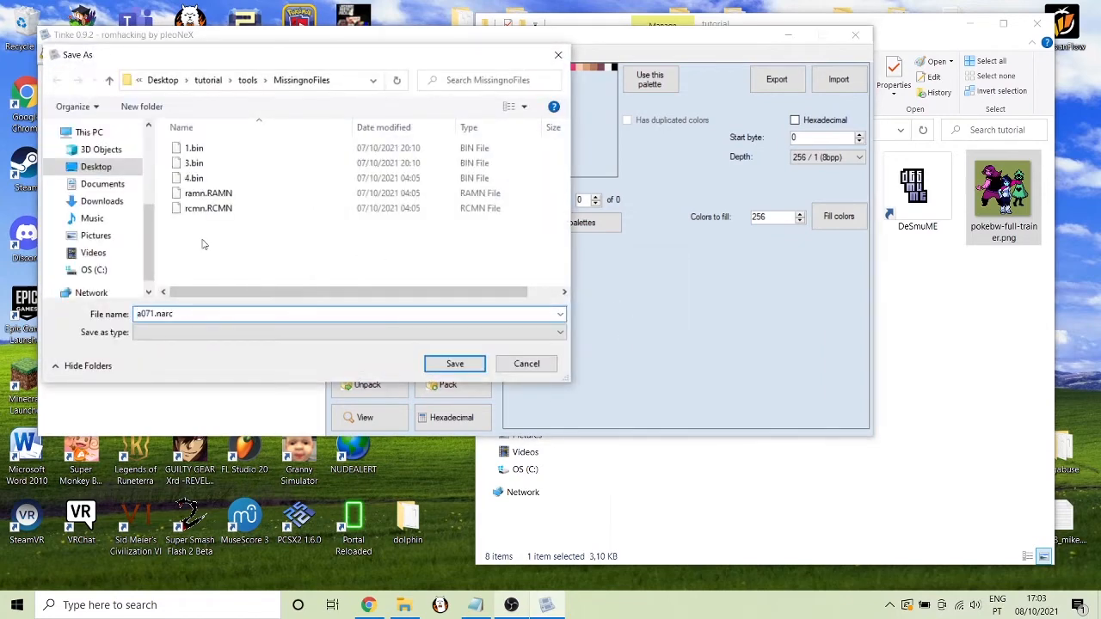
left_click(247, 79)
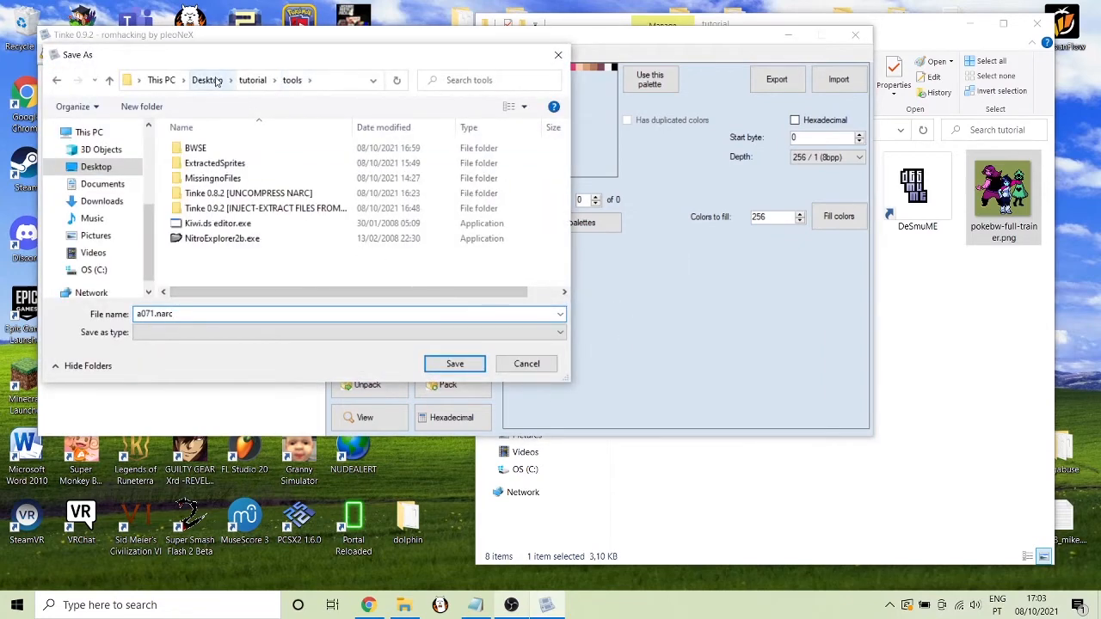
left_click(207, 80)
scroll(236, 180, "down", 3)
scroll(195, 154, "up", 3)
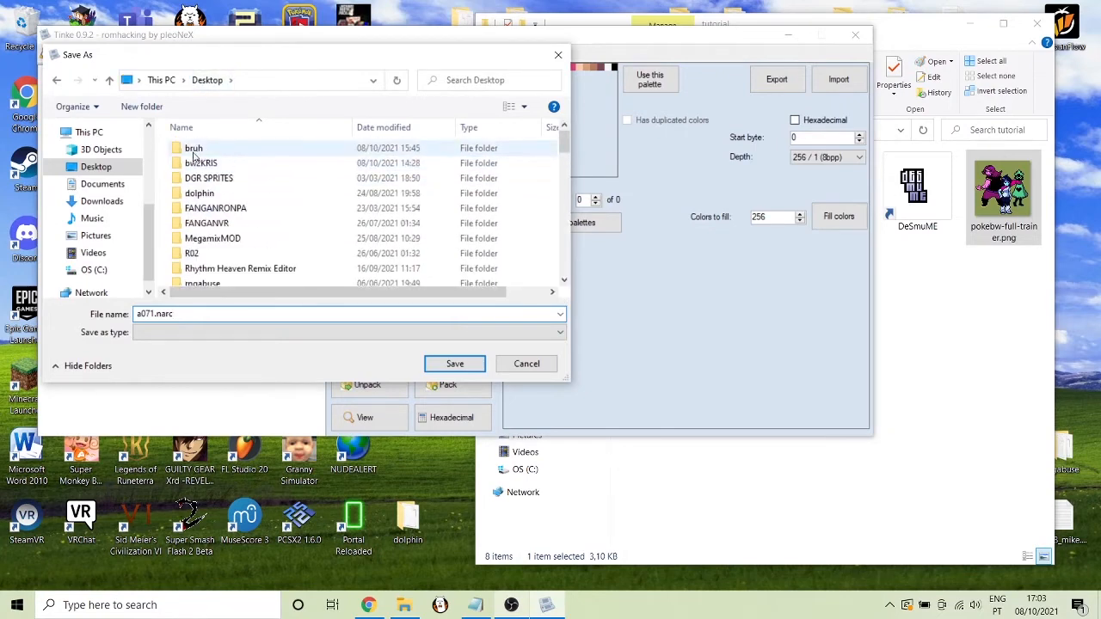
scroll(215, 189, "down", 3)
double_click(215, 215)
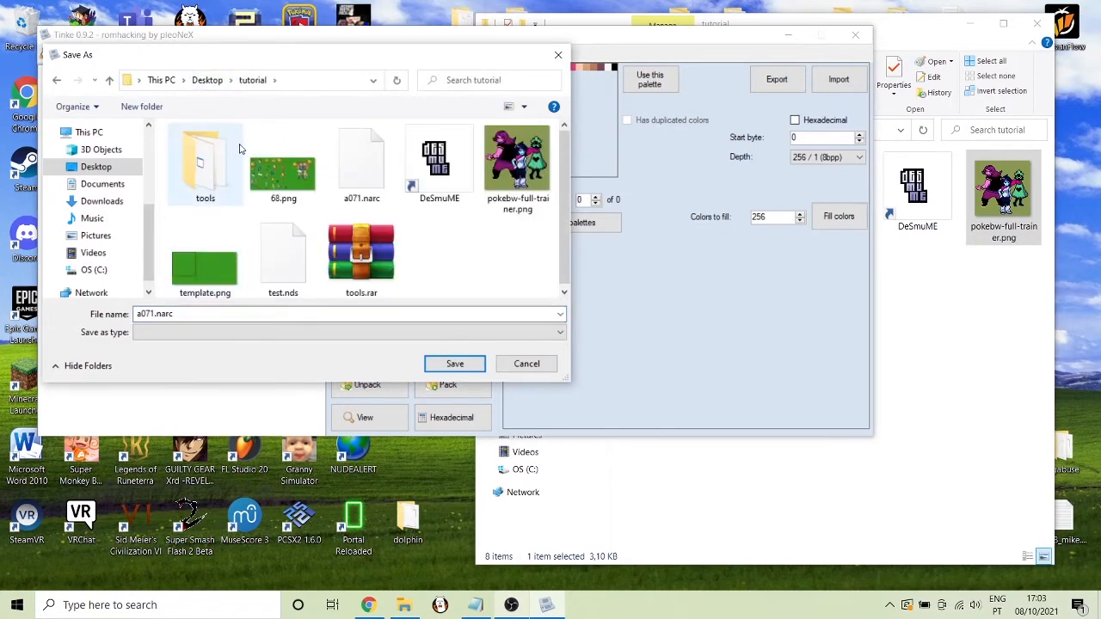
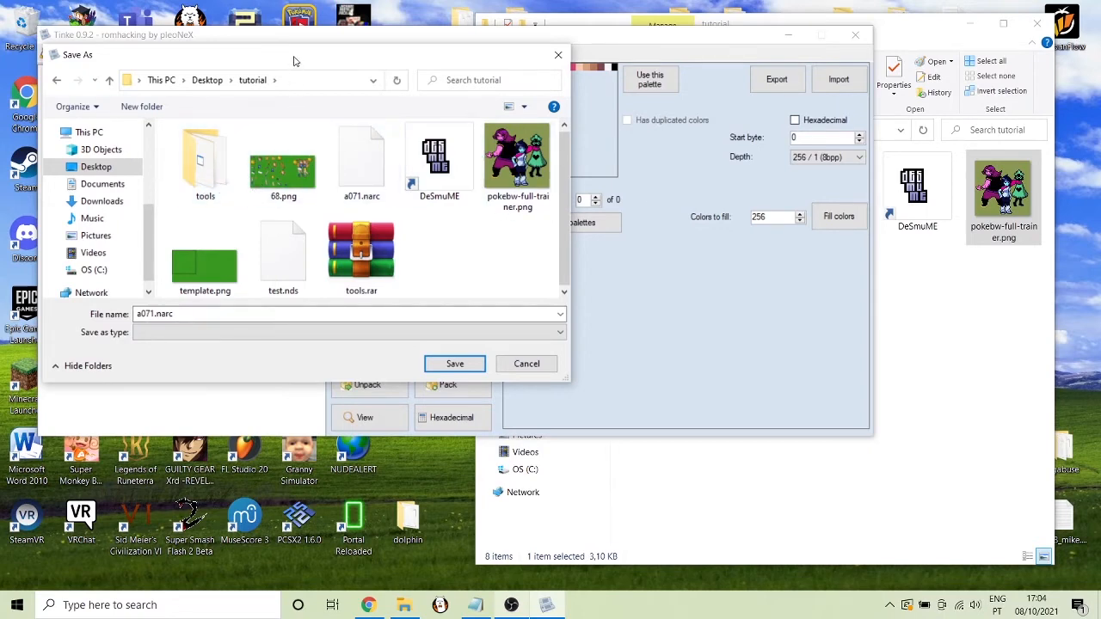
left_click_drag(294, 61, 457, 106)
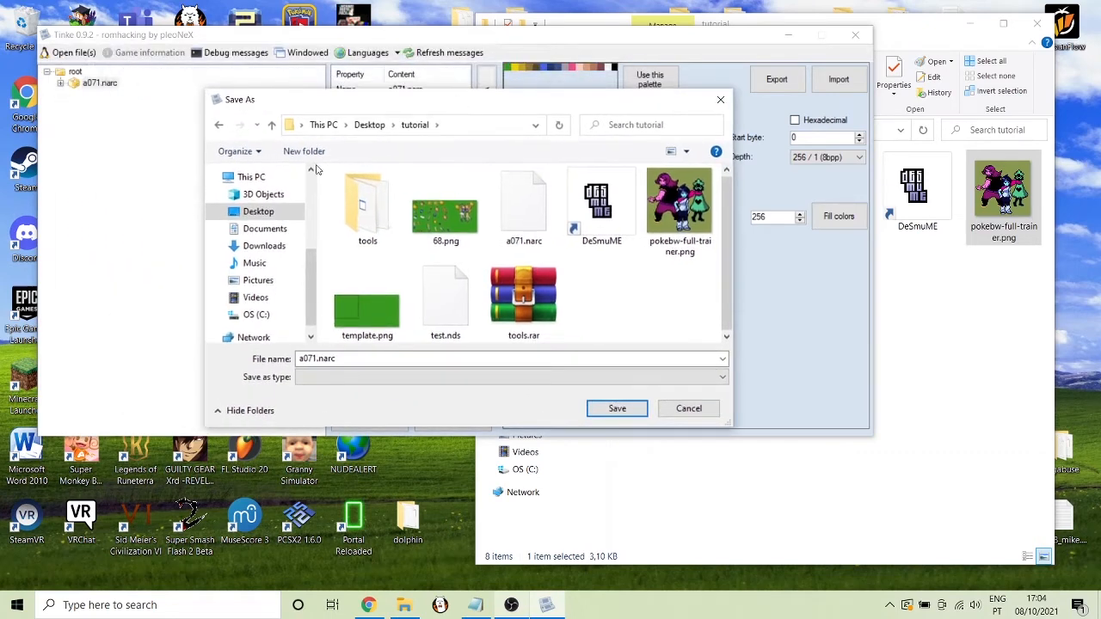
double_click(376, 210)
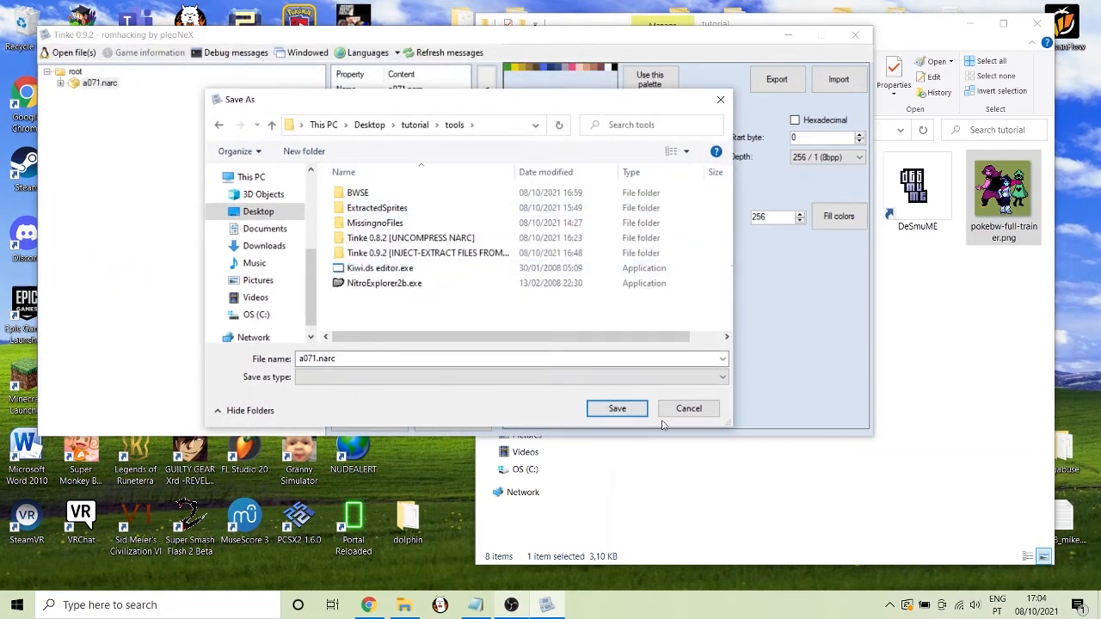
left_click(615, 411)
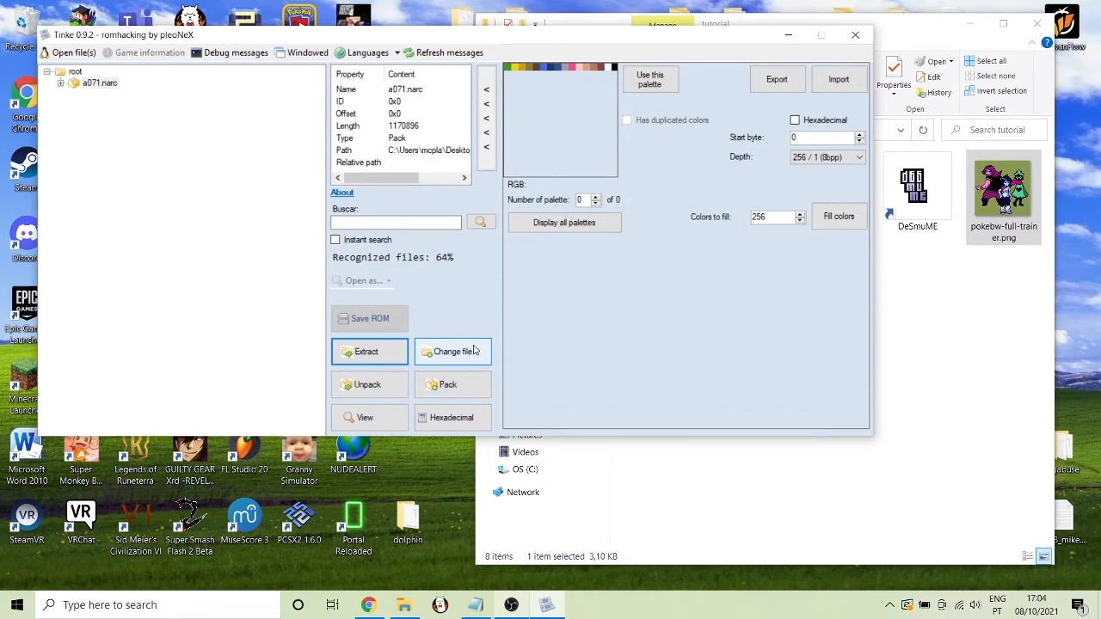
Close Tinke 0.9.2 and launch Tinke.exe from the "Tinke 0.8.2 [UNCOMPRESS NARC]" folder in tutorial's tools folder
left_click(855, 34)
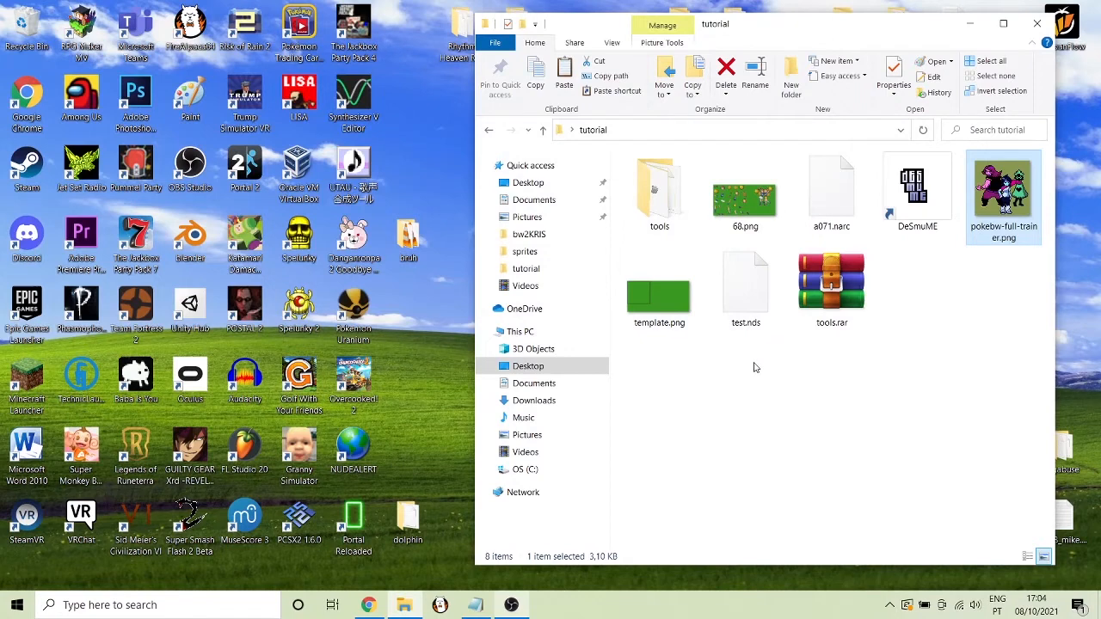
double_click(677, 201)
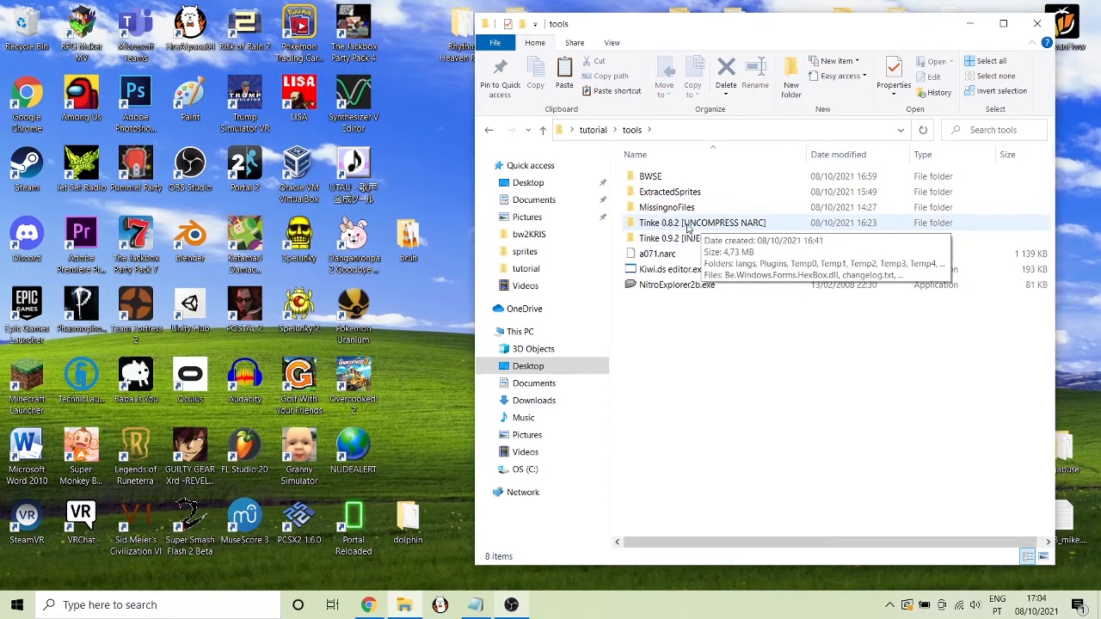
double_click(689, 224)
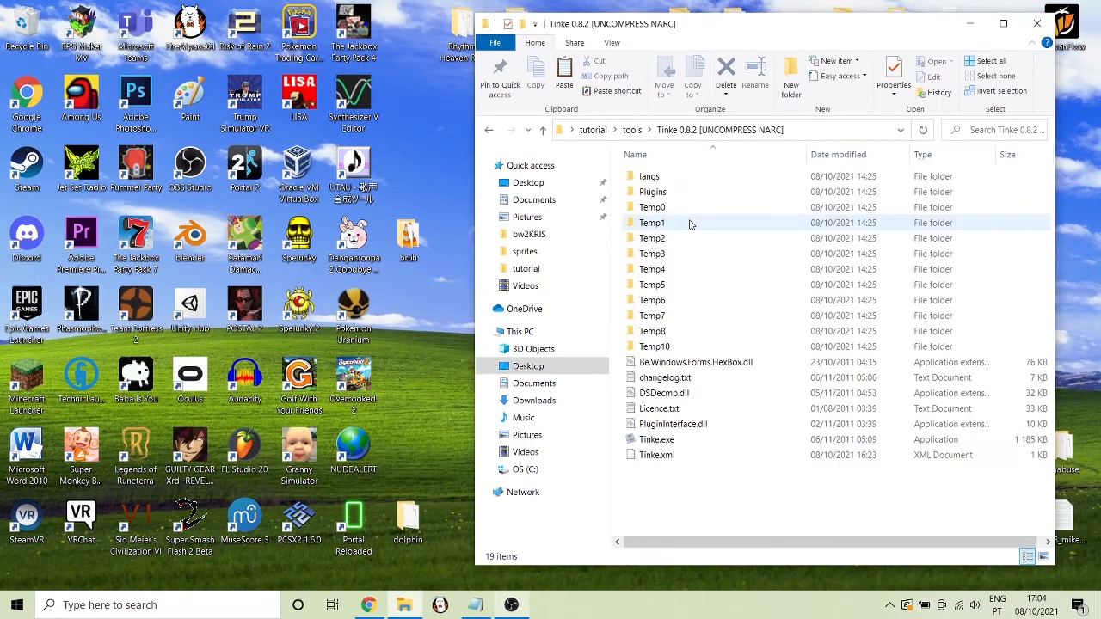
double_click(677, 440)
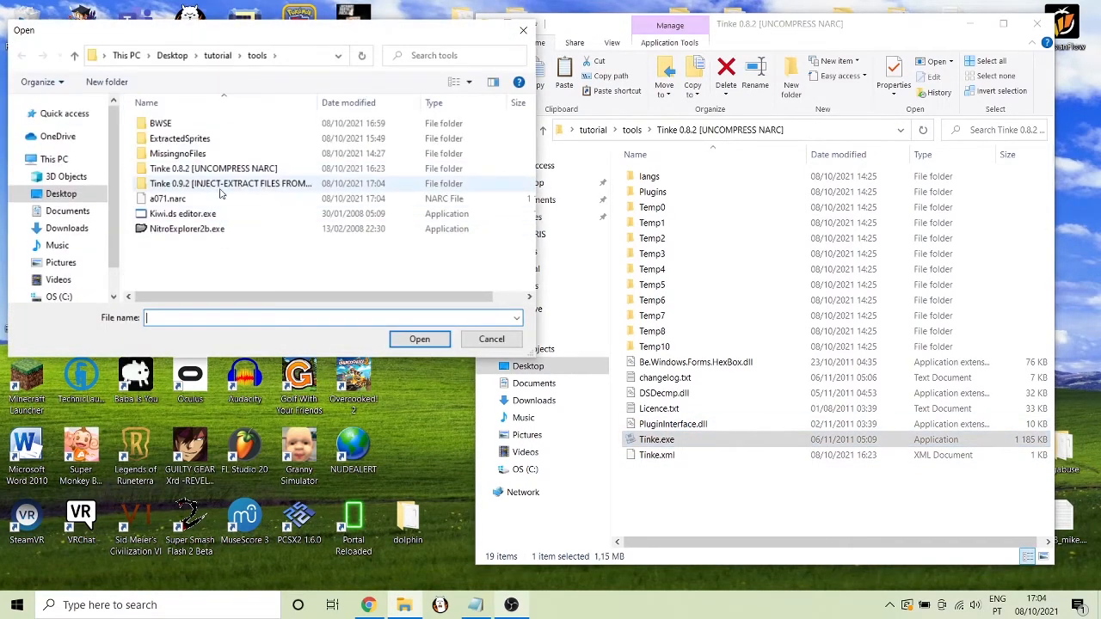
Delete the old a071.narc from the tutorial folder while choosing the file to open
left_click(175, 200)
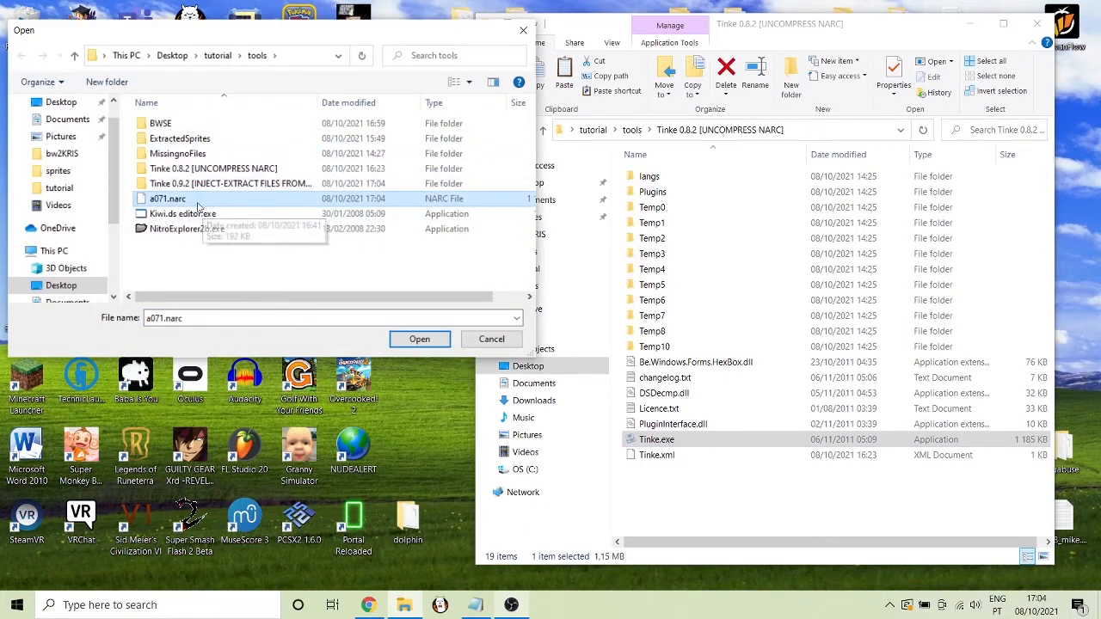
left_click(220, 56)
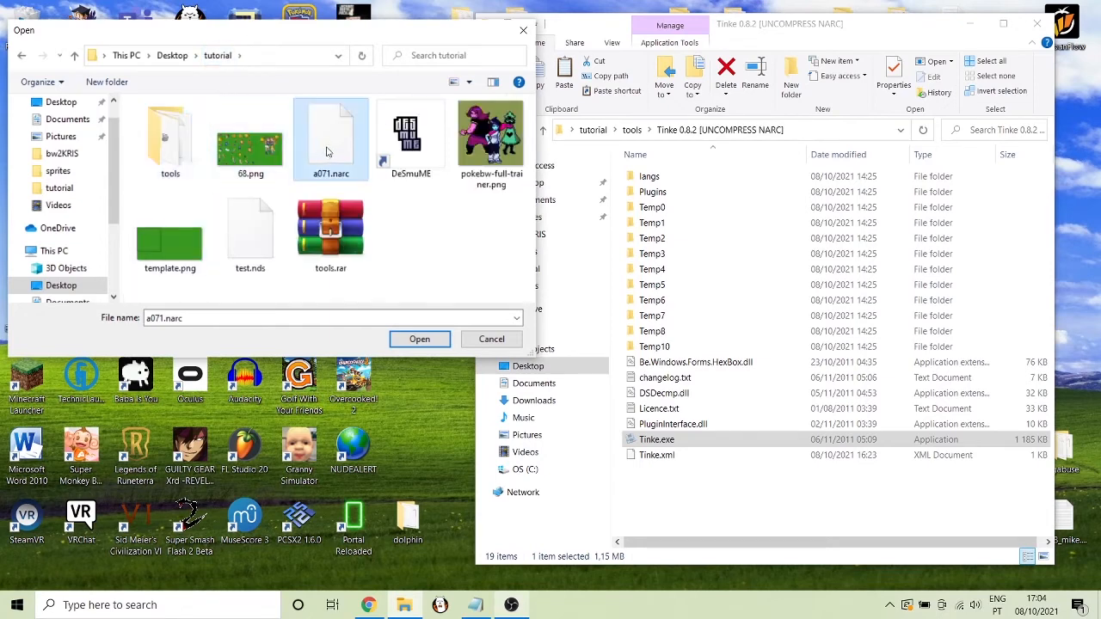
key("Delete")
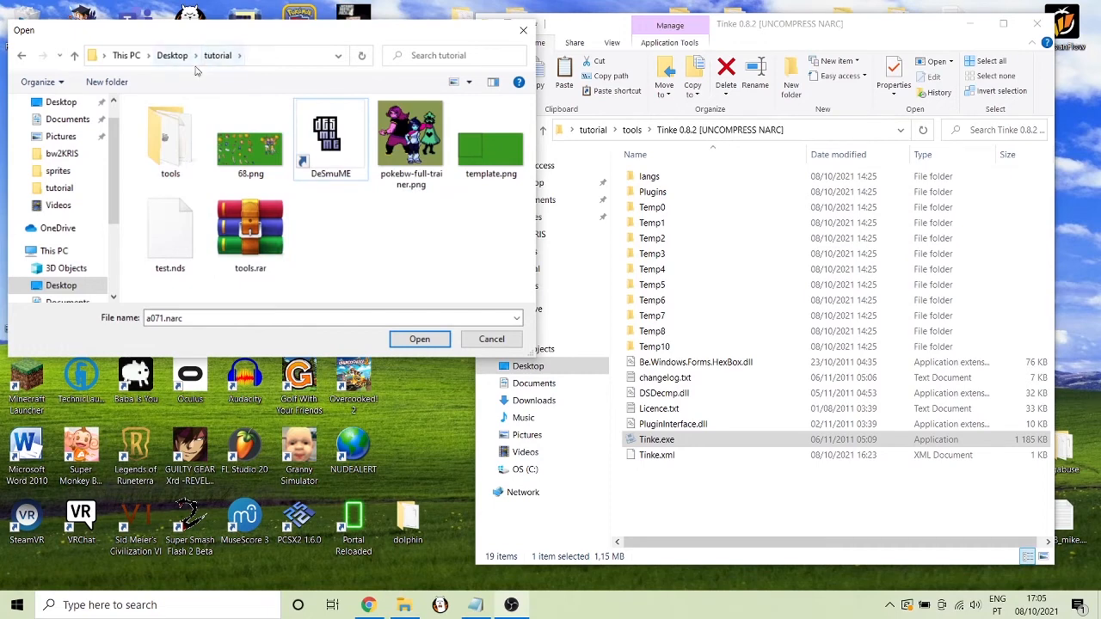
Load a071.narc from the tools folder into Tinke 0.8.2 and unpack it
left_click(184, 139)
double_click(185, 139)
left_click(194, 201)
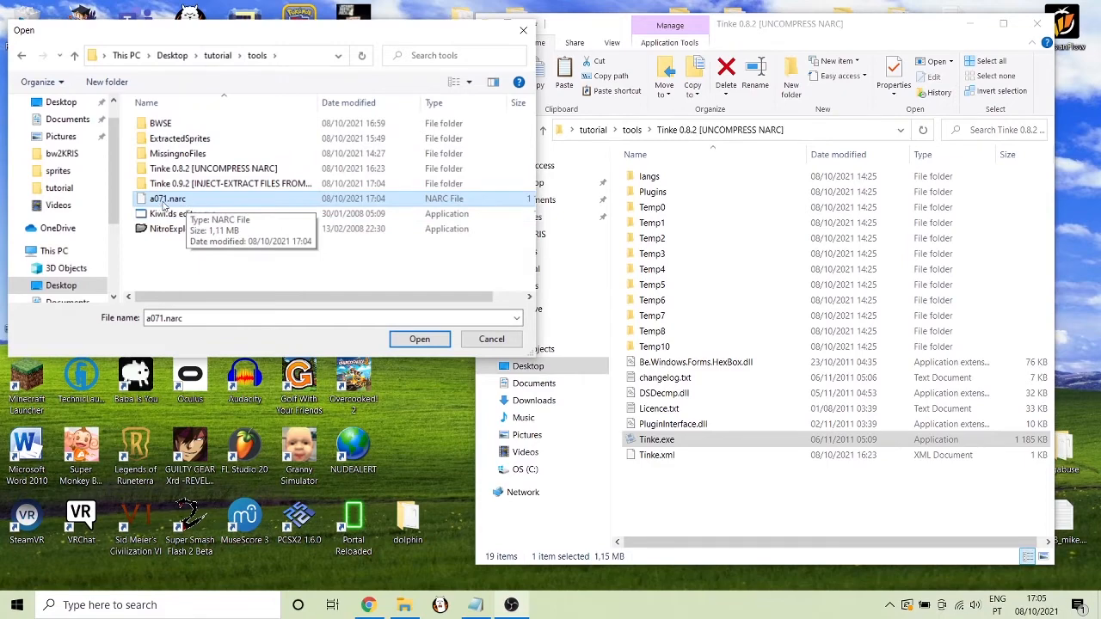
double_click(168, 203)
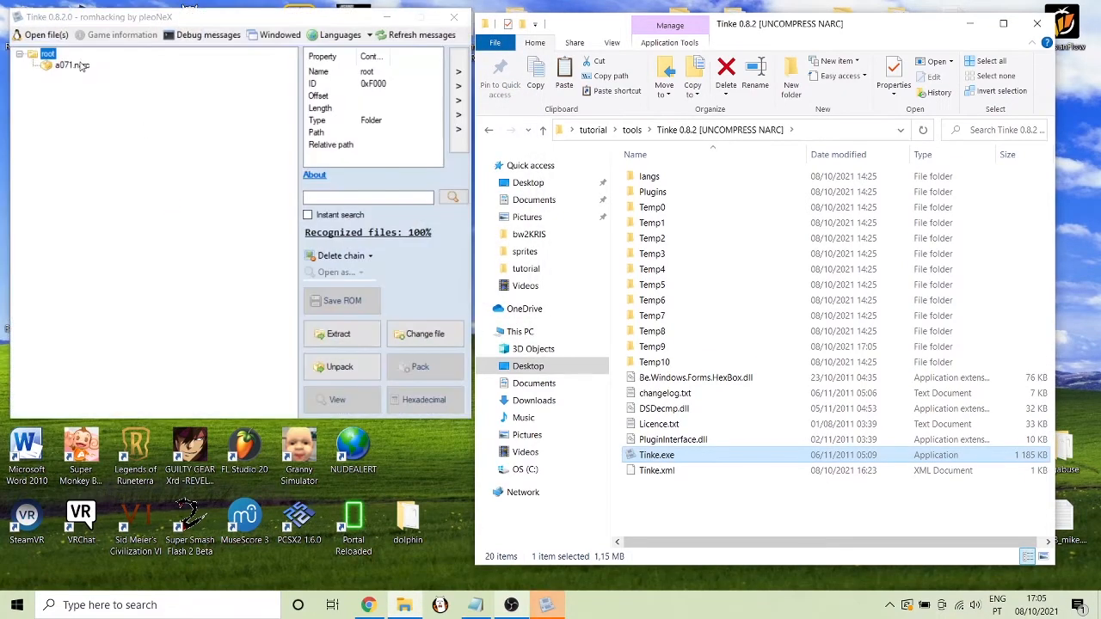
left_click(73, 66)
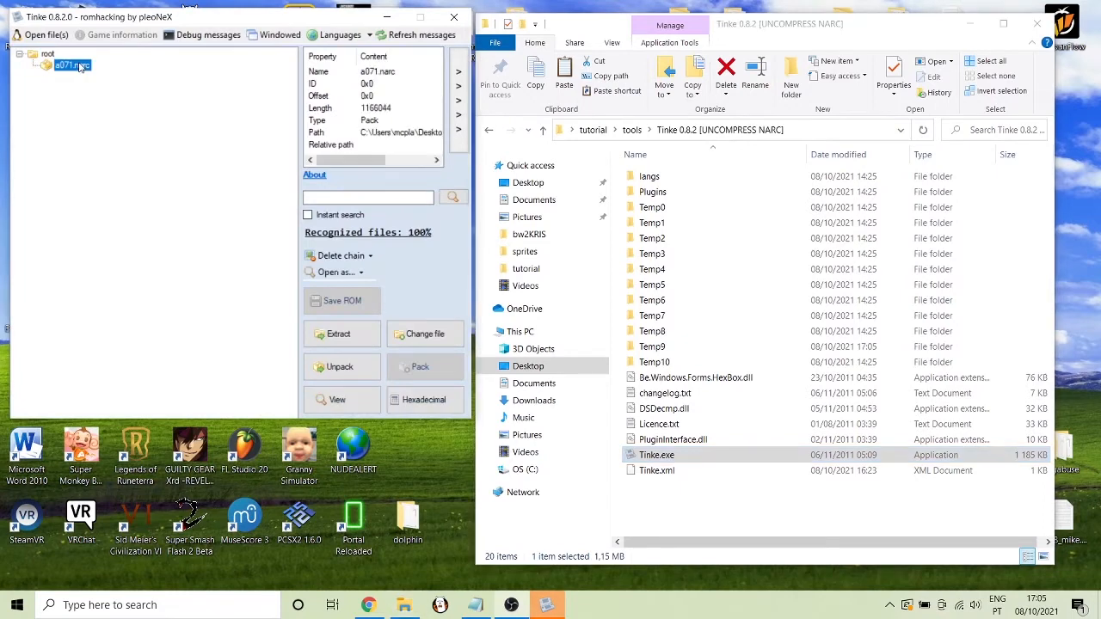
left_click(335, 368)
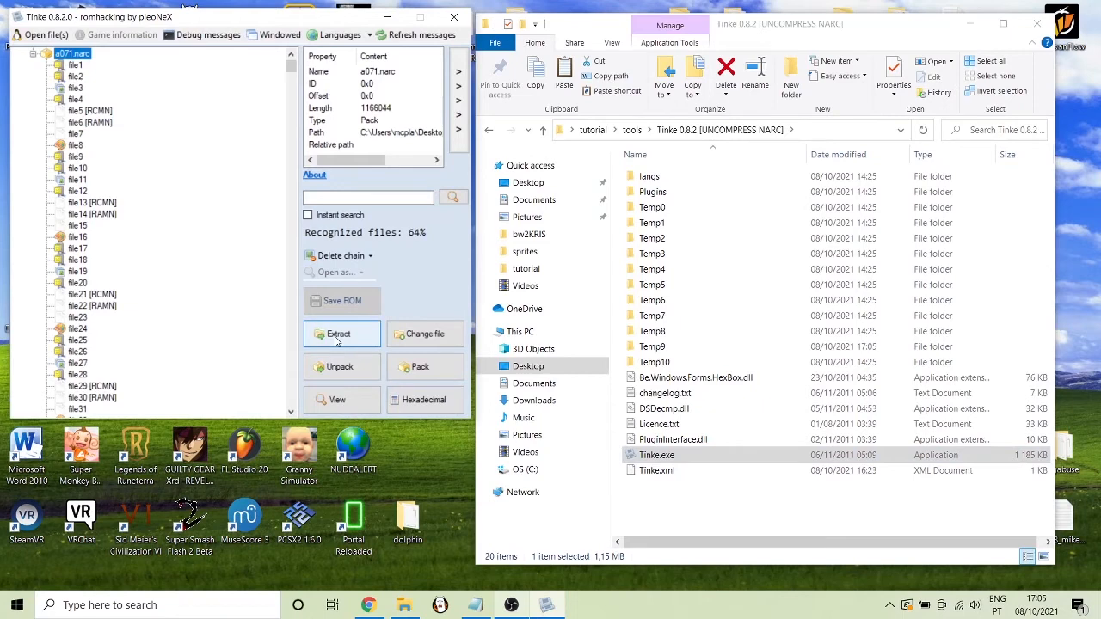
Extract a071.narc as an uncompressed folder into Desktop's tutorial folder and show that folder in File Explorer
left_click(337, 337)
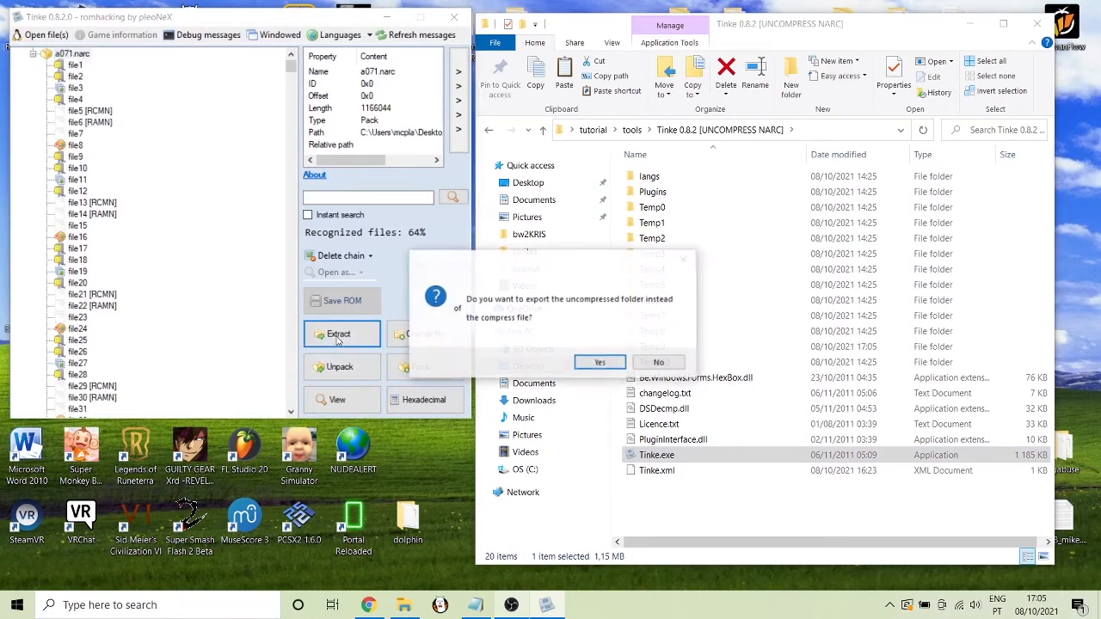
left_click(602, 363)
scroll(542, 348, "down", 2)
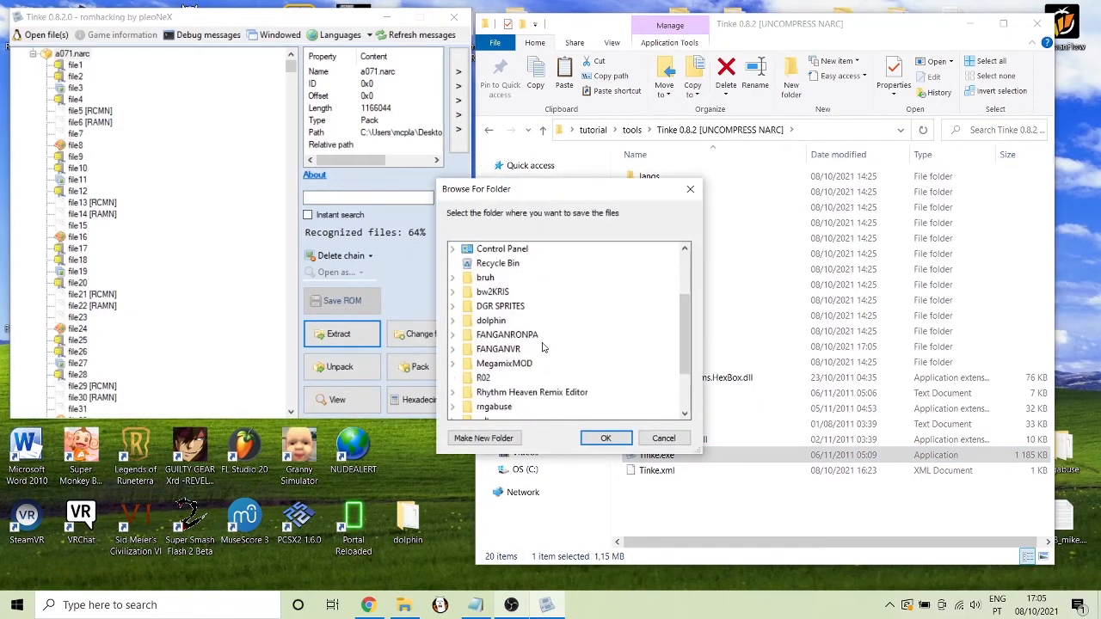
scroll(542, 347, "down", 2)
left_click_drag(528, 197, 806, 232)
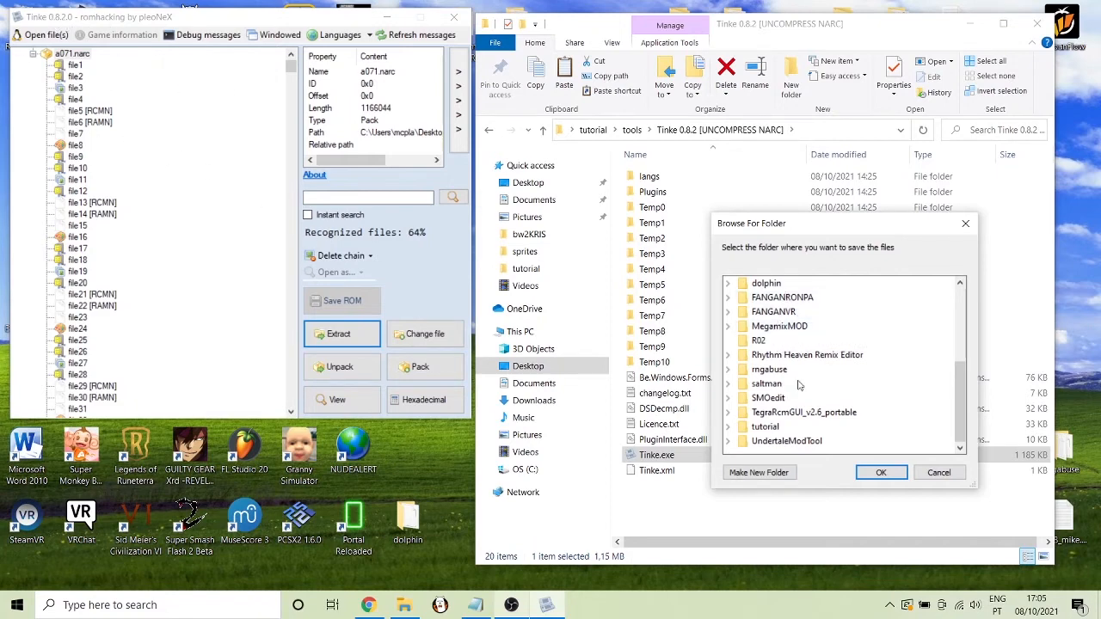
scroll(741, 399, "up", 4)
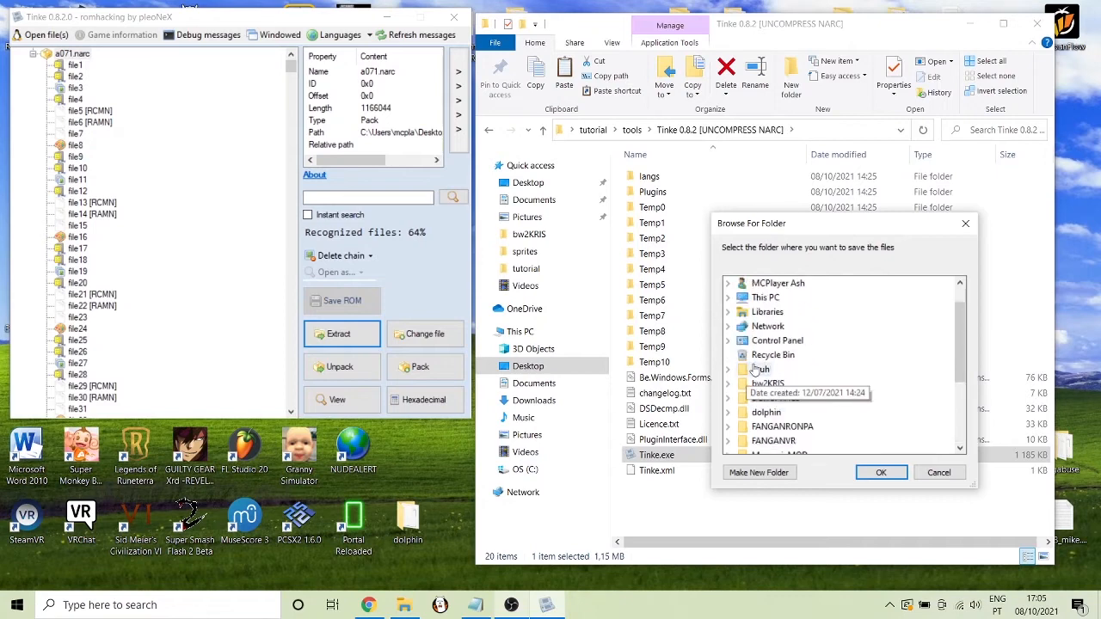
scroll(744, 394, "down", 1)
scroll(741, 387, "down", 1)
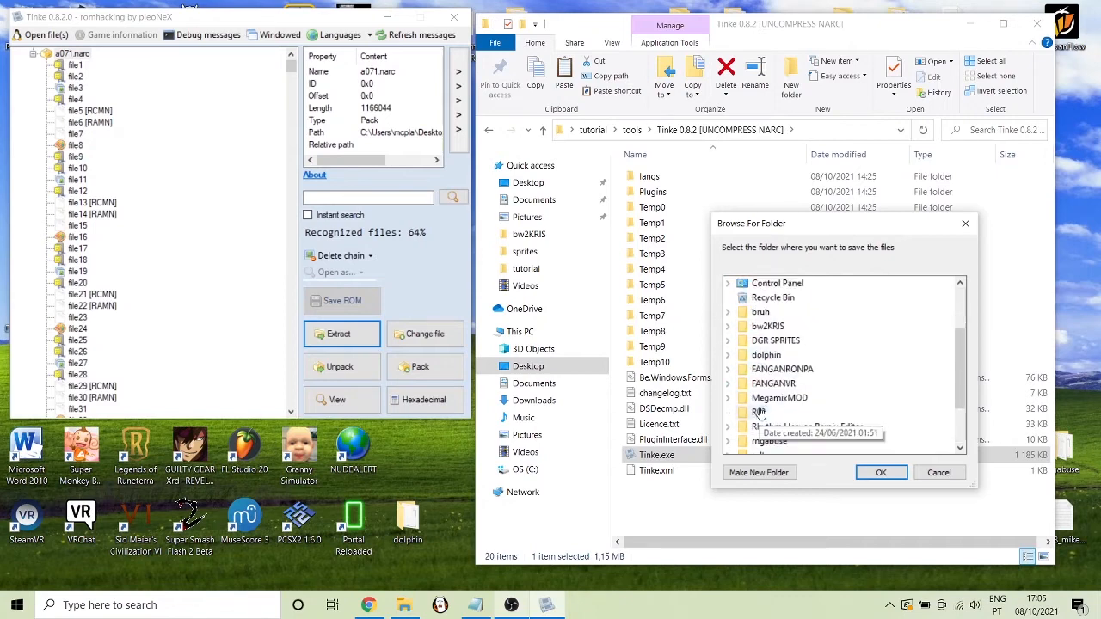
scroll(737, 394, "down", 2)
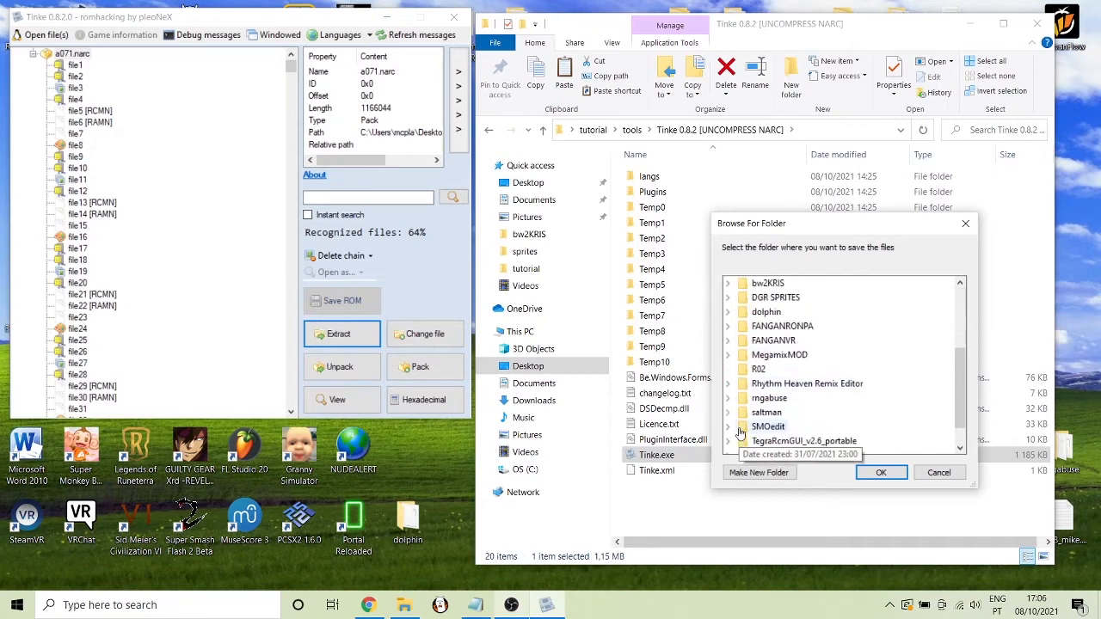
left_click(727, 427)
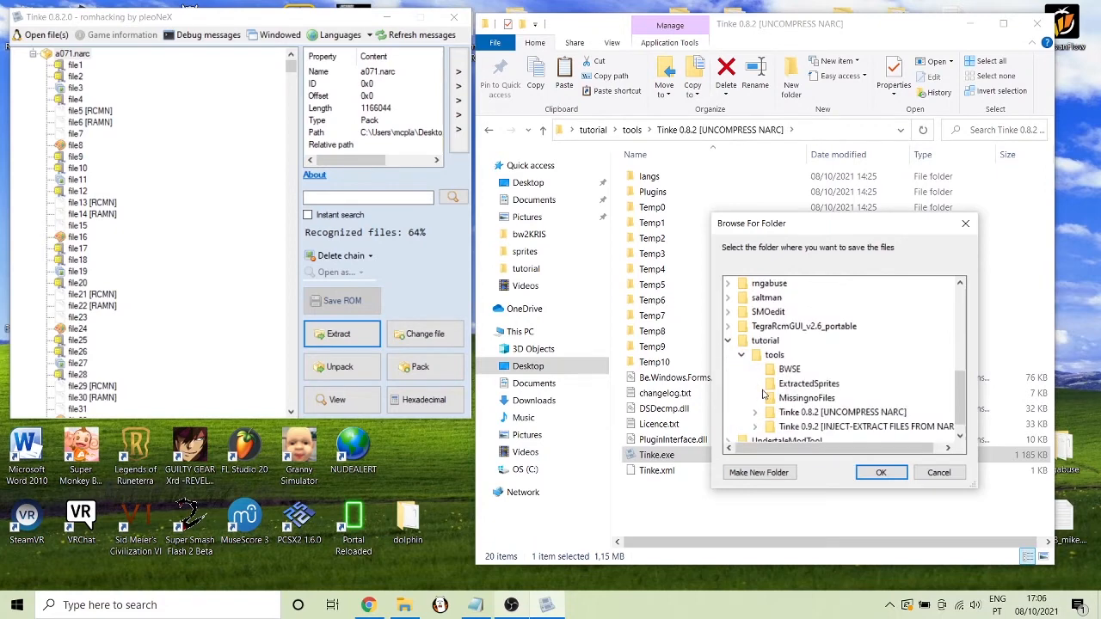
scroll(762, 394, "down", 1)
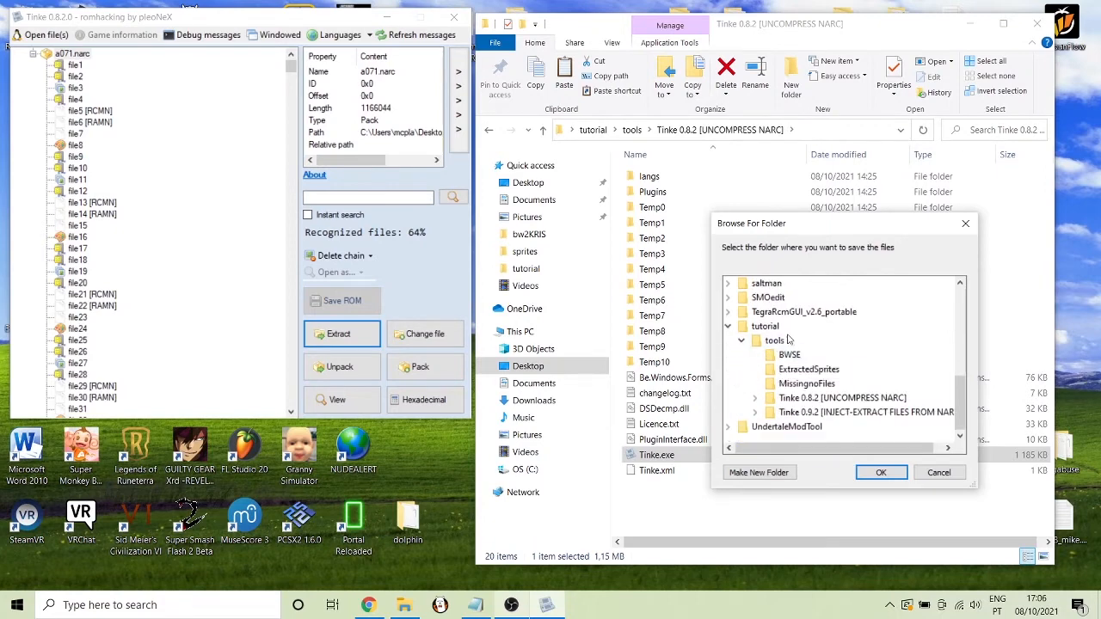
left_click(631, 130)
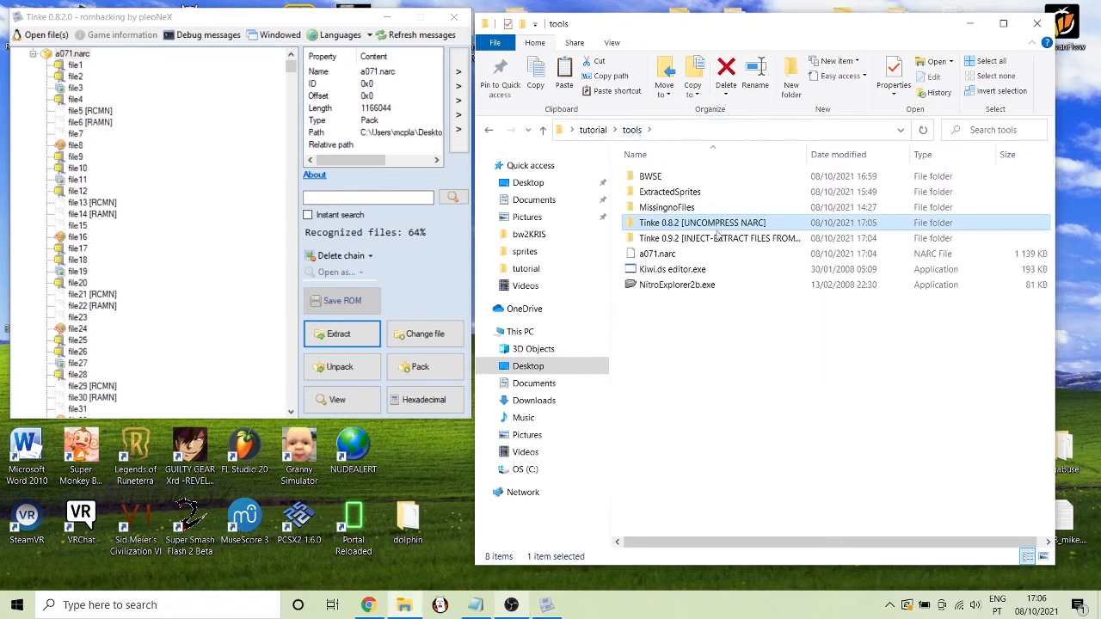
left_click(545, 607)
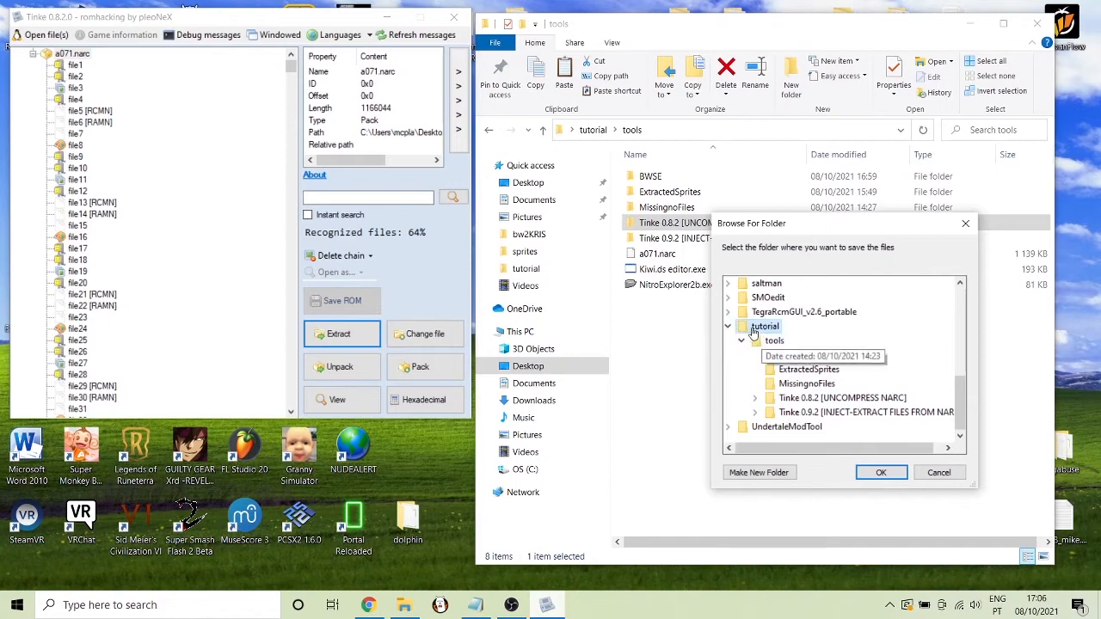
left_click(882, 472)
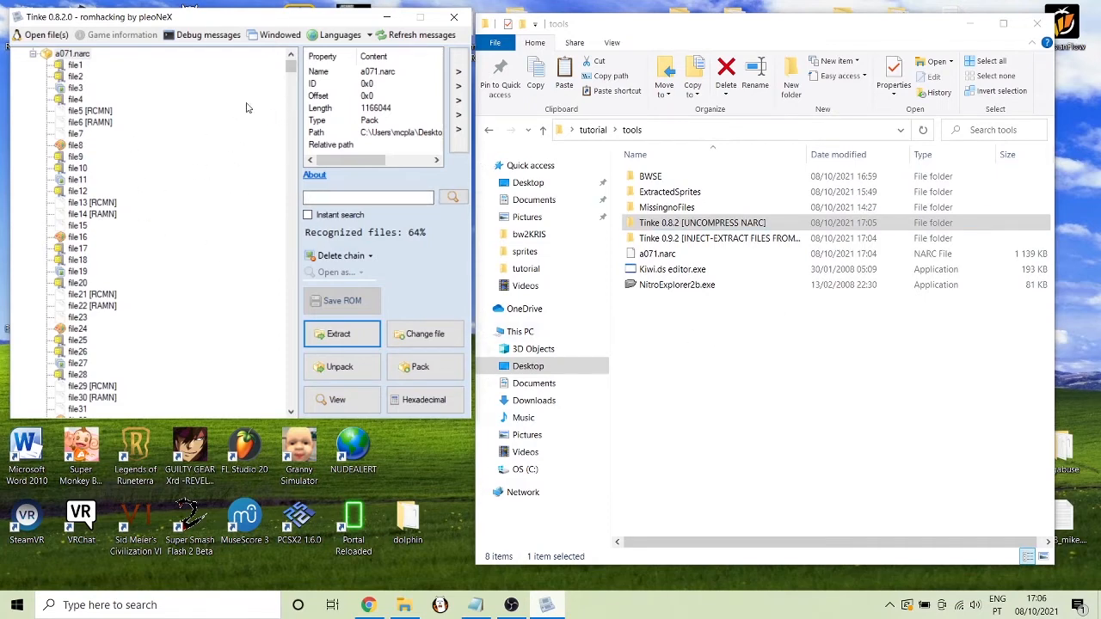
left_click(592, 130)
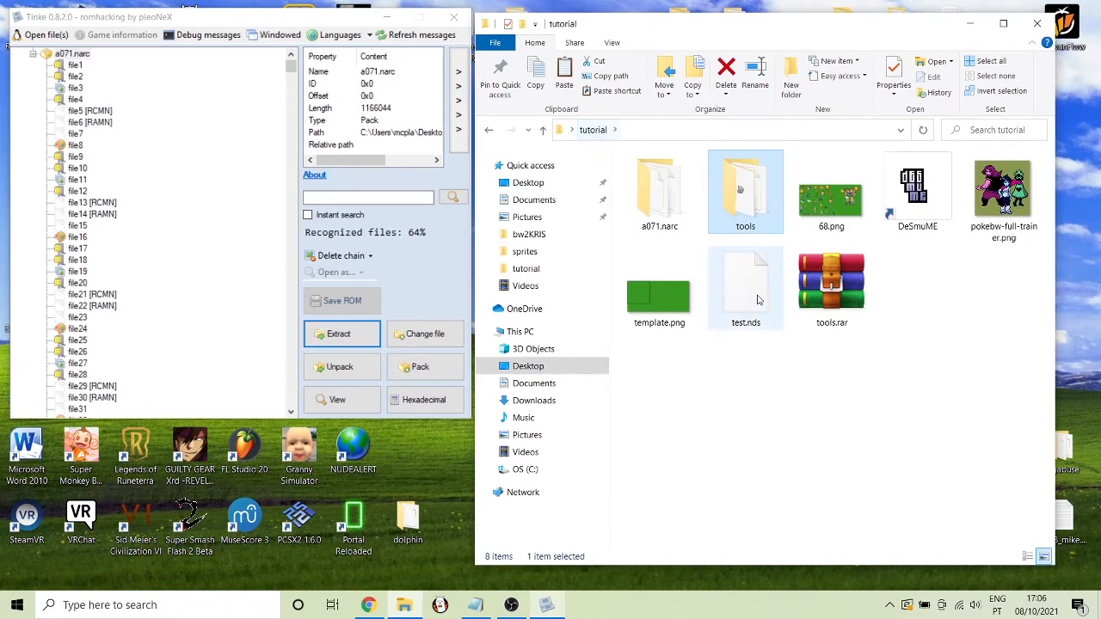
Check the contents of the extracted a071.narc folder, return to the tutorial folder and close Tinke 0.8.2
double_click(659, 194)
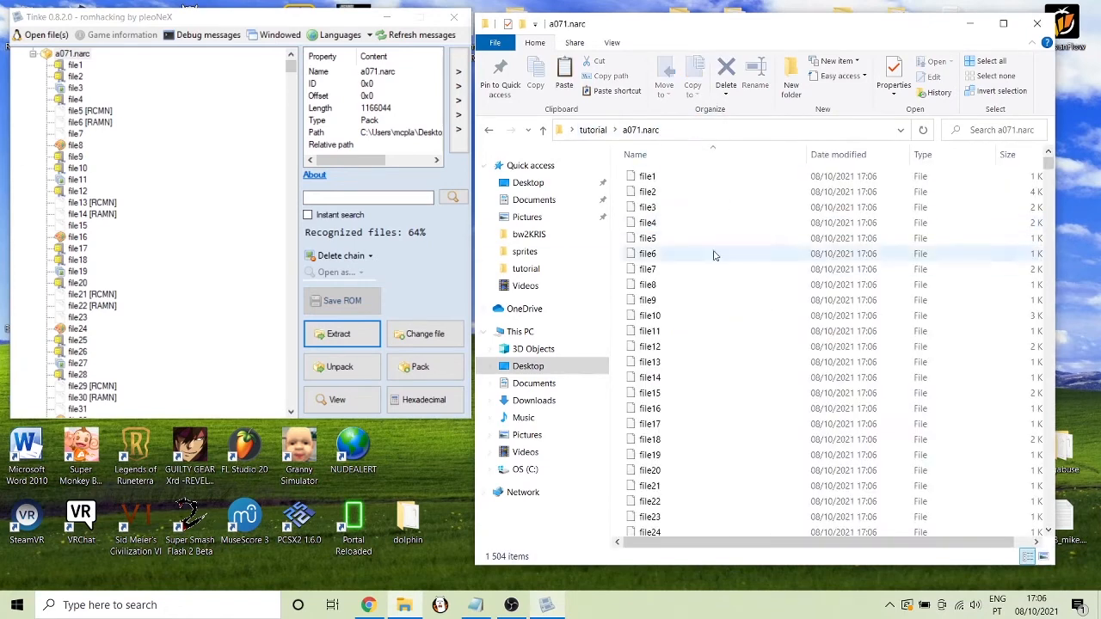
left_click(594, 131)
left_click(701, 393)
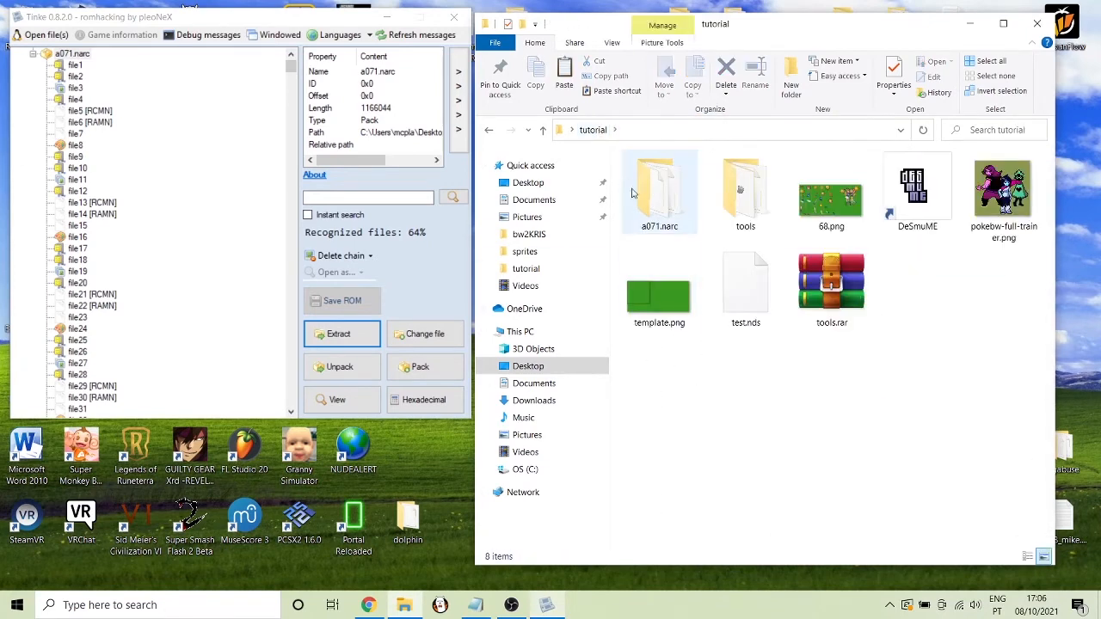
left_click(460, 19)
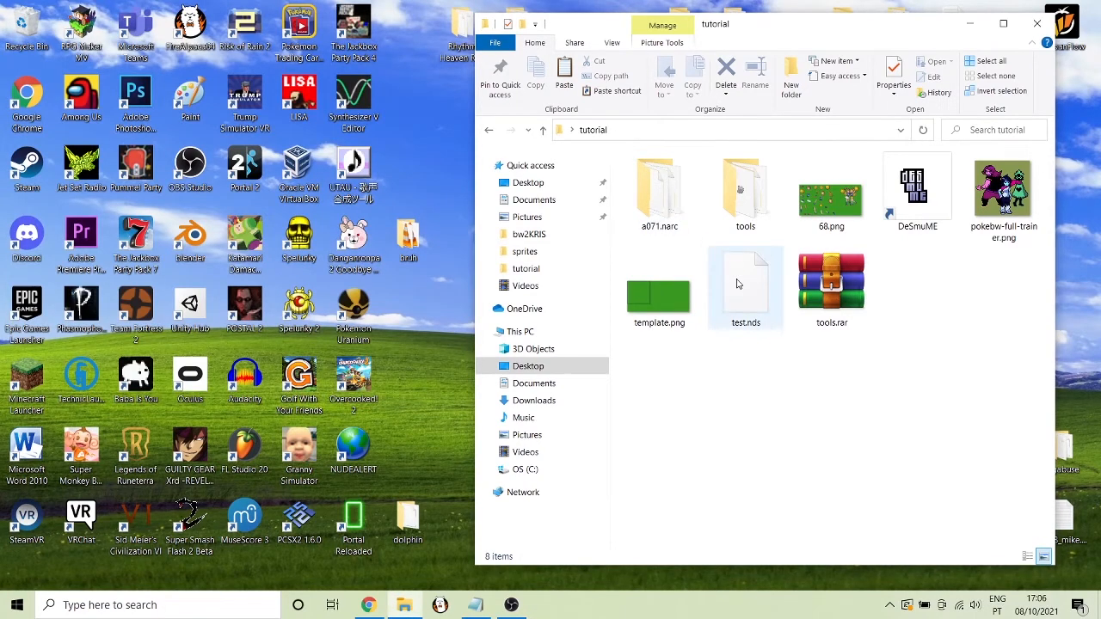
Launch BWSE.exe from the BWSE folder inside the tutorial's tools folder
double_click(741, 194)
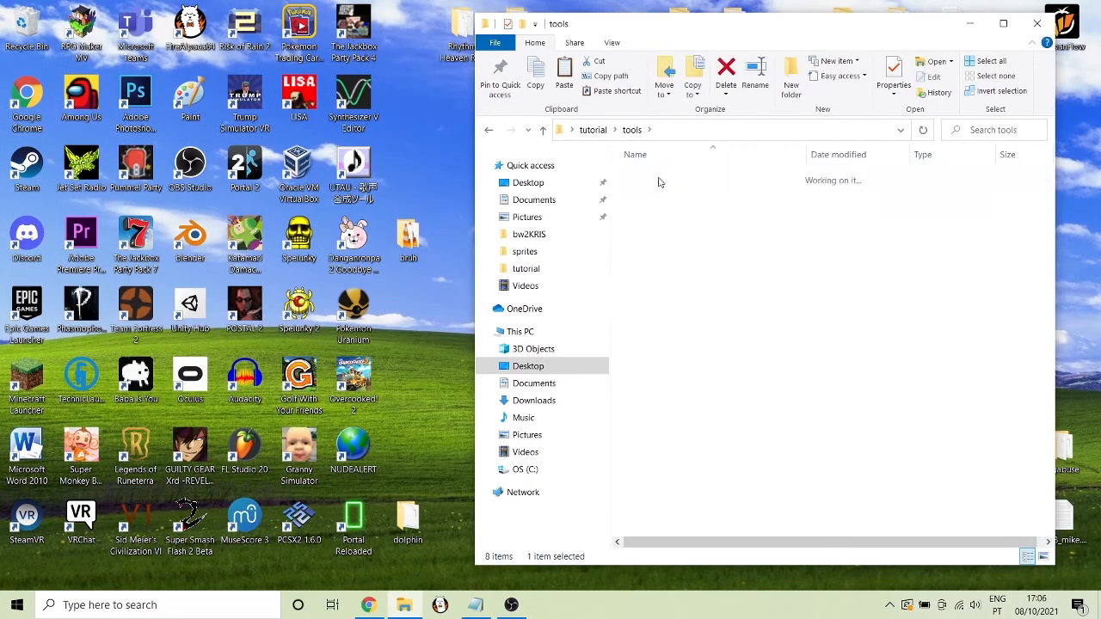
double_click(664, 178)
left_click(674, 176)
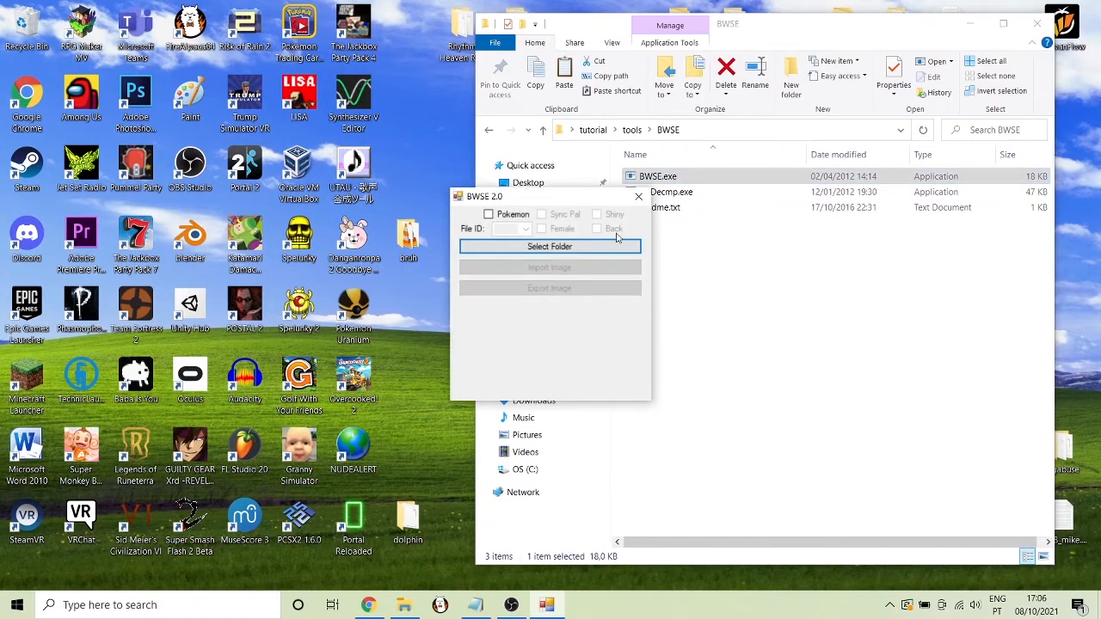
Load the a071.narc folder from the Desktop's tutorial folder into BWSE and rename all its files to the required format
left_click(605, 255)
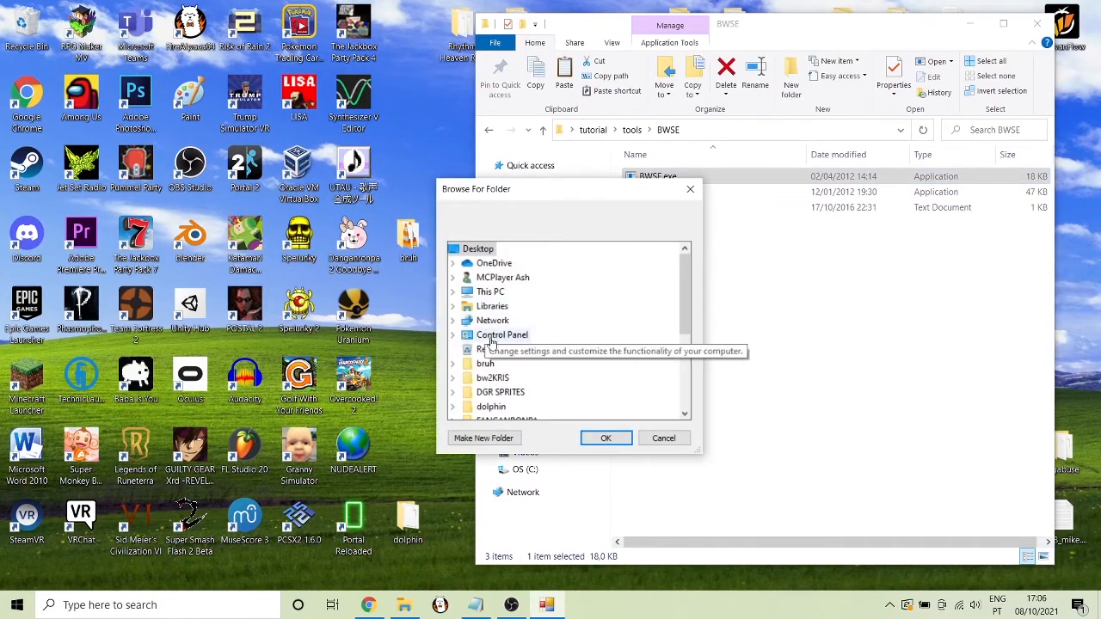
scroll(469, 339, "down", 1)
scroll(461, 337, "down", 3)
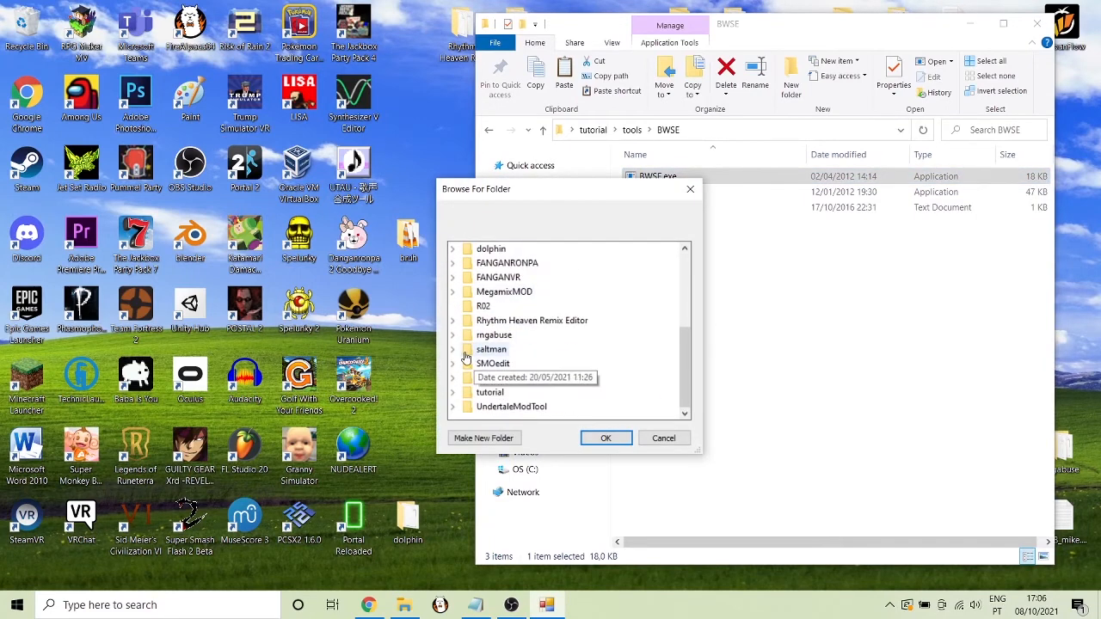
left_click(453, 393)
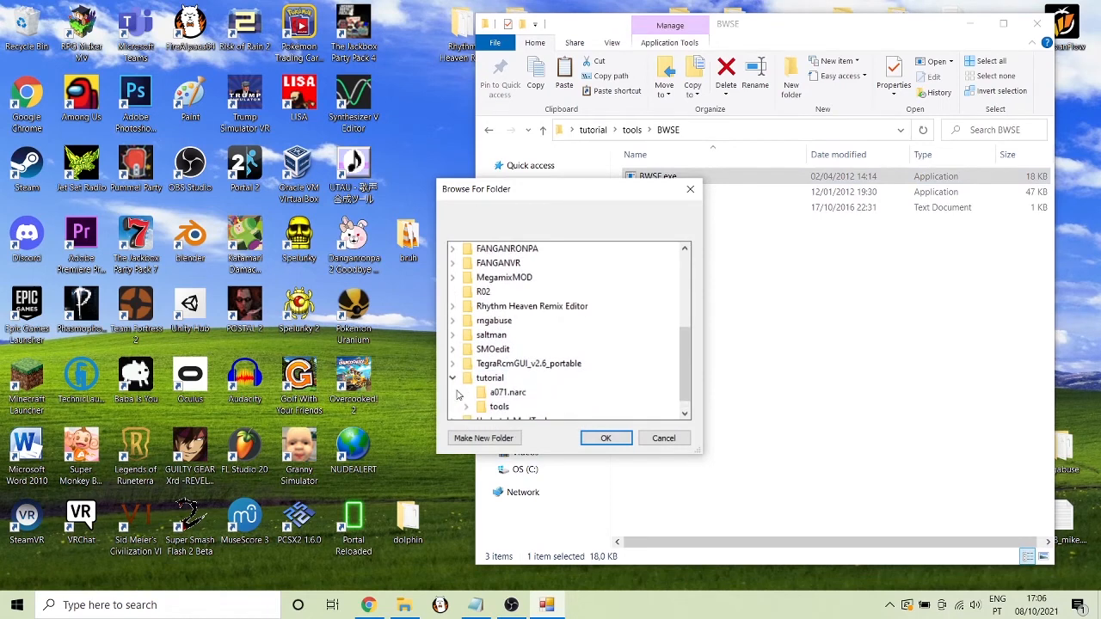
left_click(511, 384)
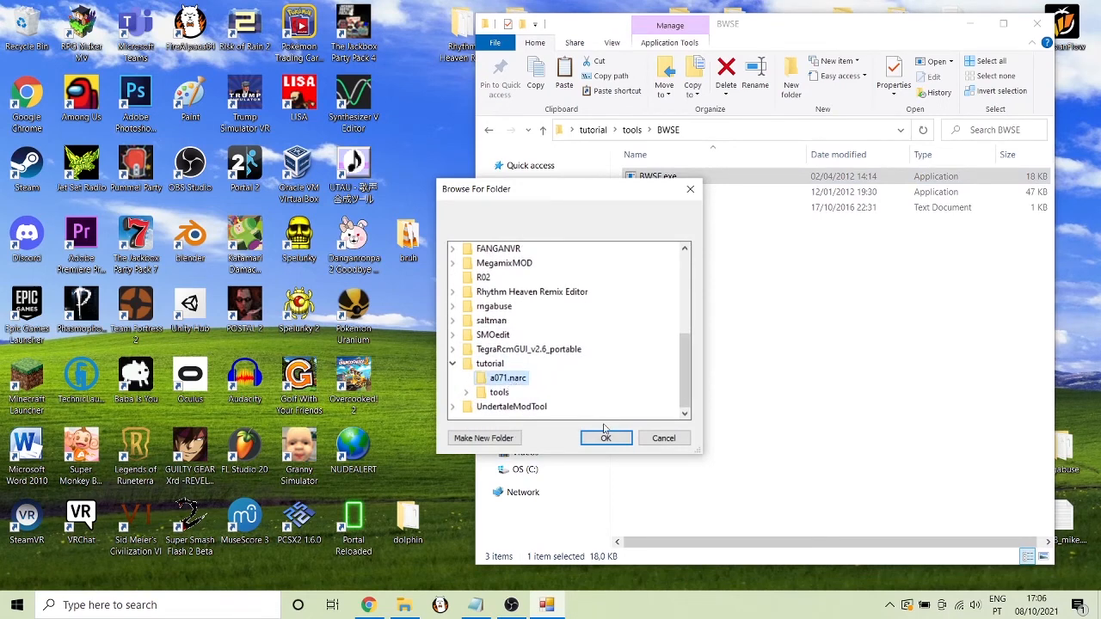
left_click(605, 438)
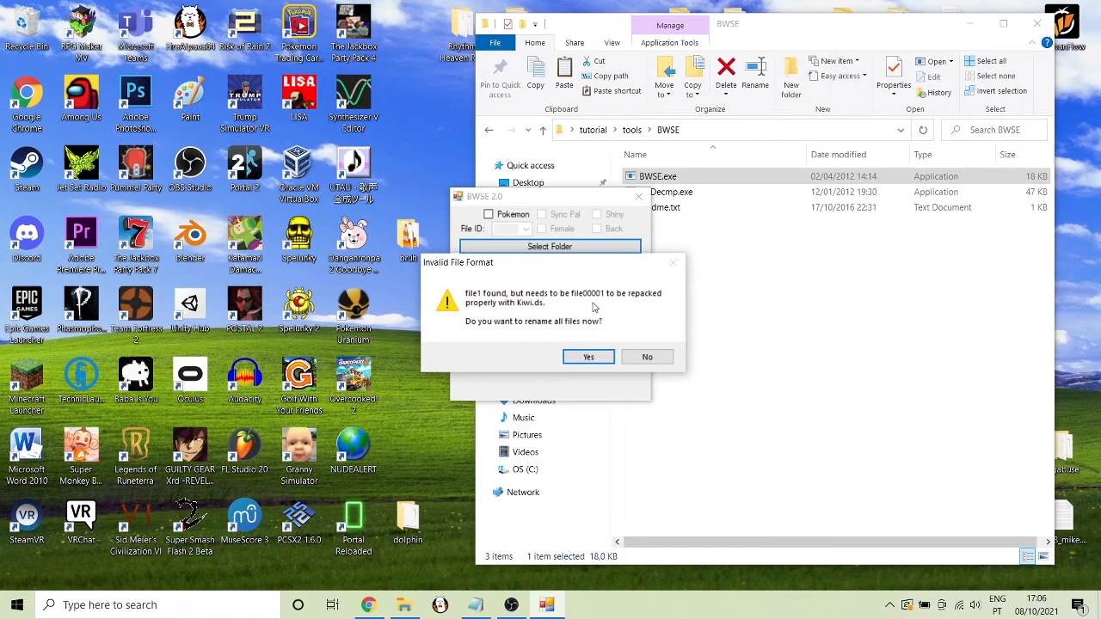
left_click(584, 358)
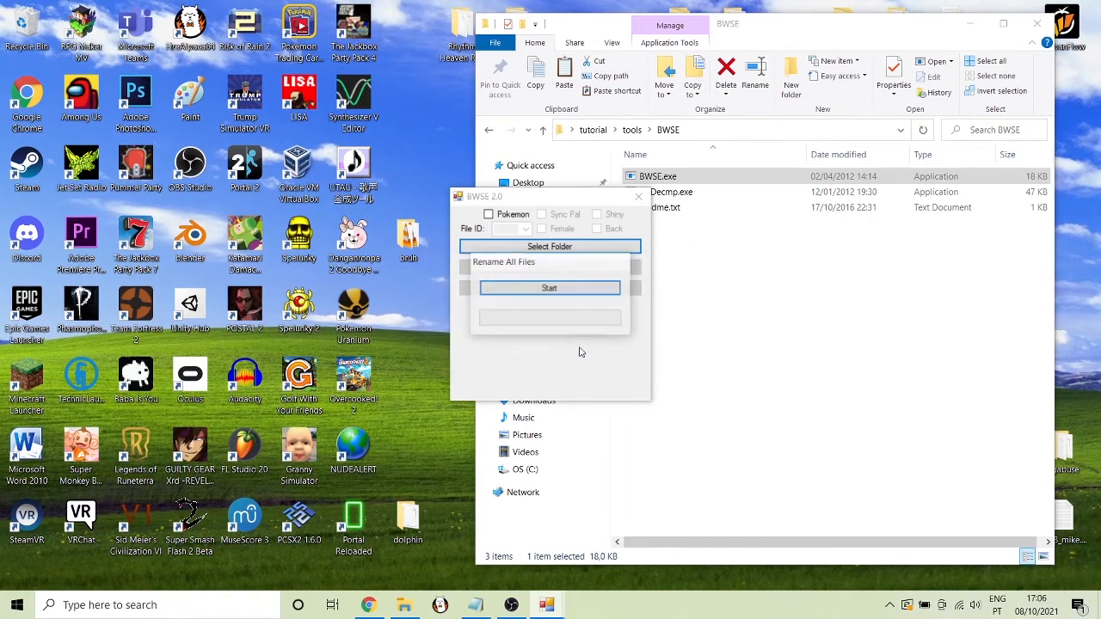
left_click(539, 293)
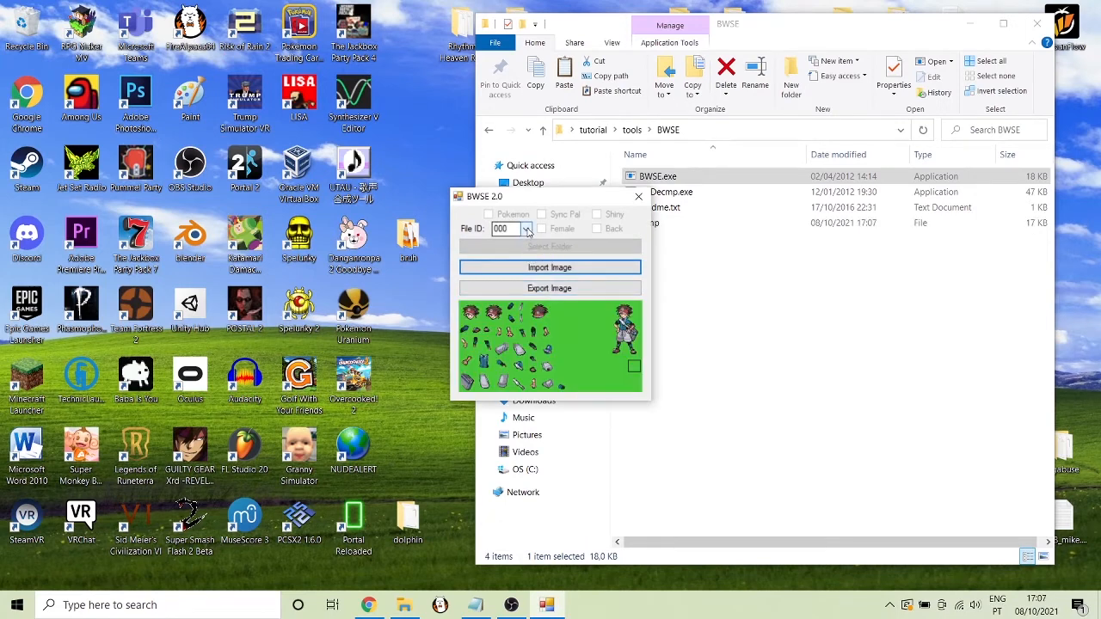
Examine the trainer sprite sheets by stepping through the file IDs up to 042
scroll(527, 231, "down", 10)
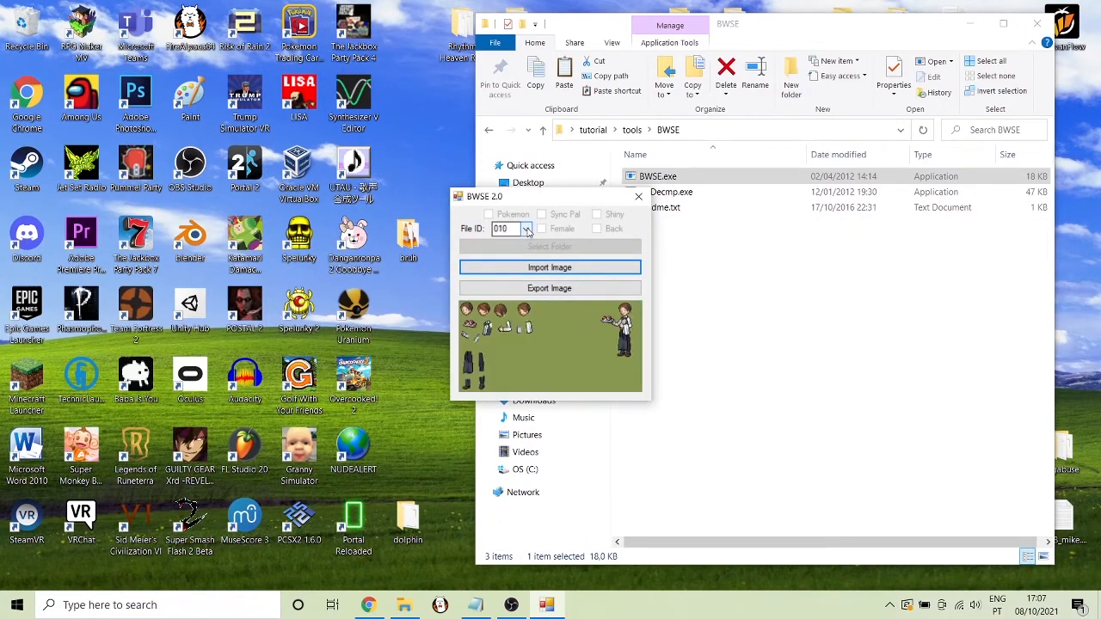
scroll(527, 231, "down", 10)
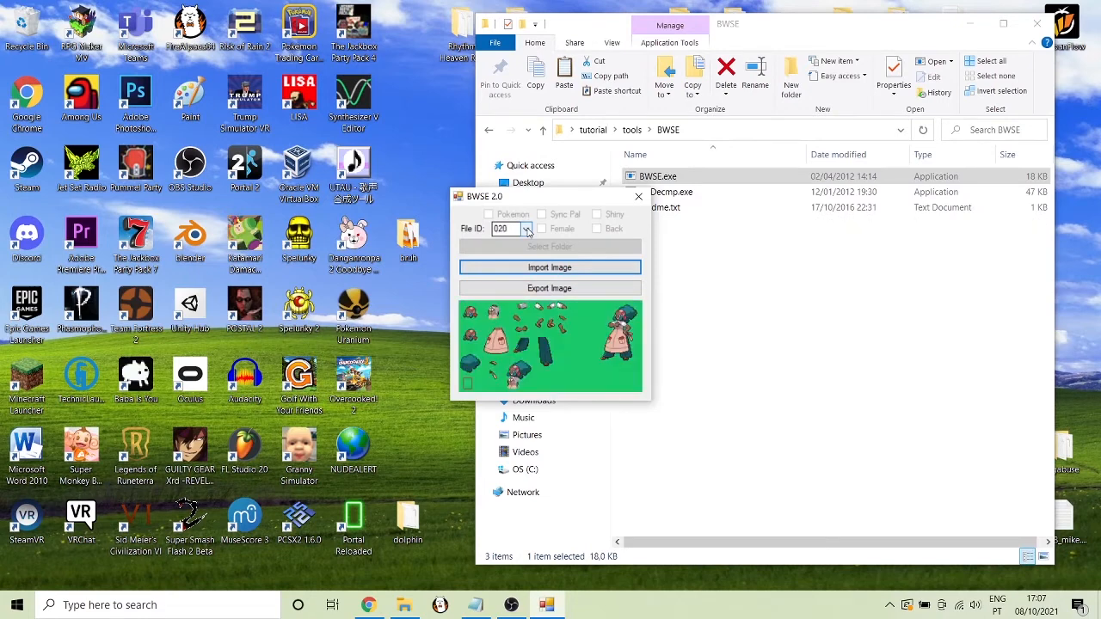
scroll(527, 230, "up", 7)
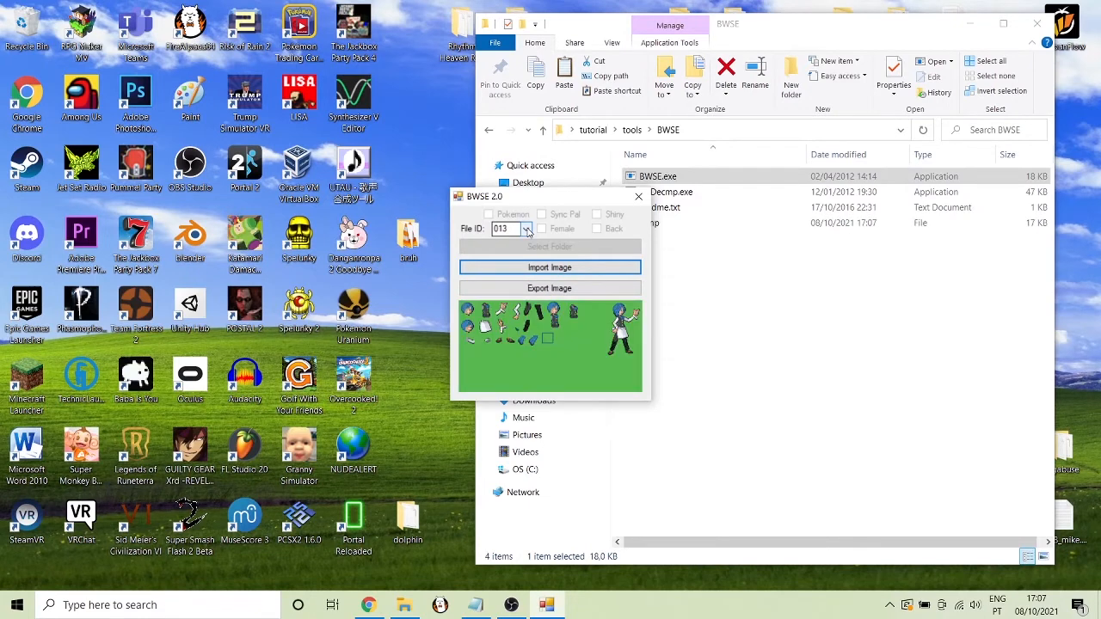
scroll(527, 230, "down", 4)
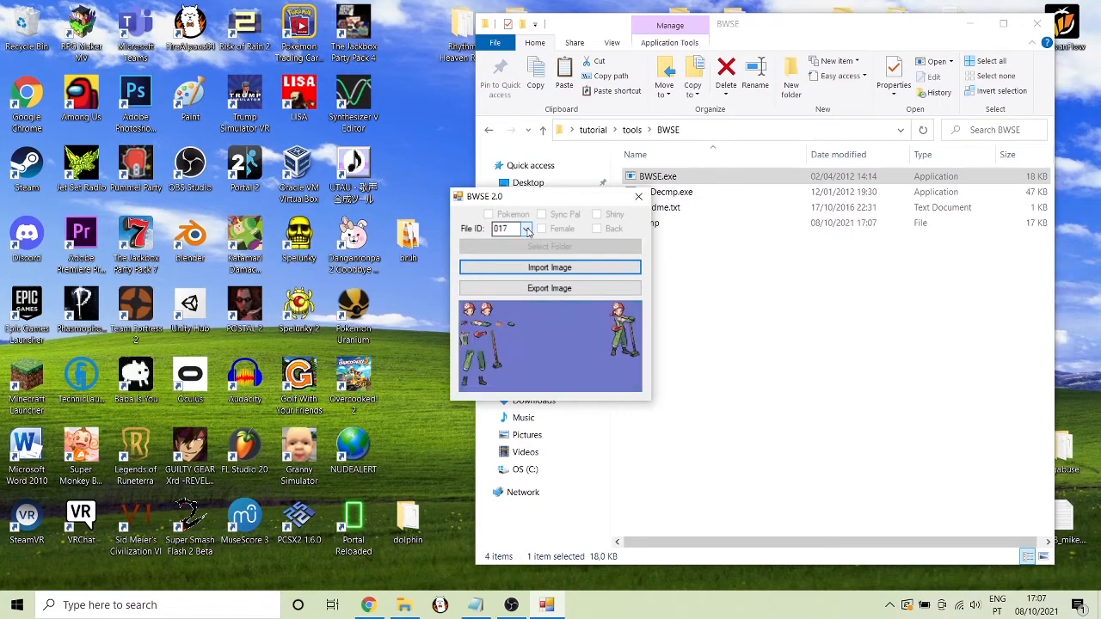
scroll(527, 231, "down", 5)
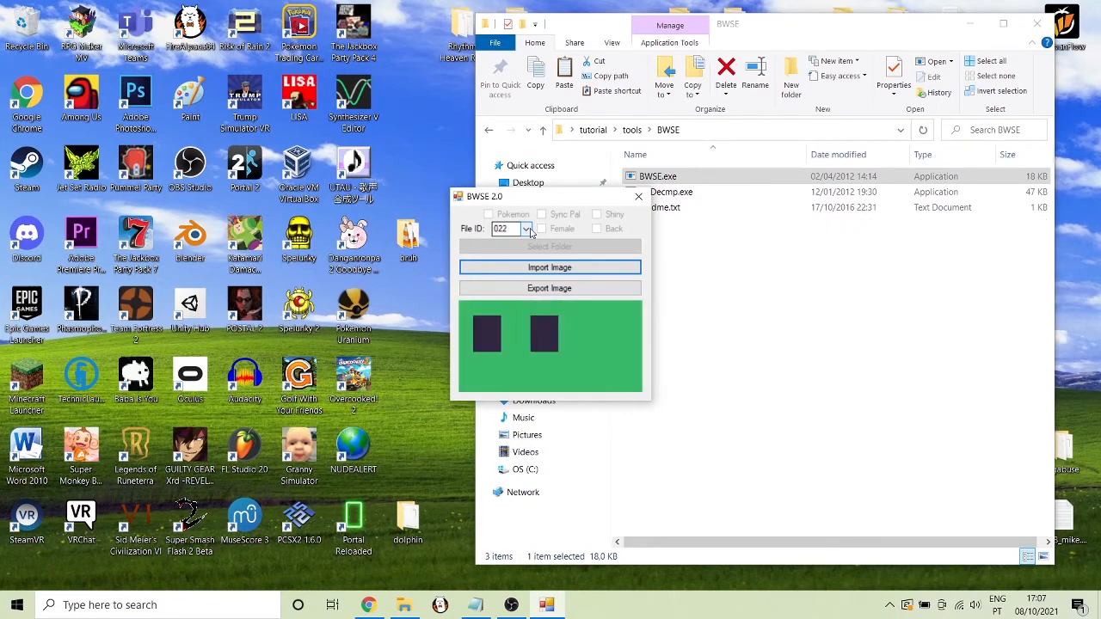
scroll(531, 231, "down", 7)
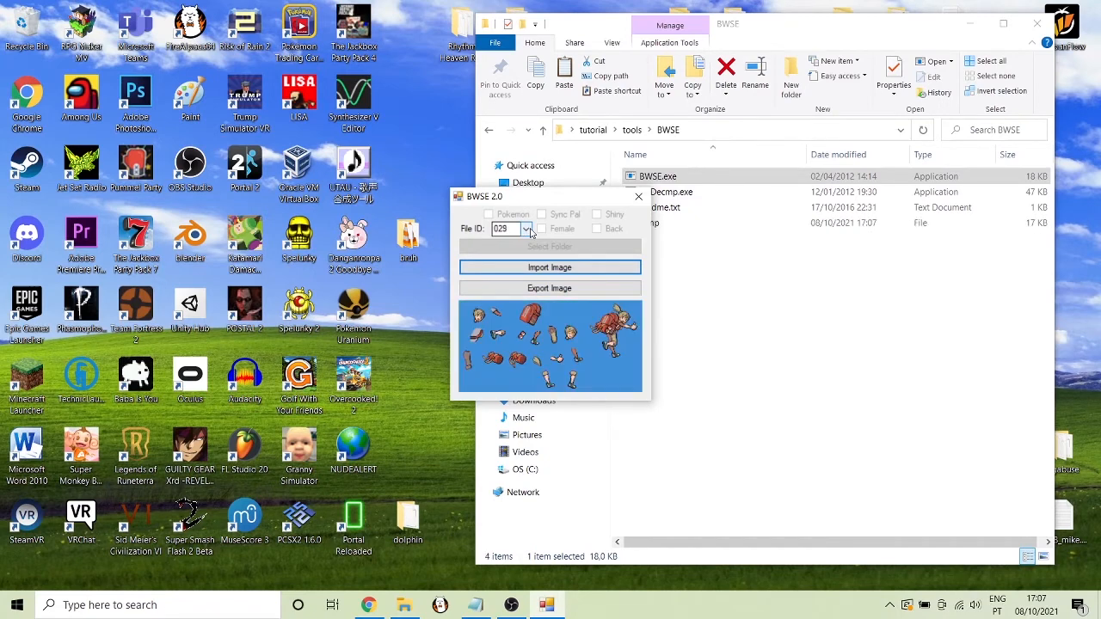
scroll(530, 231, "down", 4)
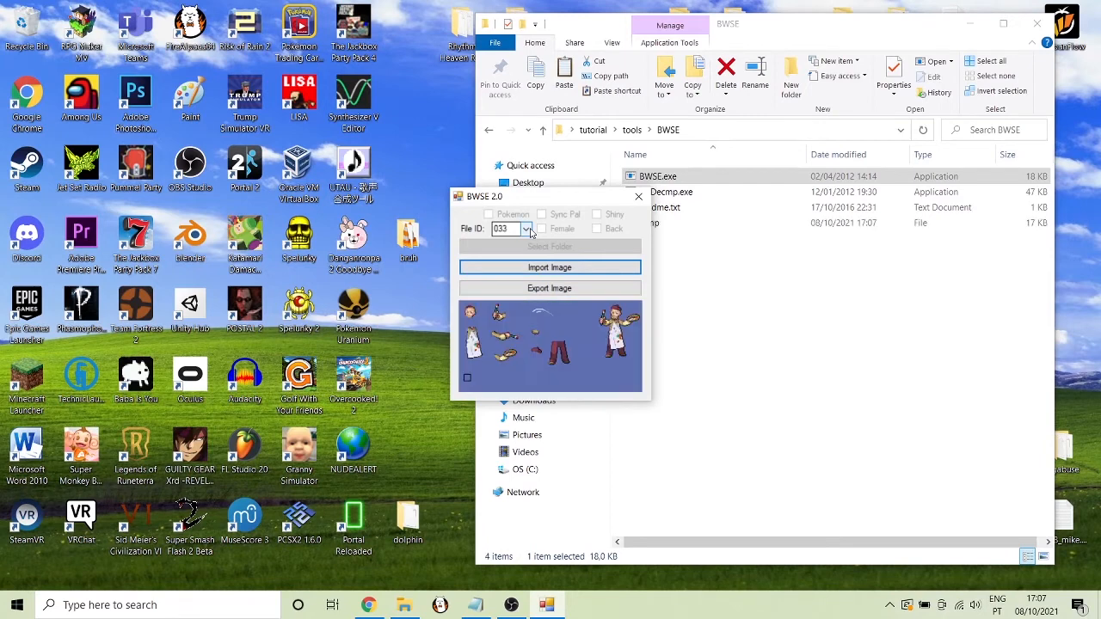
scroll(531, 230, "down", 5)
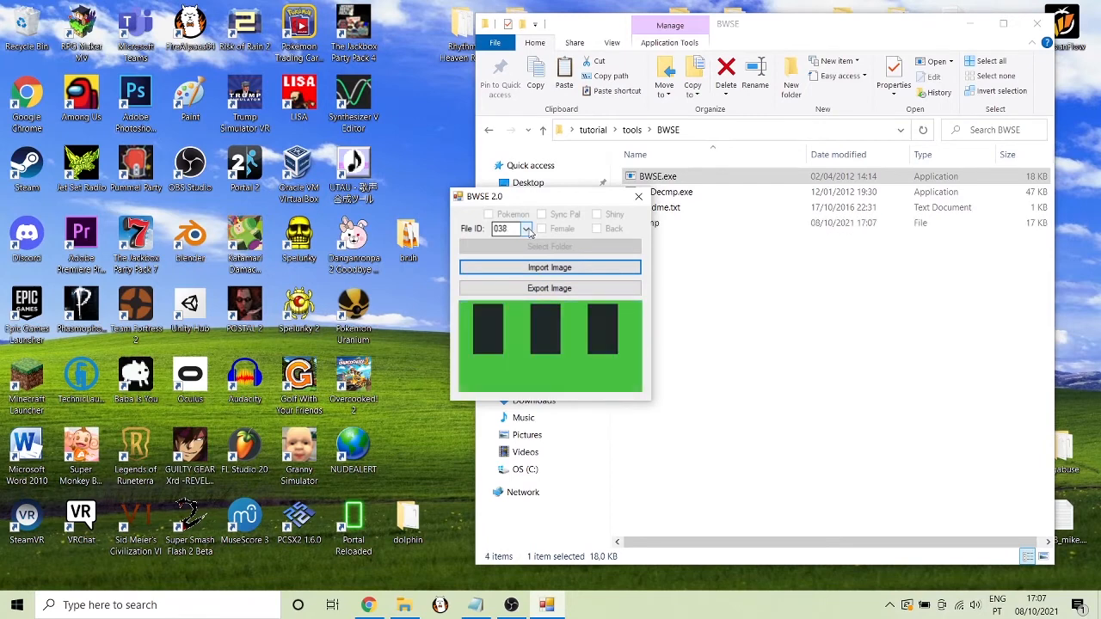
scroll(530, 231, "down", 4)
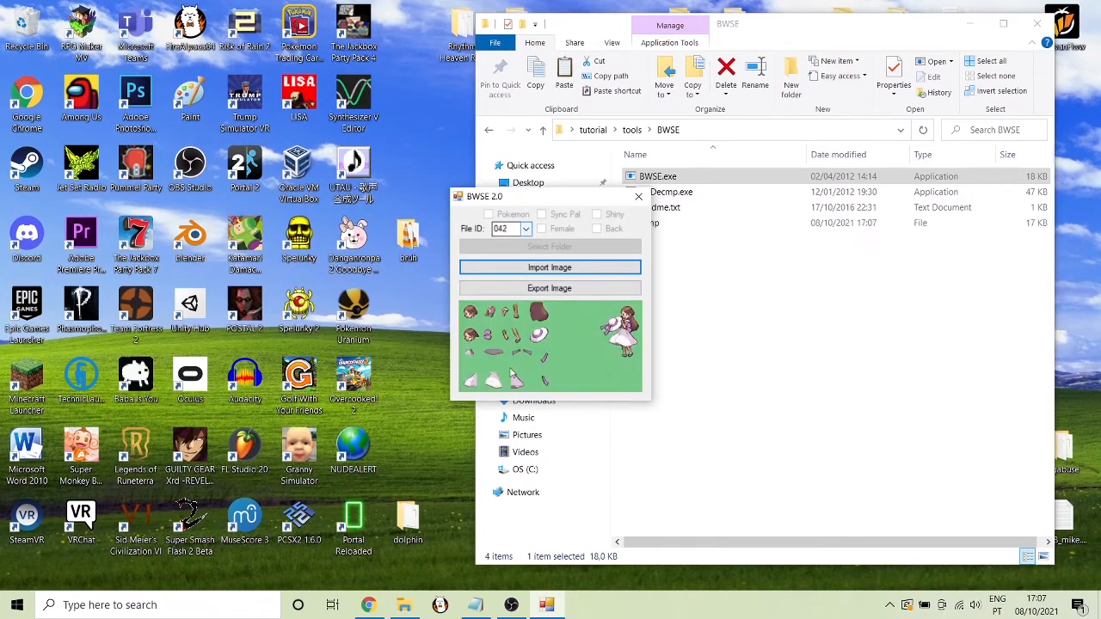
Show the cheerleader sprite sheet with file ID 068 and keep the BWSE window in front
left_click(526, 229)
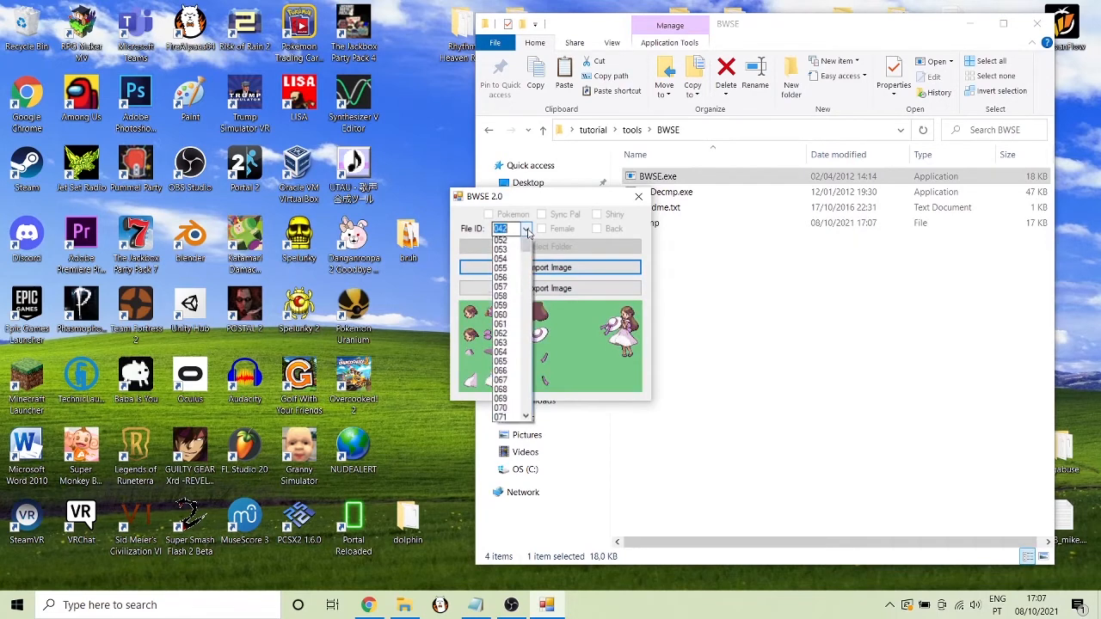
left_click_drag(533, 316, 530, 359)
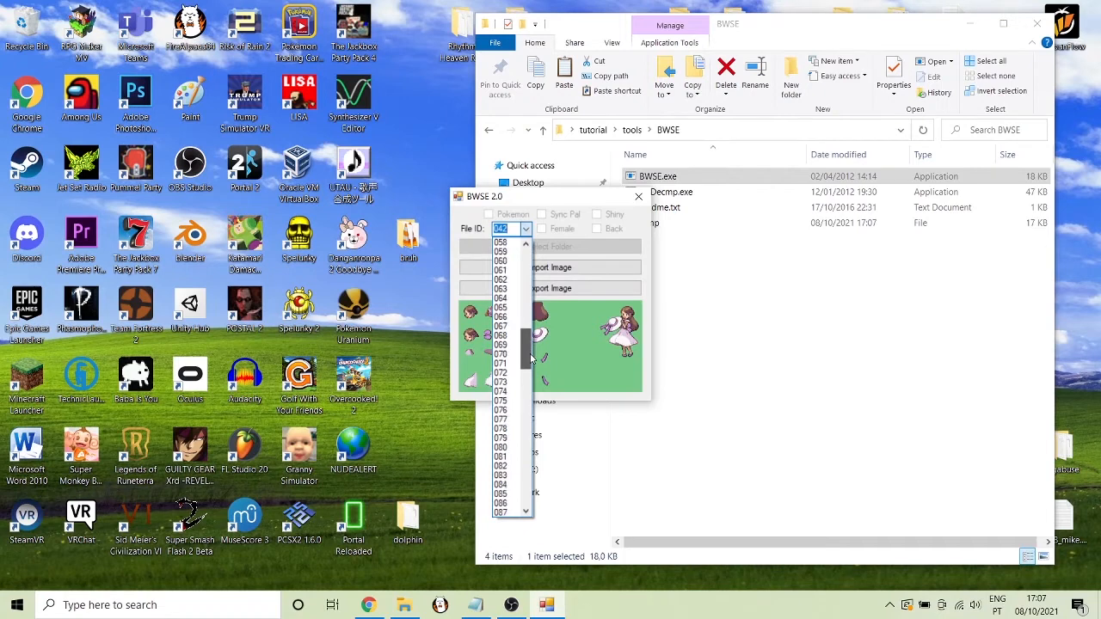
left_click(503, 336)
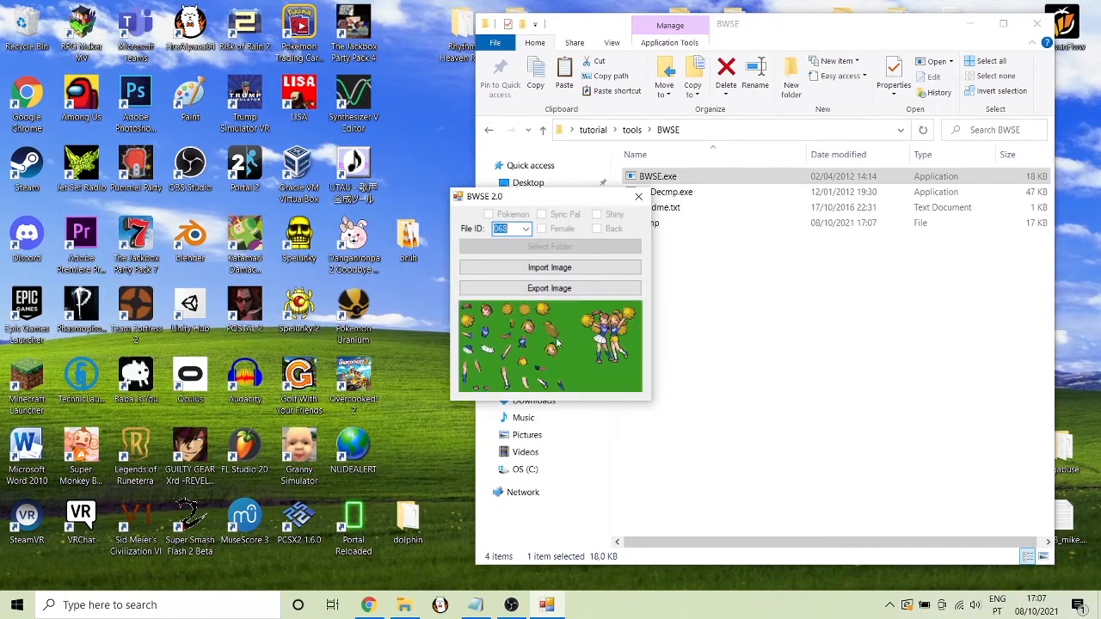
left_click(514, 230)
left_click_drag(513, 204, 550, 201)
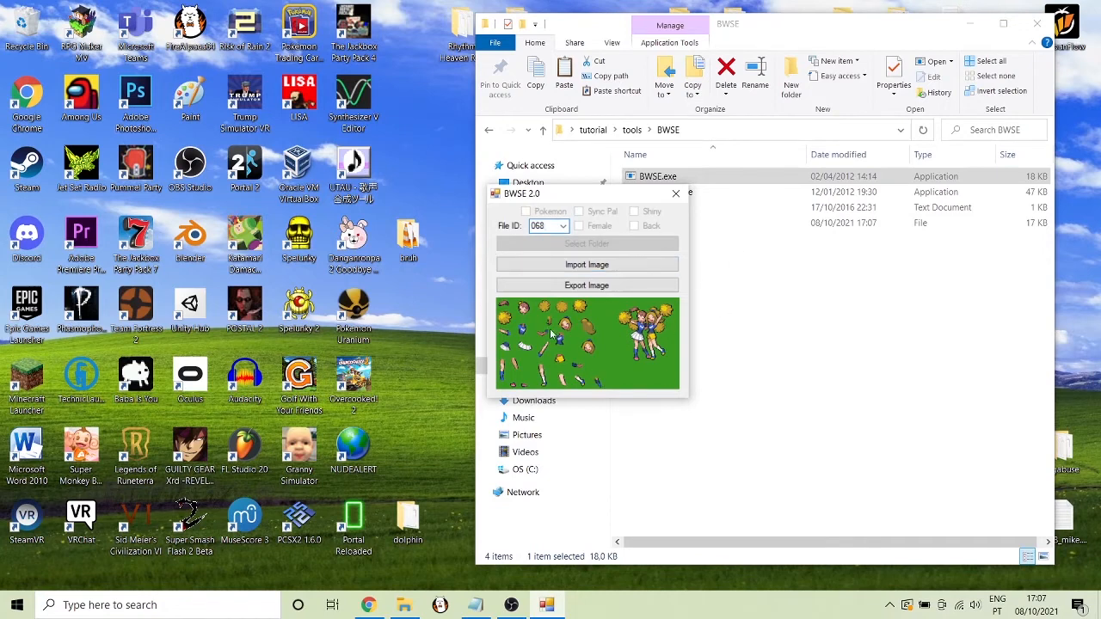
left_click(676, 444)
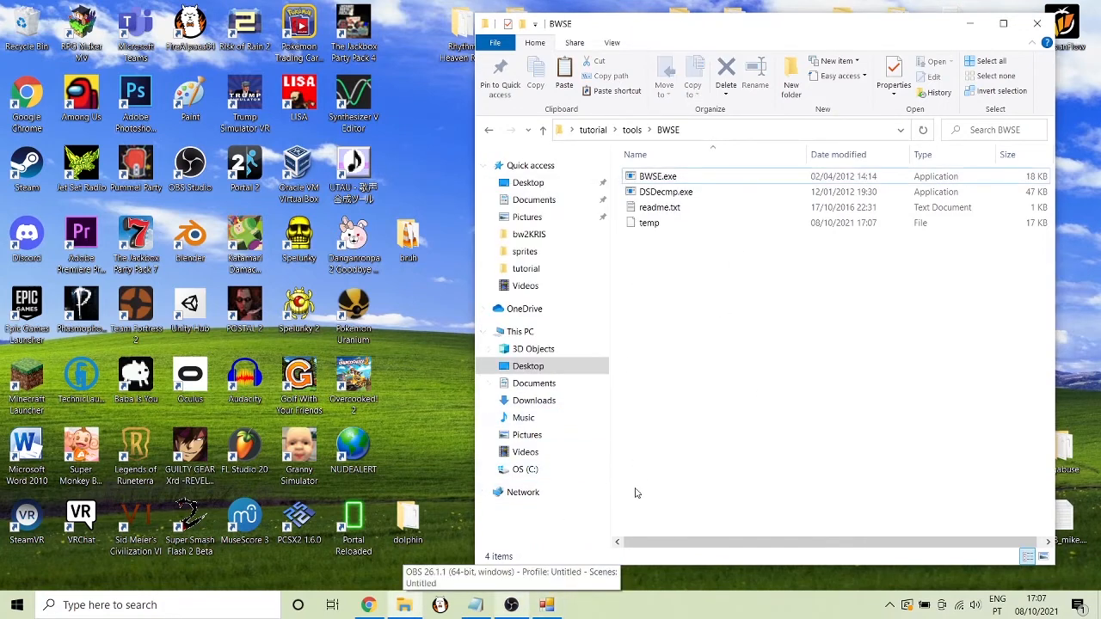
left_click(554, 604)
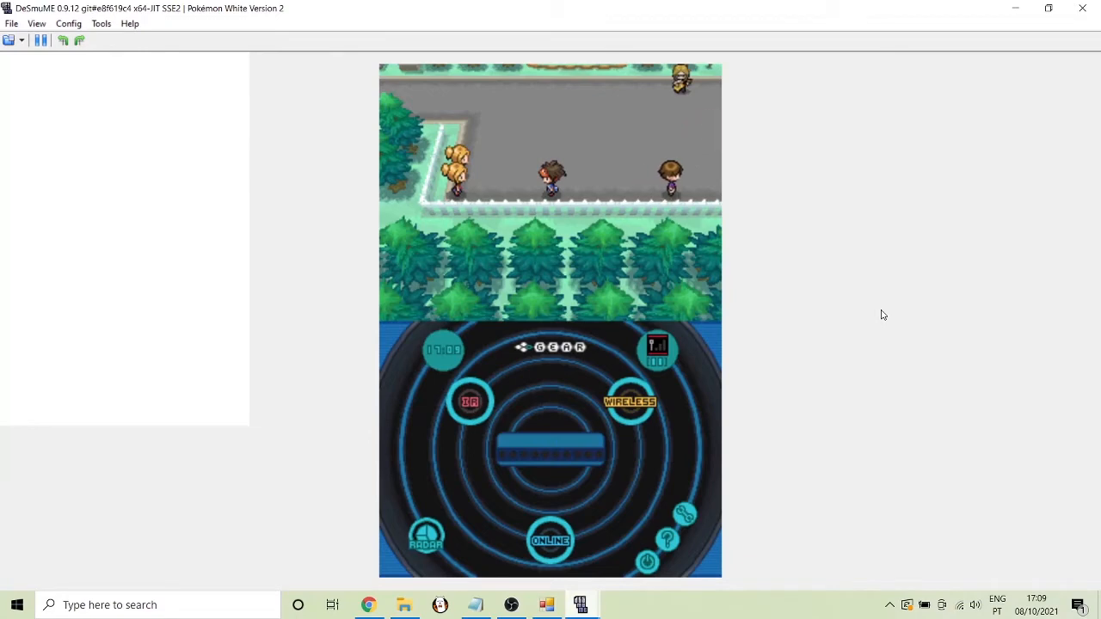
In DeSmuME, walk up to the two blonde trainers in Pokémon White Version 2 and start their double battle
key("Left")
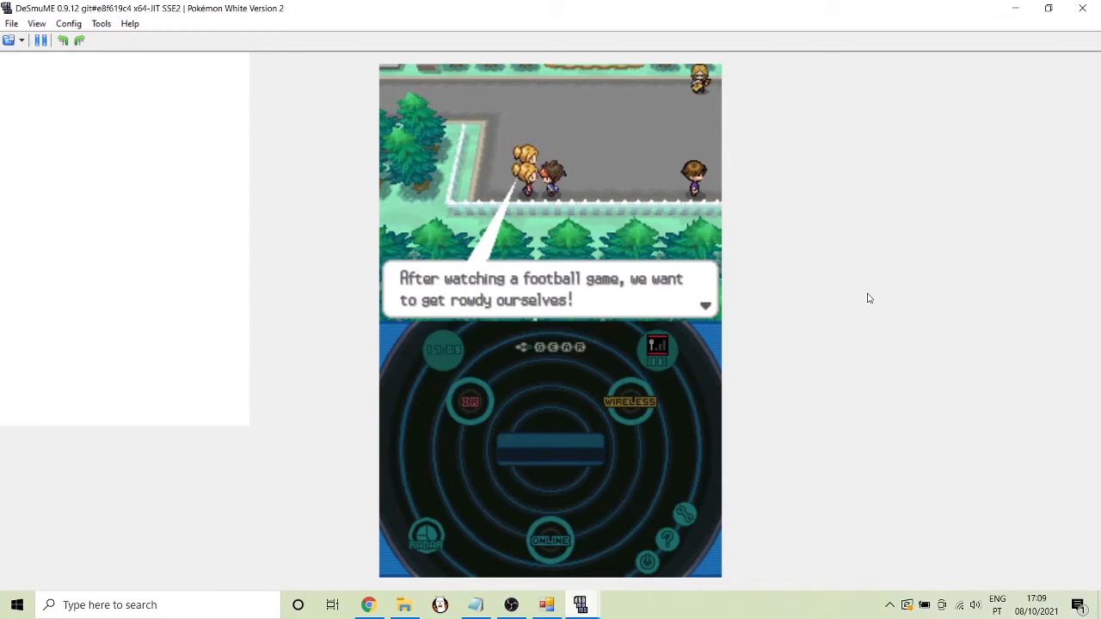
key("x")
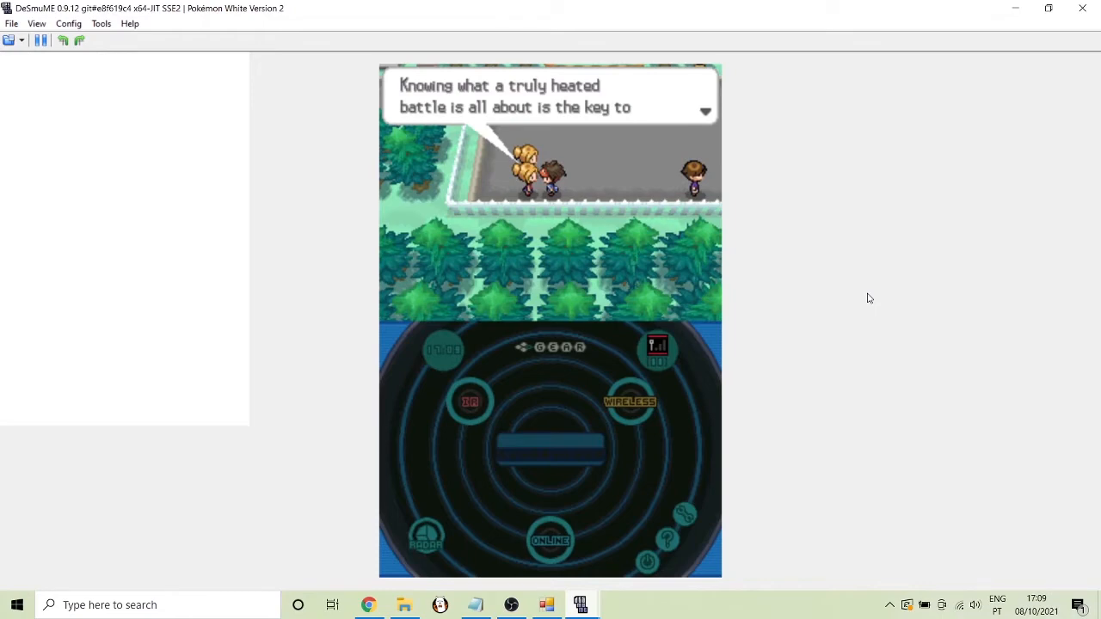
key("x")
key("x")
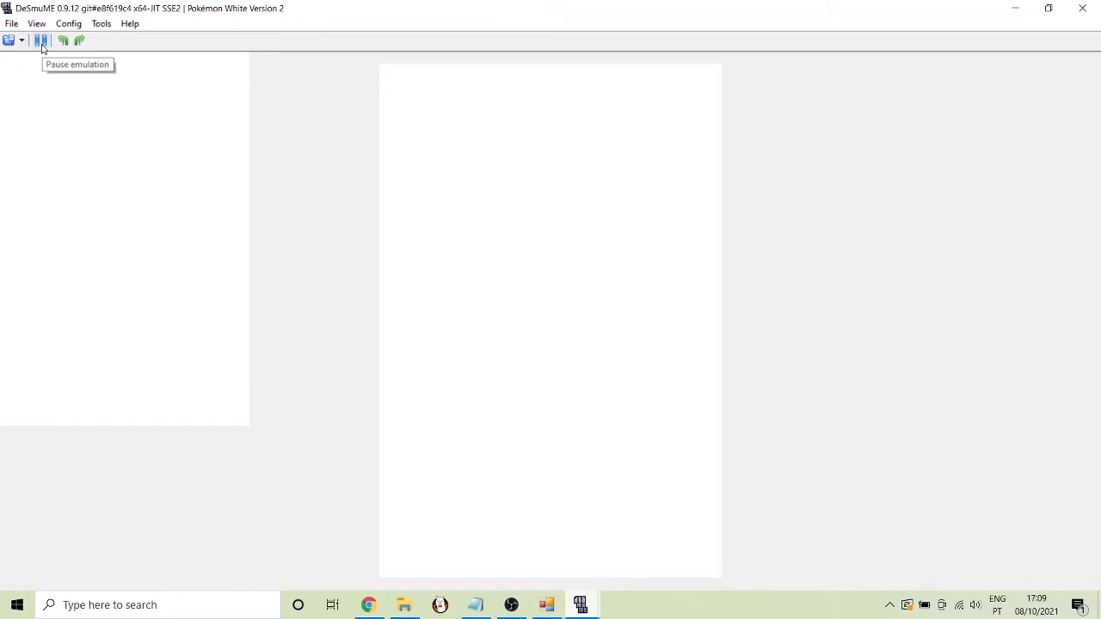
Pause, resume and pause the emulation again to examine the cheerleaders' separated sprite parts in the battle intro
left_click(42, 46)
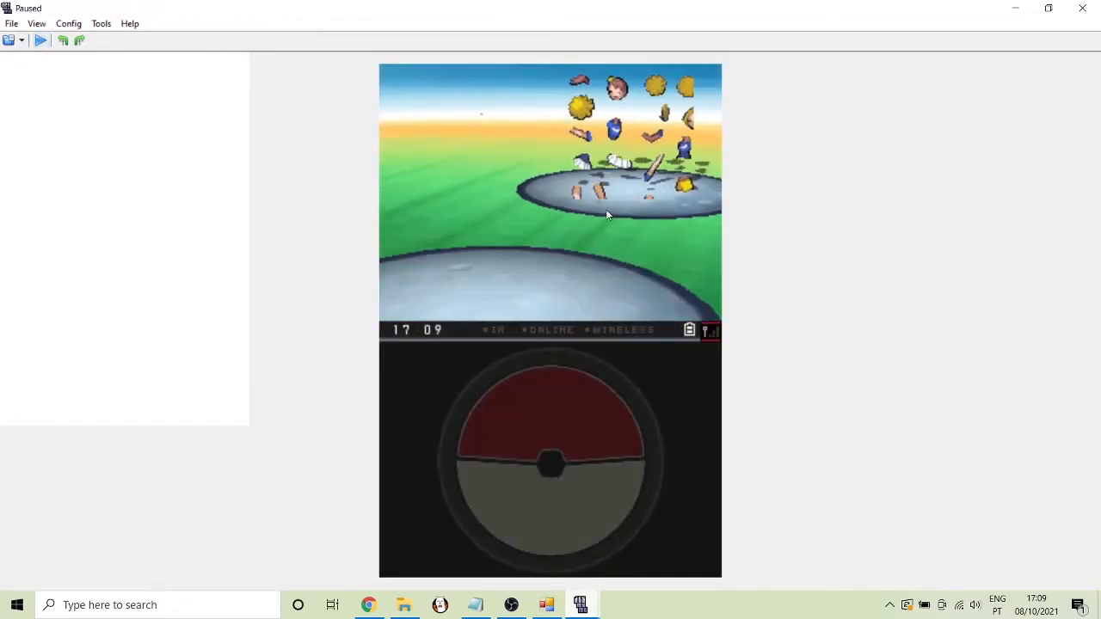
left_click(40, 41)
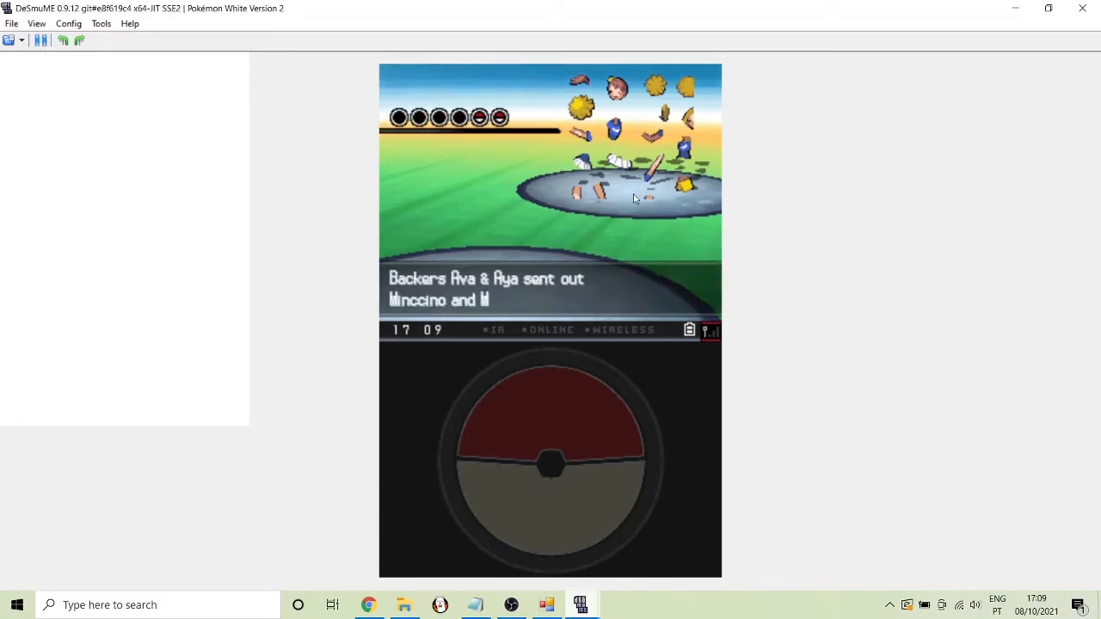
left_click(43, 43)
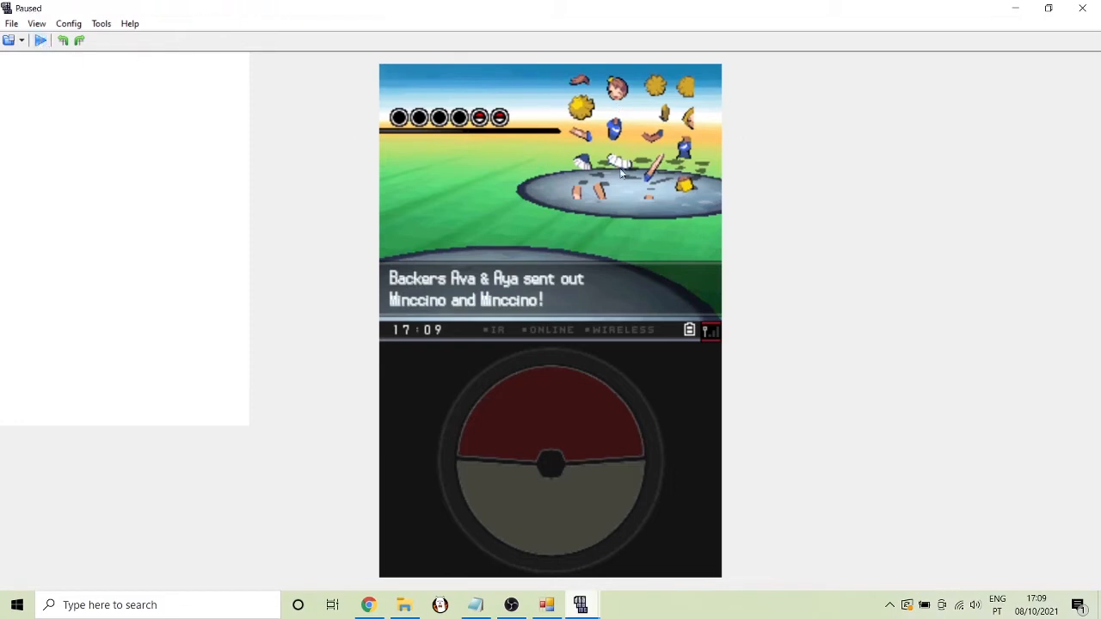
Resume the emulation and fight the two Minccino, using Arcanine's ExtremeSpeed
left_click(39, 41)
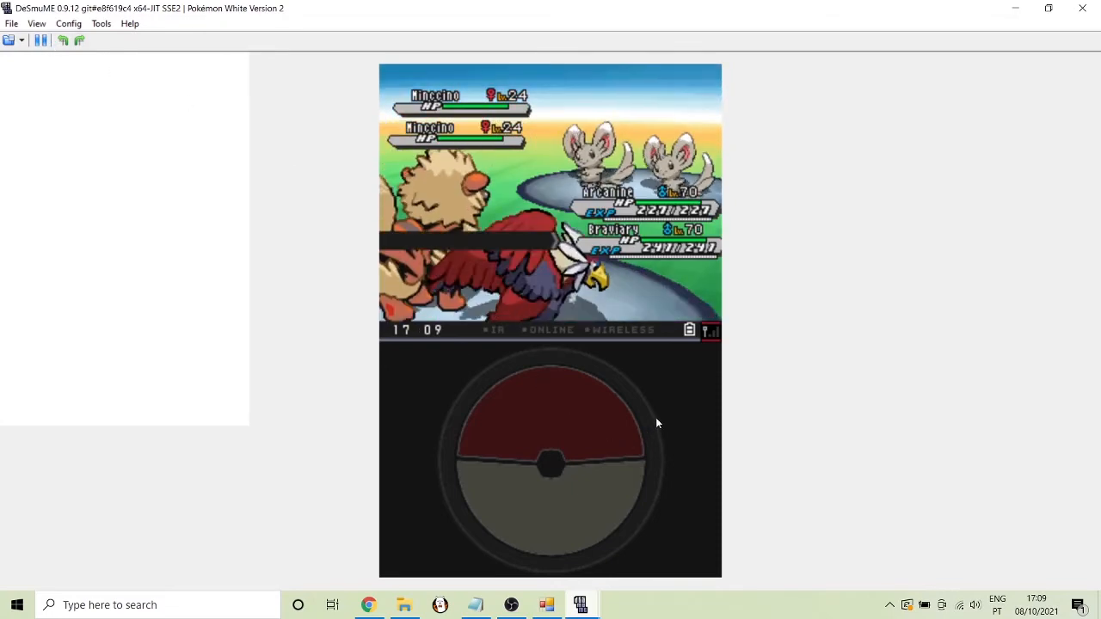
left_click(649, 409)
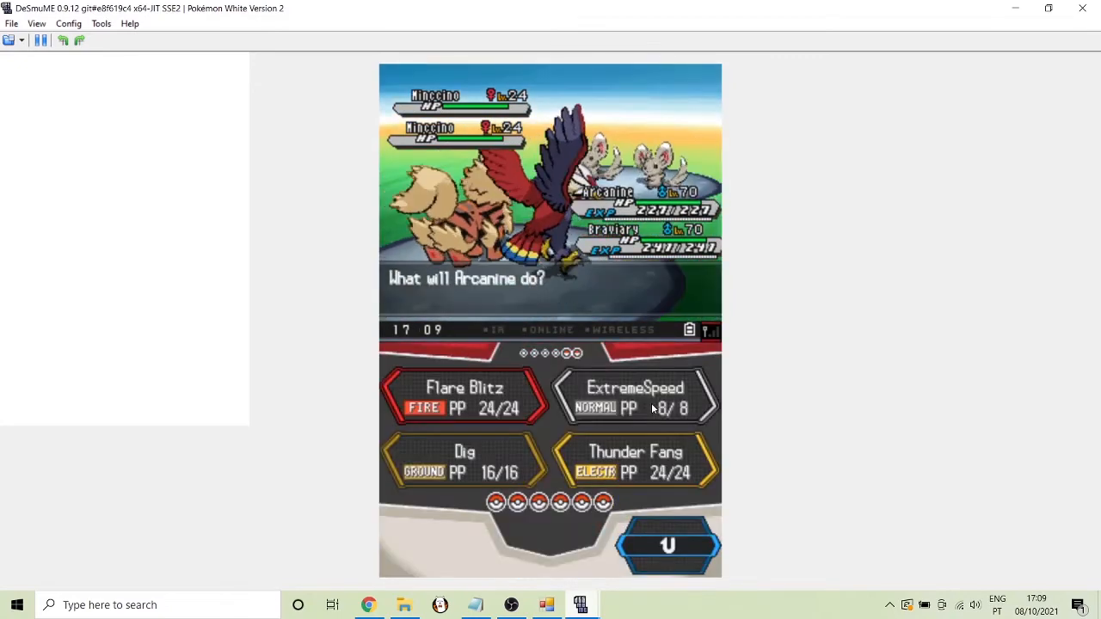
left_click(651, 409)
left_click(651, 409)
left_click(648, 409)
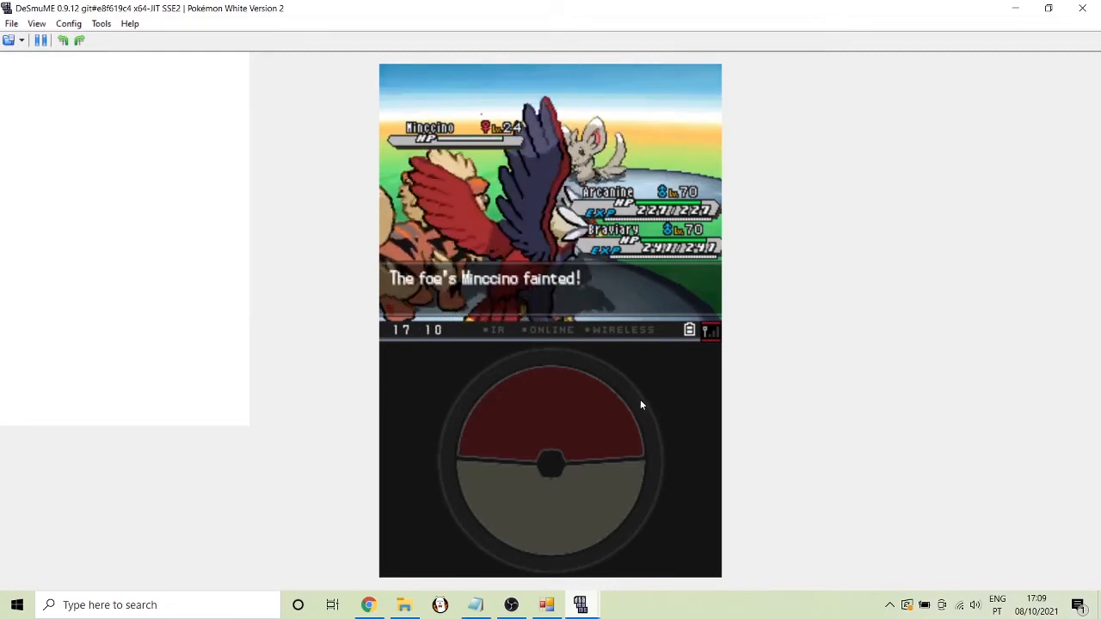
Pause and resume the emulation as the battle ends, and pause it again after Backers Ava & Aya are defeated
left_click(42, 41)
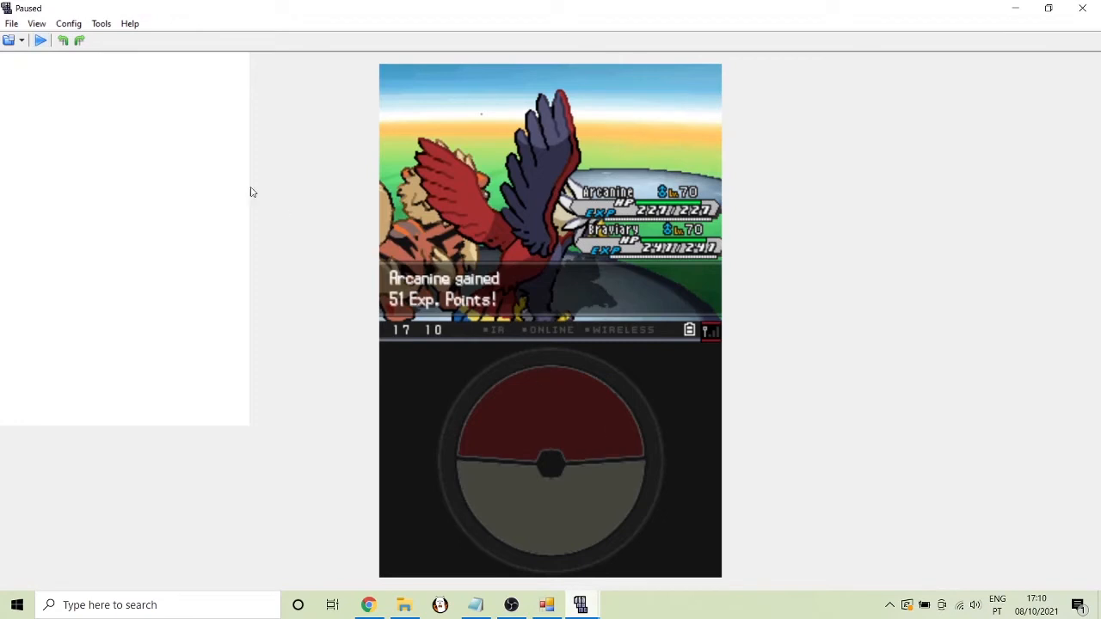
left_click(41, 41)
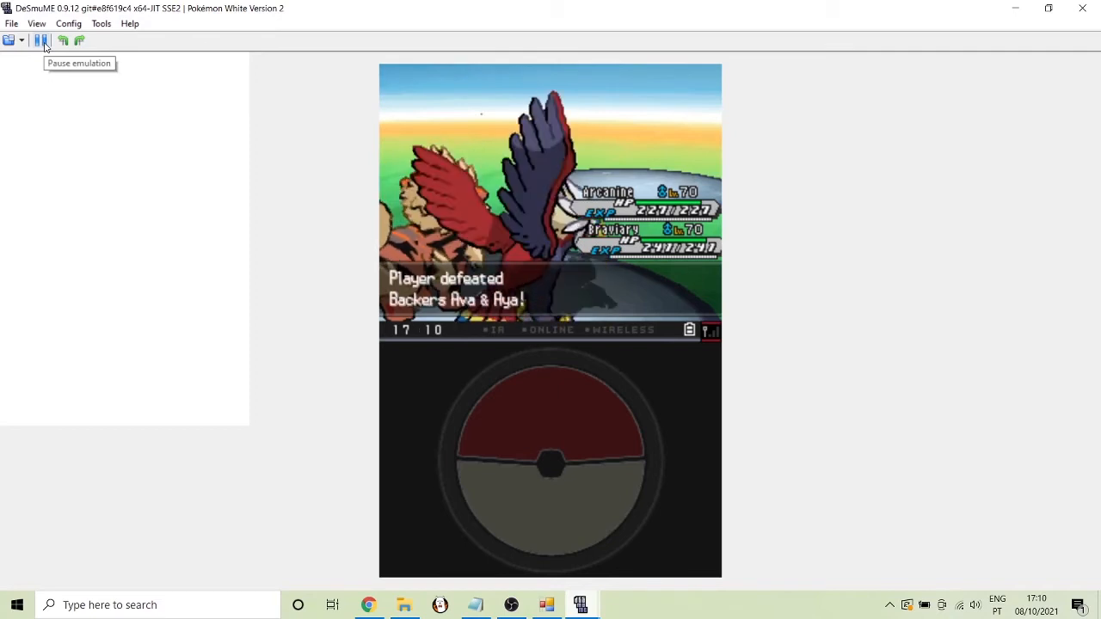
left_click(40, 42)
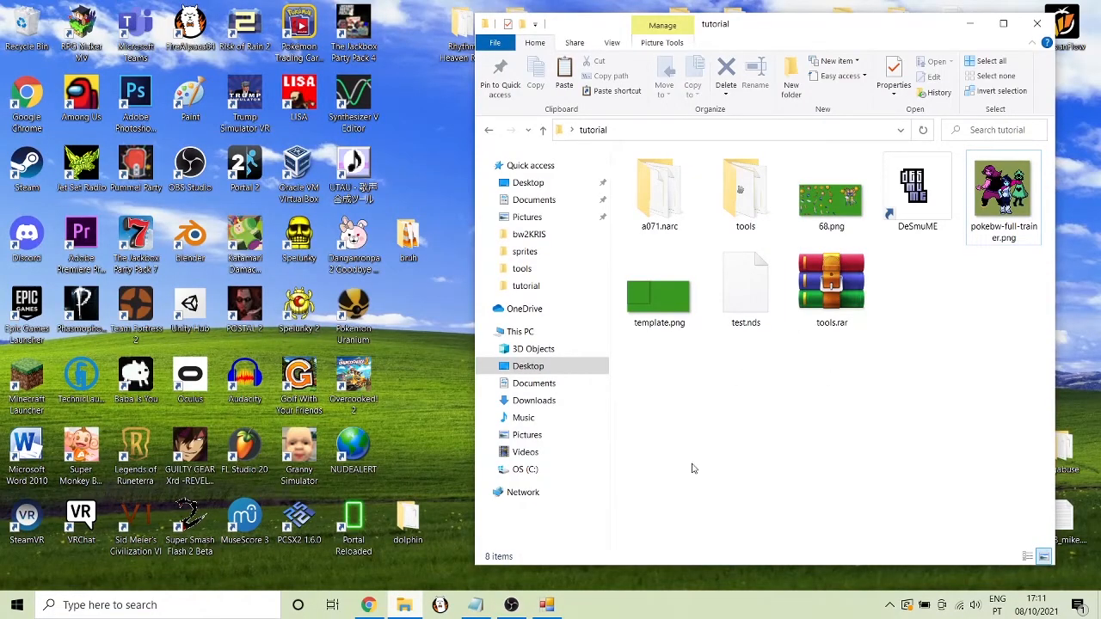
Bring up BWSE, move its window clear of the sprite images in the tutorial folder, and open 68.png in Paint
left_click(547, 605)
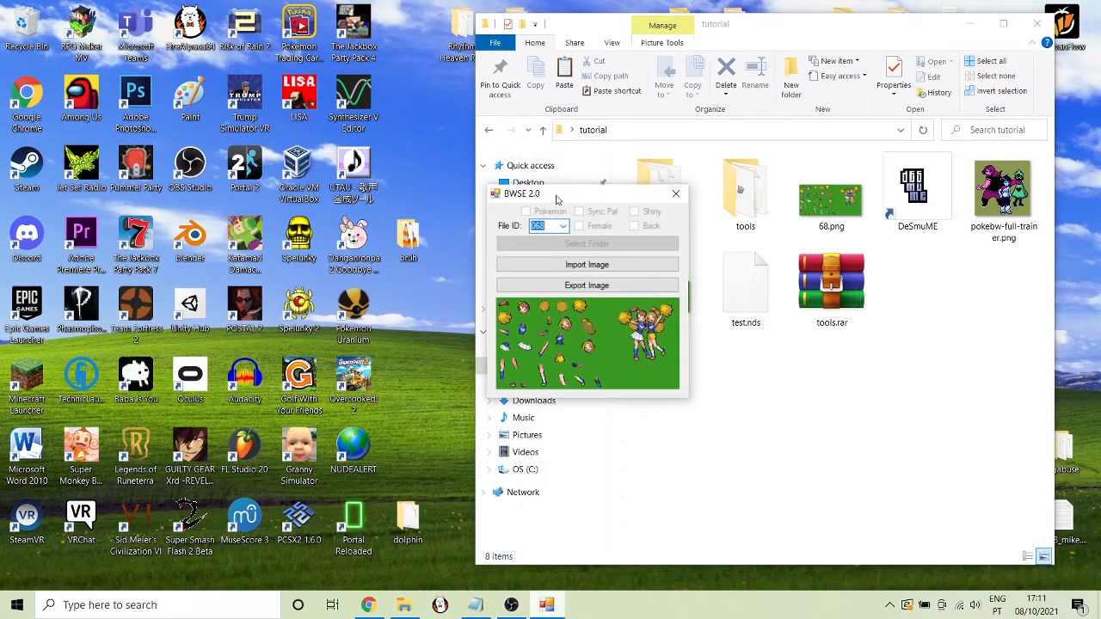
left_click_drag(556, 200, 789, 337)
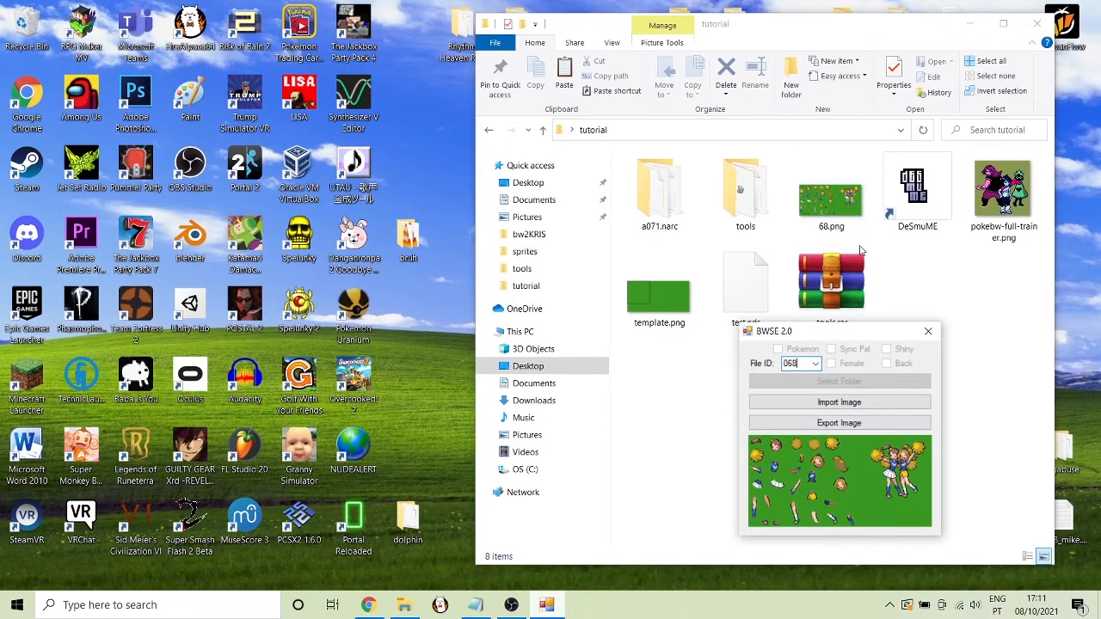
double_click(836, 210)
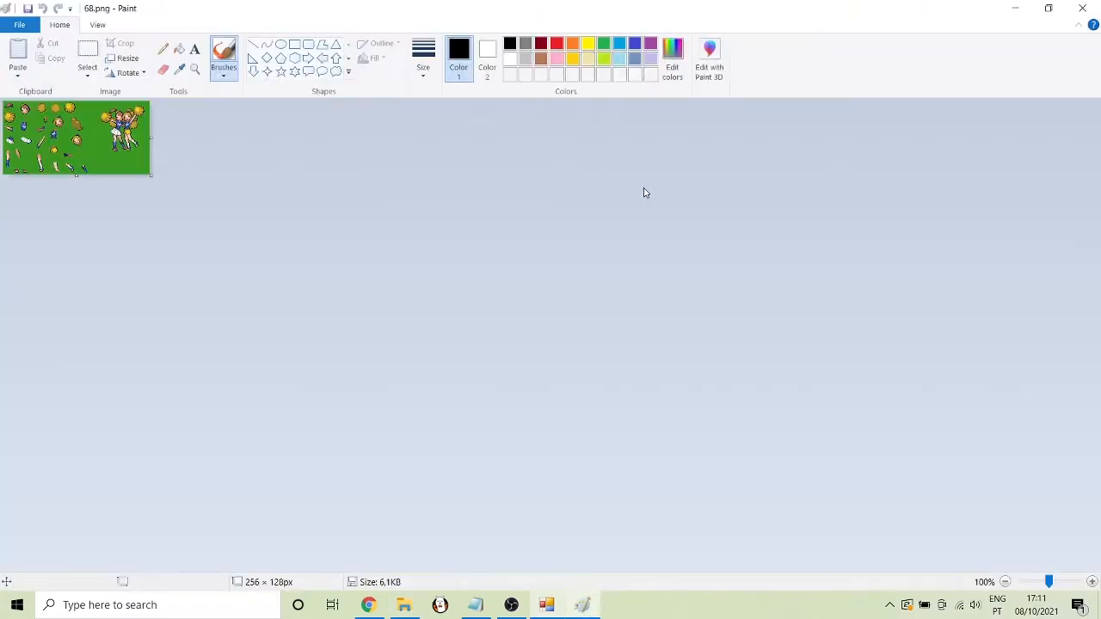
mouse_move(1049, 582)
left_mouse_down()
mouse_move(1077, 583)
mouse_move(1049, 583)
mouse_move(1067, 583)
left_mouse_up()
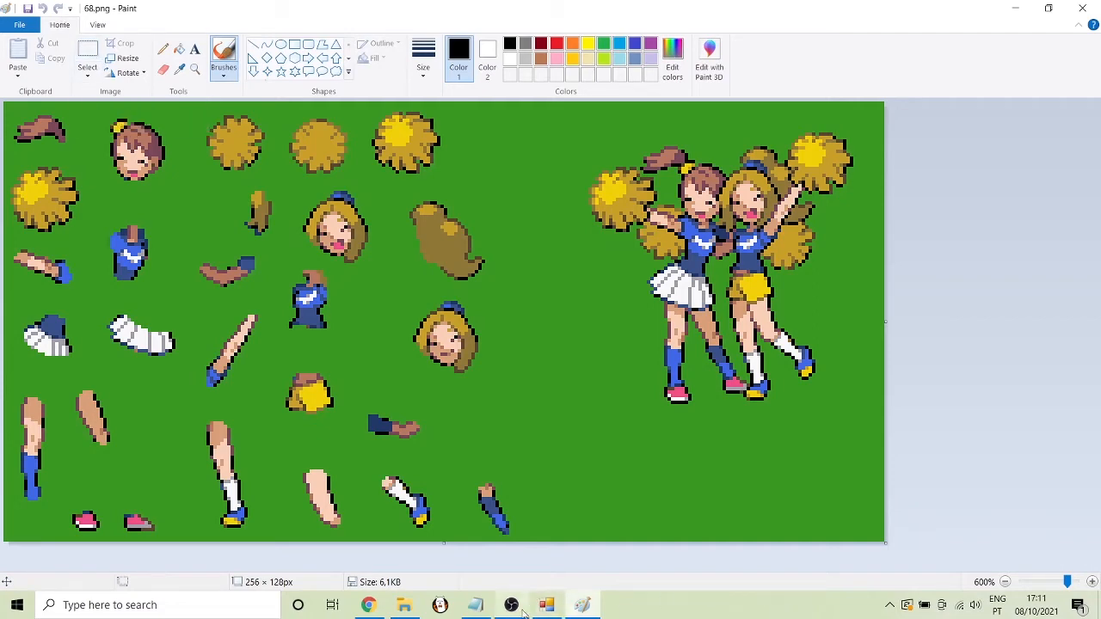
Open template.png from the tutorial folder in Paint and enlarge it to 600%
left_click(414, 607)
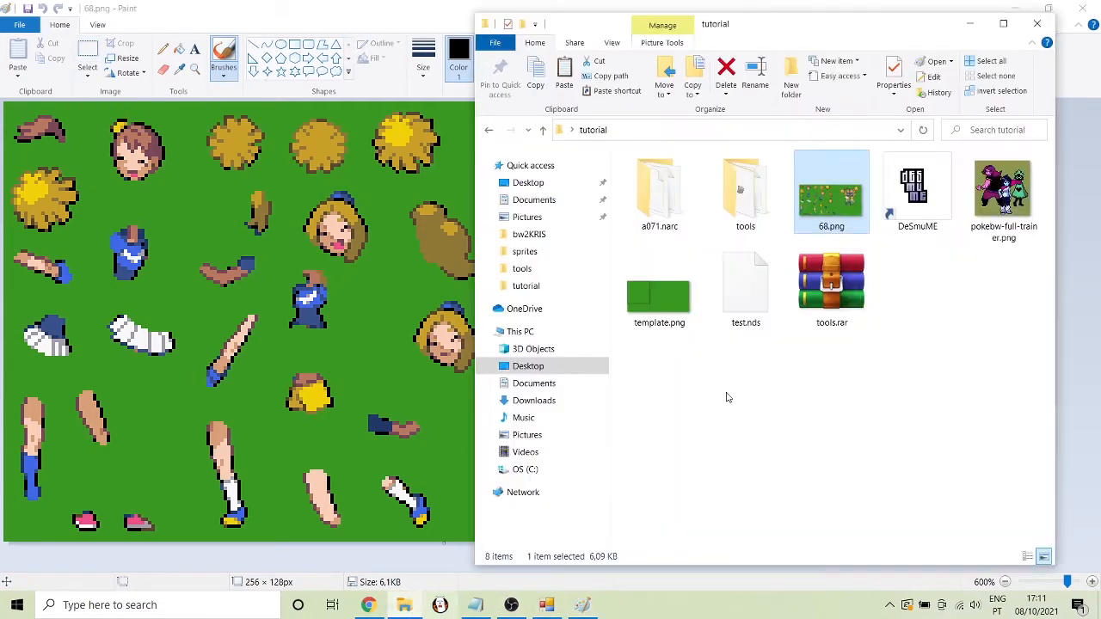
double_click(647, 315)
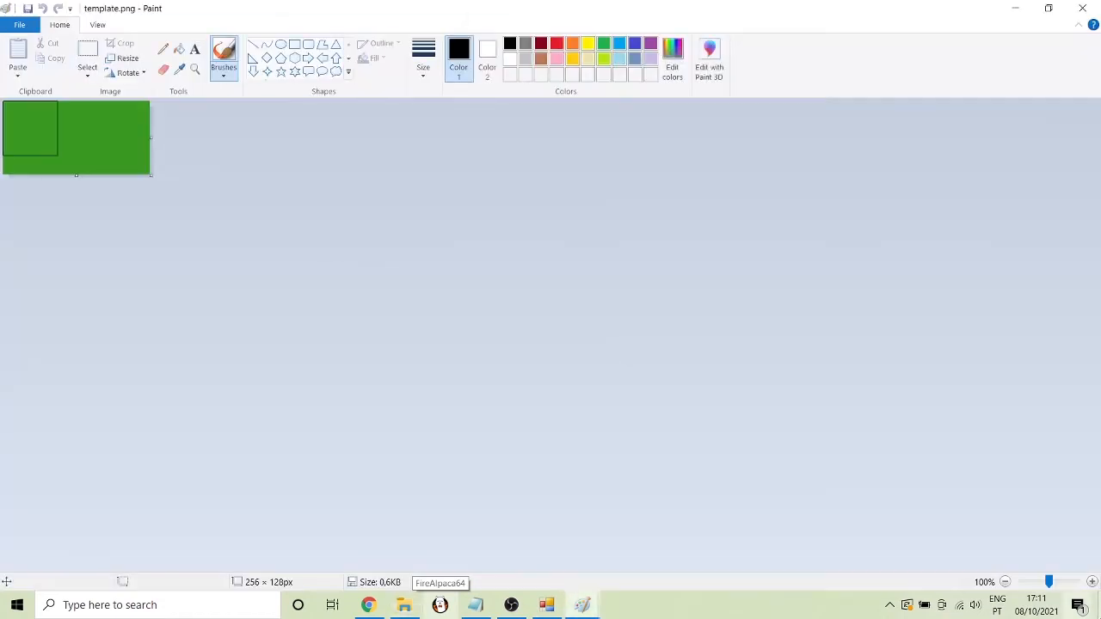
left_click_drag(1049, 582, 1067, 583)
left_click_drag(1073, 583, 1067, 583)
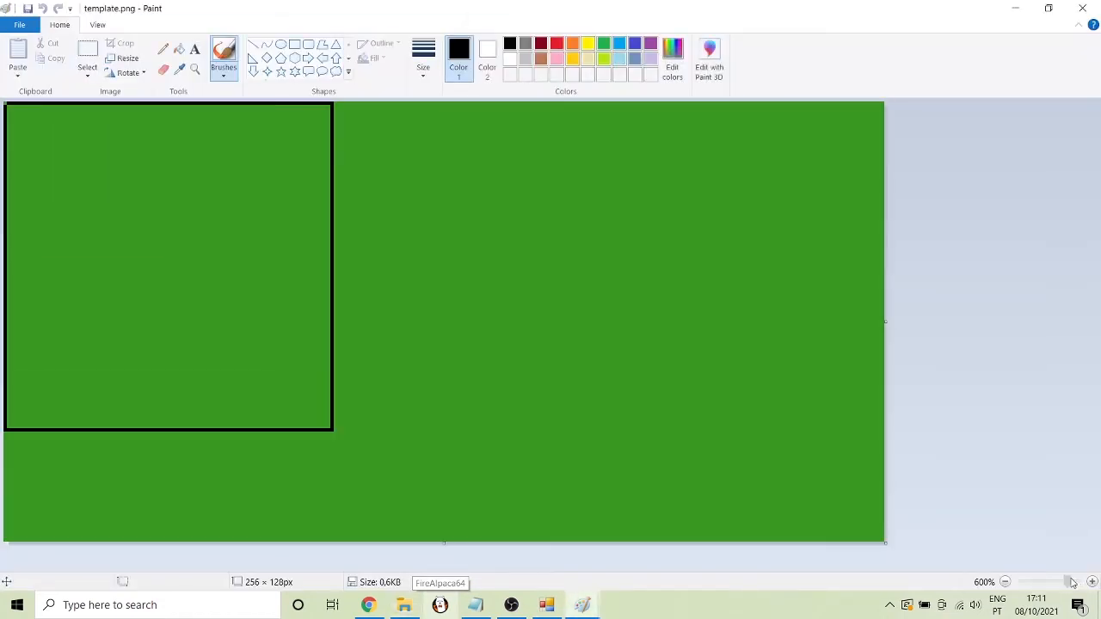
Measure the black square frame in template.png with a selection around its outer edge, and clear the selection
left_click(87, 51)
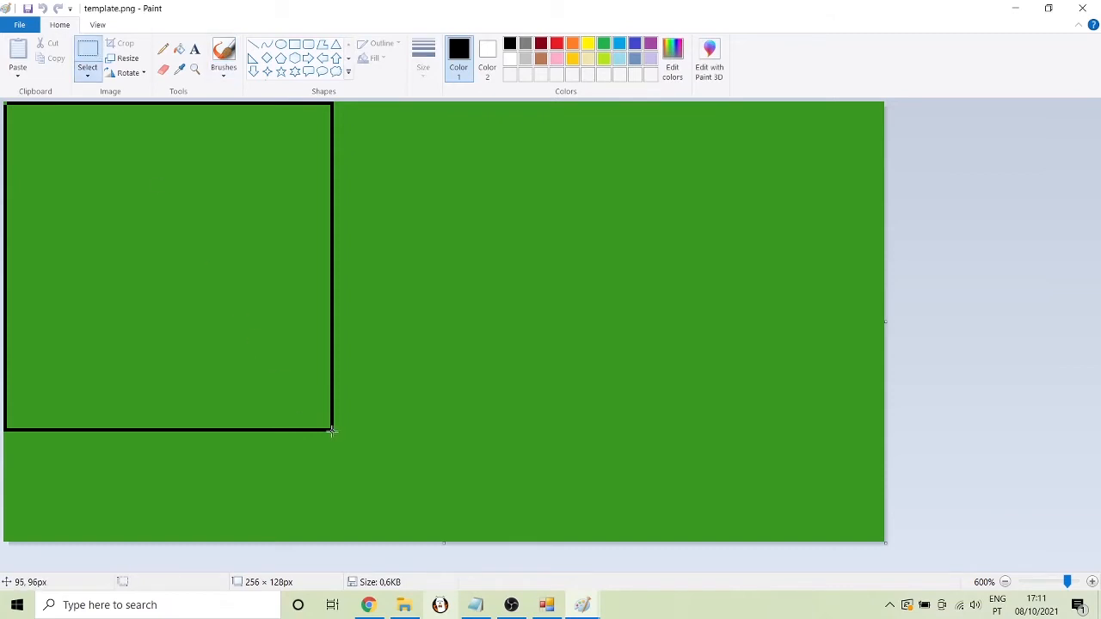
left_click_drag(332, 430, 4, 48)
left_click(383, 344)
left_click_drag(332, 428, 4, 102)
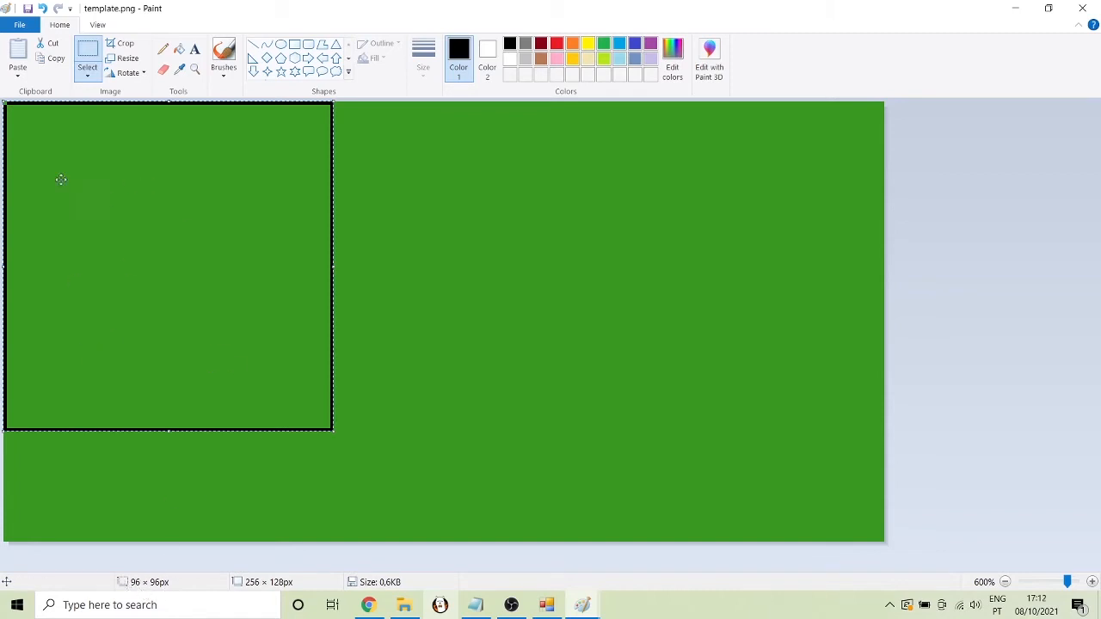
mouse_move(52, 219)
left_mouse_down()
mouse_move(65, 204)
mouse_move(54, 222)
left_mouse_up()
left_click(602, 209)
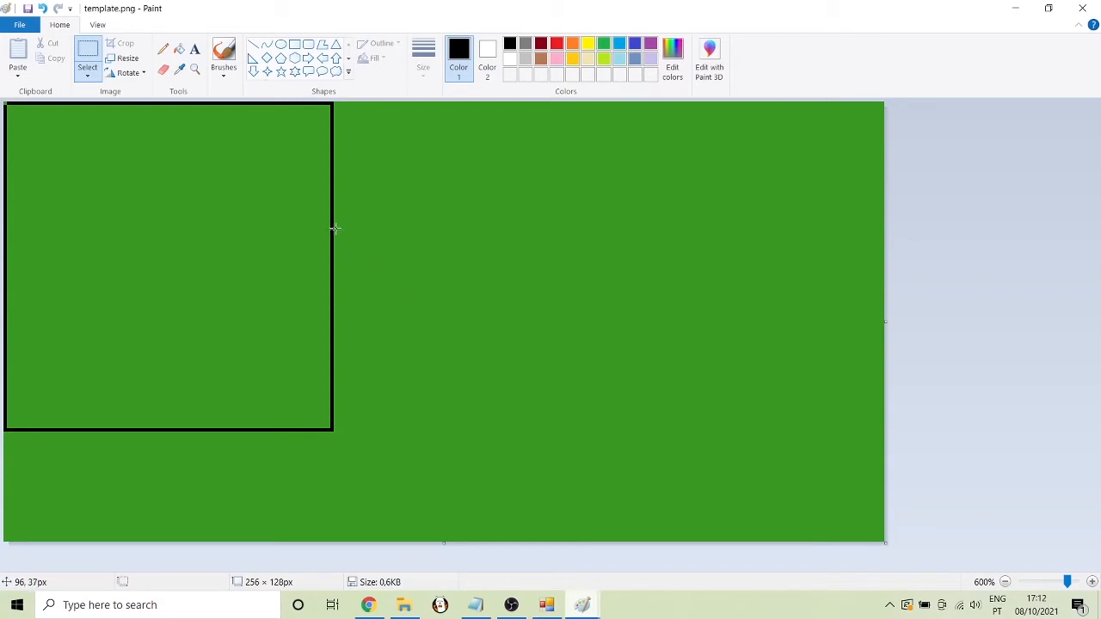
Pick the template's green background as Color 1 and switch to the Paint window with 68.png
left_click(180, 72)
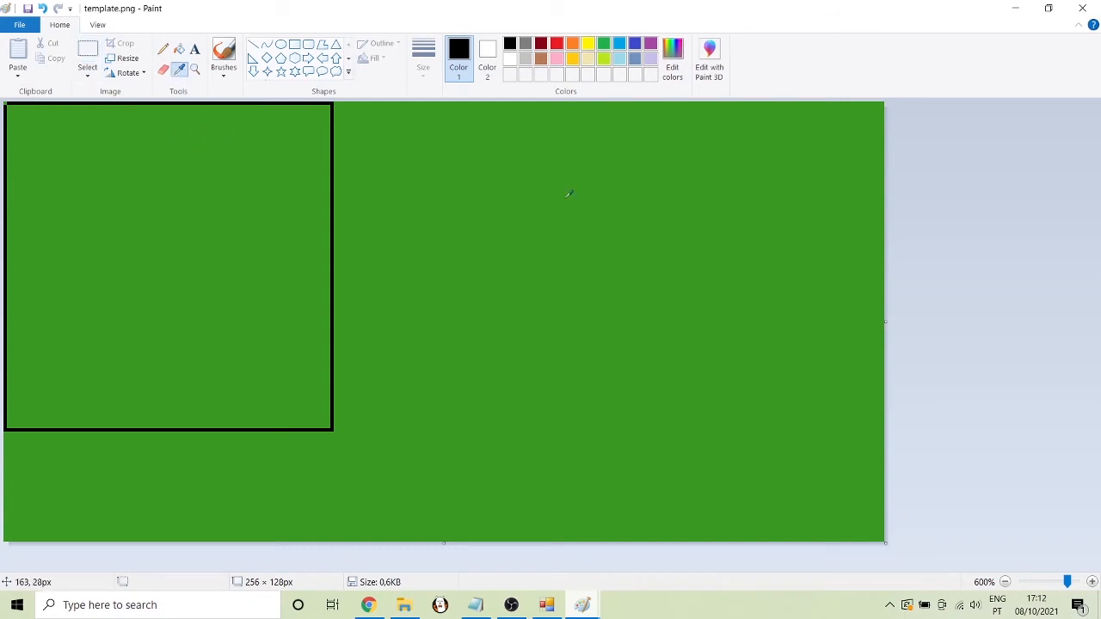
left_click(548, 247)
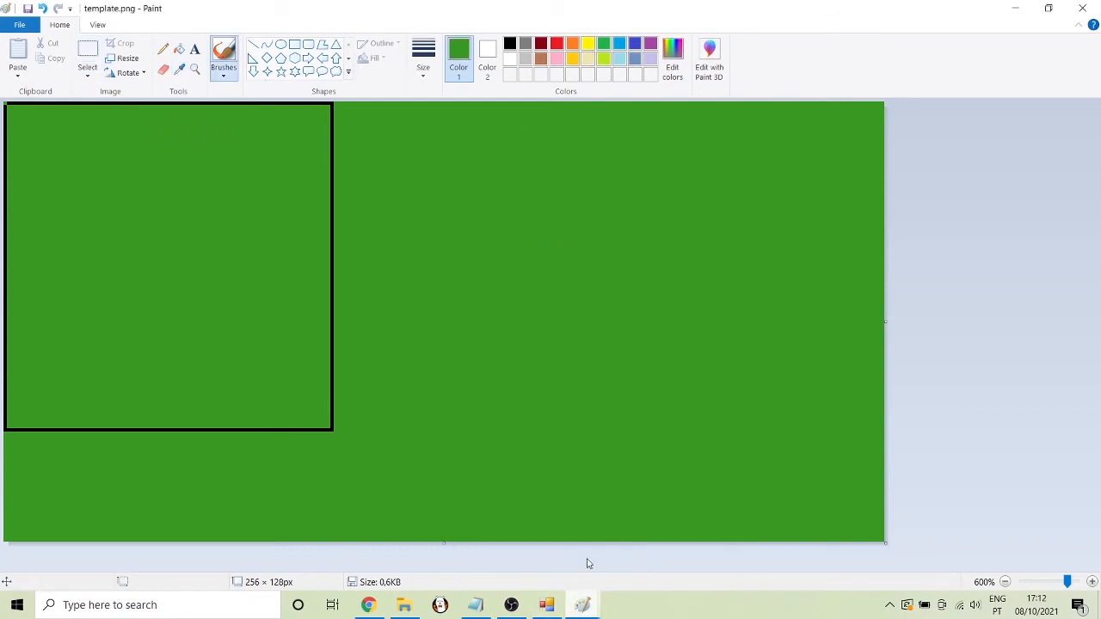
mouse_move(582, 605)
left_click(554, 576)
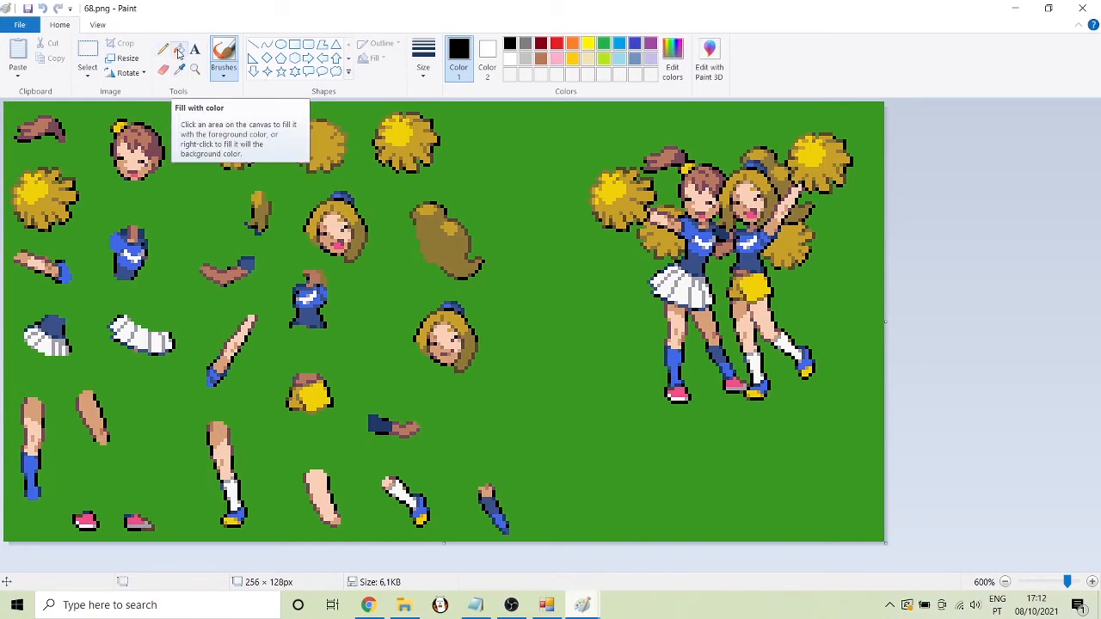
Mark out small pixel areas in the upper-left corner of 68.png, such as 3 × 2, 8 × 5 and 5 × 5 px, clearing each selection
left_click(88, 53)
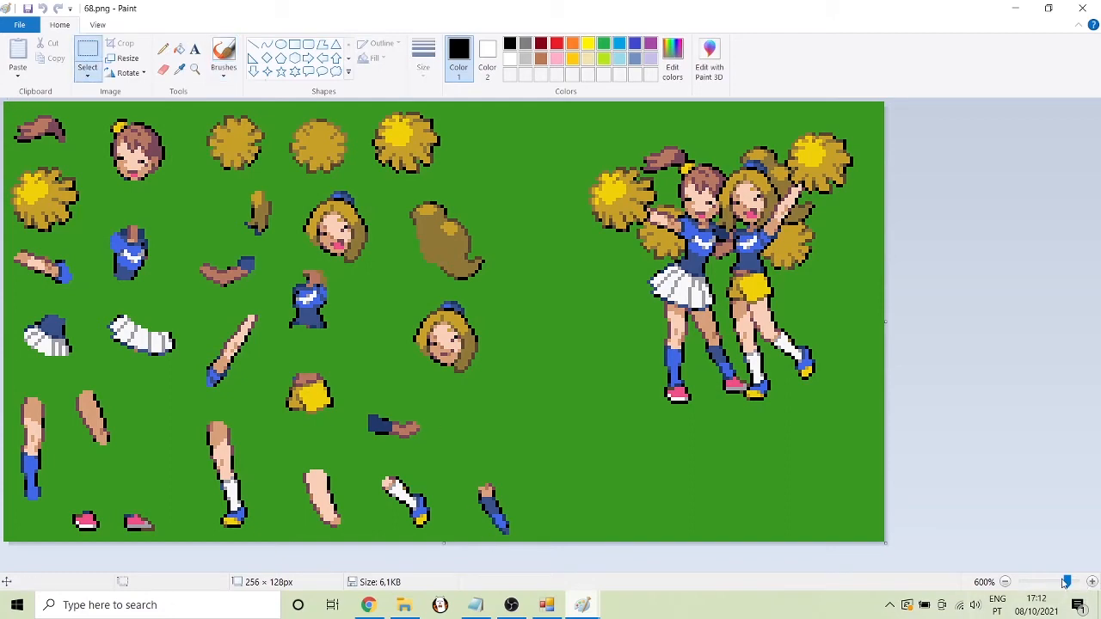
left_click(1091, 582)
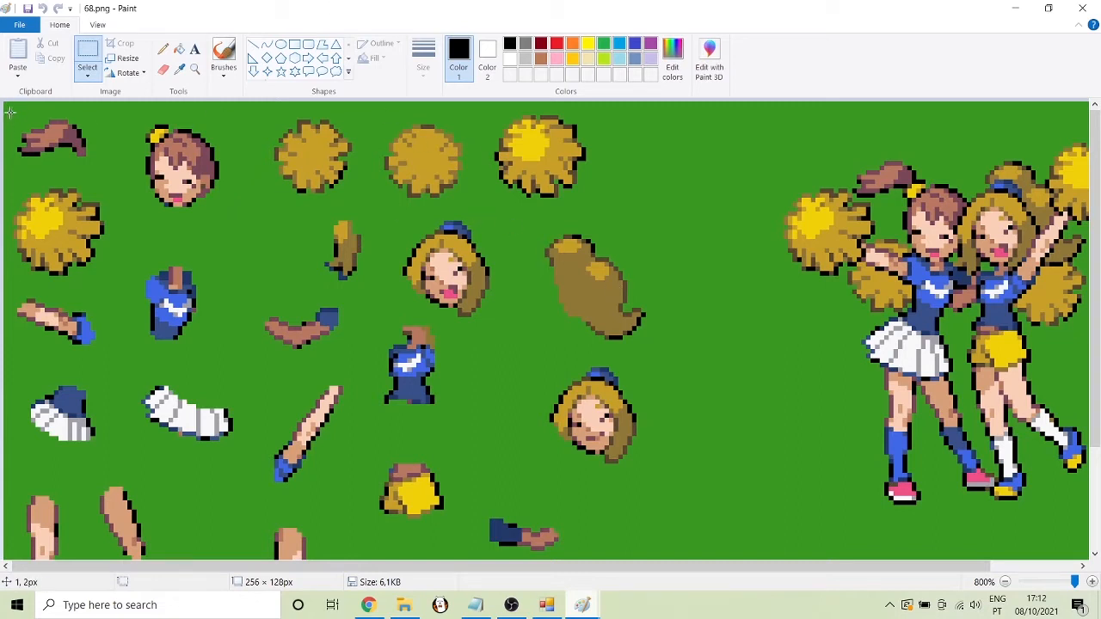
left_click_drag(12, 107, 3, 100)
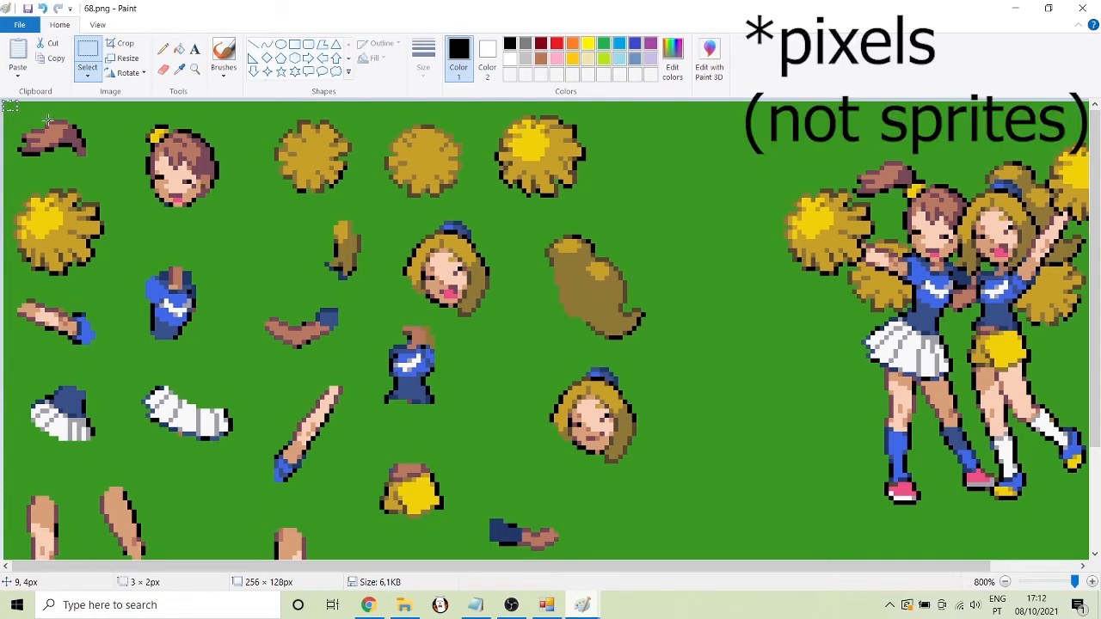
left_click(211, 170)
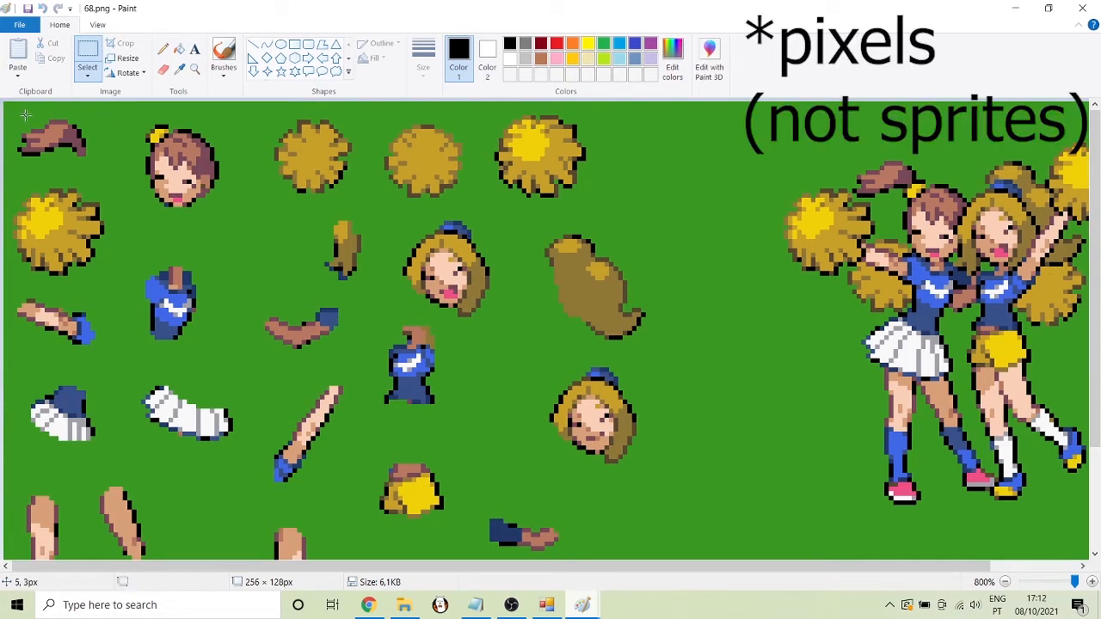
left_click_drag(27, 116, 5, 26)
left_click(132, 116)
left_click_drag(37, 122, 5, 7)
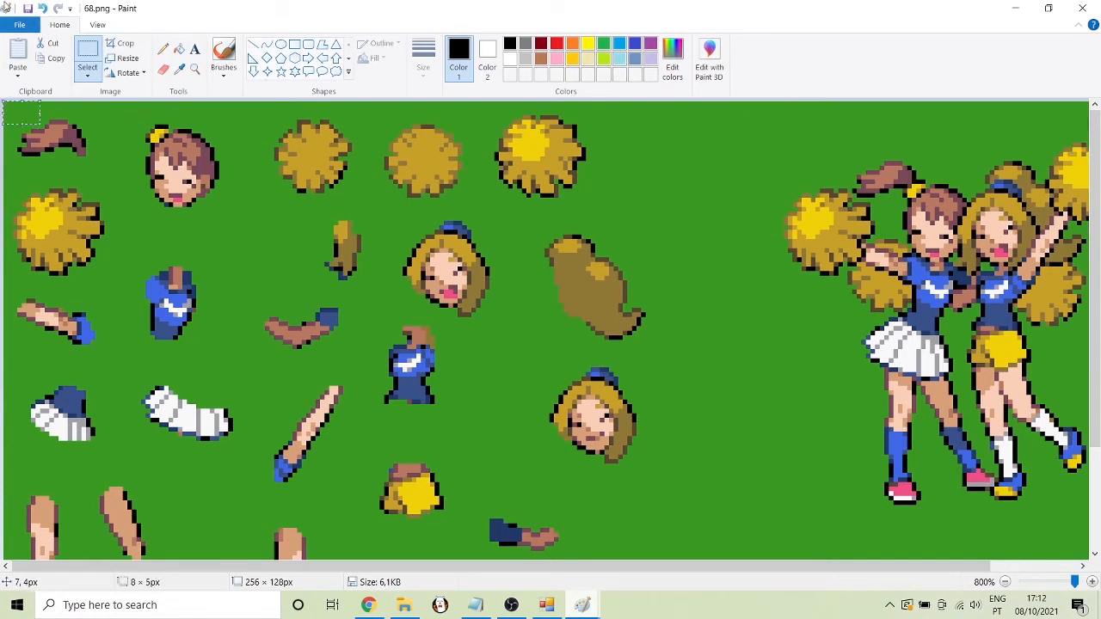
left_click(152, 127)
left_click_drag(33, 121, 4, 14)
left_click(119, 128)
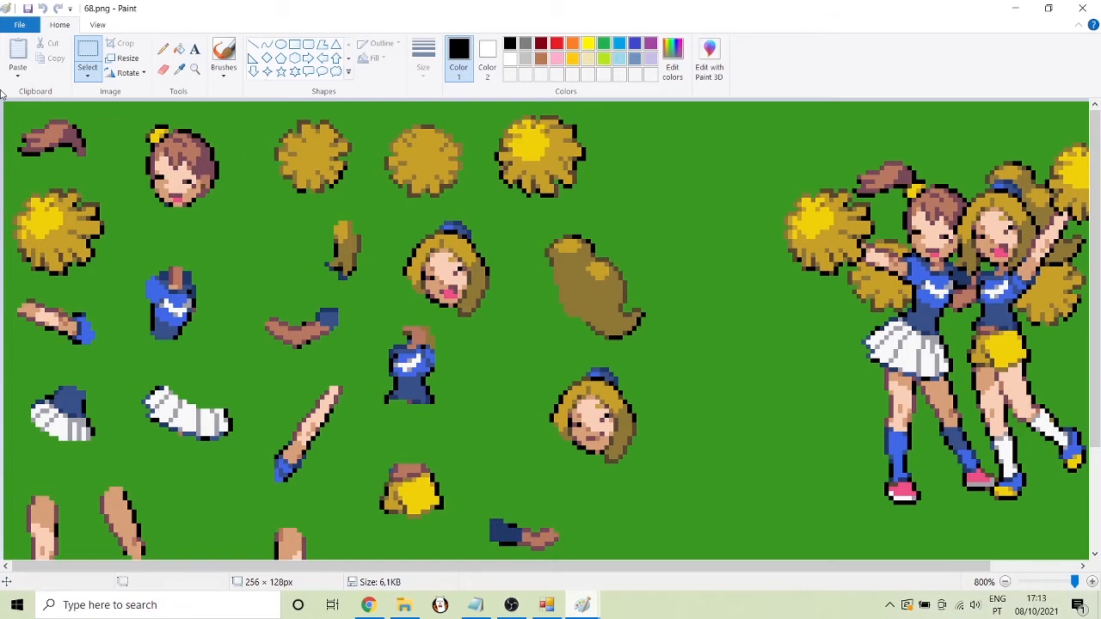
left_click_drag(3, 3, 5, 8)
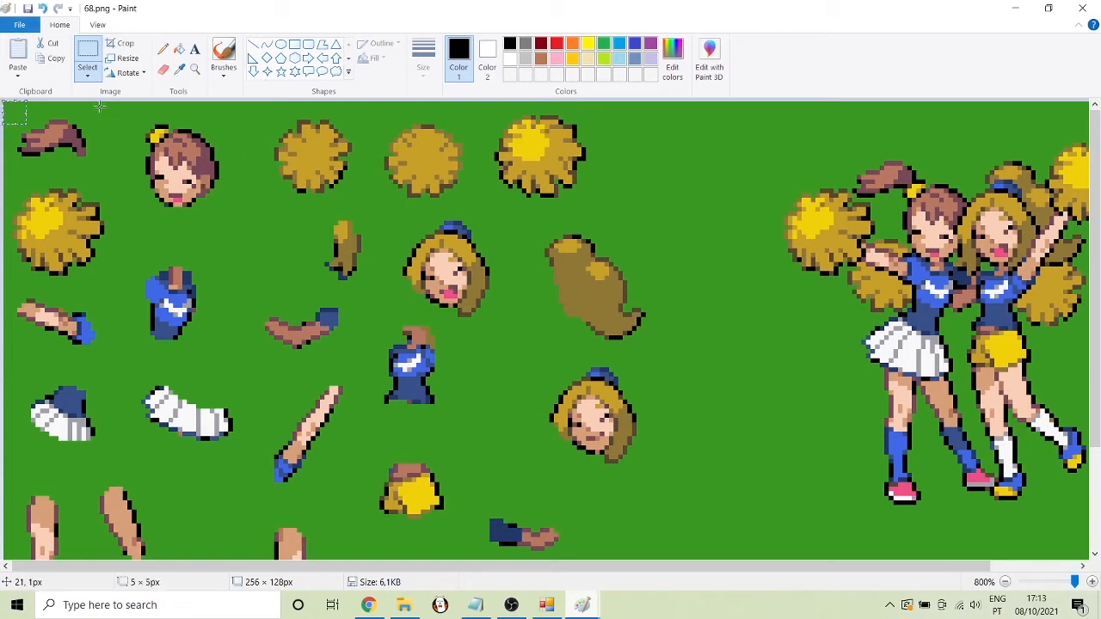
left_click(52, 139)
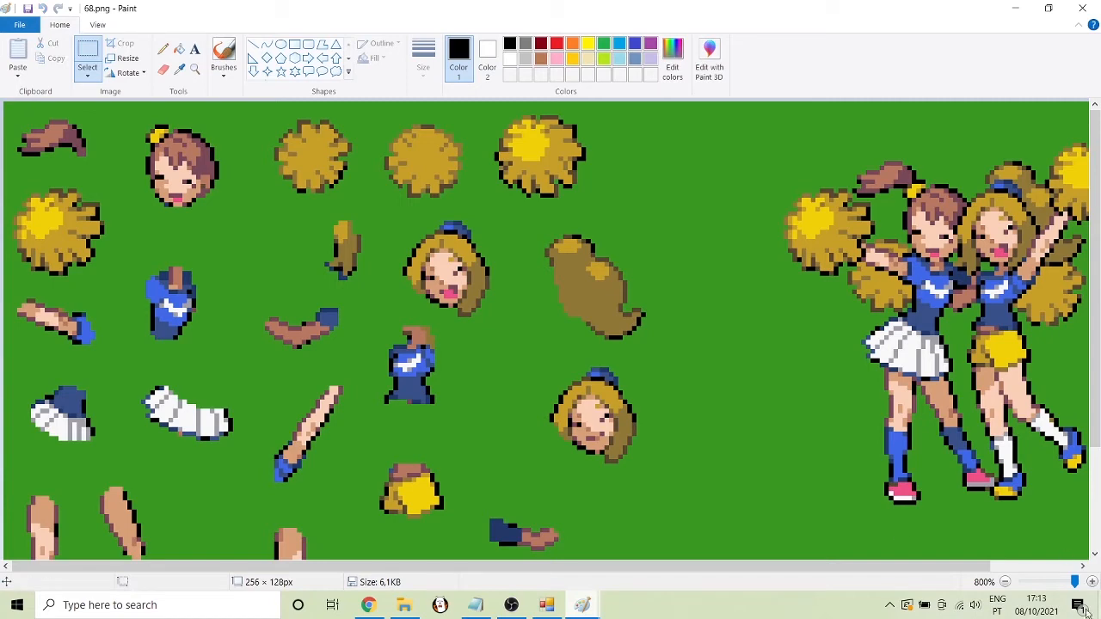
Examine the red, green and blue values of the current black in Edit Colors twice, closing the dialog without changes
left_click(1005, 583)
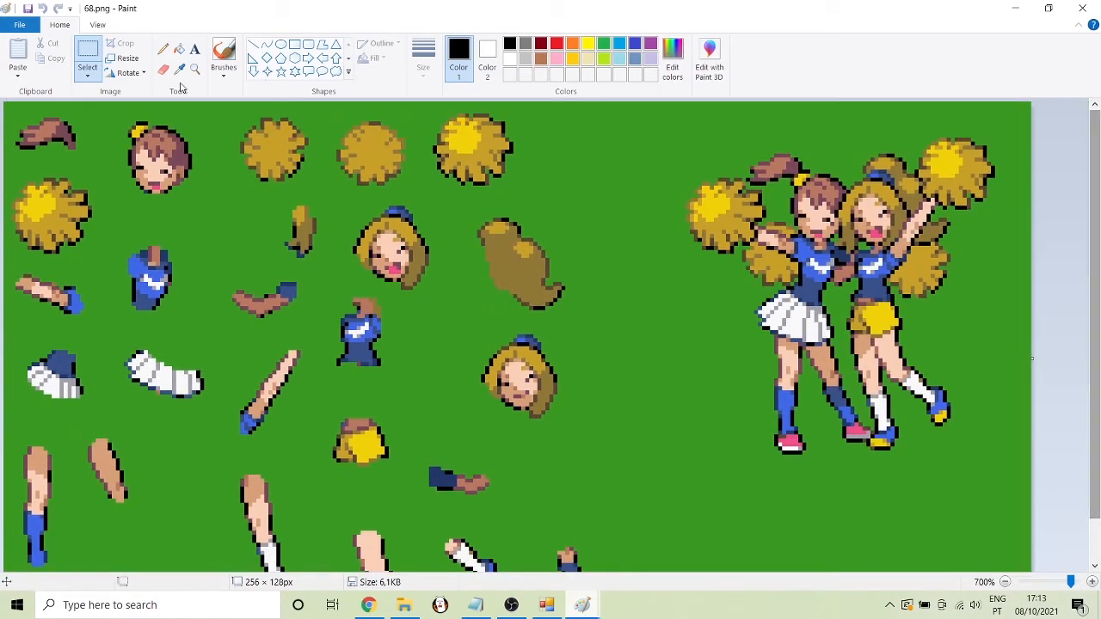
left_click_drag(1096, 205, 1085, 23)
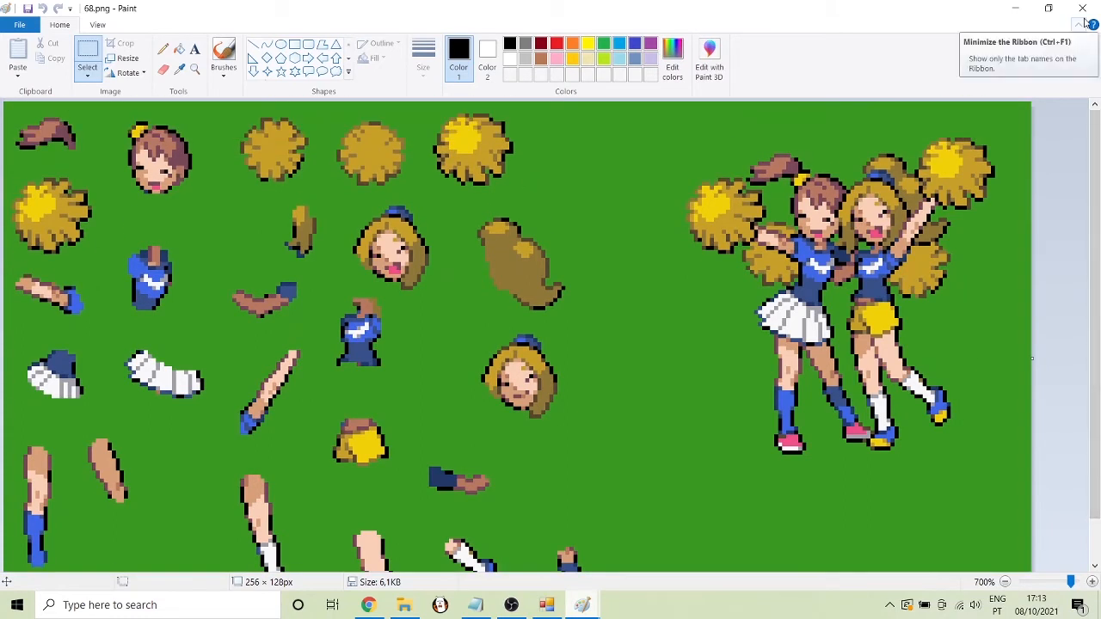
left_click(675, 64)
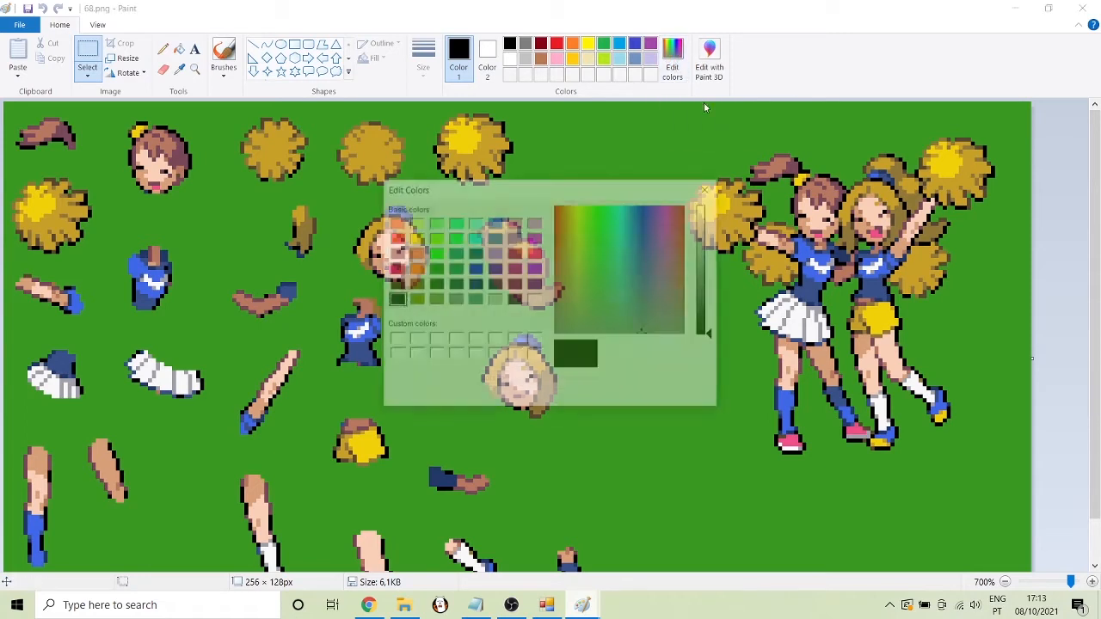
left_click_drag(699, 347, 689, 348)
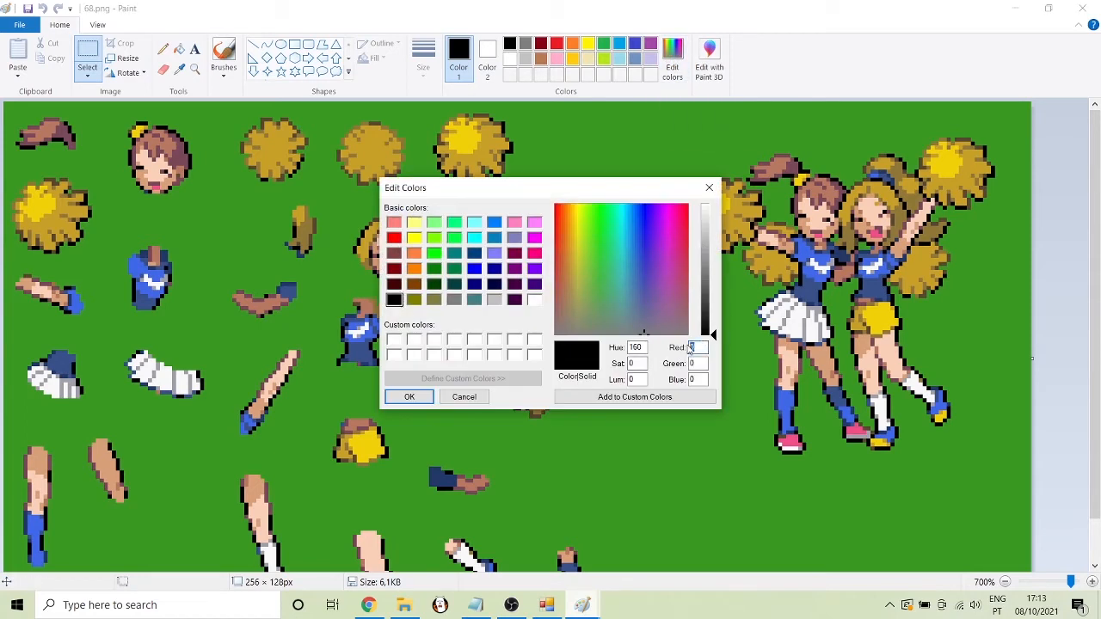
key("Tab")
key("Tab")
left_click(709, 188)
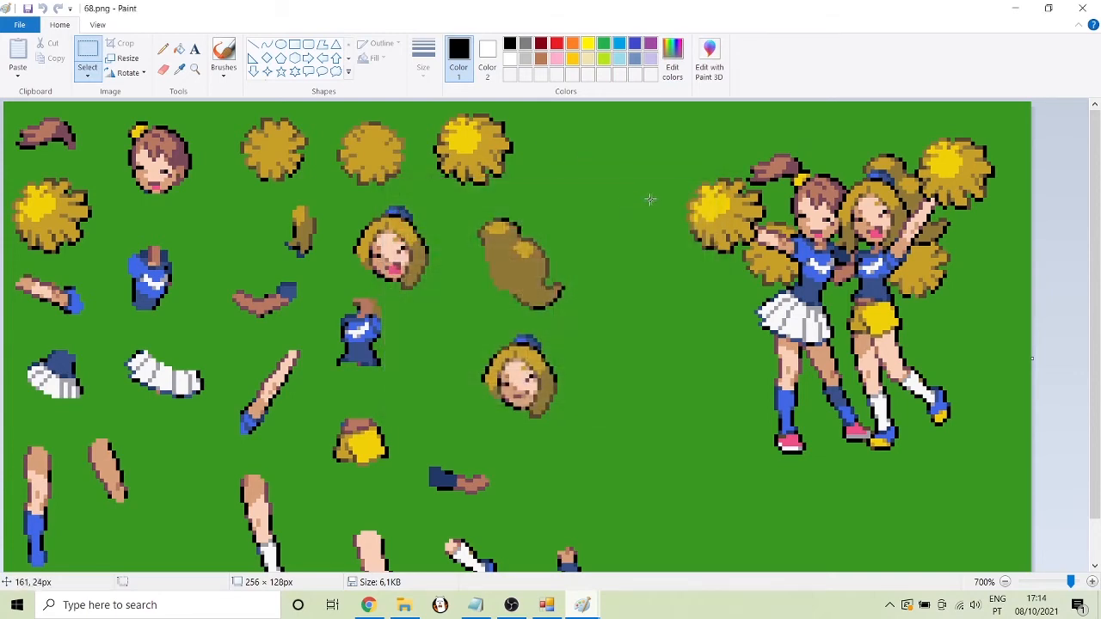
left_click(679, 66)
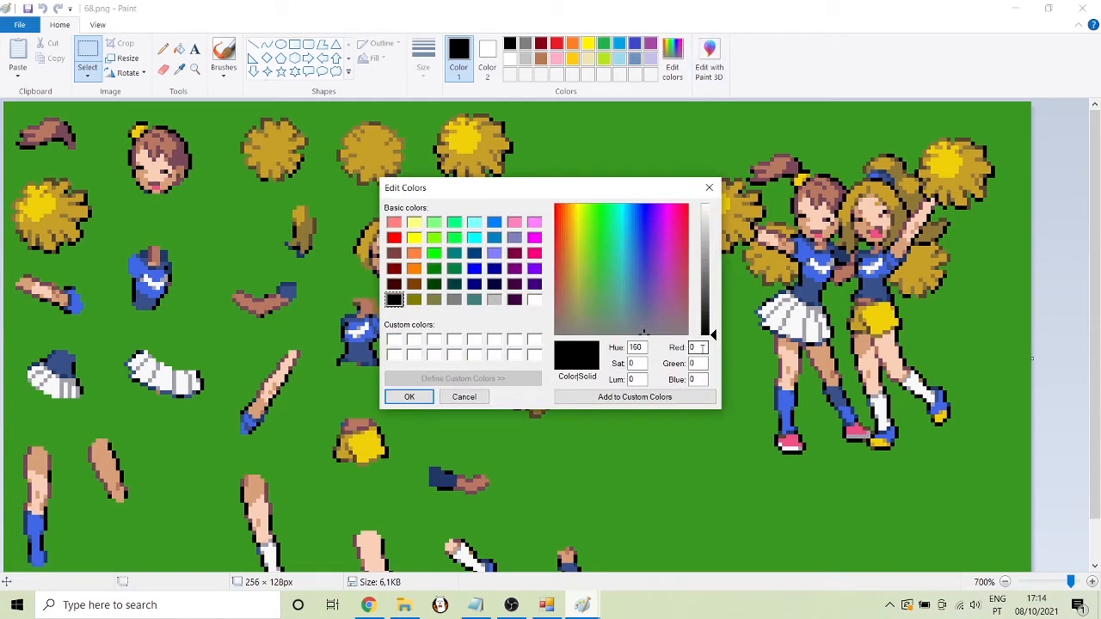
left_click(708, 188)
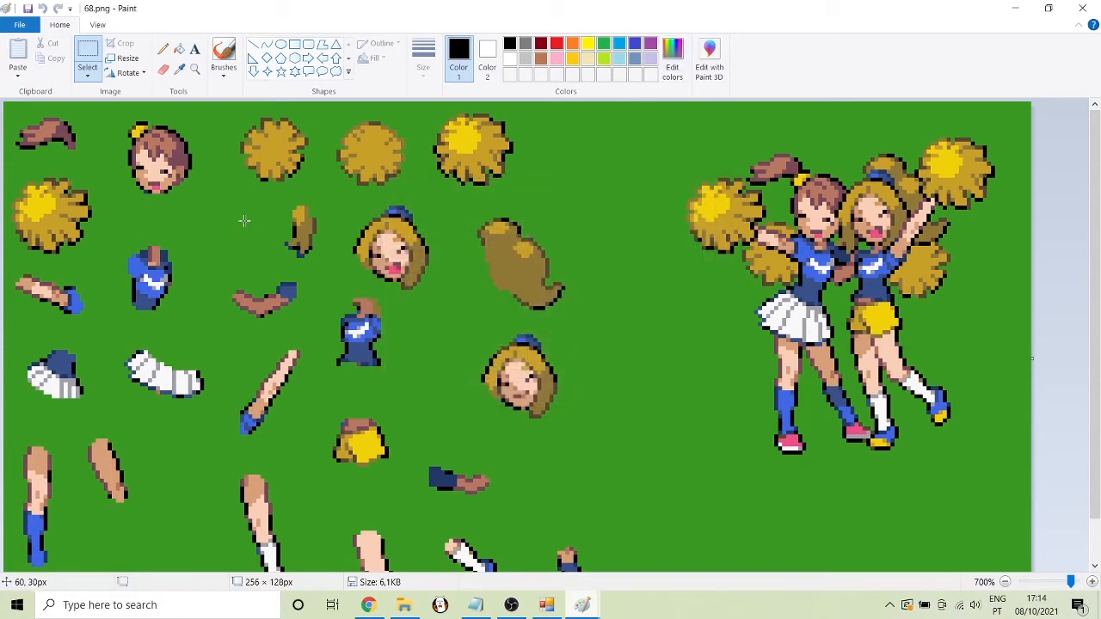
Pick the green background of 68.png as both Color 1 and Color 2
left_click(180, 71)
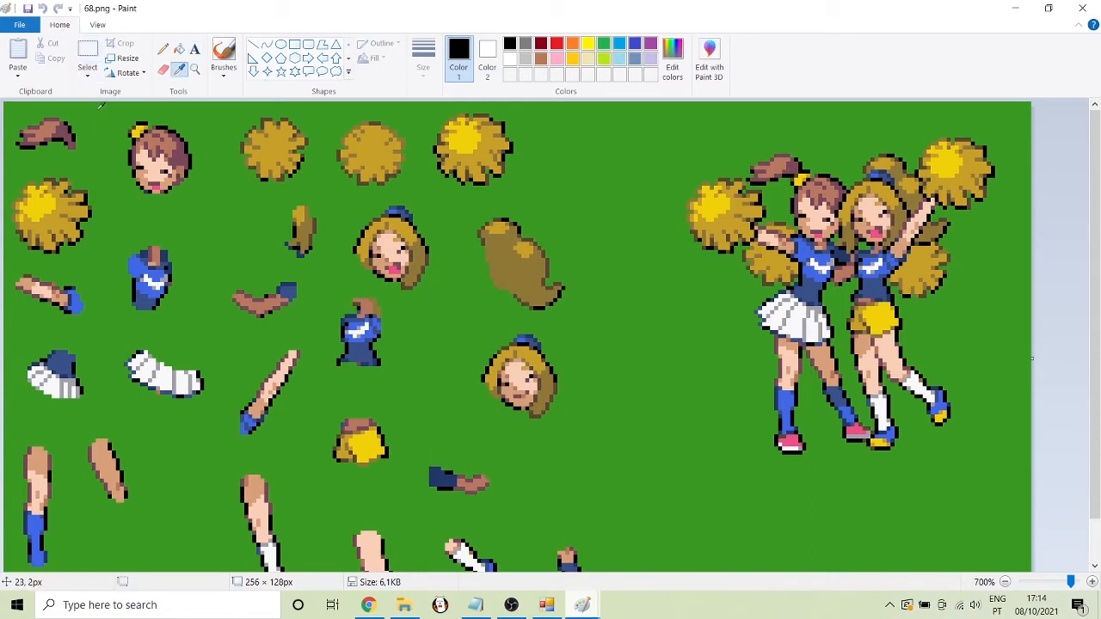
left_click(99, 105)
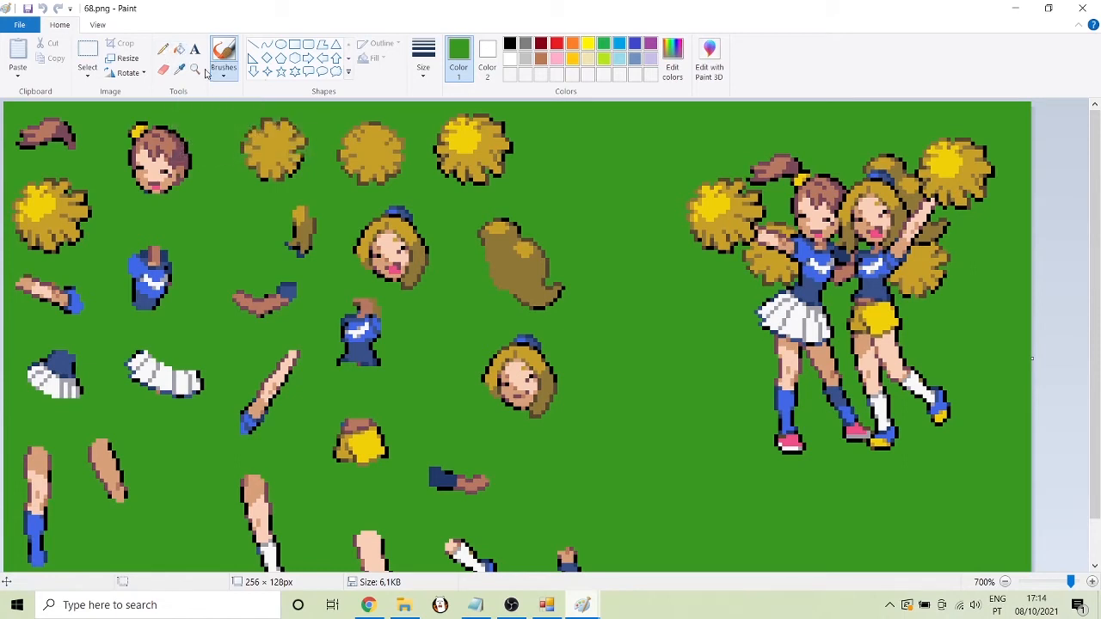
left_click(87, 50)
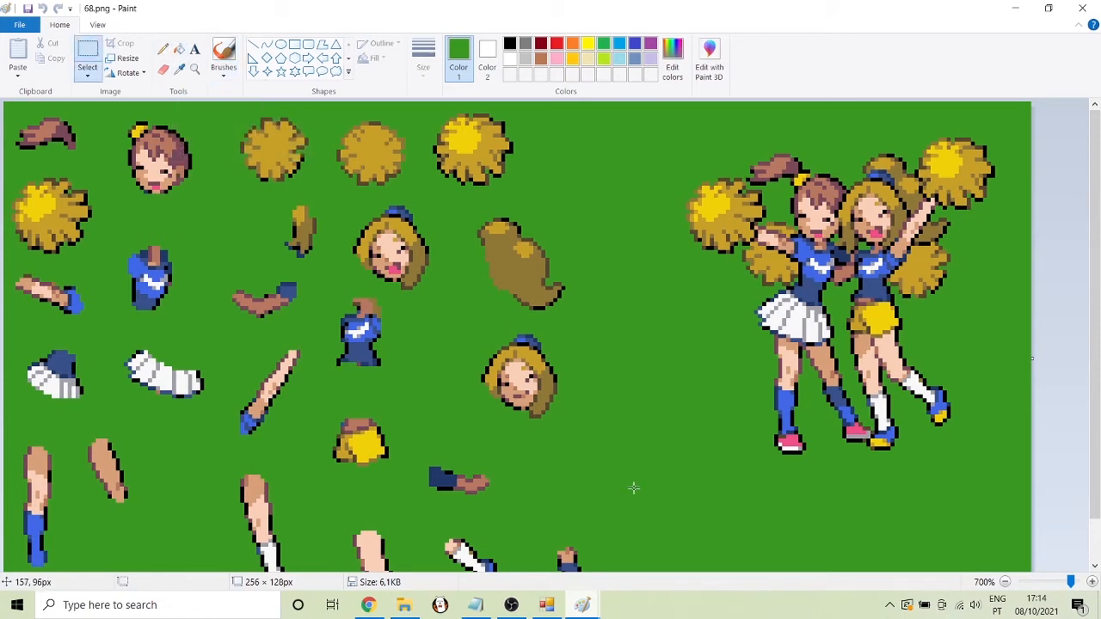
left_click_drag(1096, 361, 1095, 282)
left_click(179, 71)
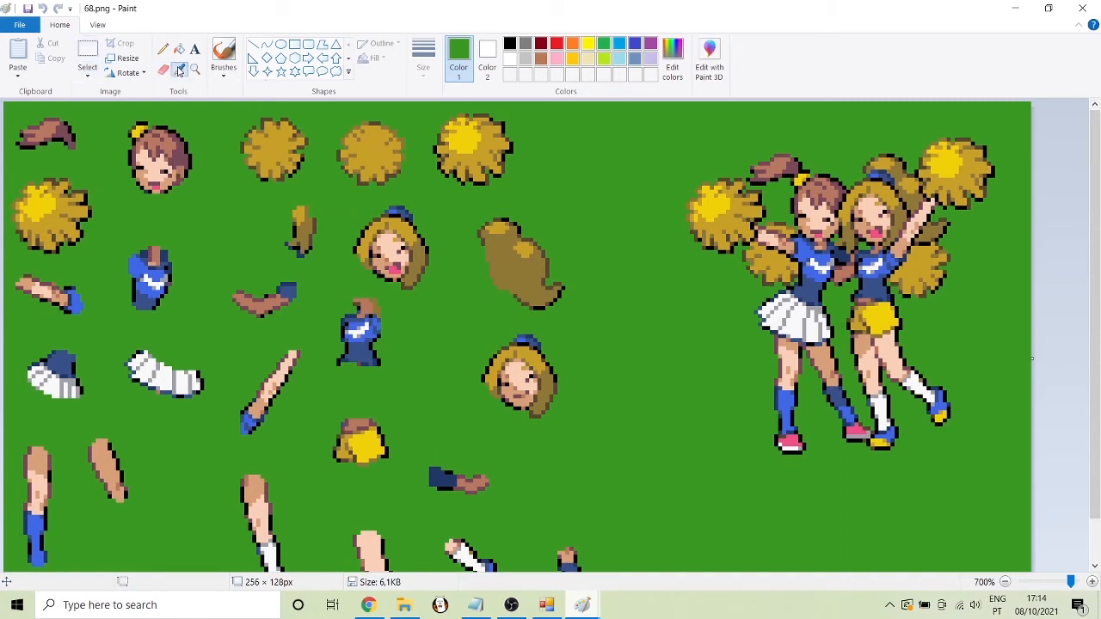
left_click(209, 114)
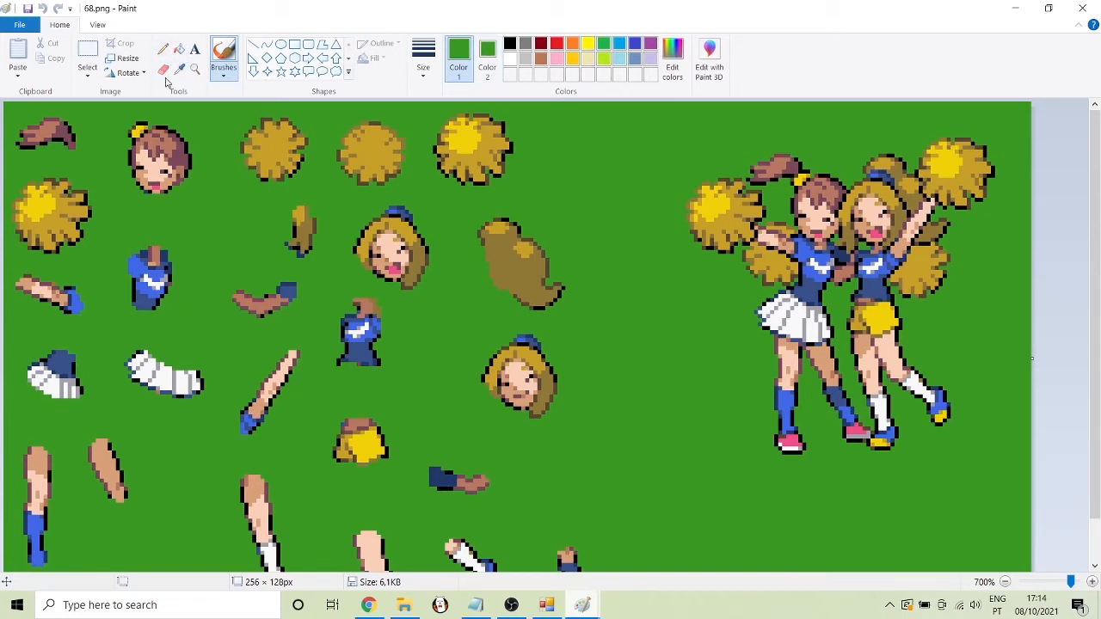
Select the whole 256 × 128 px sheet in 68.png and delete its sprites, leaving only the green background
left_click(93, 51)
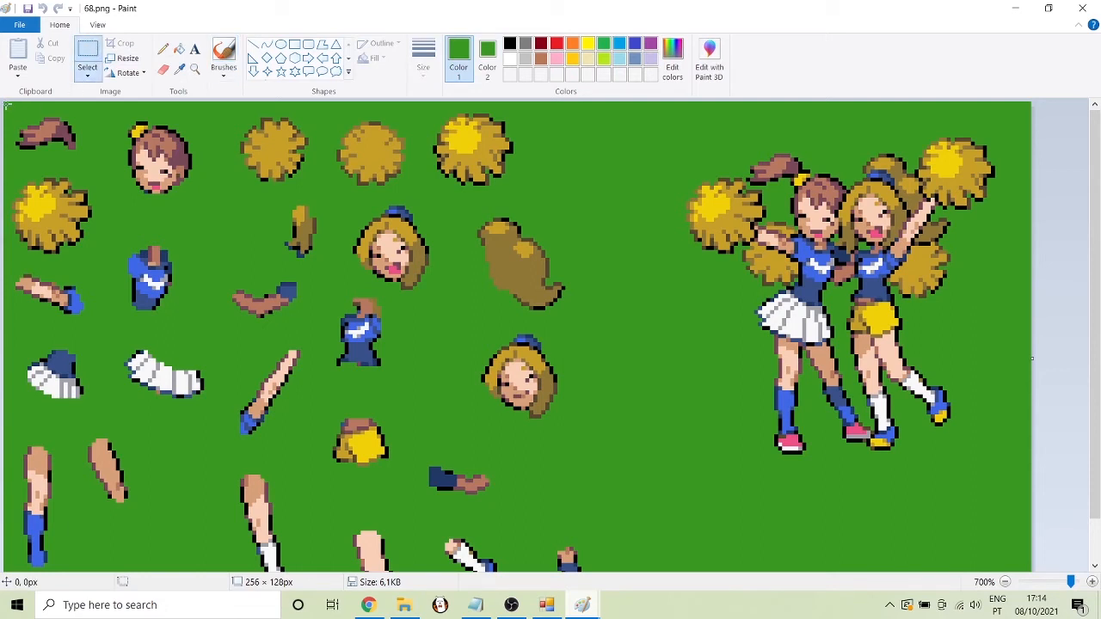
left_click_drag(6, 103, 1062, 459)
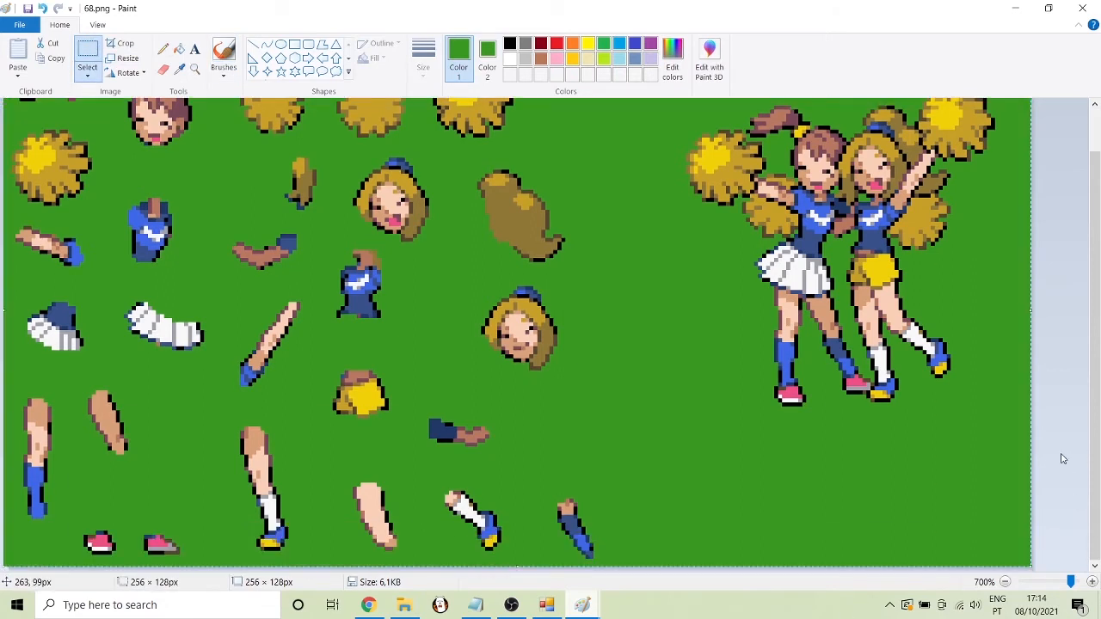
key("Delete")
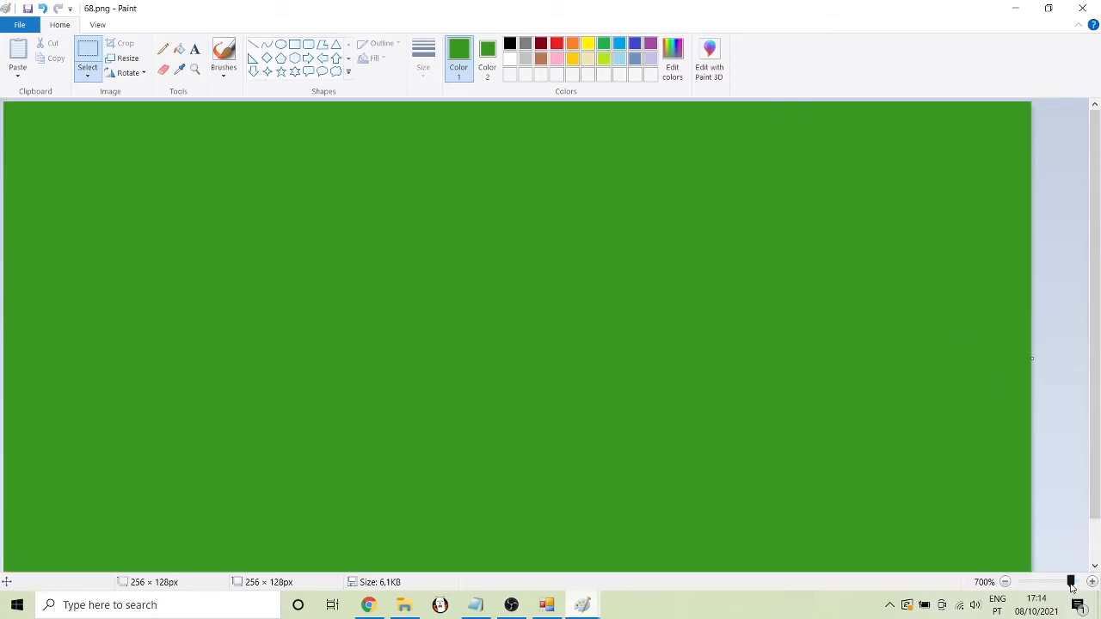
Mark out a 95 × 96 px area from the upper-left corner of the emptied sheet
left_click_drag(1072, 582, 1072, 581)
left_click_drag(5, 103, 340, 465)
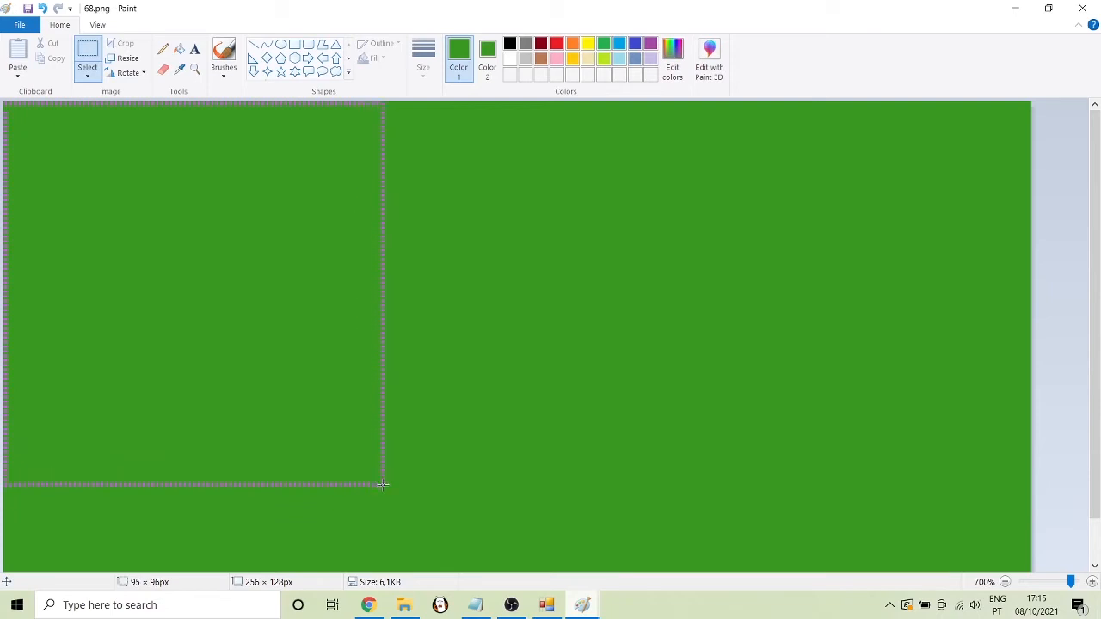
left_click_drag(382, 484, 384, 486)
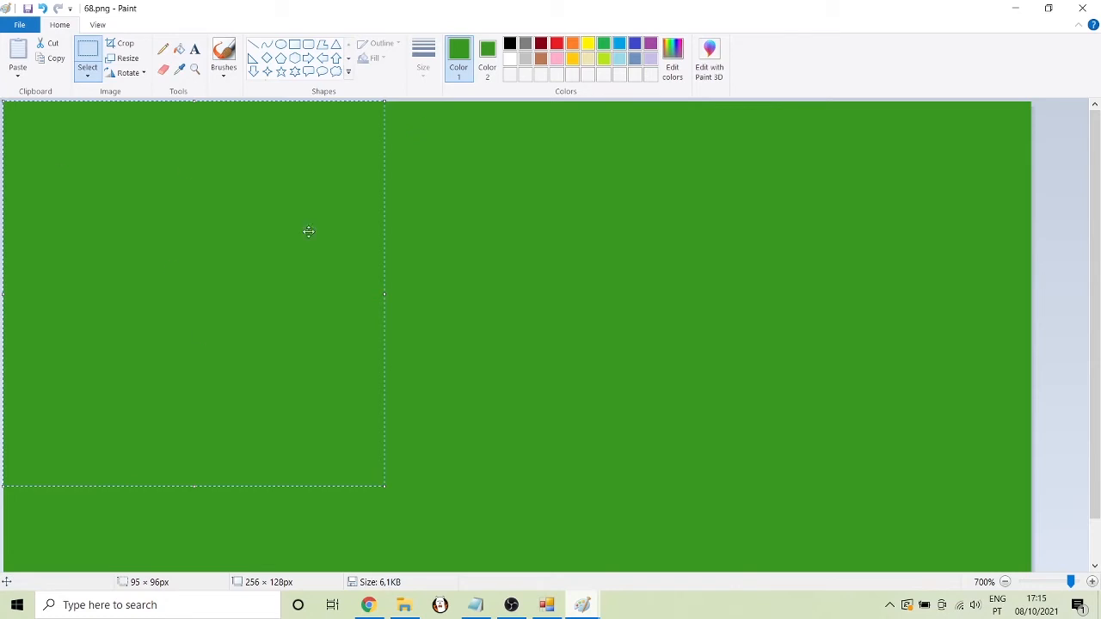
Open pokebw-full-trainer.png from the tutorial folder, copy the entire image, and close its window
left_click(407, 611)
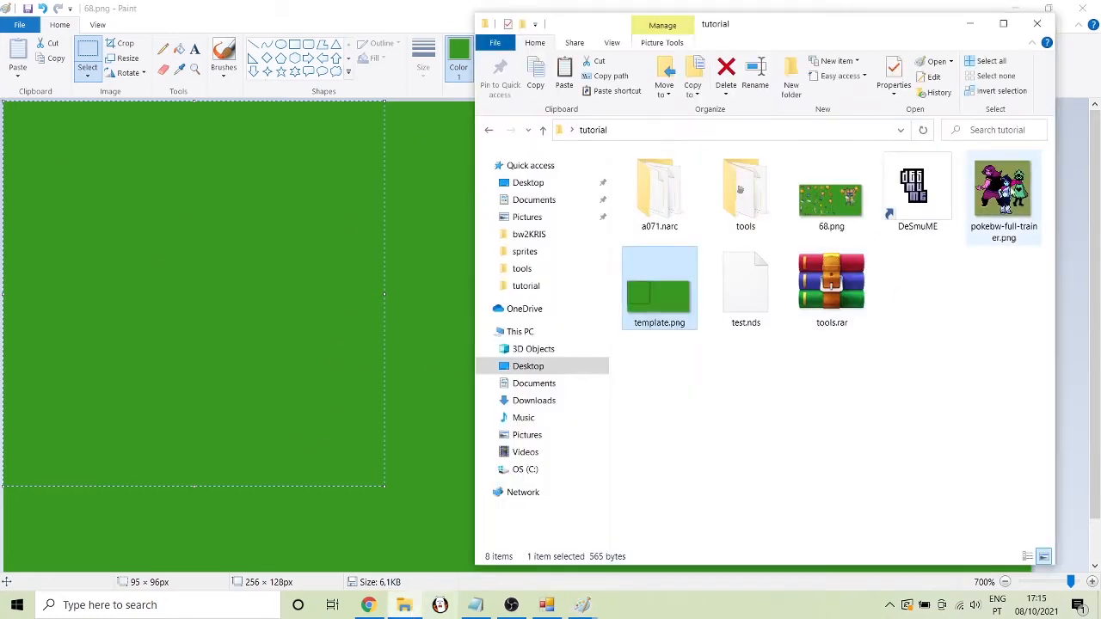
double_click(998, 196)
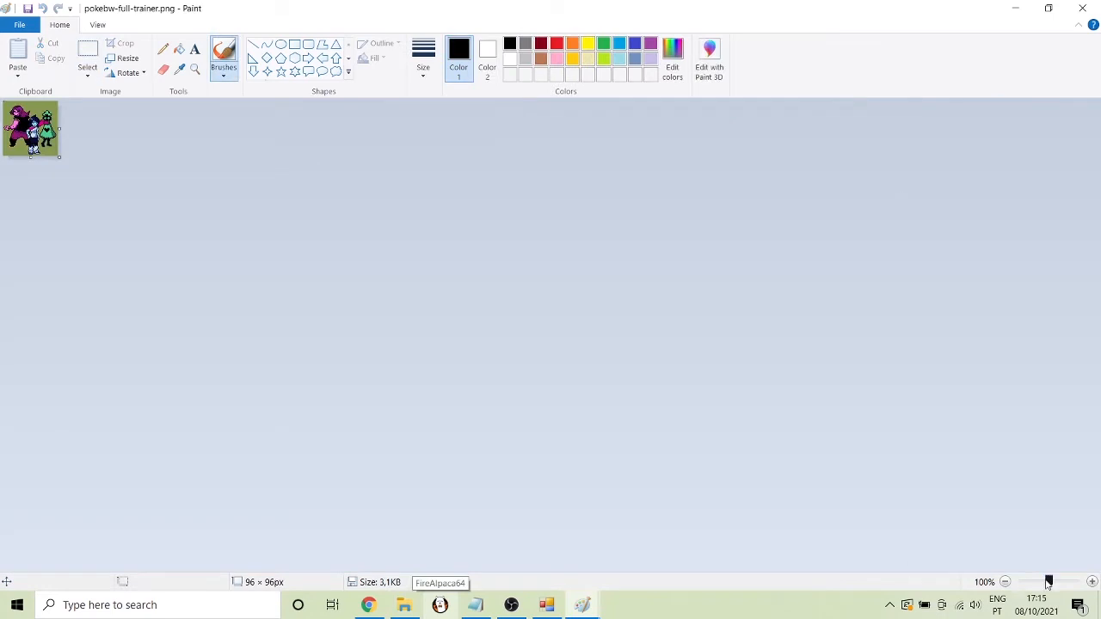
left_click_drag(1049, 582, 1075, 581)
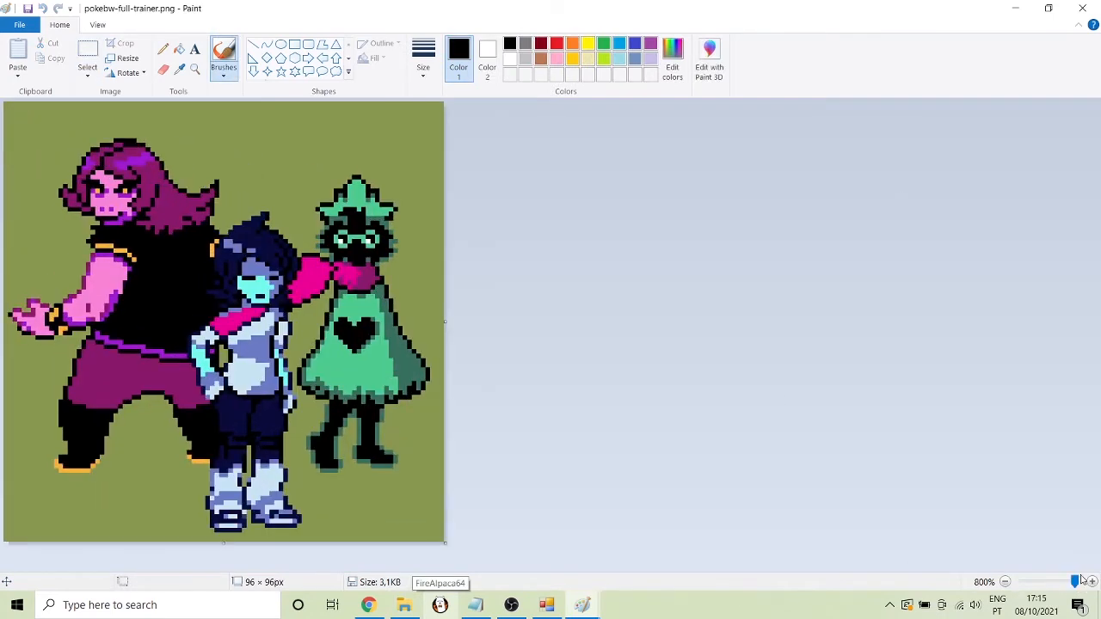
left_click(87, 54)
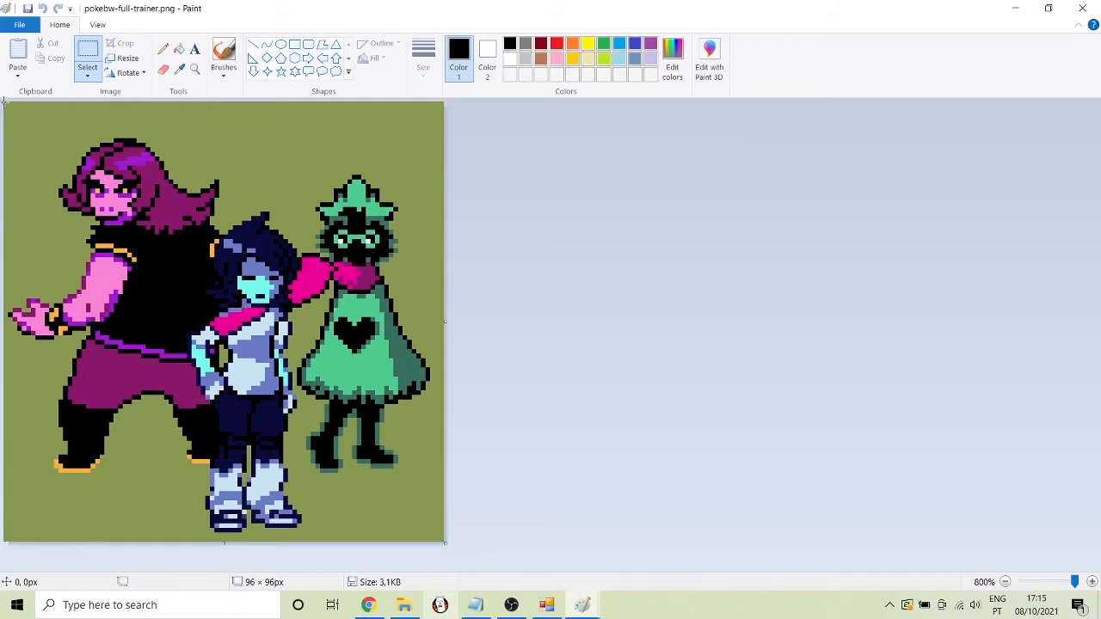
key("ctrl+a")
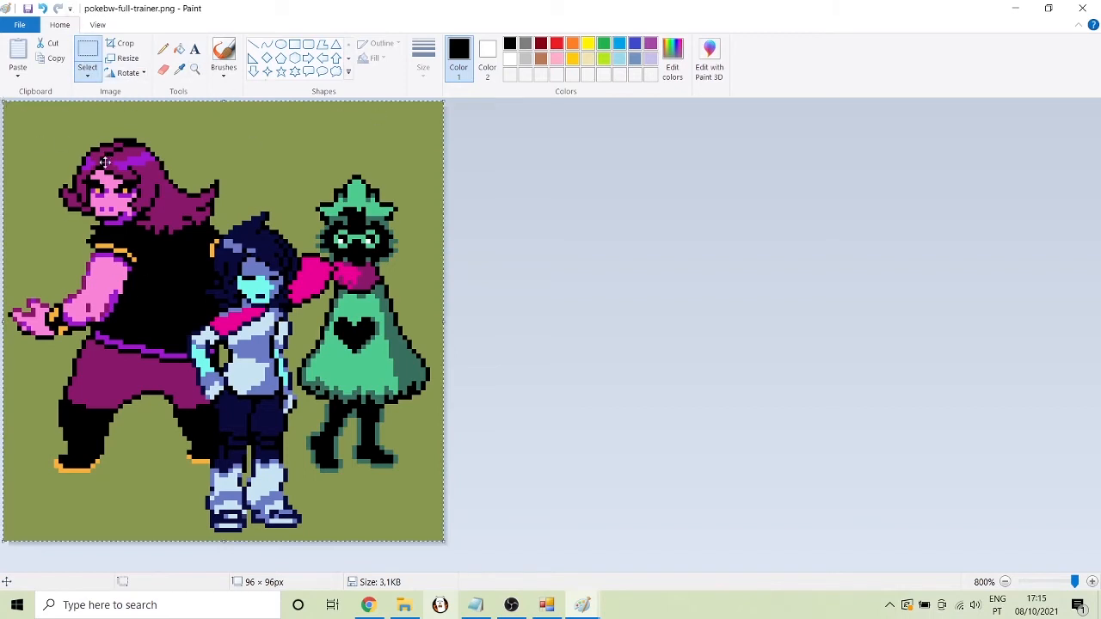
left_click(51, 59)
left_click(1091, 7)
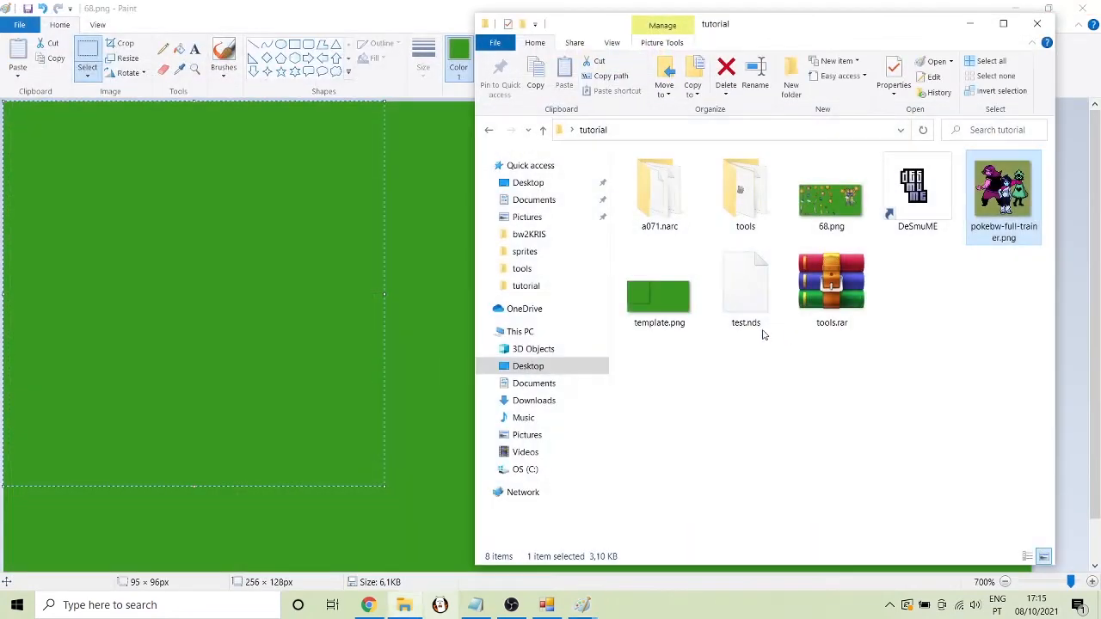
Paste the copied trainer image into the upper-left corner of 68.png and measure it with a selection around its edges
left_click(17, 49)
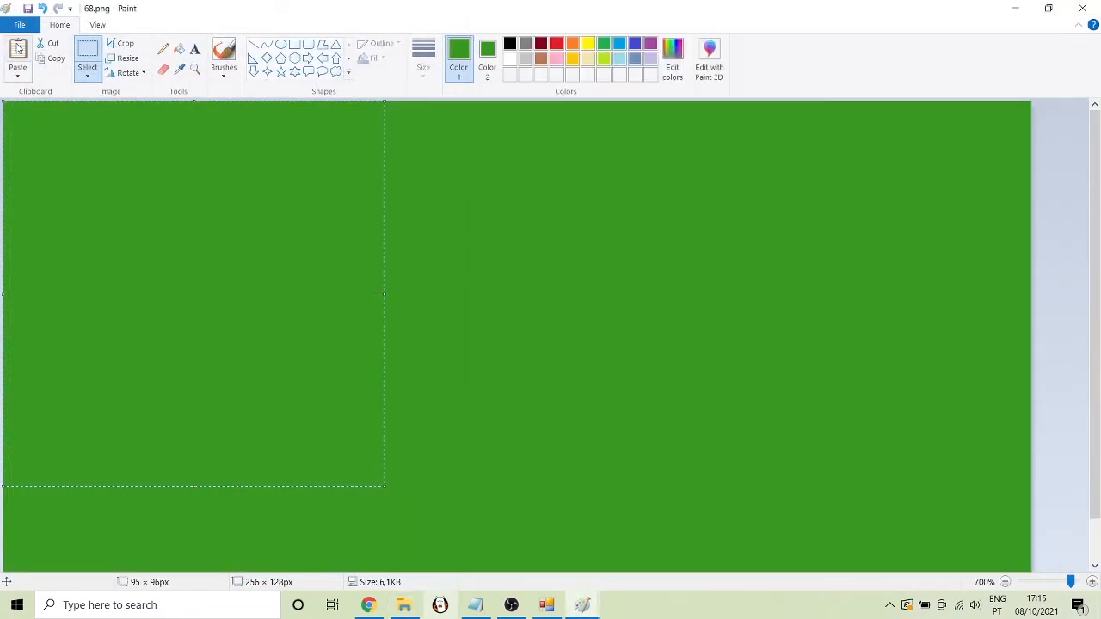
left_click(17, 49)
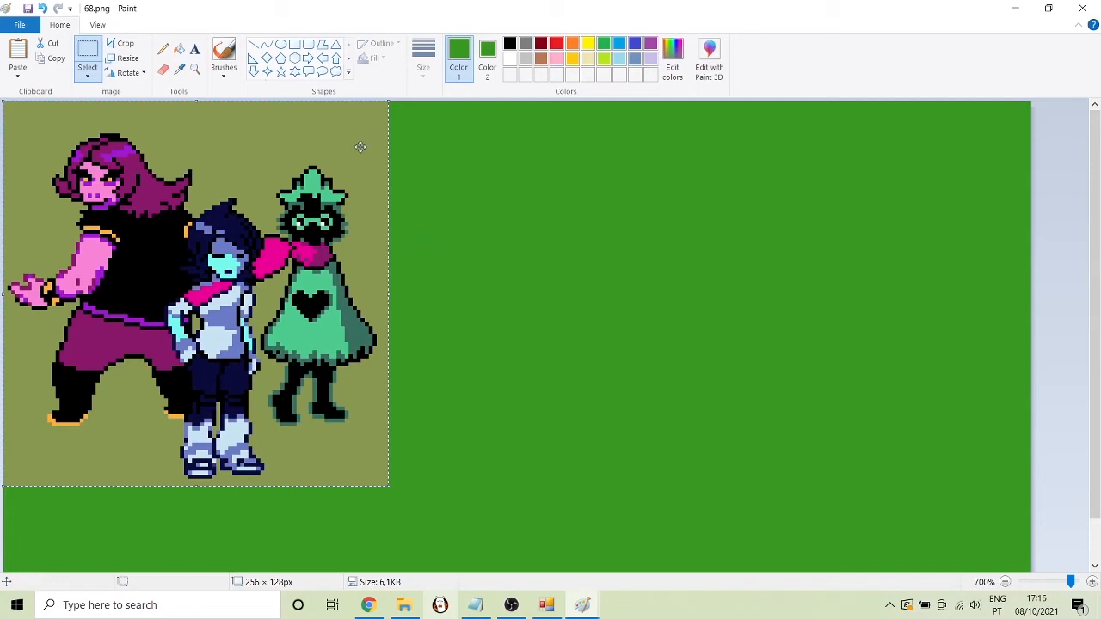
mouse_move(311, 372)
left_mouse_down()
mouse_move(331, 383)
mouse_move(310, 371)
left_mouse_up()
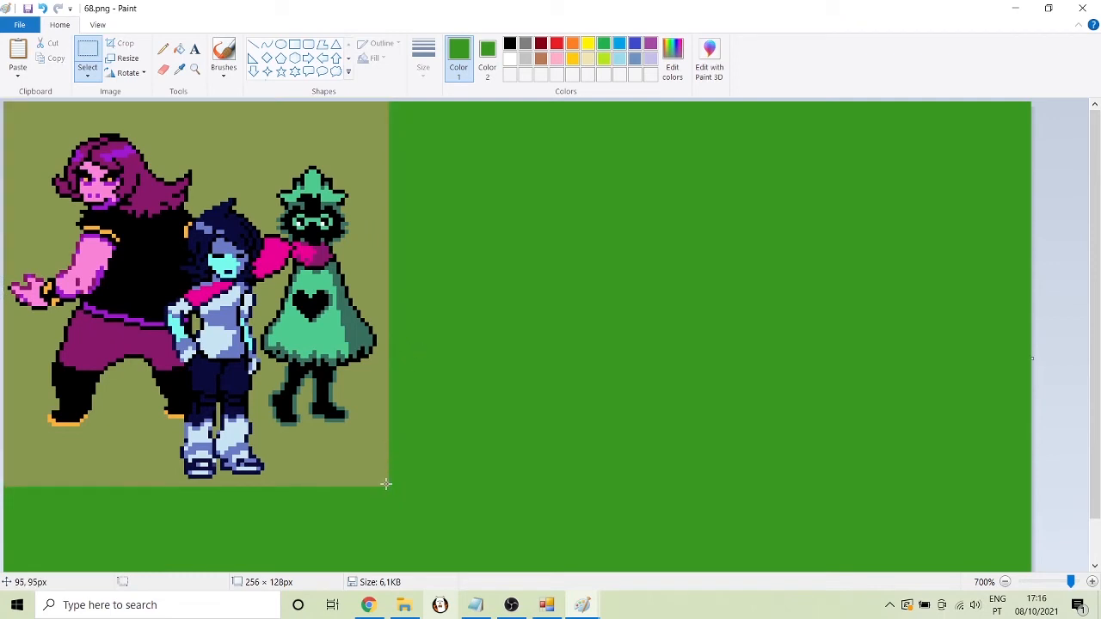
left_click_drag(389, 485, 4, 101)
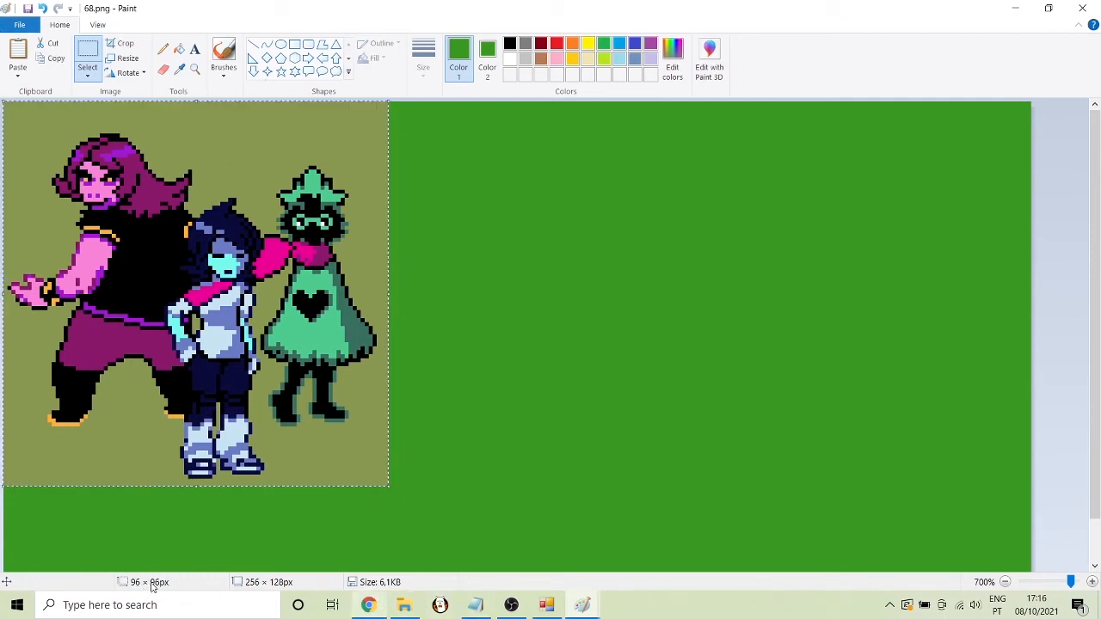
left_click(494, 325)
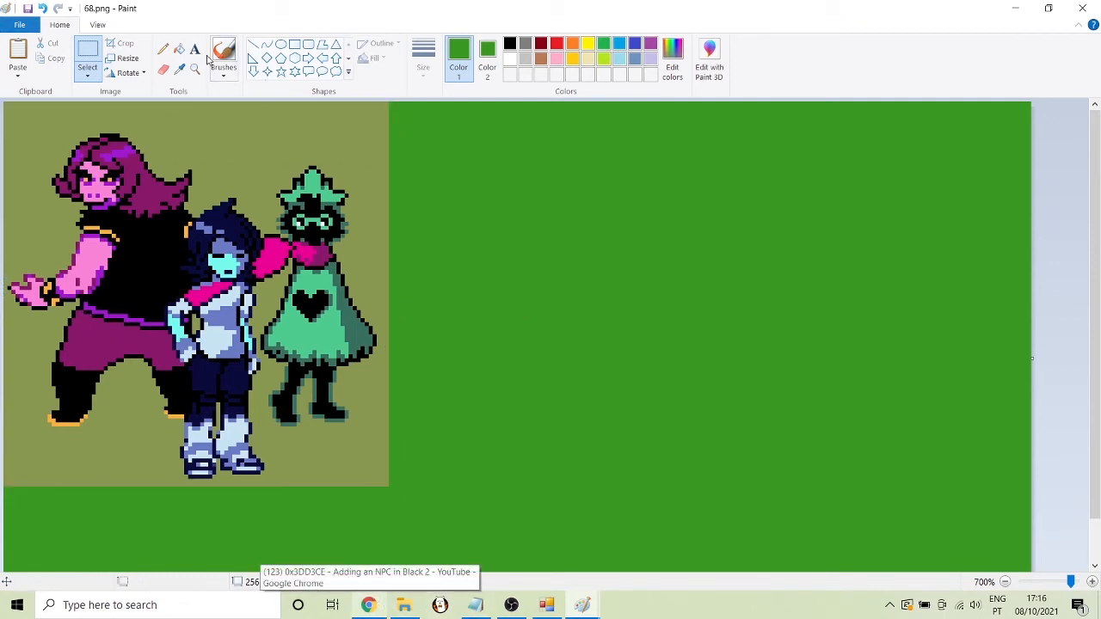
Fill the olive background around the pasted characters with the sheet's green
left_click(179, 49)
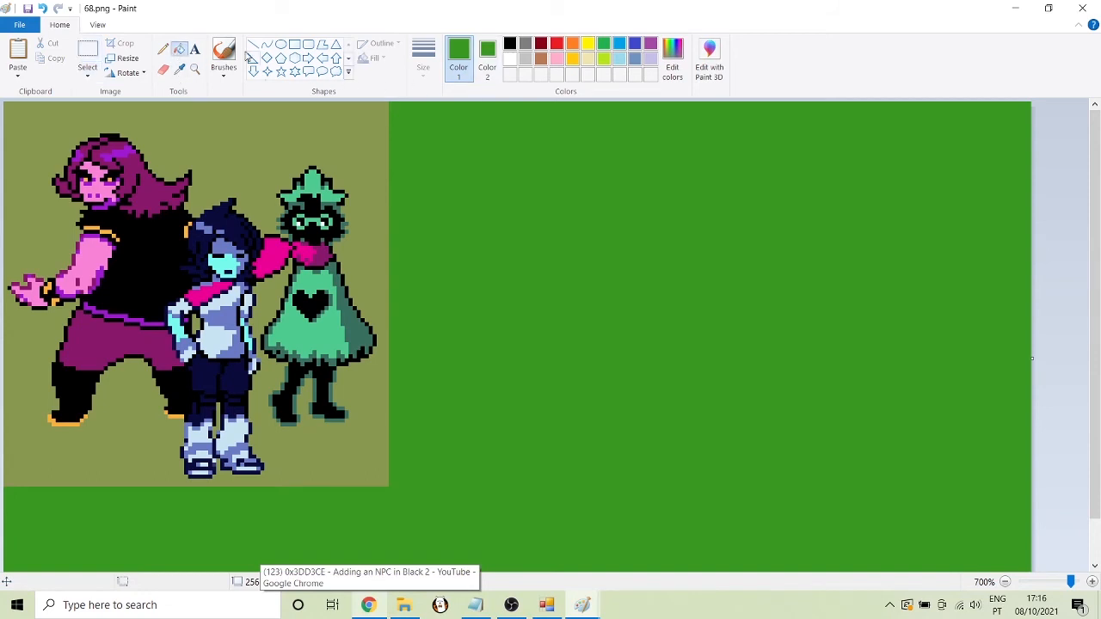
left_click(203, 129)
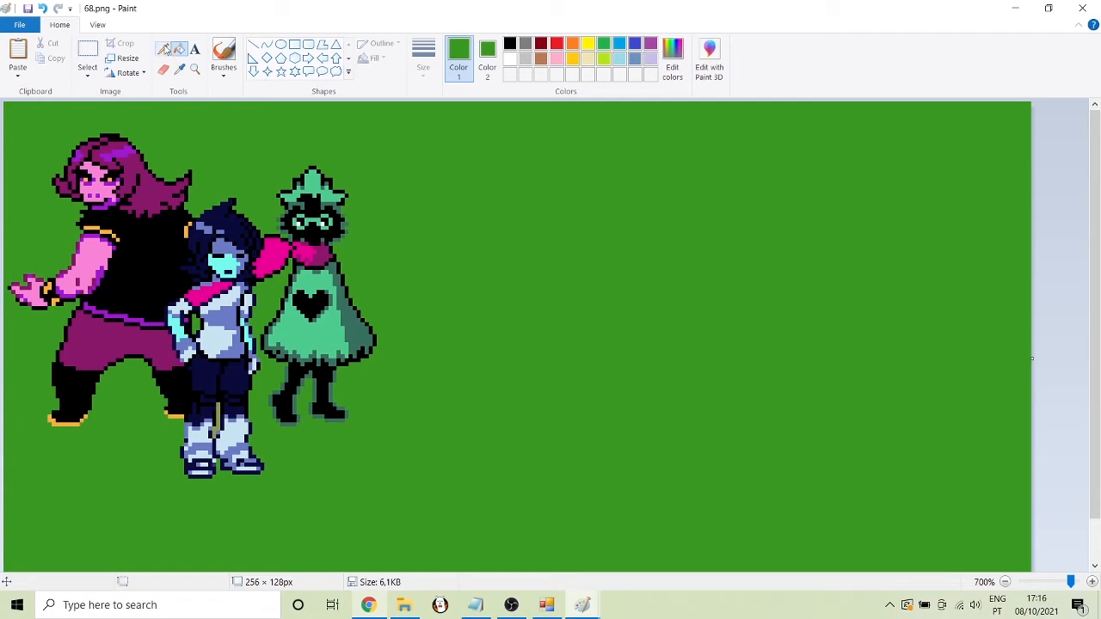
left_click(163, 49)
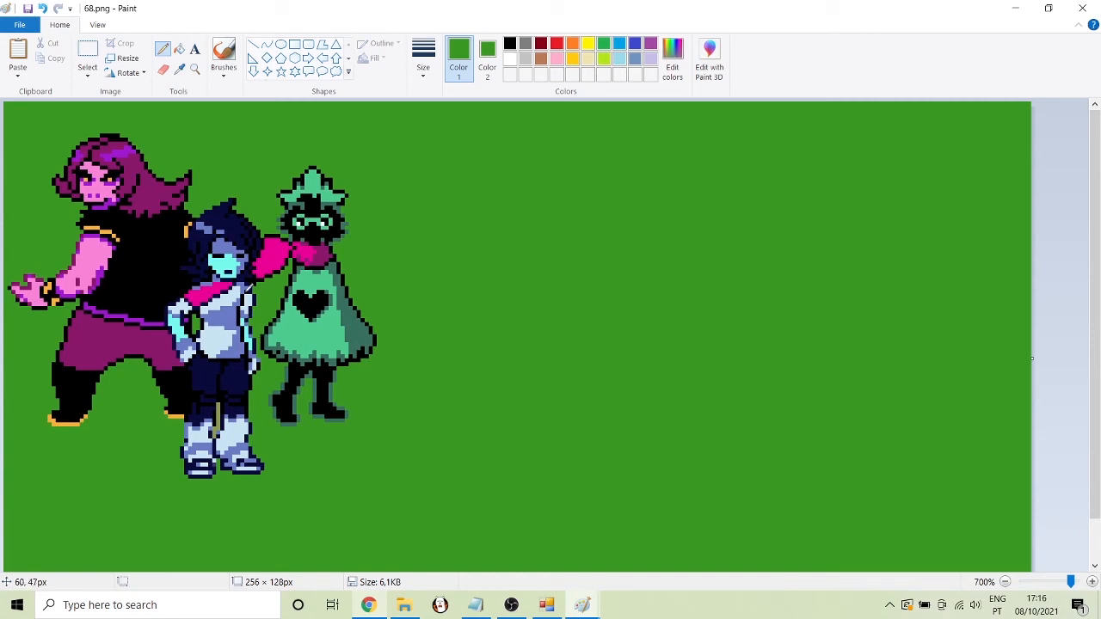
left_click(182, 74)
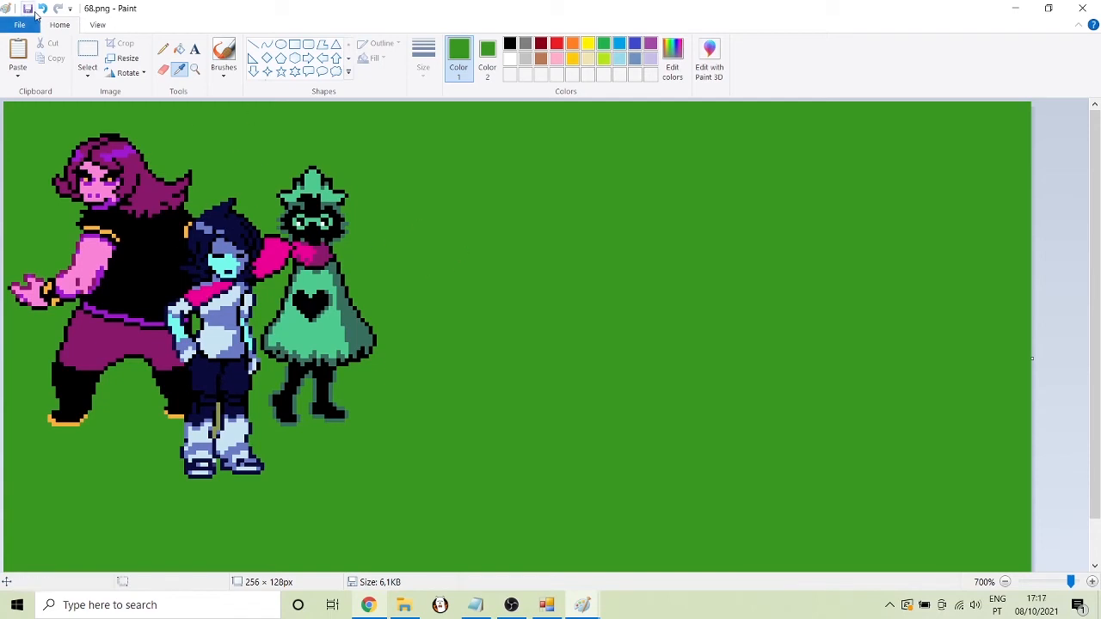
Save 68.png, then close template.png without saving its changes
left_click(29, 8)
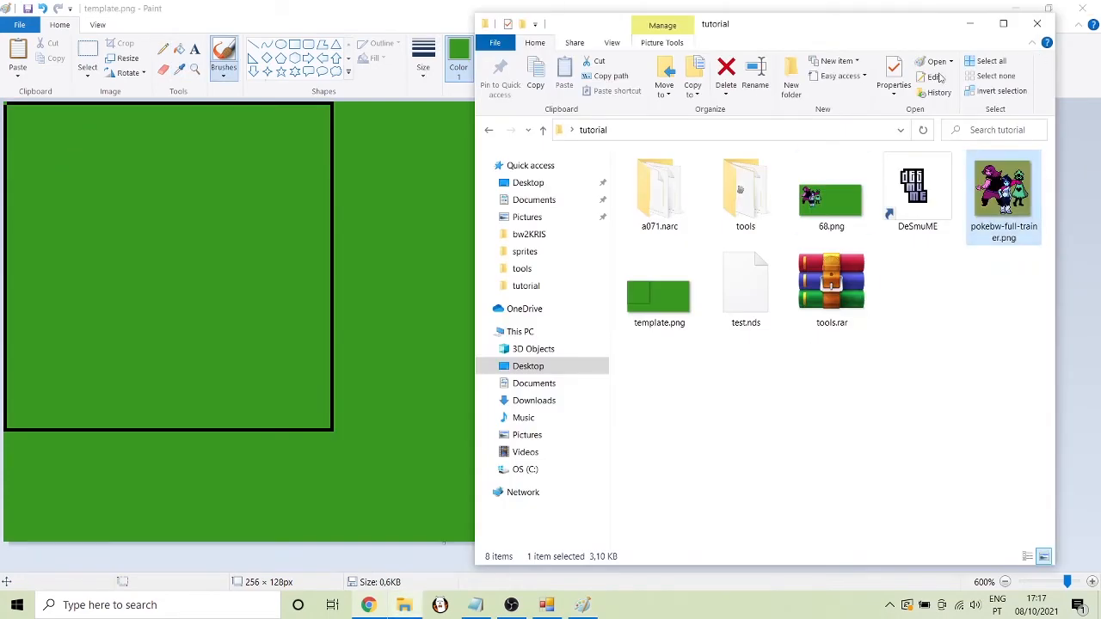
left_click(1088, 8)
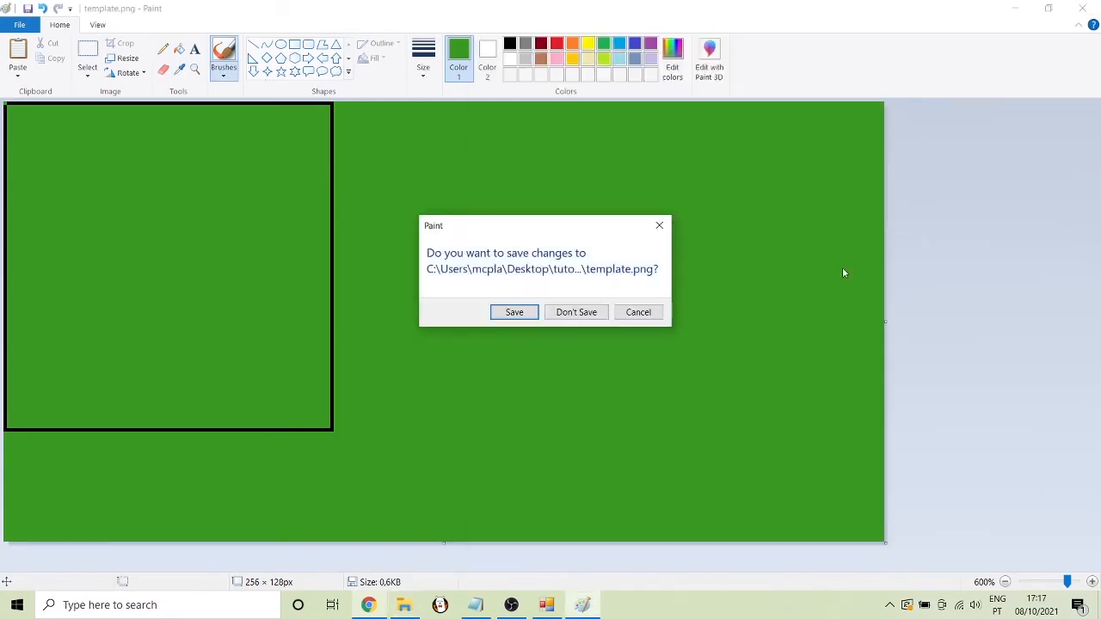
left_click(573, 312)
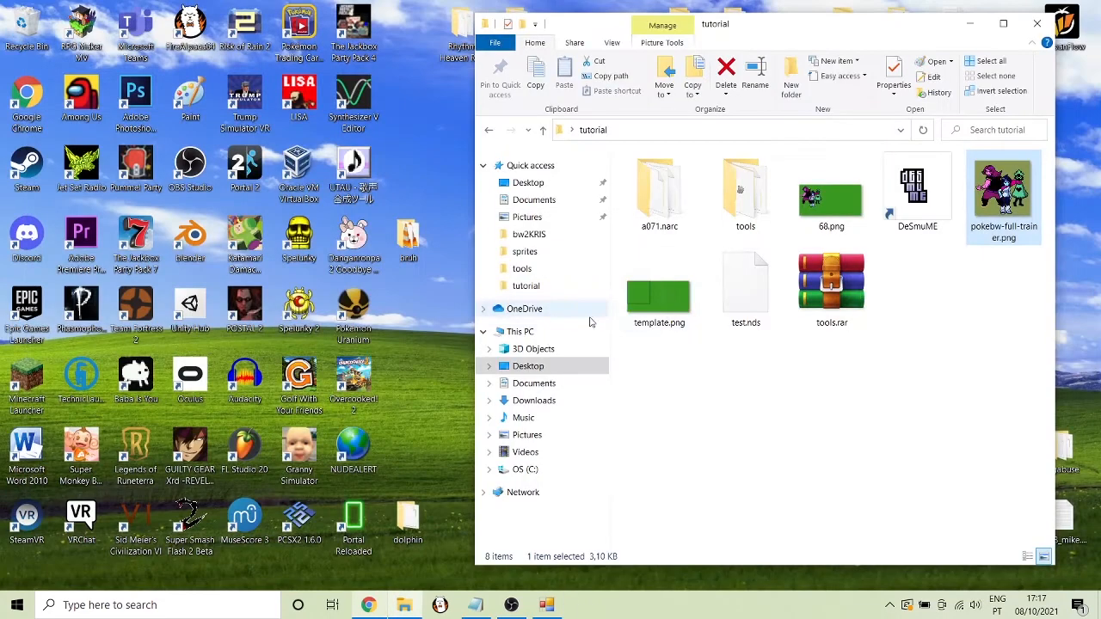
Switch to BWSE 2.0, import the edited 68.png for file ID 068, and close the program
left_click(547, 606)
left_click_drag(776, 331, 733, 256)
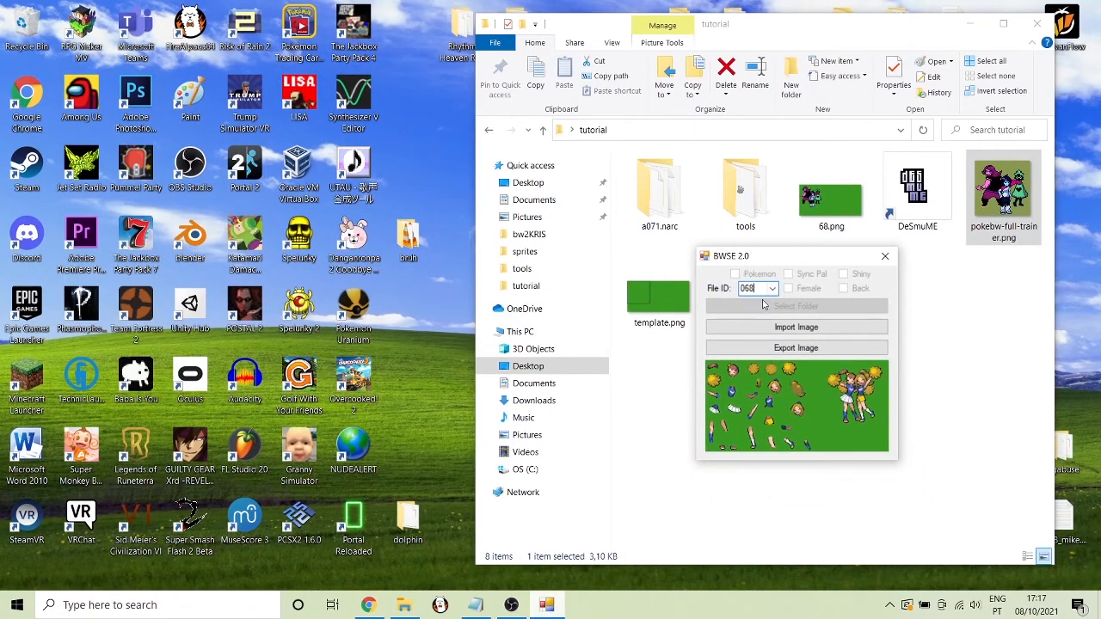
left_click(799, 329)
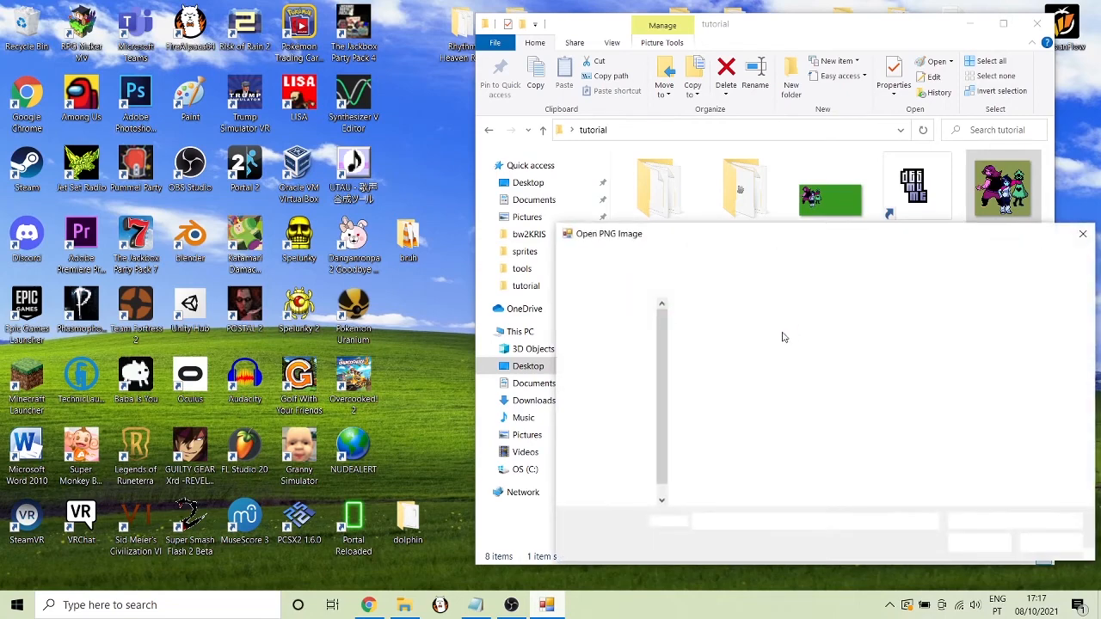
double_click(887, 366)
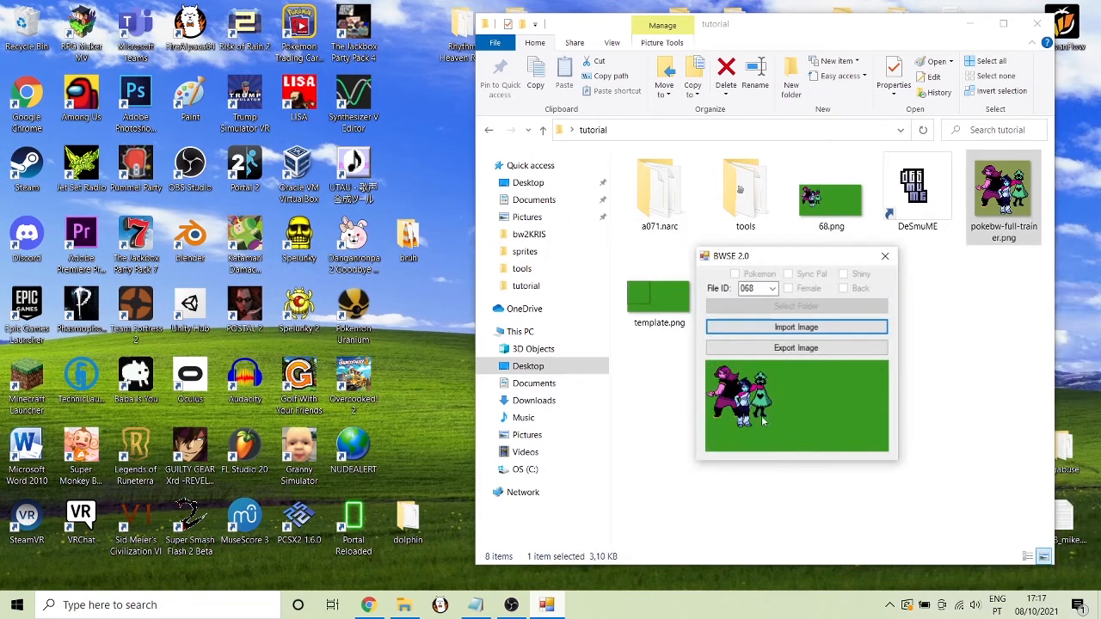
left_click(884, 255)
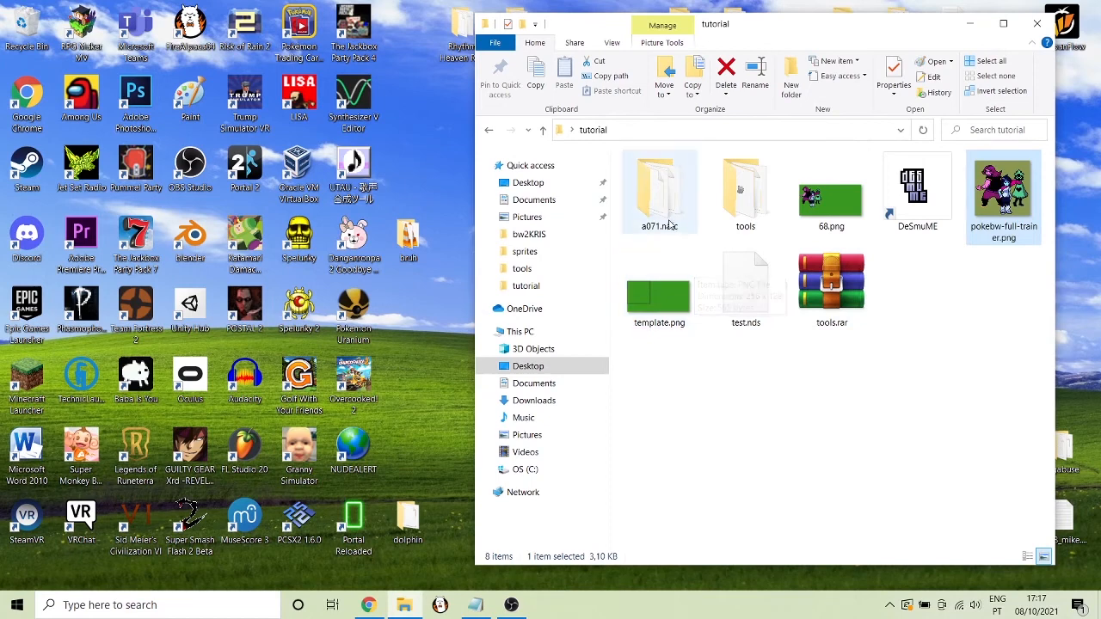
Open the tools folder inside tutorial and launch Kiwi.ds editor.exe
left_click(675, 188)
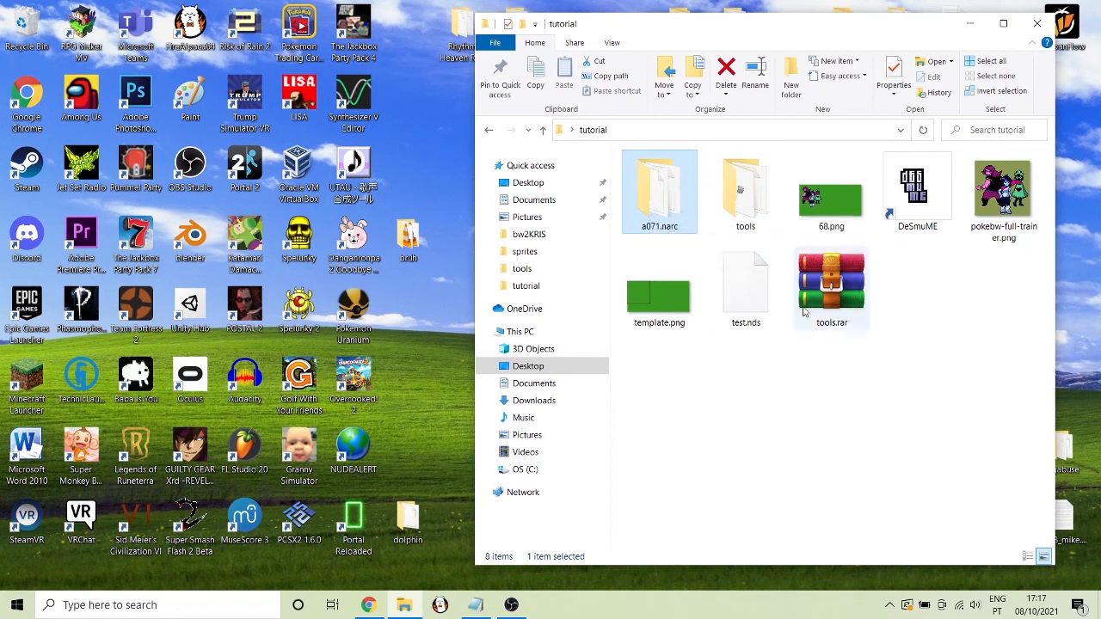
double_click(743, 191)
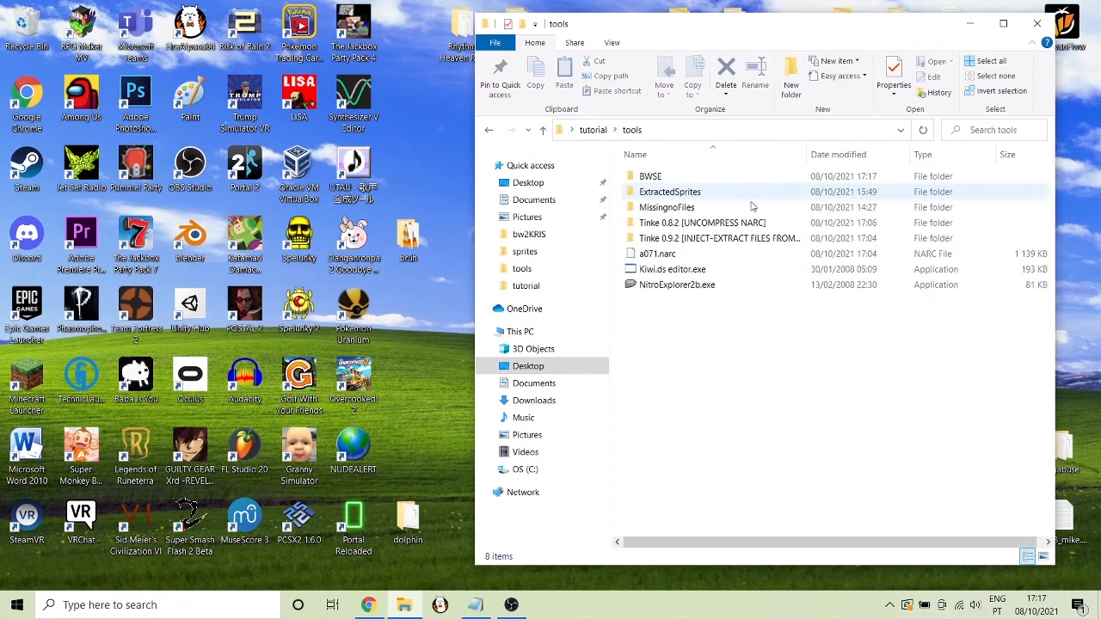
double_click(666, 270)
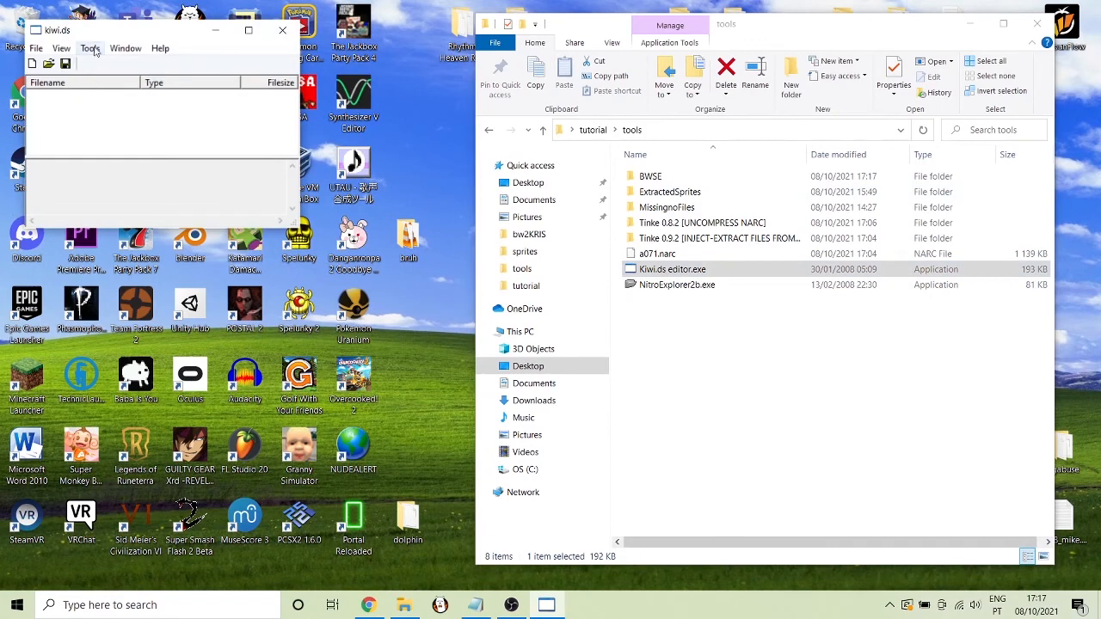
Start making a NARC file and set its source files folder to a071.narc inside the tutorial folder
left_click(91, 50)
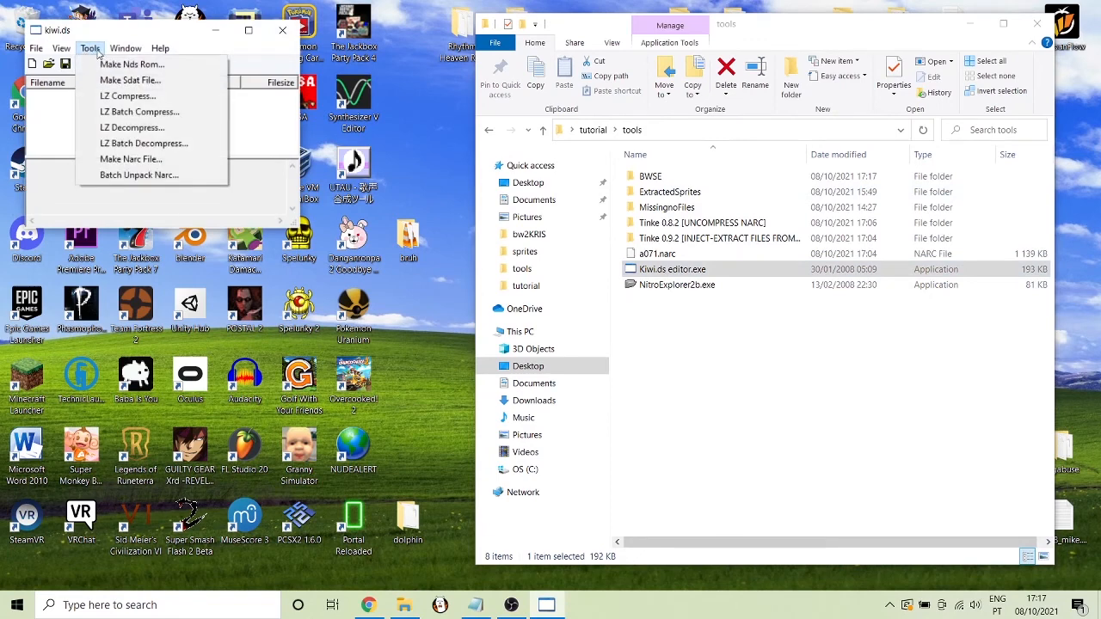
left_click(130, 160)
left_click(270, 95)
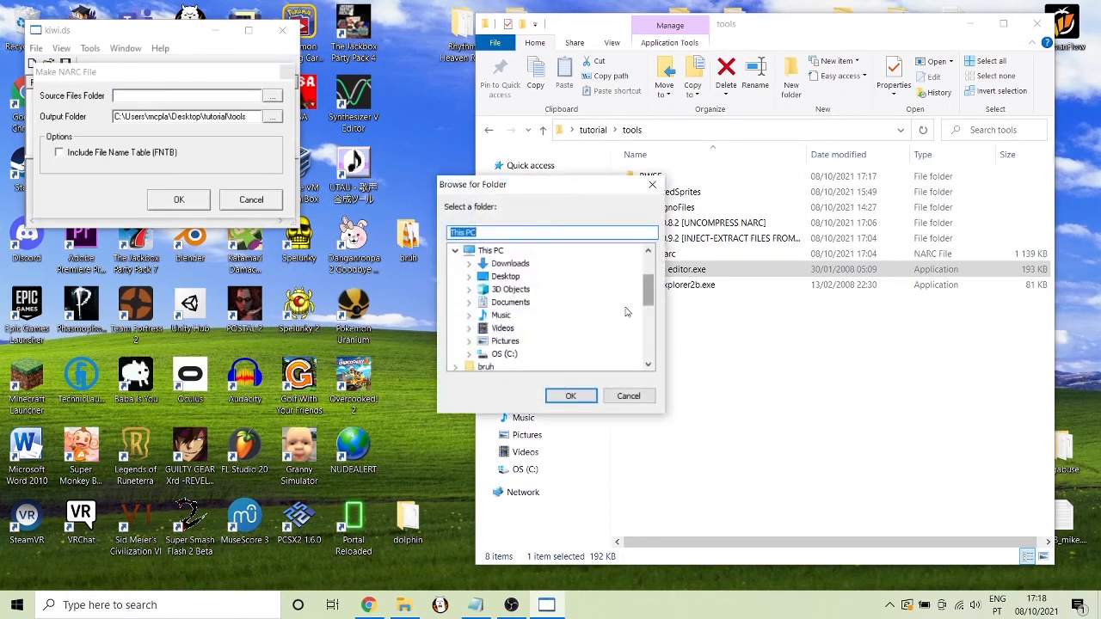
left_click_drag(645, 296, 650, 346)
left_click(454, 344)
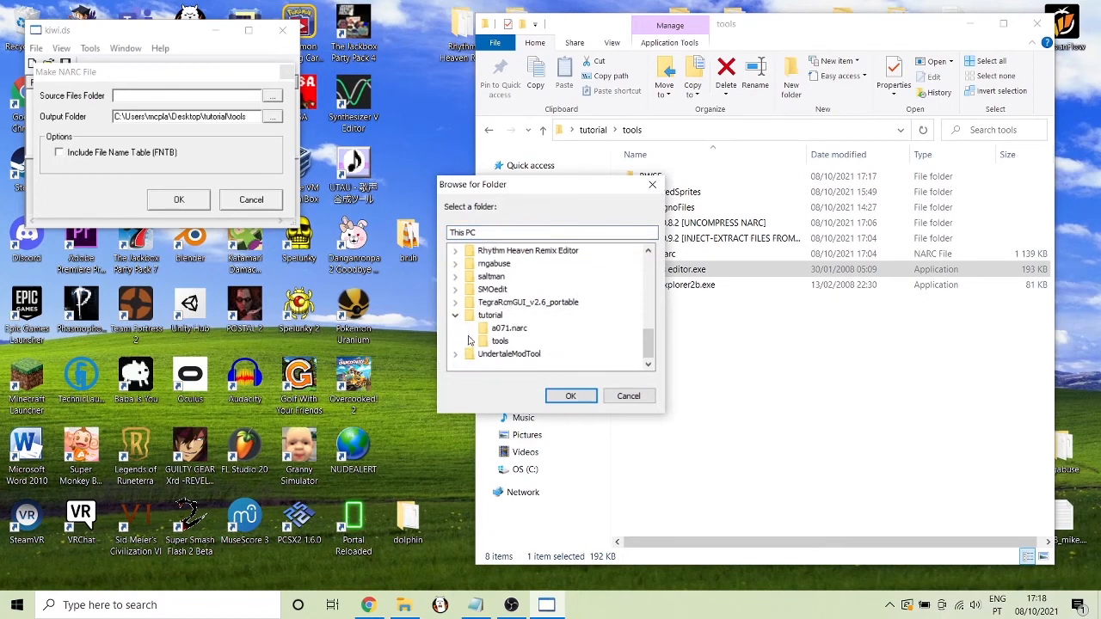
left_click(503, 332)
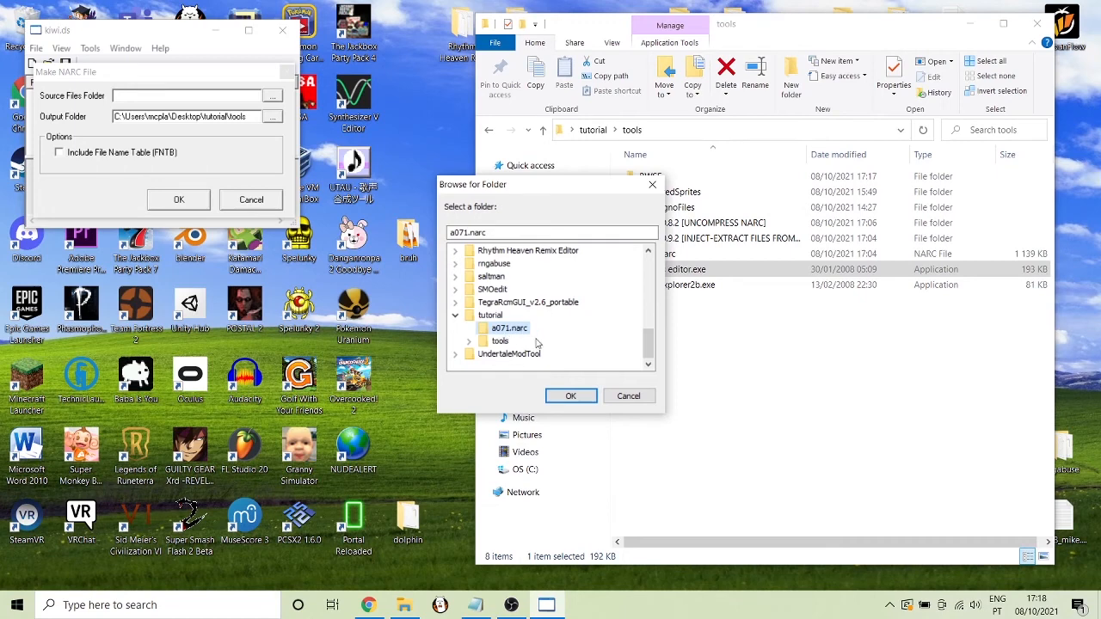
left_click(570, 396)
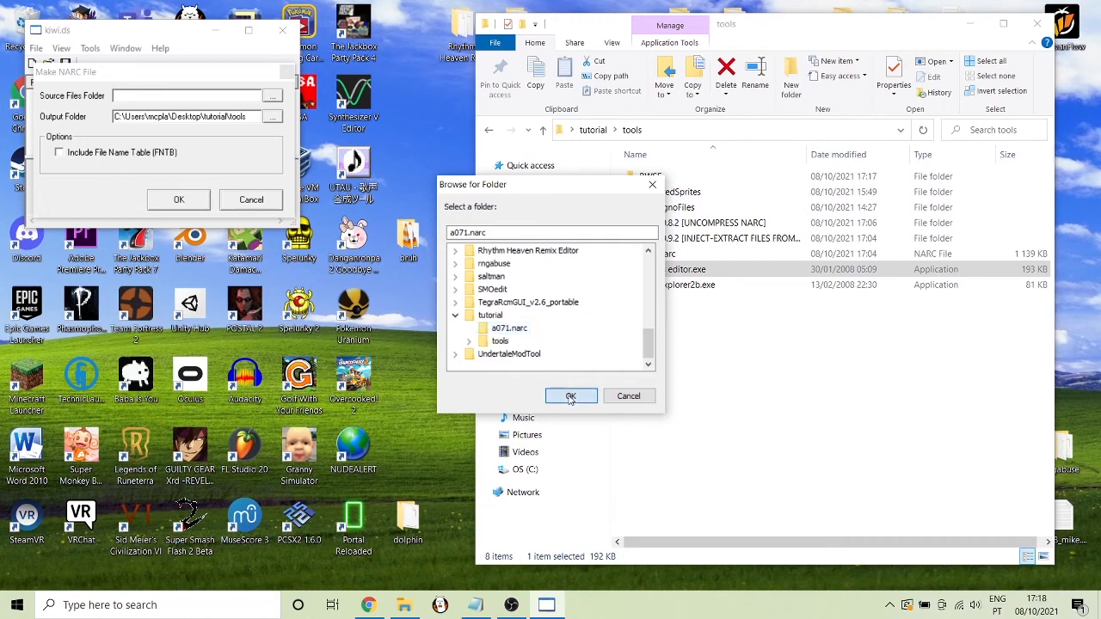
Open the output folder chooser, and check the existing a071.narc file in the tools folder in File Explorer before returning to tutorial
left_click(272, 118)
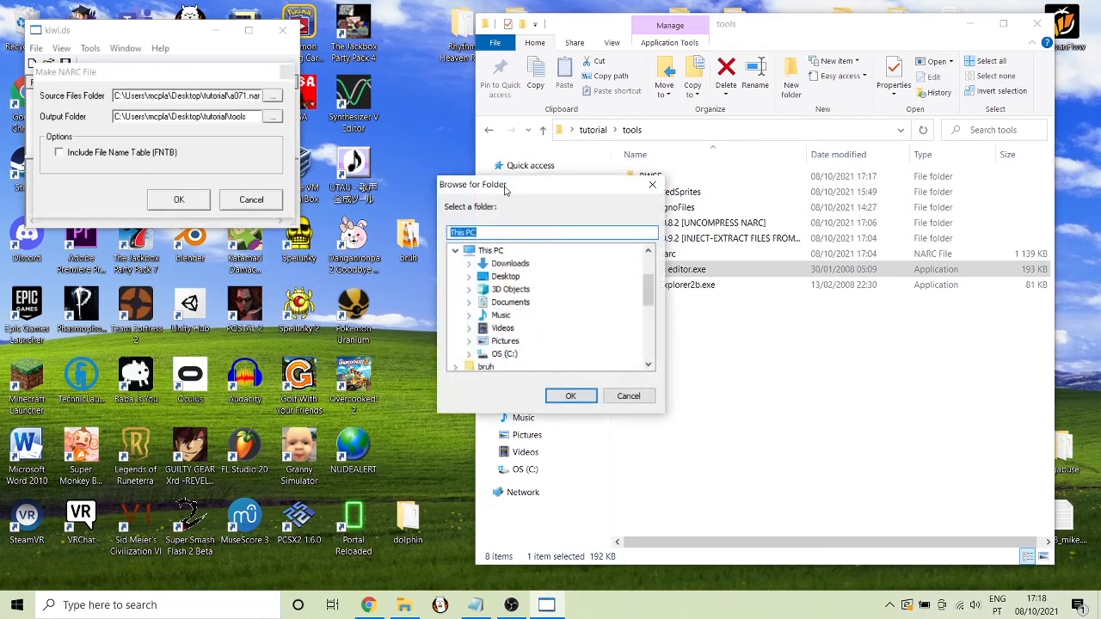
left_click_drag(506, 191, 673, 304)
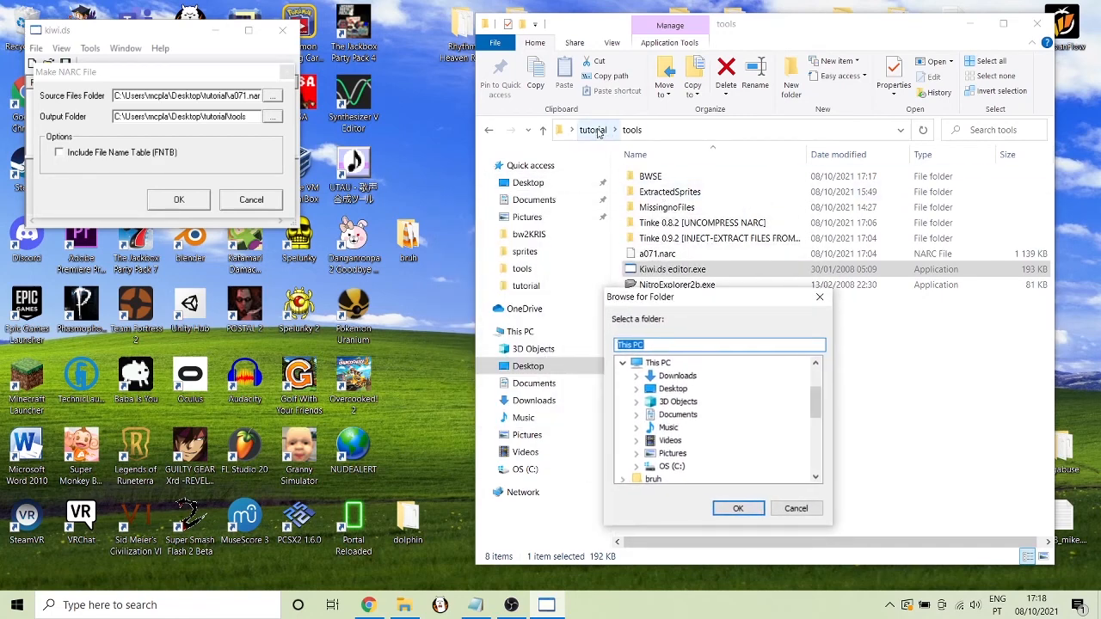
left_click(593, 130)
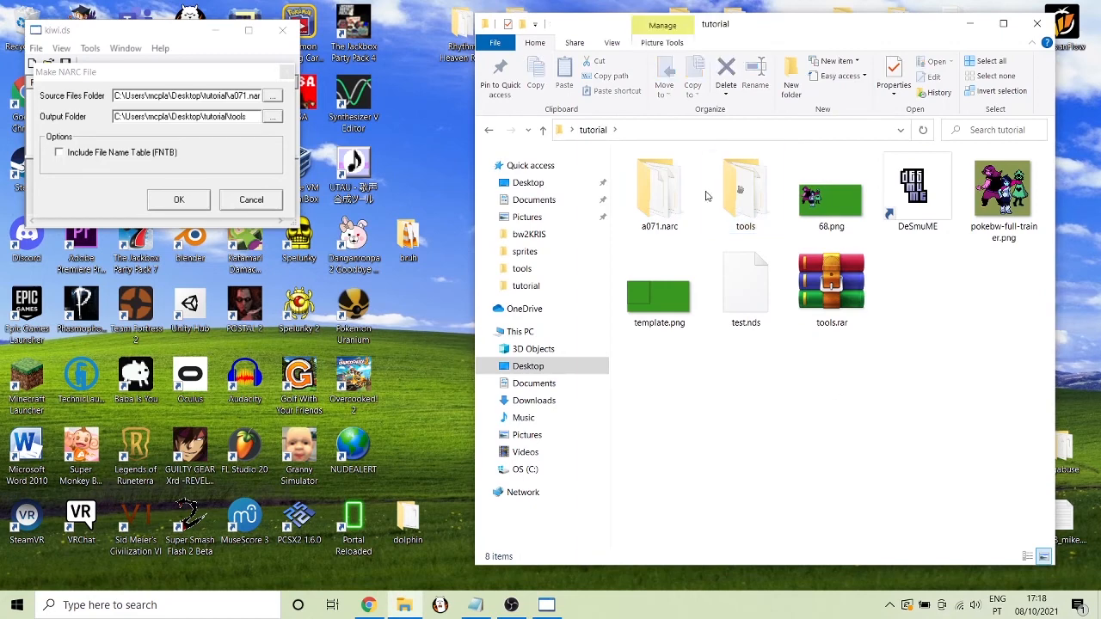
double_click(743, 191)
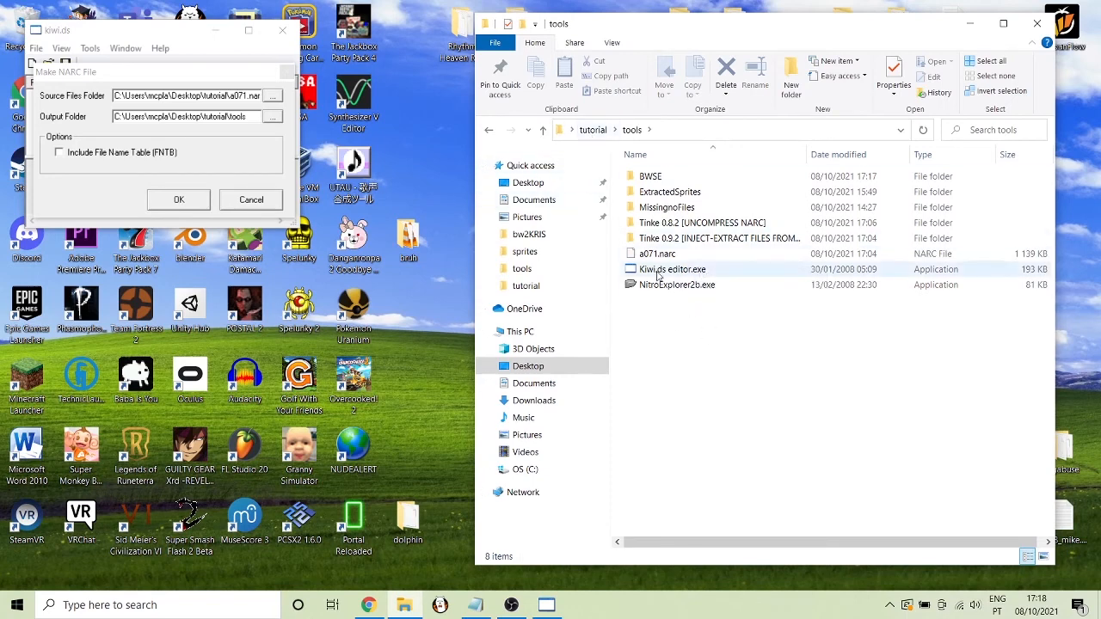
left_click_drag(654, 255, 679, 259)
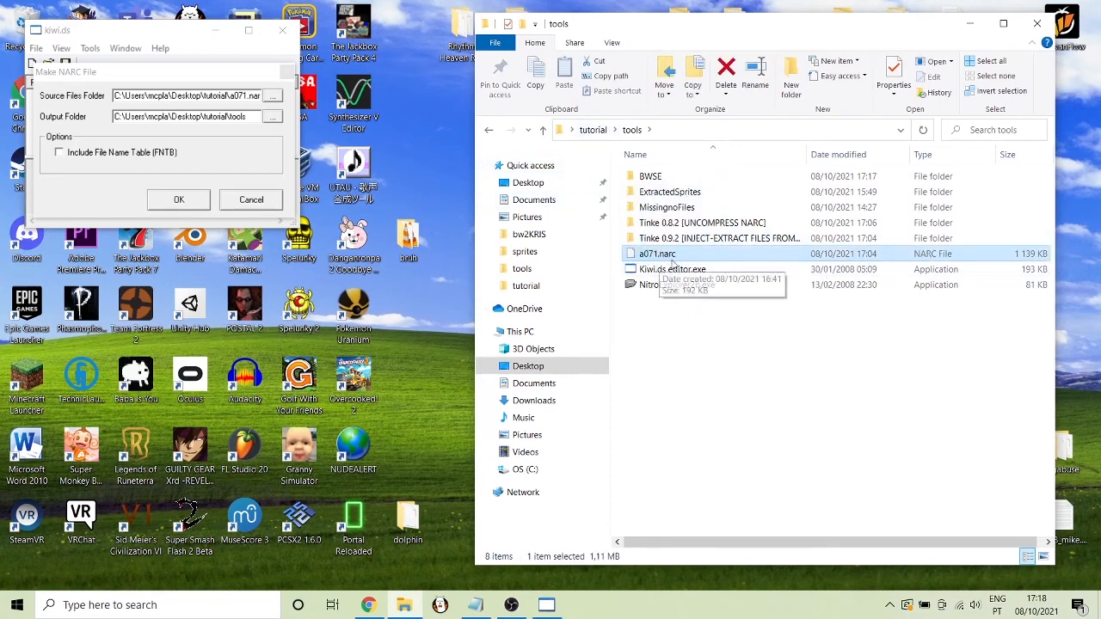
left_click(593, 131)
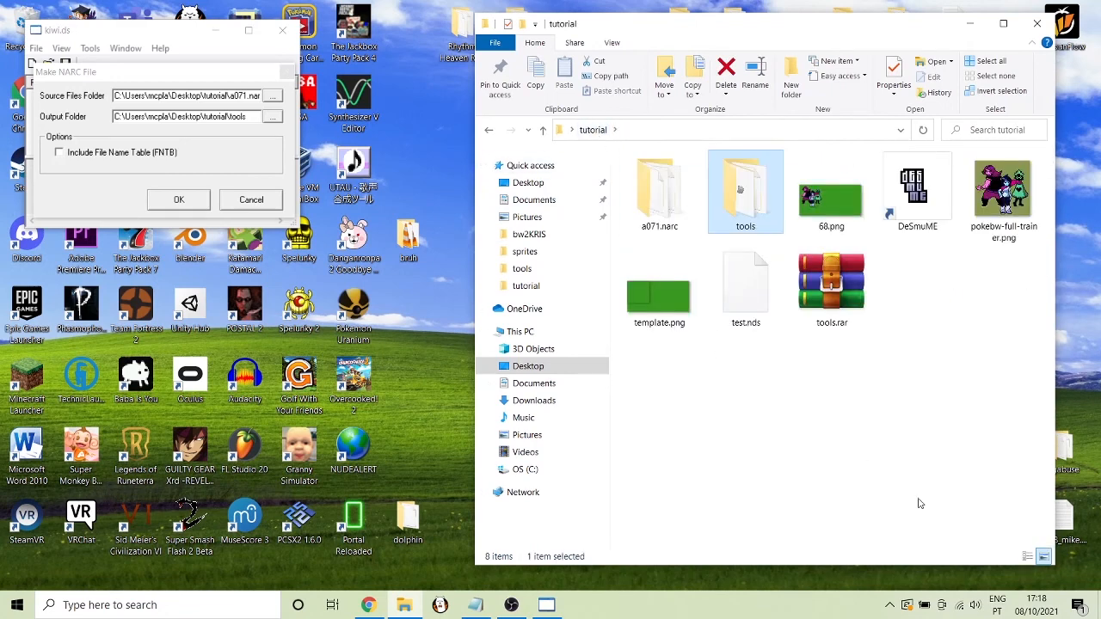
Set the NARC output folder to tutorial and build the file with the file name table option left off
left_click(273, 120)
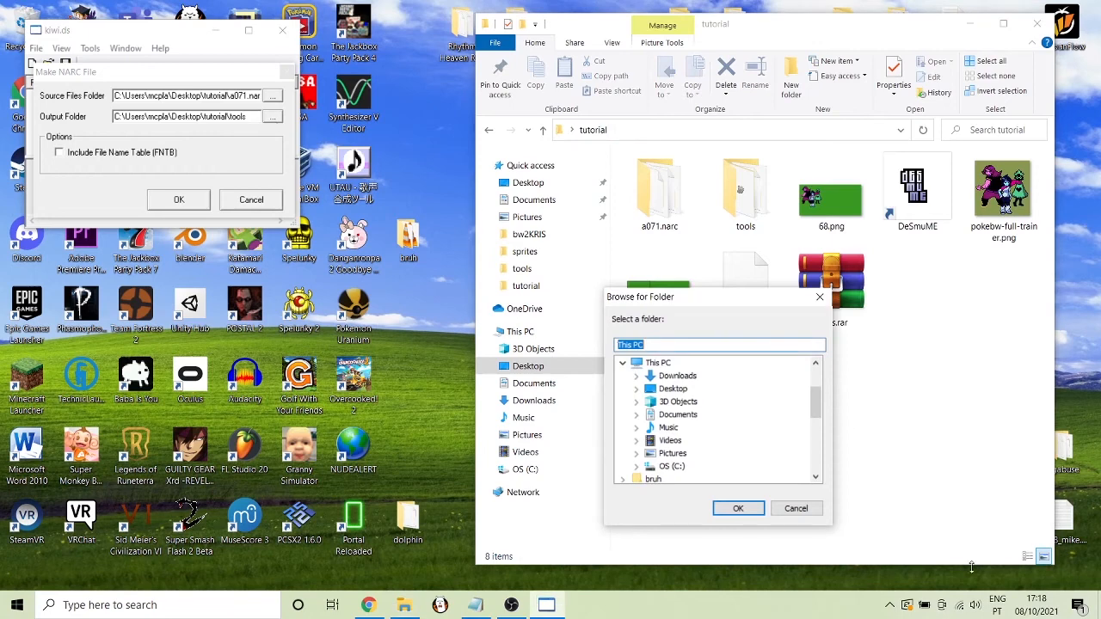
scroll(745, 434, "down", 10)
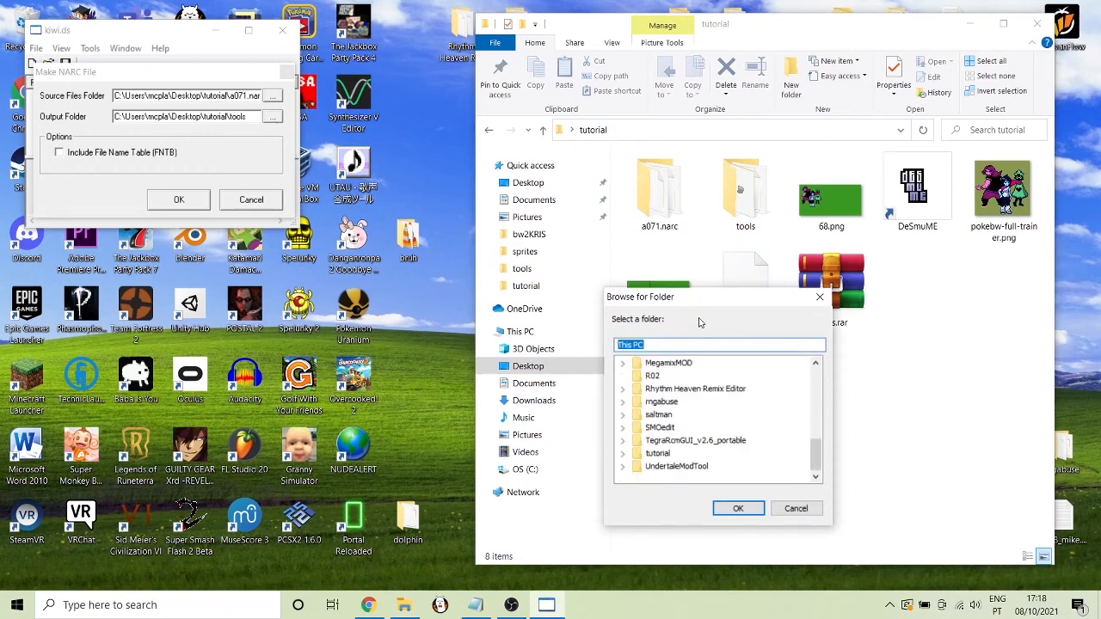
left_click_drag(709, 303, 430, 254)
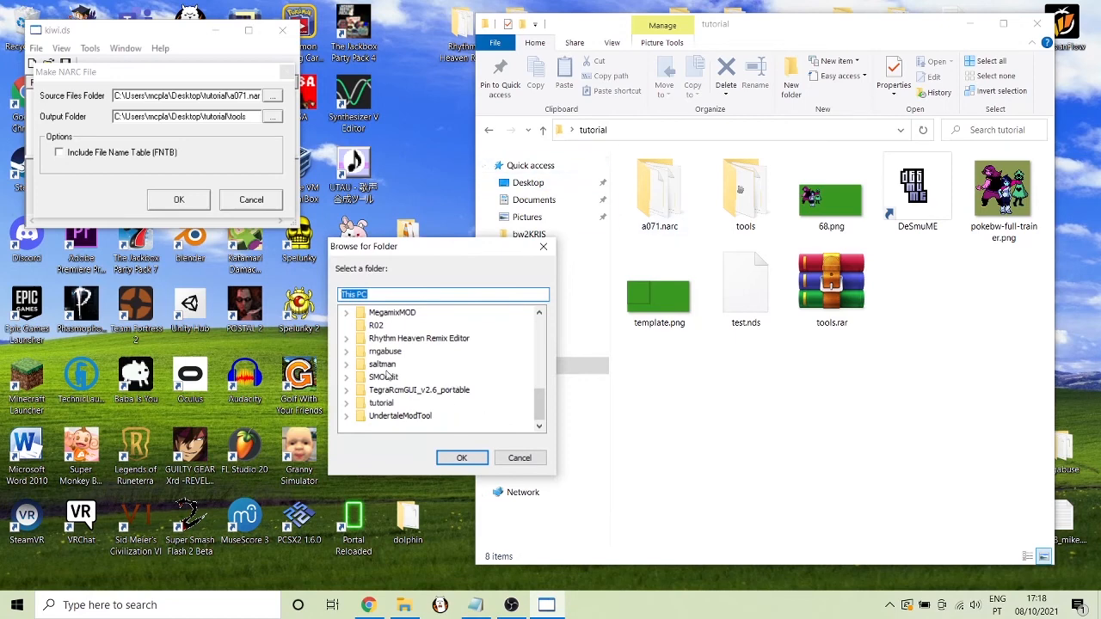
scroll(388, 376, "up", 2)
scroll(388, 375, "down", 2)
scroll(388, 376, "up", 2)
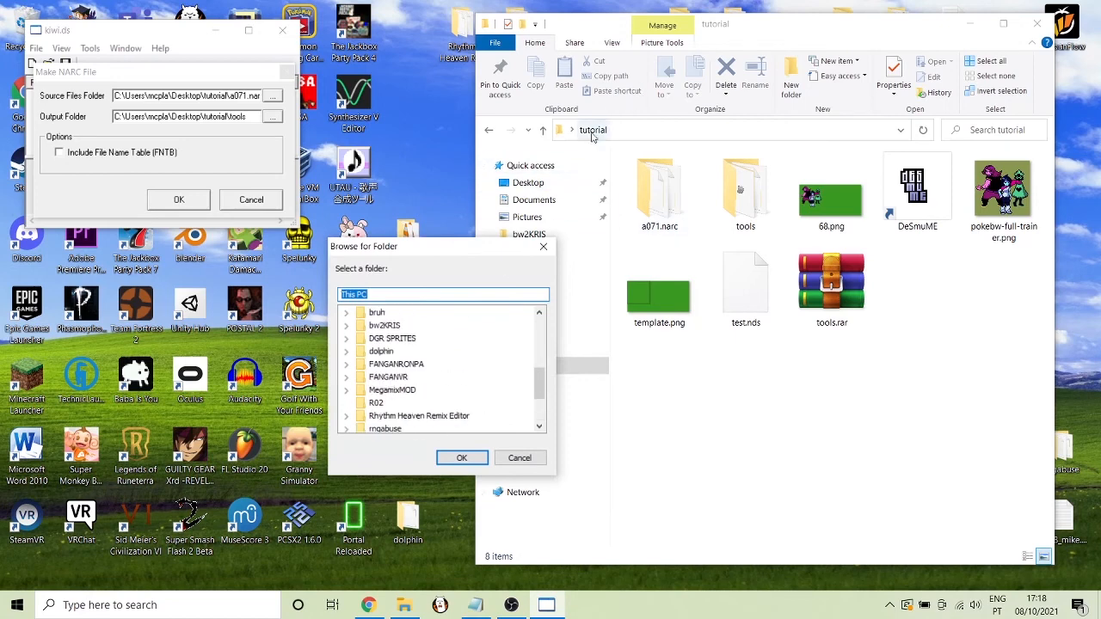
scroll(441, 377, "down", 2)
scroll(373, 391, "up", 1)
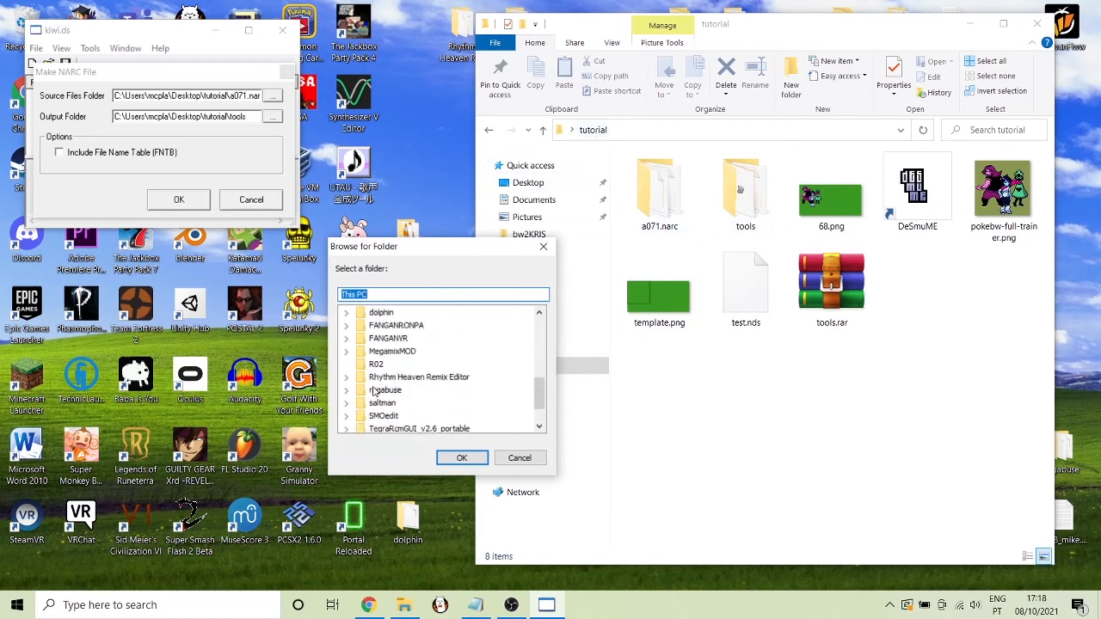
scroll(373, 390, "up", 3)
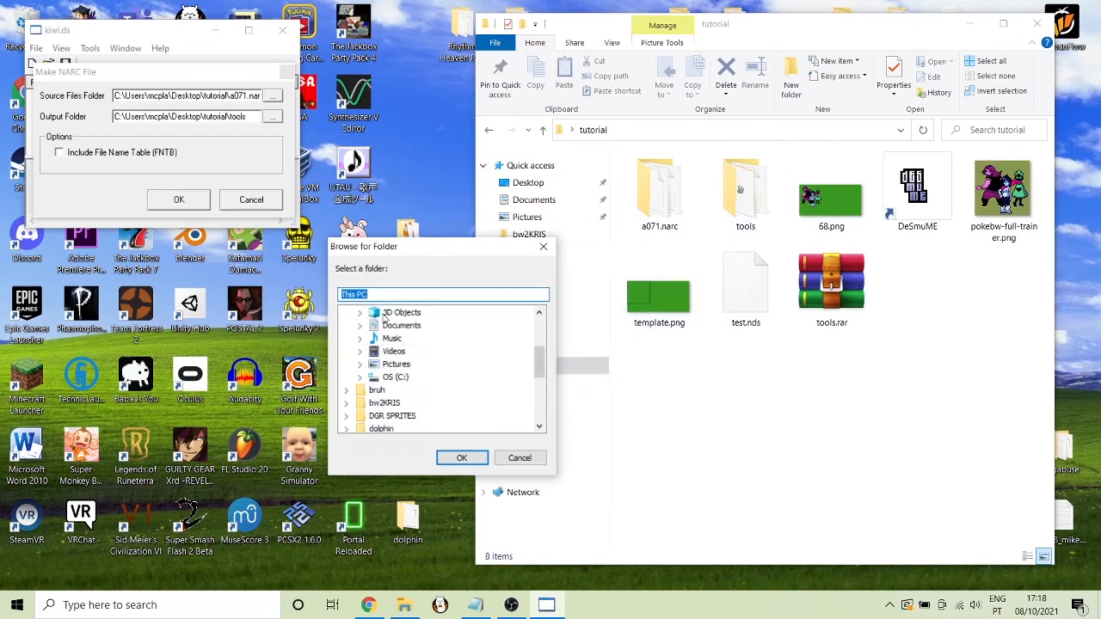
scroll(439, 378, "down", 4)
scroll(430, 372, "up", 5)
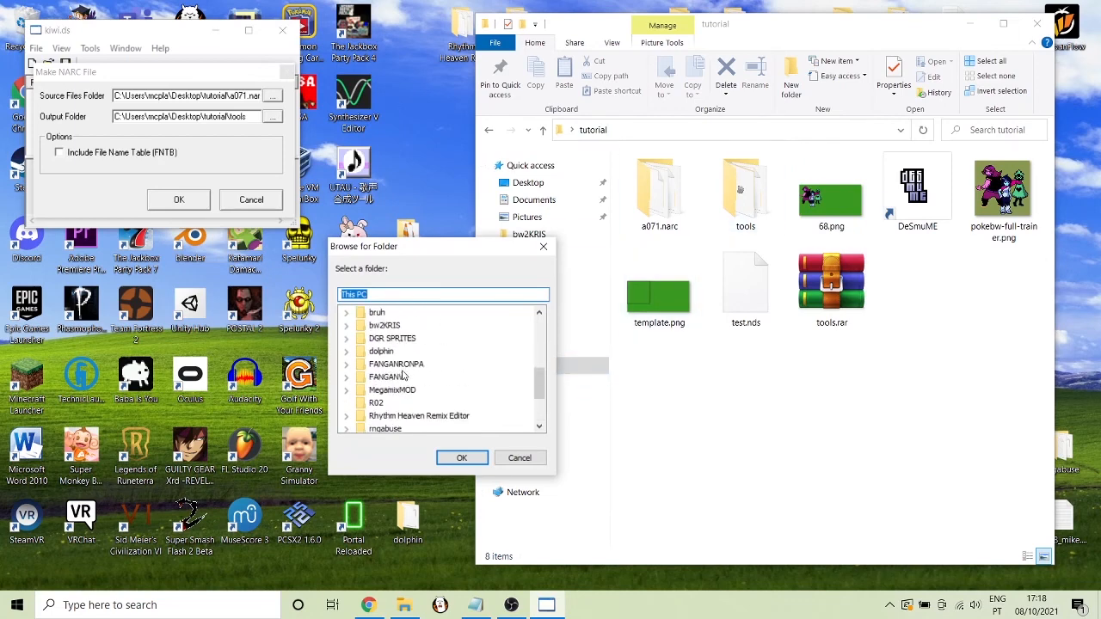
scroll(413, 374, "down", 3)
scroll(400, 375, "up", 2)
scroll(378, 380, "down", 5)
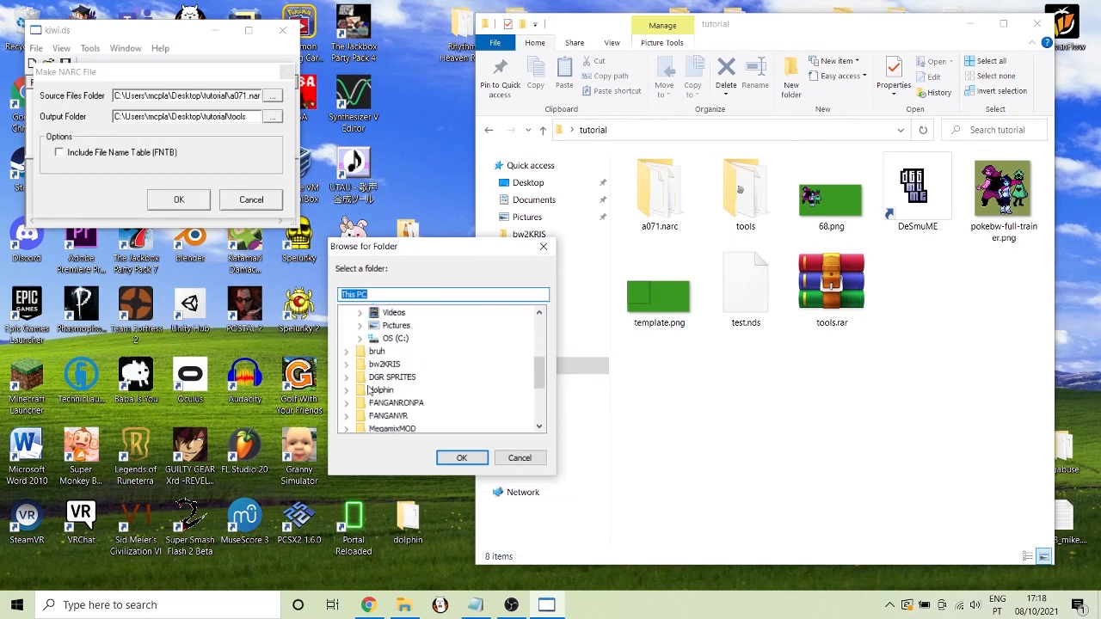
scroll(368, 387, "up", 5)
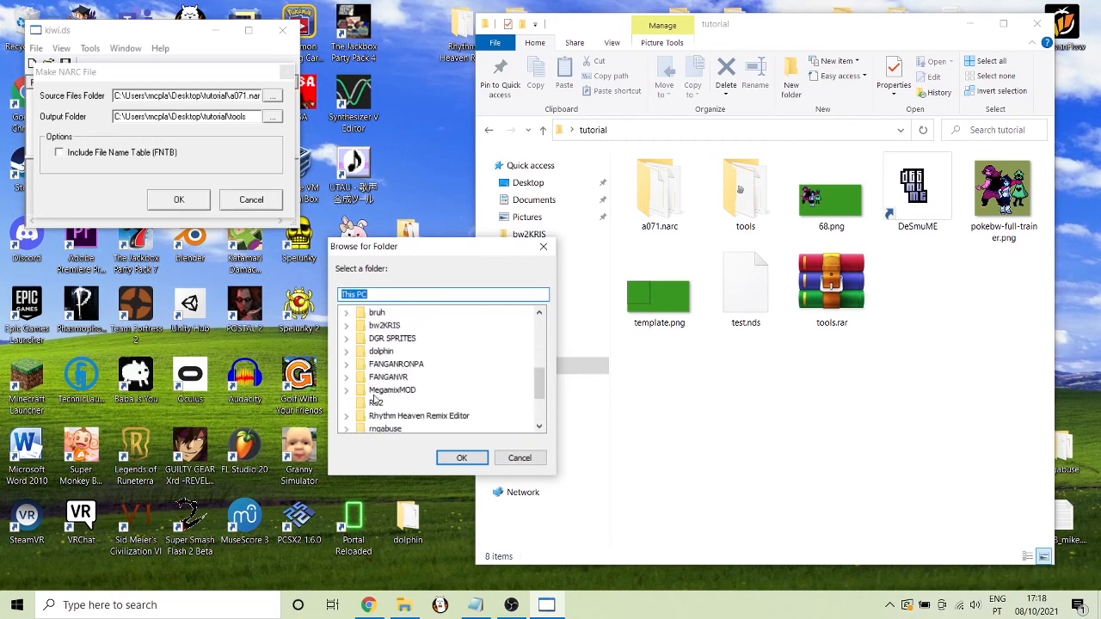
scroll(372, 394, "down", 5)
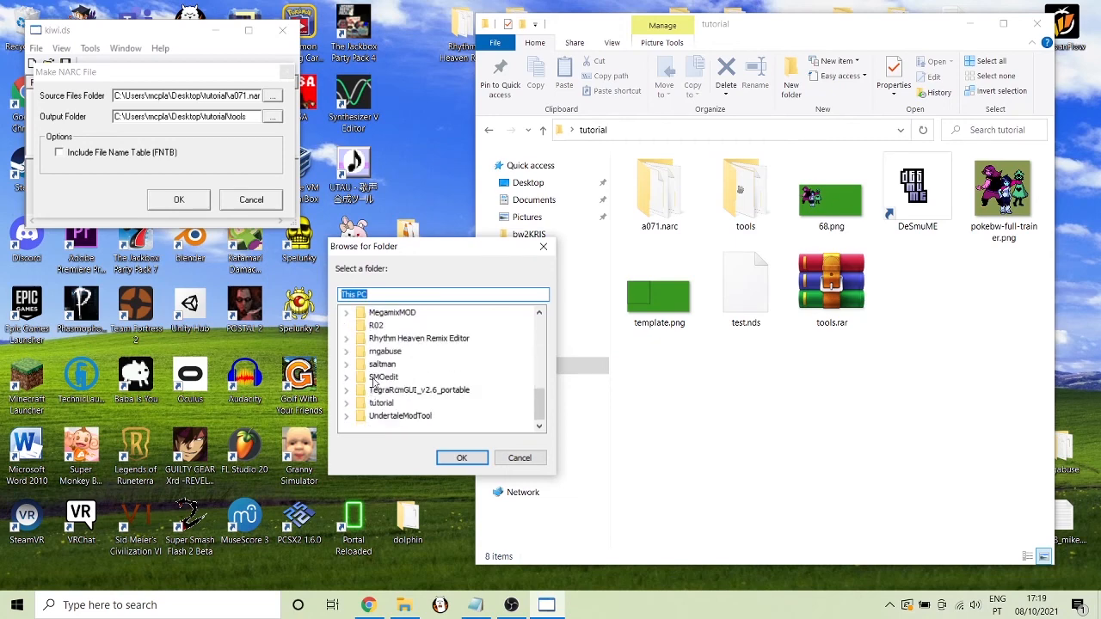
scroll(391, 381, "up", 5)
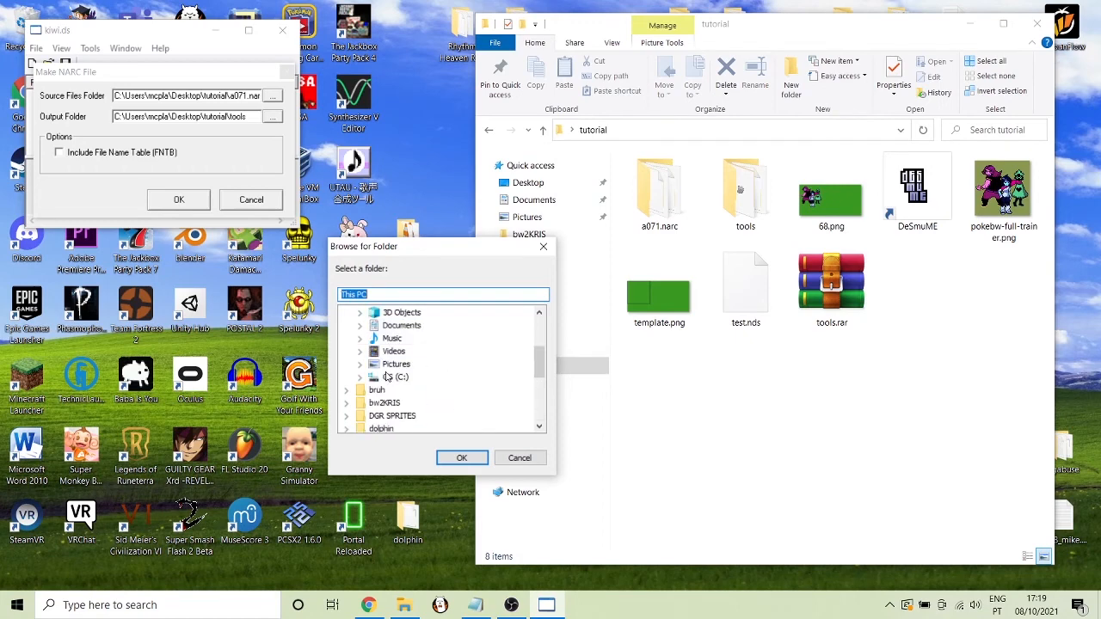
scroll(385, 385, "down", 3)
scroll(380, 394, "up", 3)
left_click(347, 353)
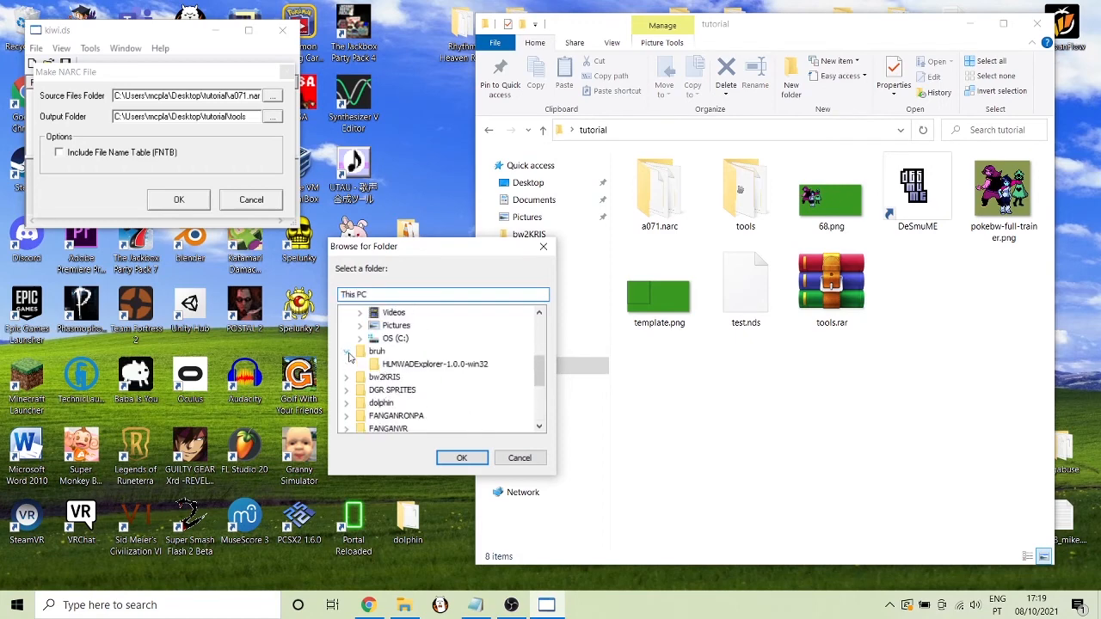
left_click(347, 352)
scroll(359, 363, "down", 2)
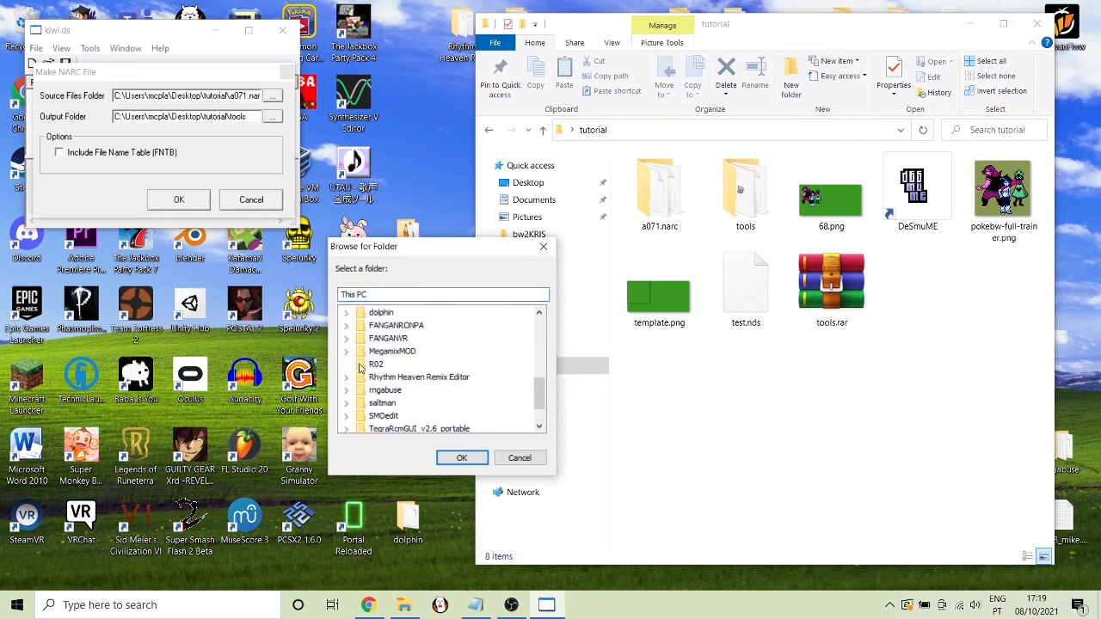
scroll(359, 365, "up", 1)
scroll(352, 375, "up", 1)
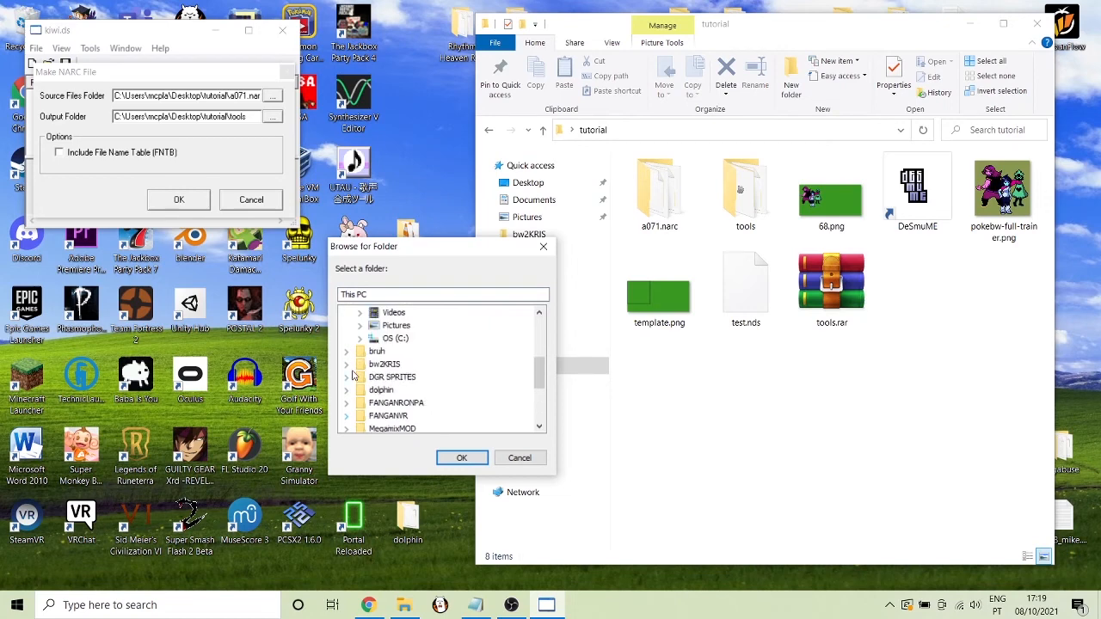
scroll(358, 365, "down", 3)
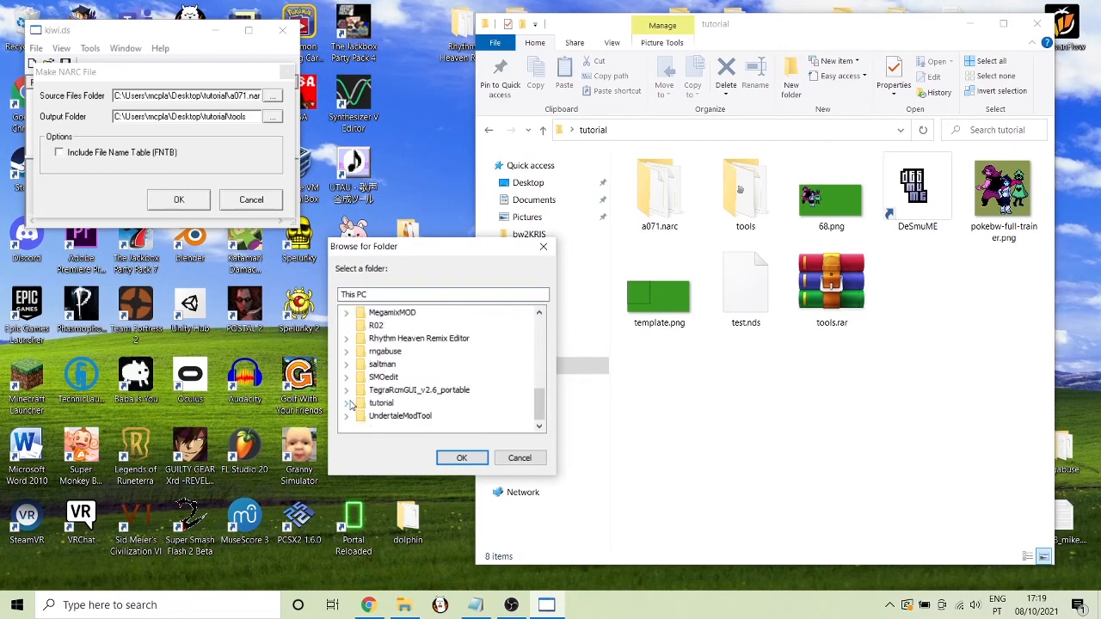
left_click(348, 403)
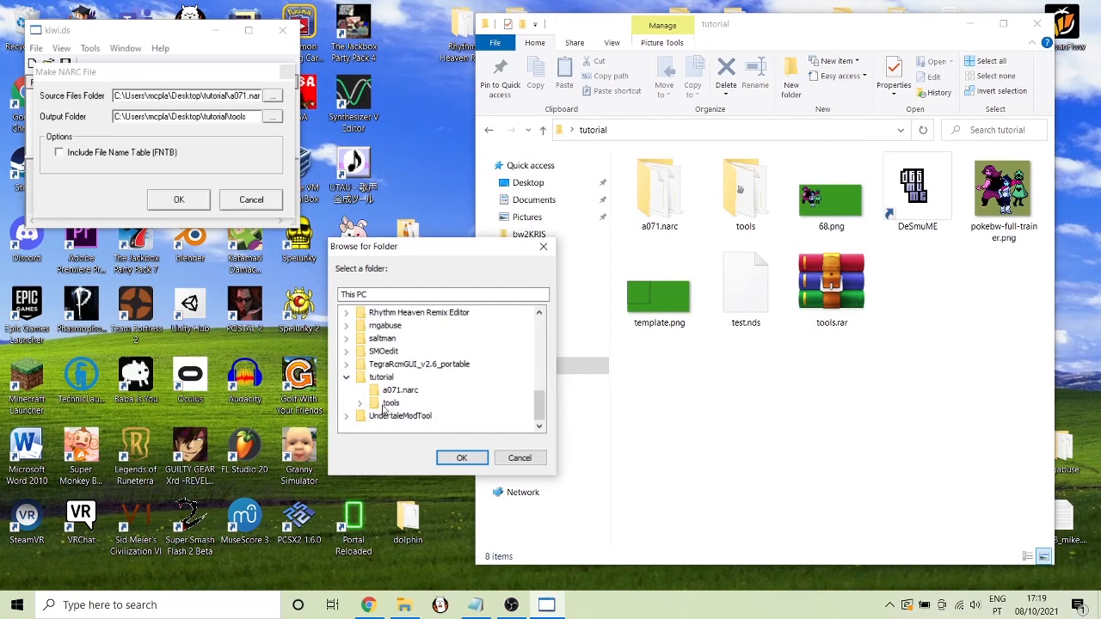
left_click(380, 378)
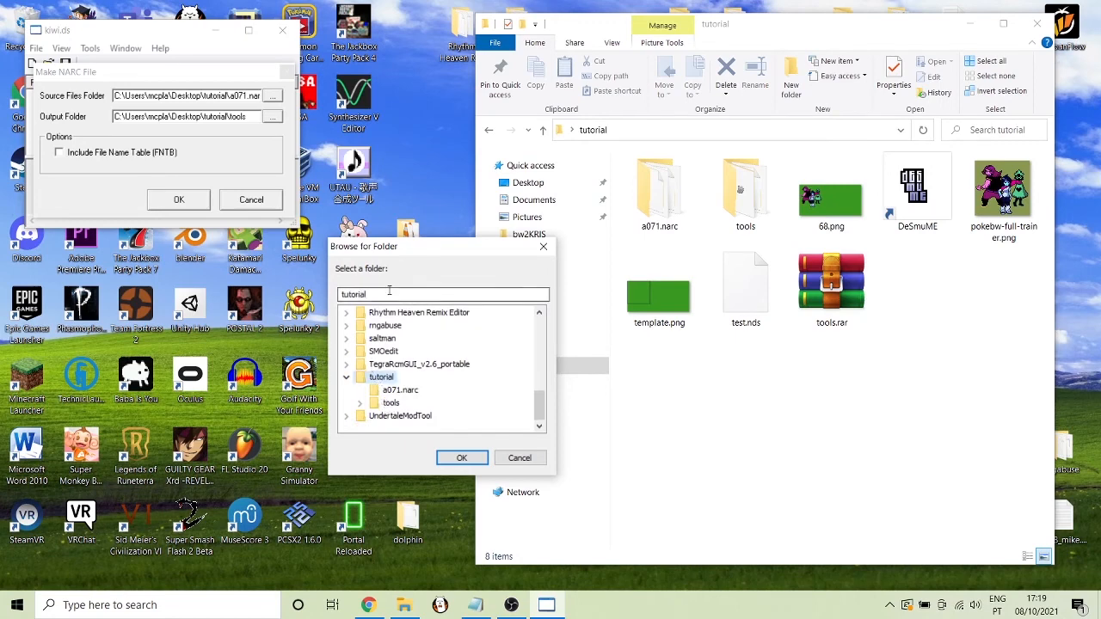
left_click(461, 457)
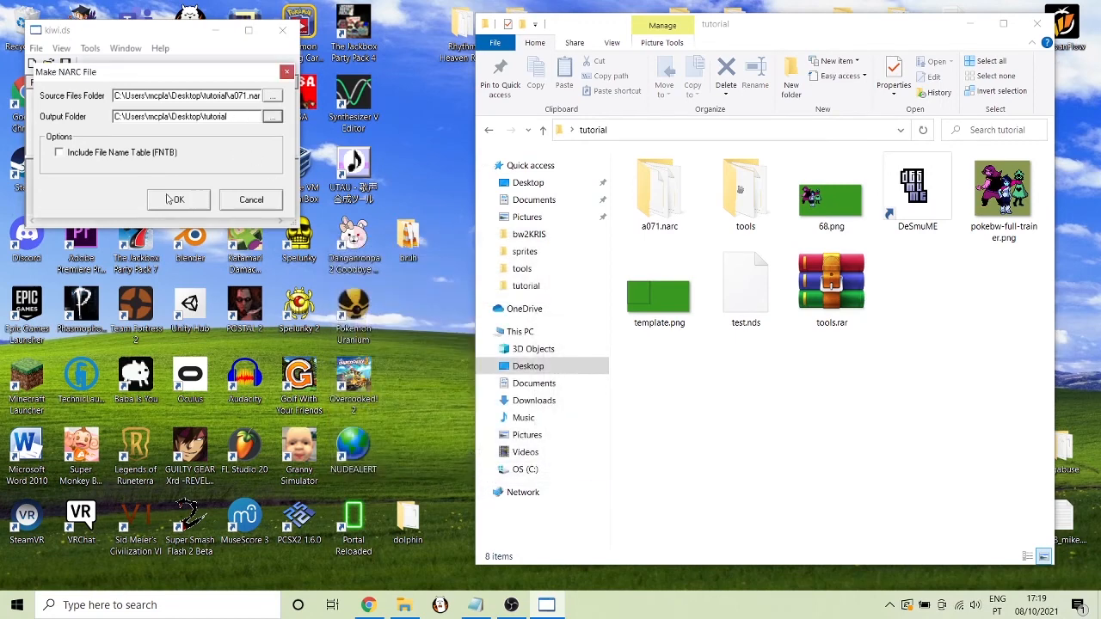
left_click(169, 201)
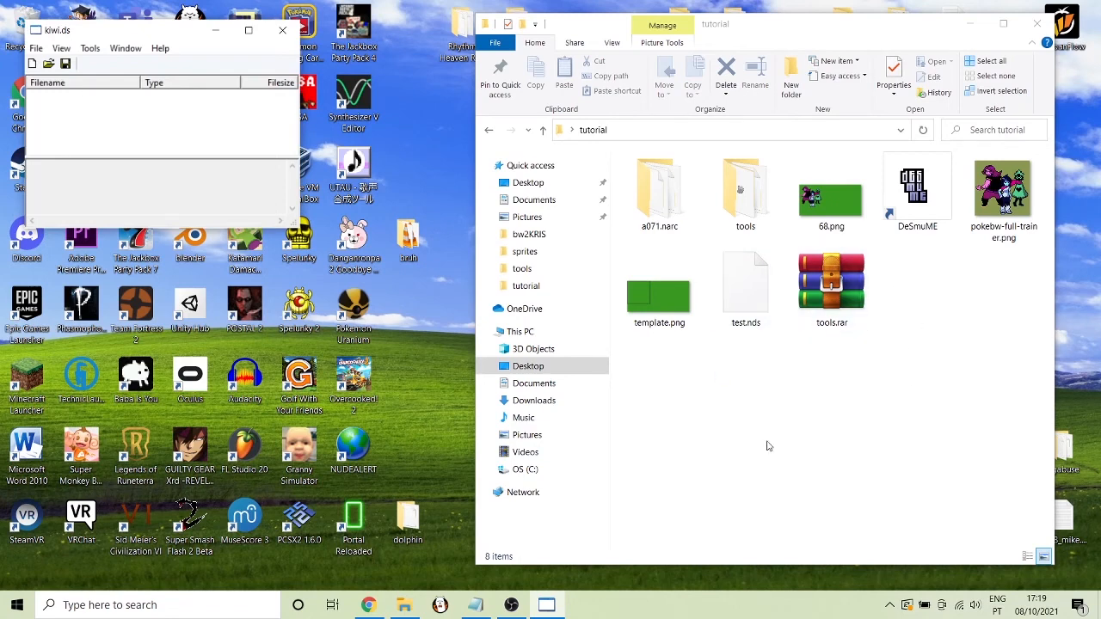
Try to move the a071.narc file from the desktop into the tutorial folder, and return to the a071.narc folder
left_click(915, 292)
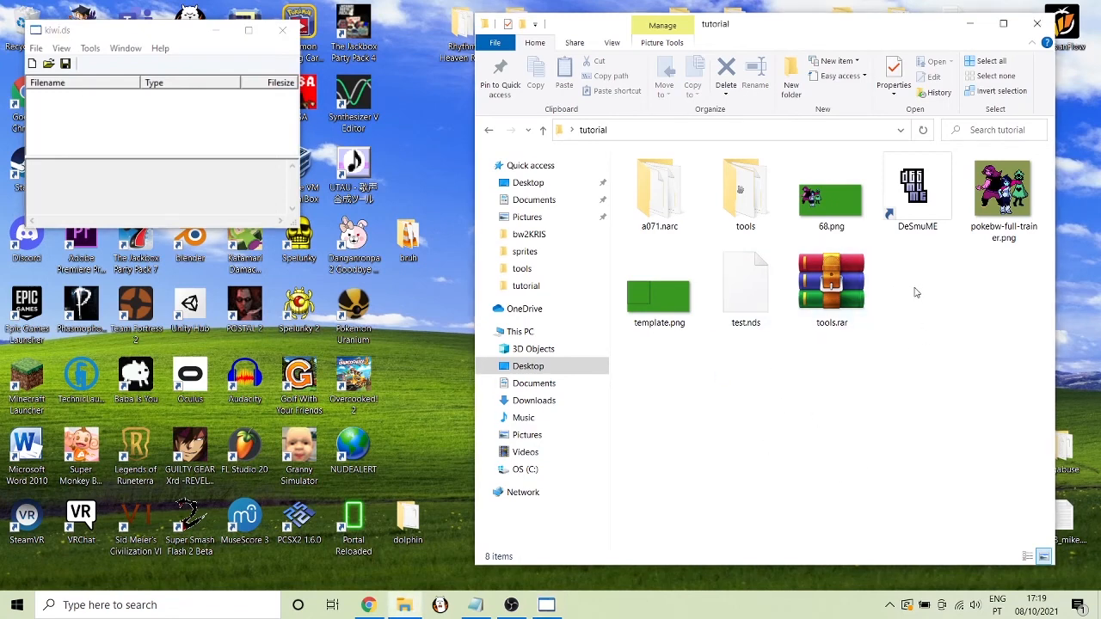
left_click(606, 132)
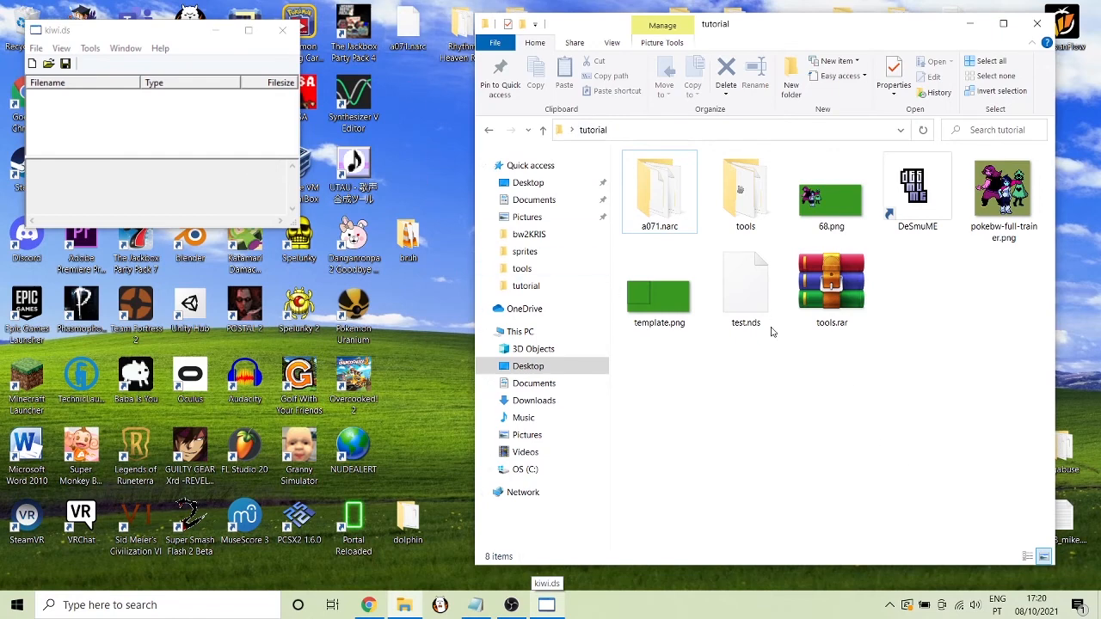
left_click_drag(933, 298, 971, 381)
left_click_drag(407, 38, 749, 416)
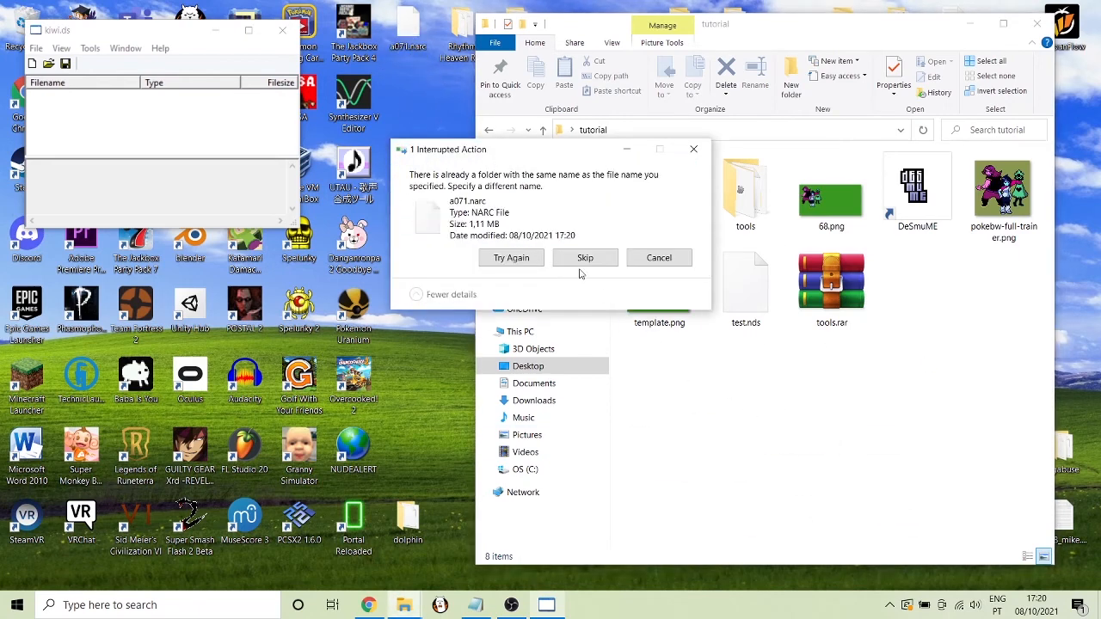
left_click(694, 150)
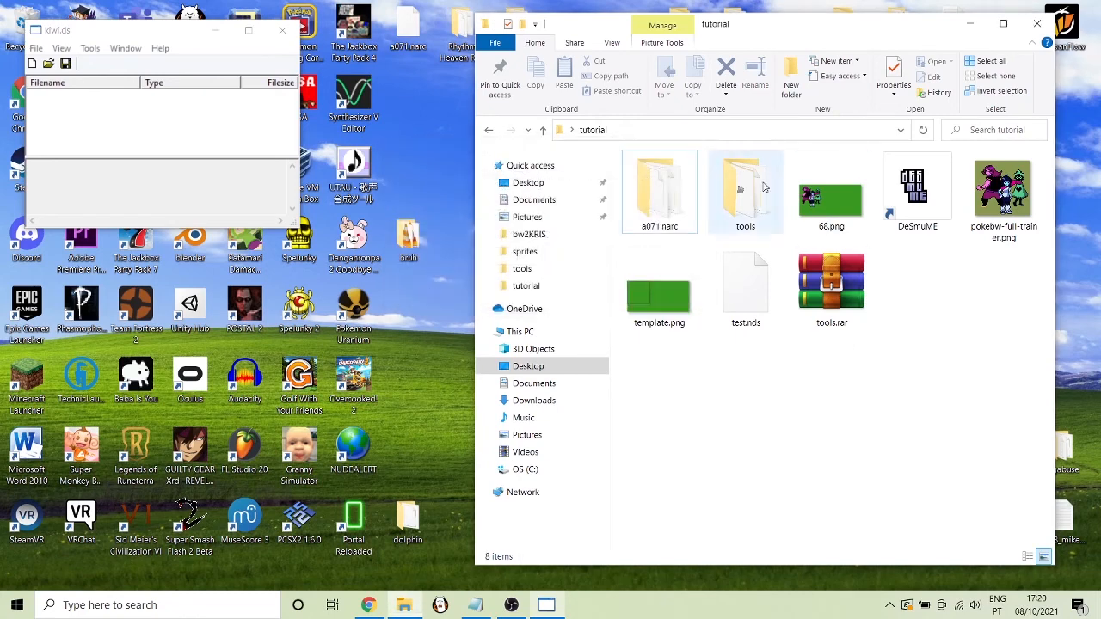
left_click(492, 130)
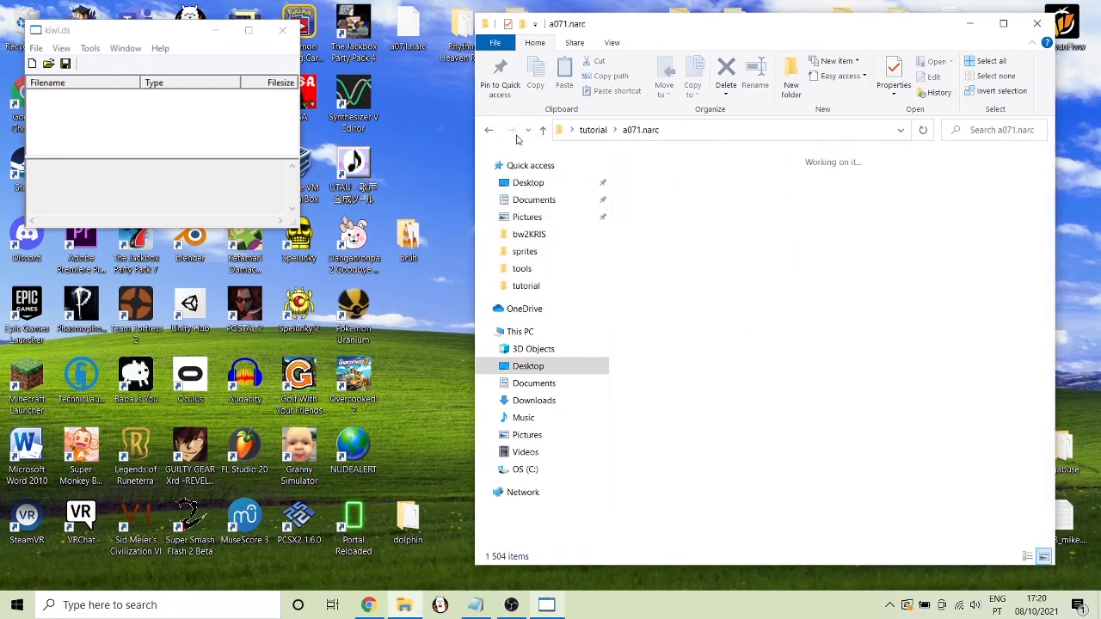
Return to the tutorial folder and create a new folder in it, keeping the default name New folder
left_click(707, 237)
left_click(678, 219)
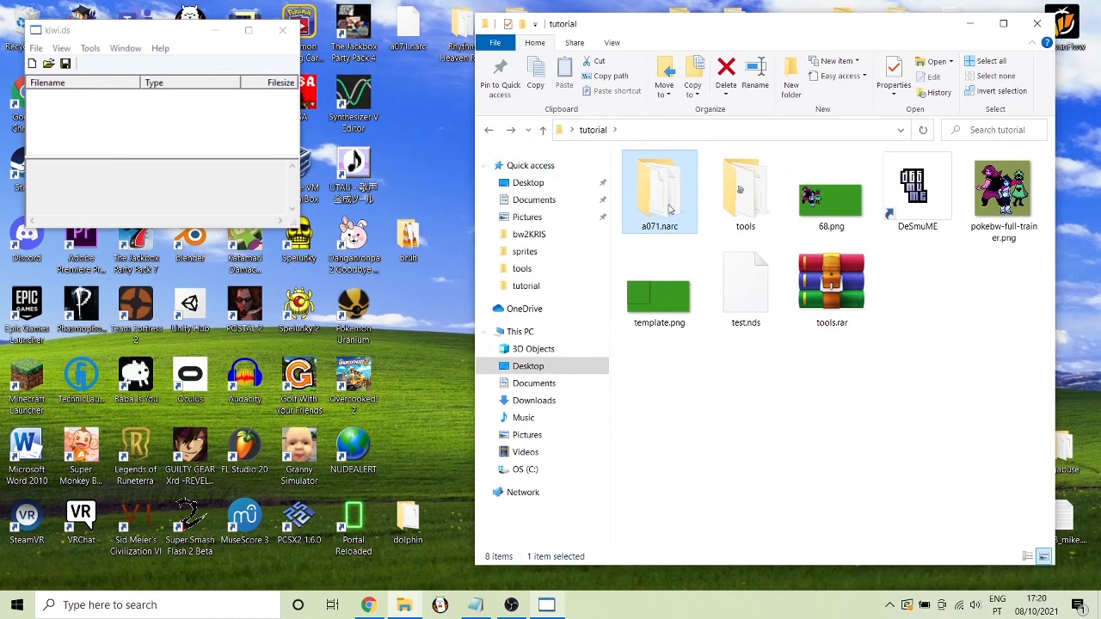
left_click(653, 241)
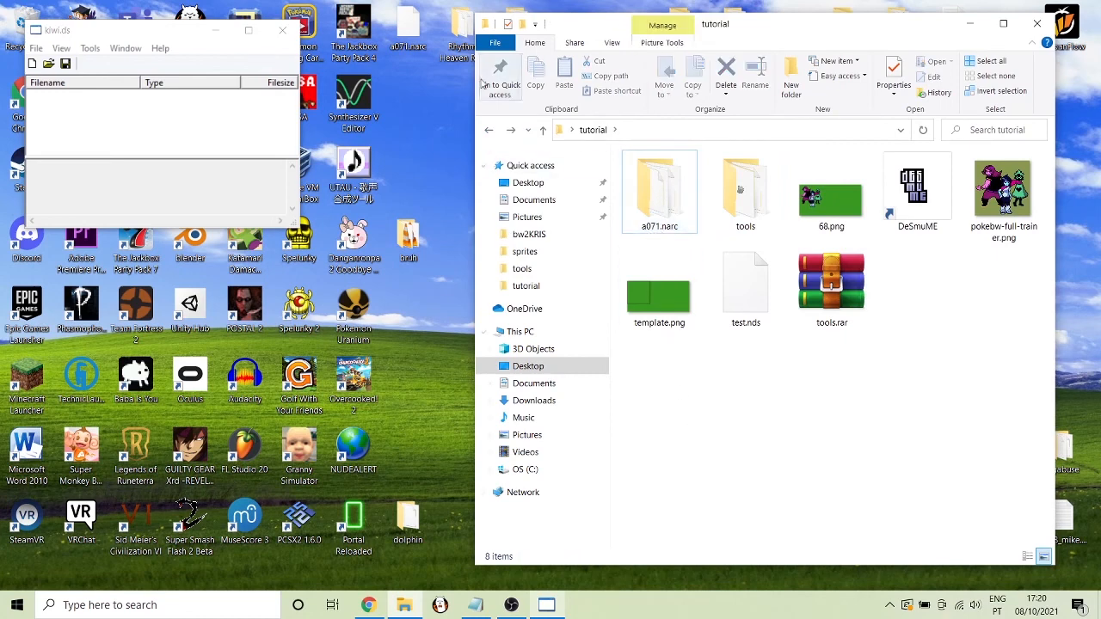
left_click(406, 31)
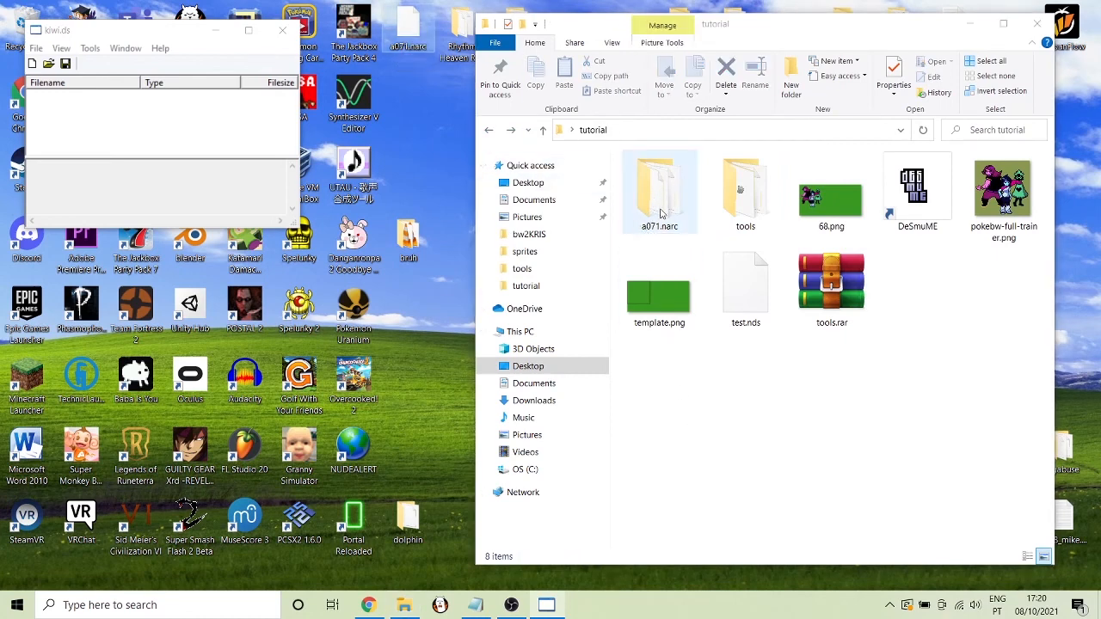
right_click(895, 387)
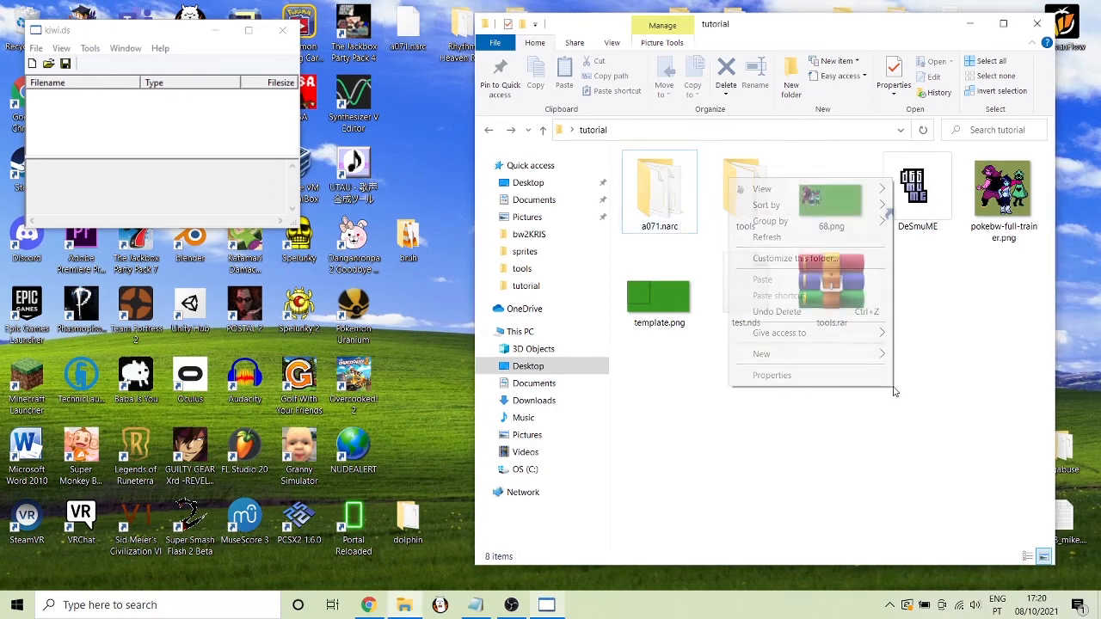
mouse_move(798, 363)
left_click(917, 359)
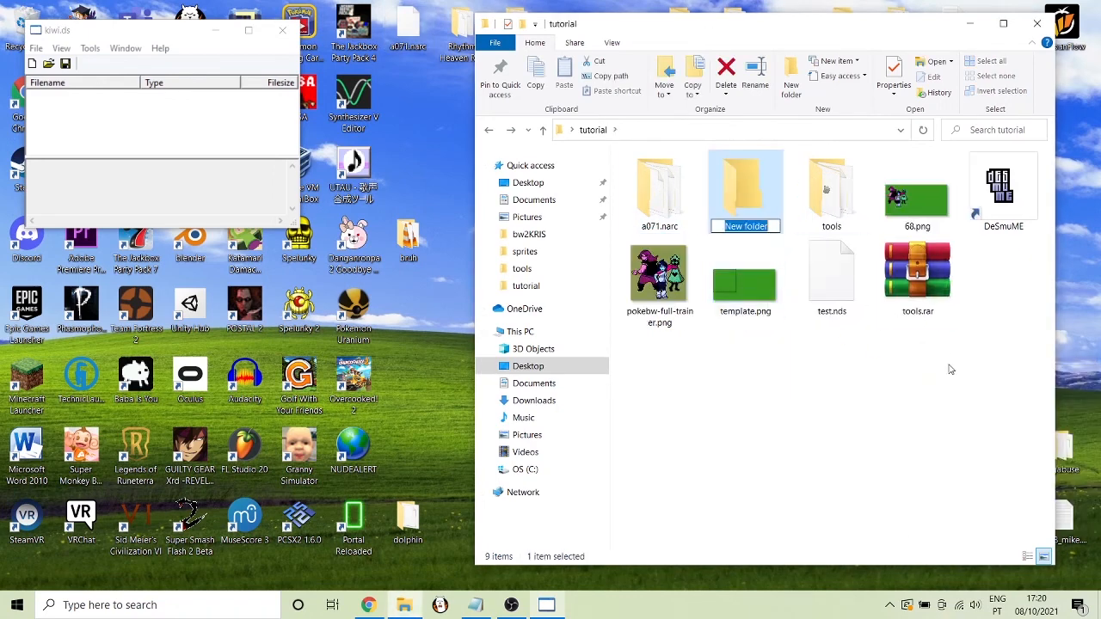
key("Return")
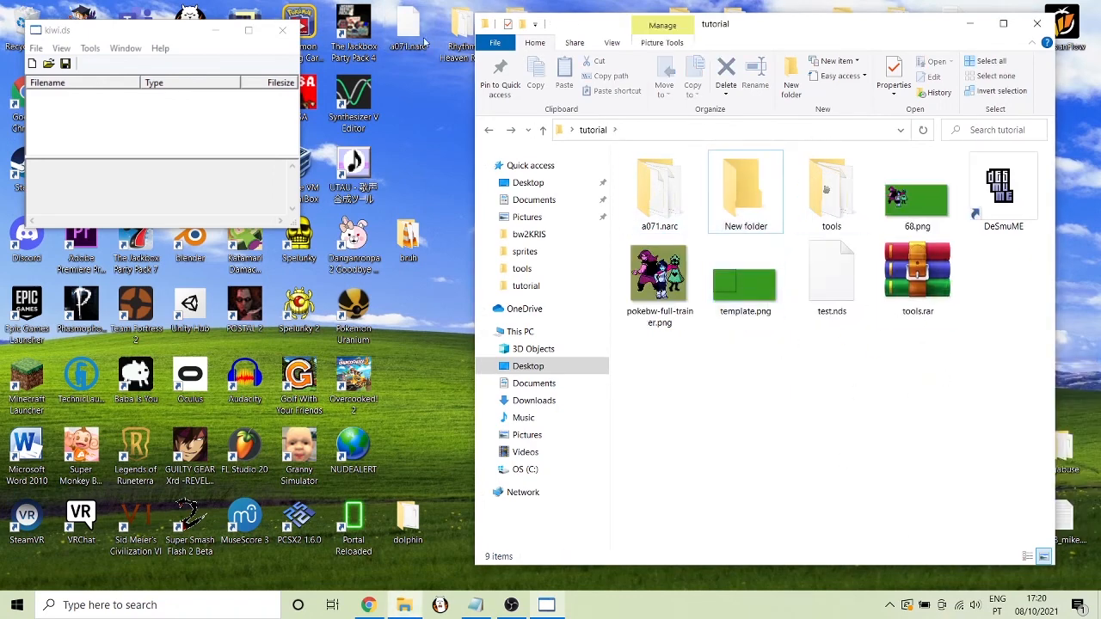
Move the a071.narc file from the desktop into New folder, check it there, and return to the tutorial folder
left_click_drag(661, 196, 735, 196)
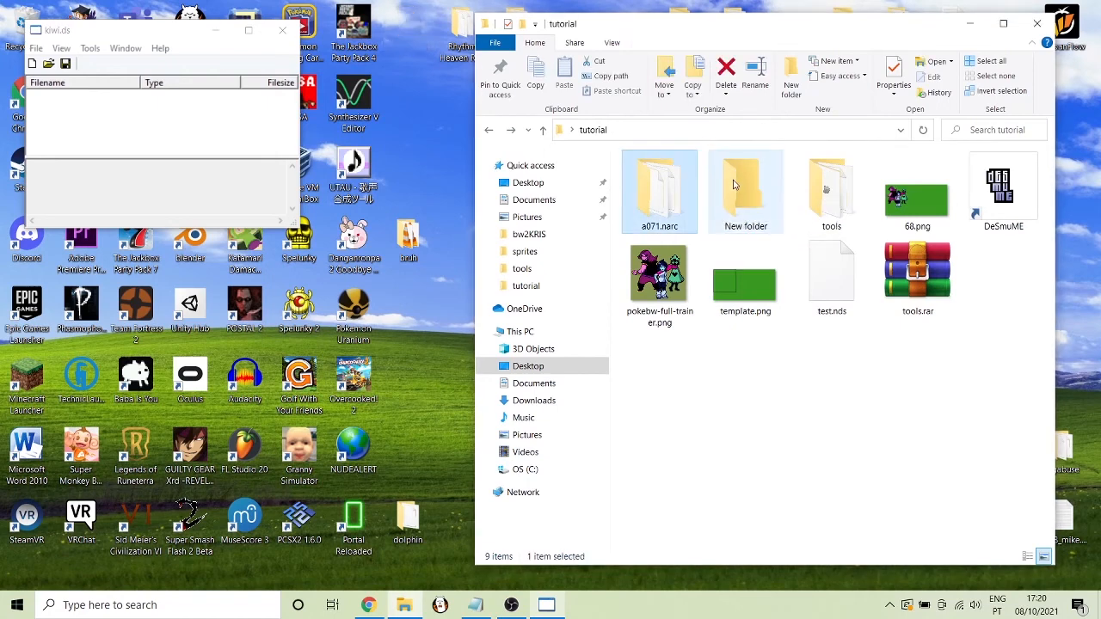
double_click(733, 187)
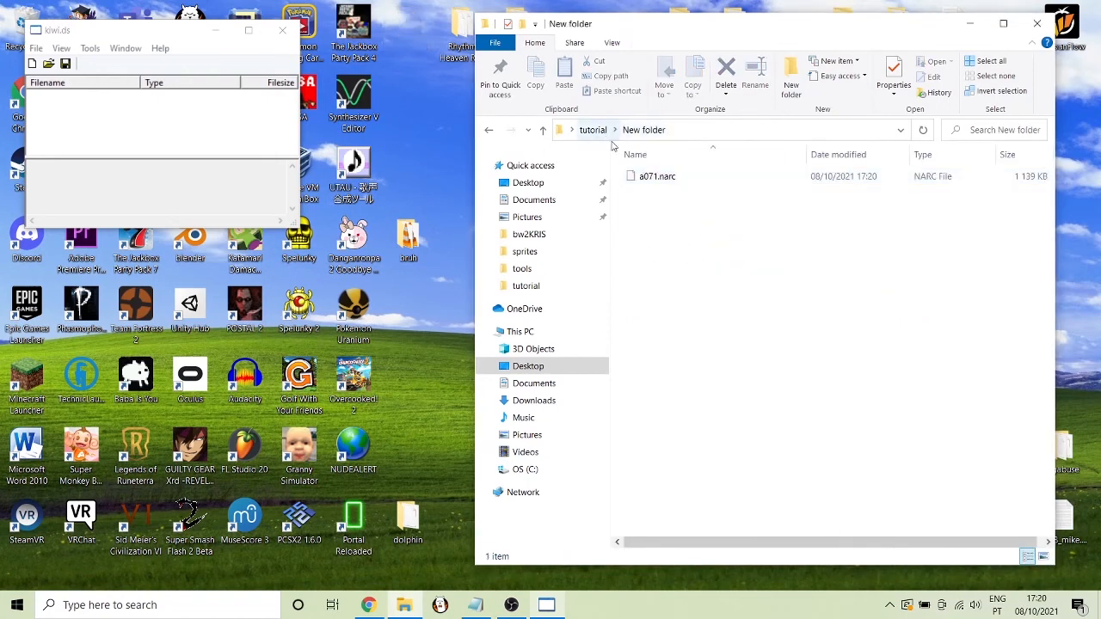
left_click(654, 183)
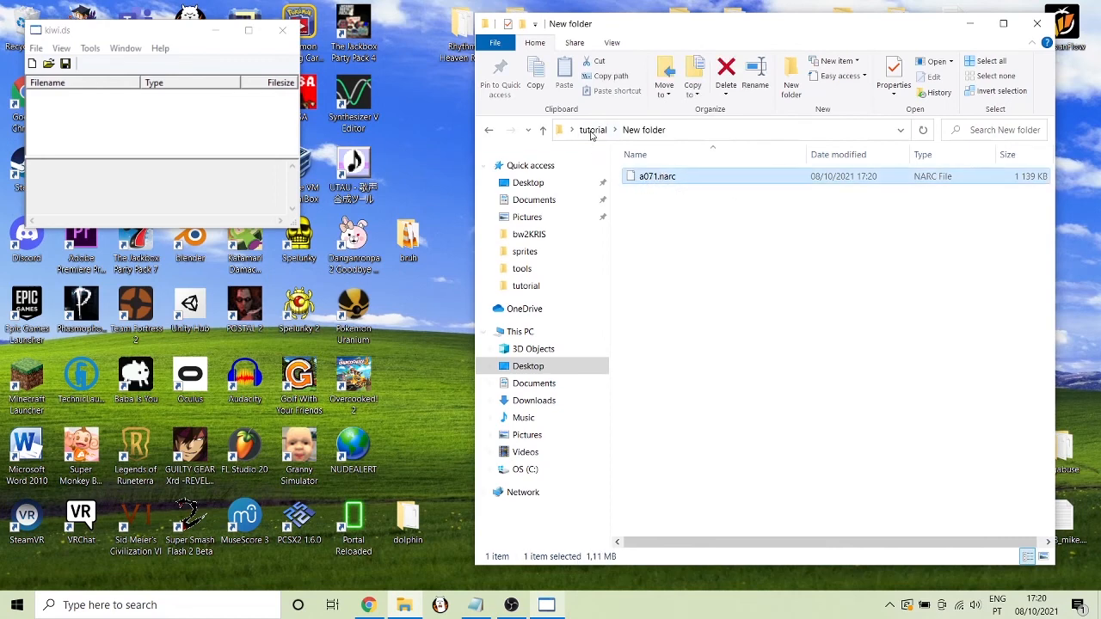
left_click(592, 130)
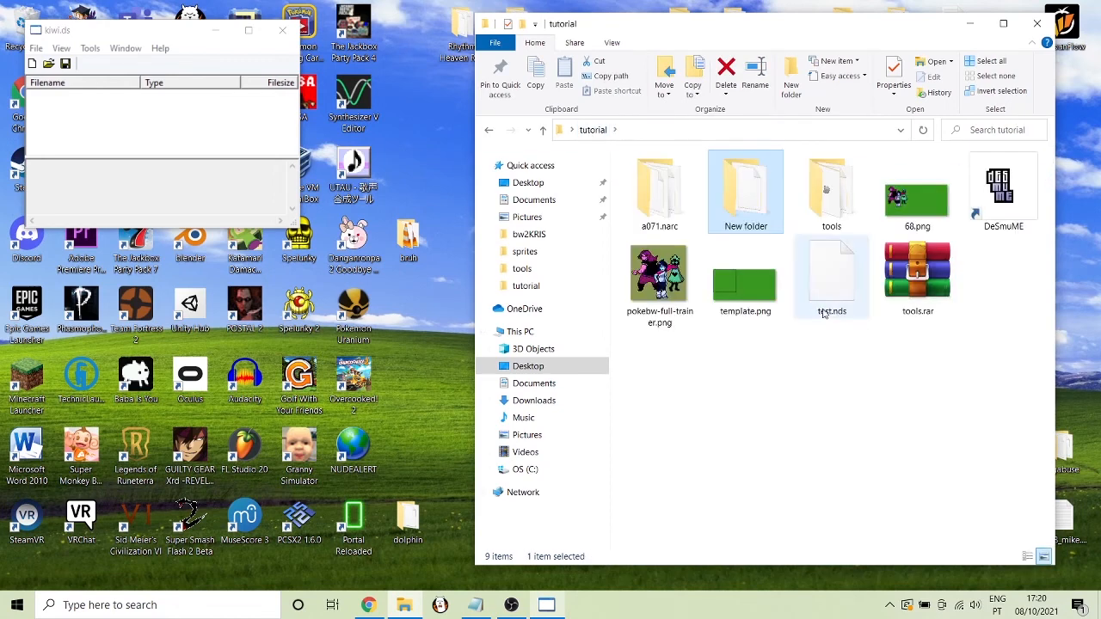
Close Kiwi.ds and launch NitroExplorer2b.exe from the tools folder
double_click(827, 193)
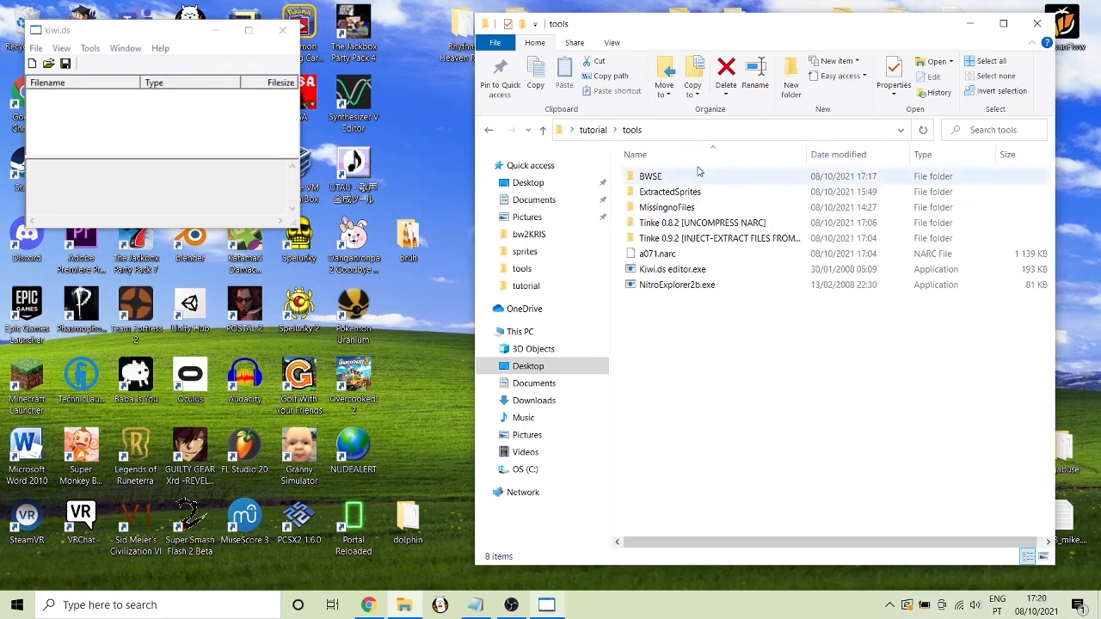
left_click(274, 32)
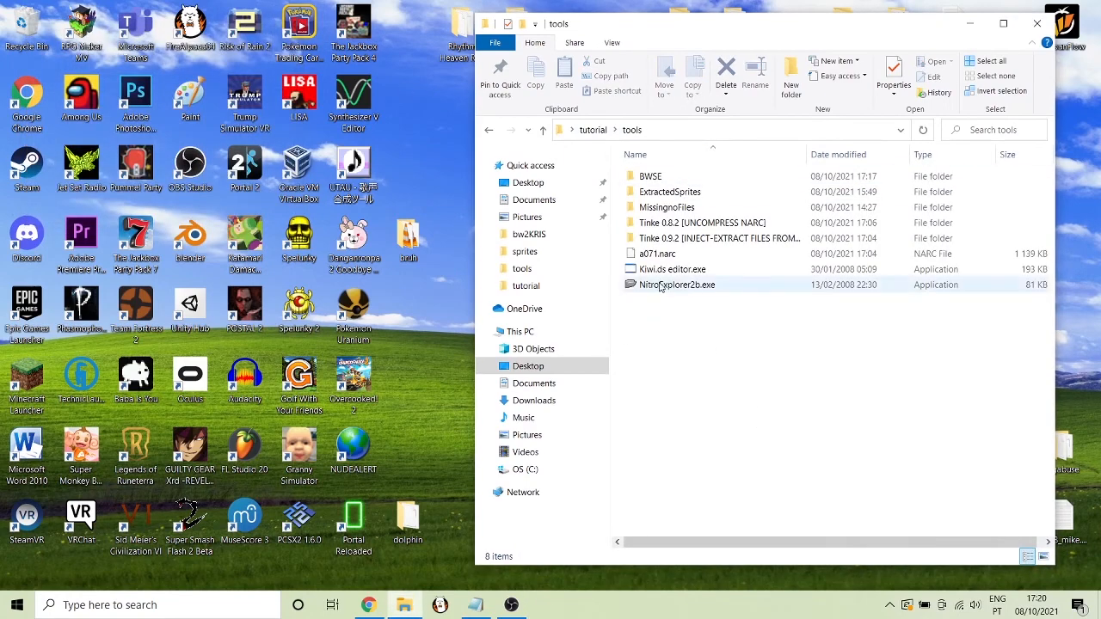
double_click(659, 287)
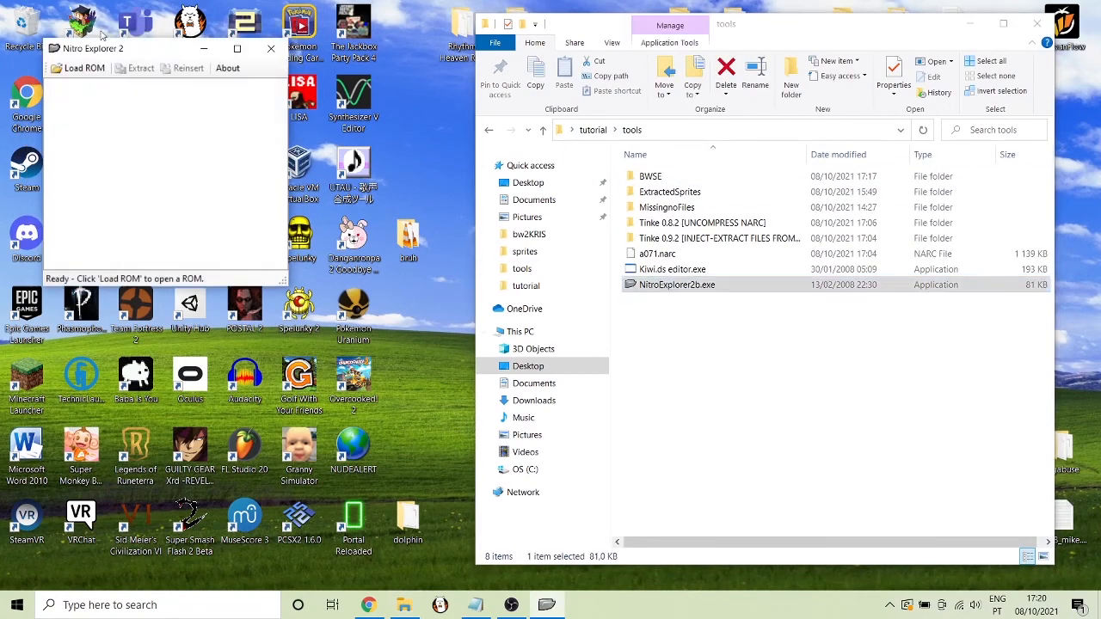
Load the test.nds ROM from the tutorial folder into Nitro Explorer 2
left_click(78, 71)
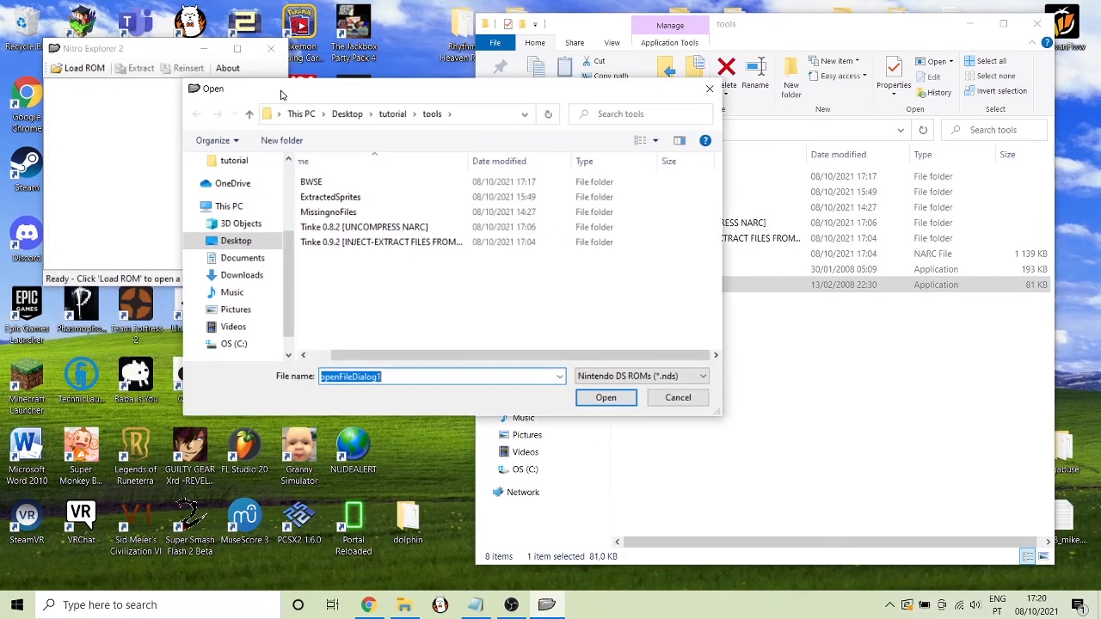
left_click(385, 119)
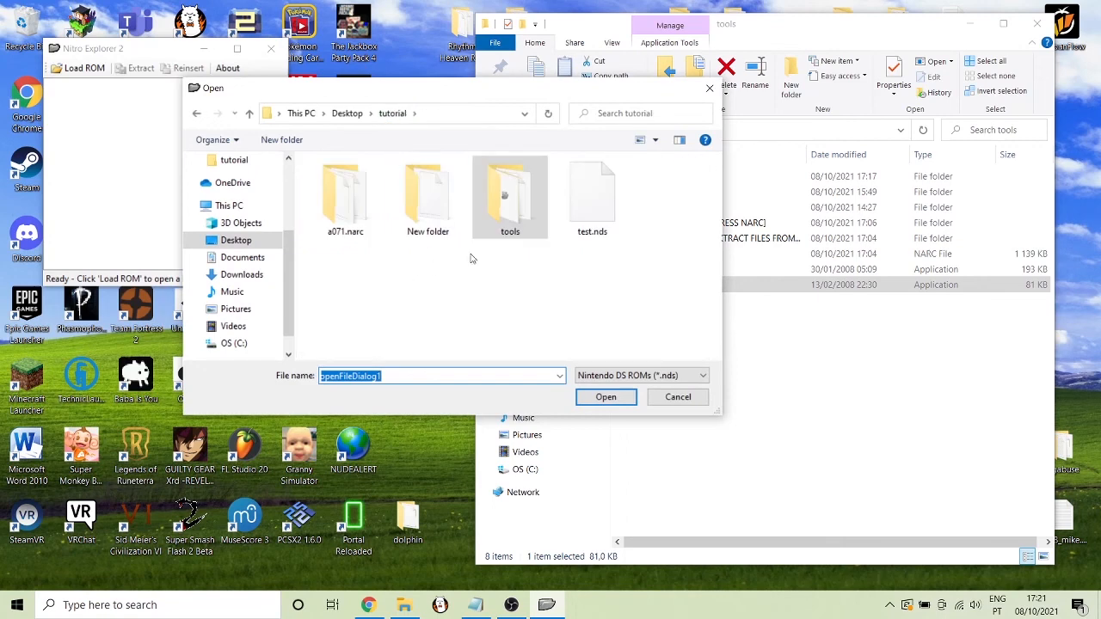
double_click(592, 198)
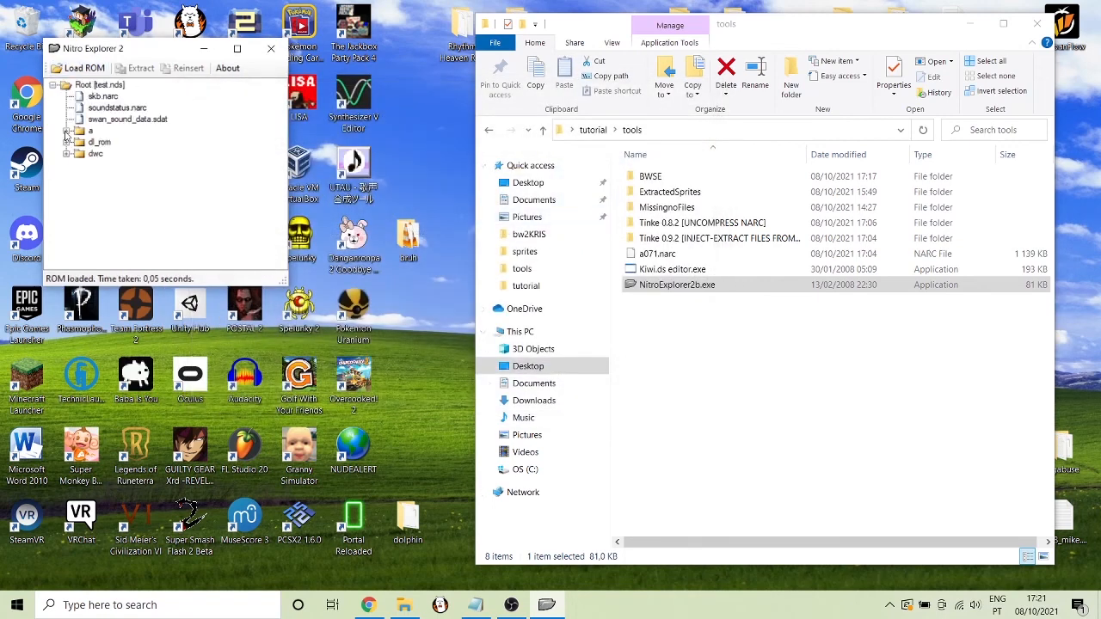
Reinsert a071.narc from New folder over the ROM file a/0/7/1, and close Nitro Explorer 2
left_click(66, 131)
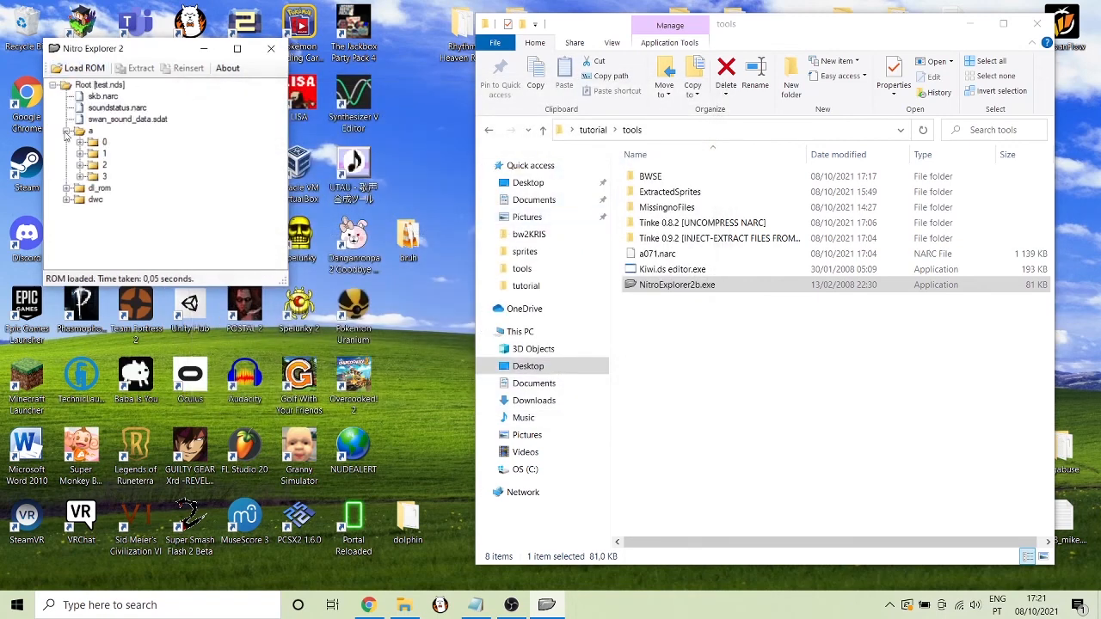
left_click(80, 142)
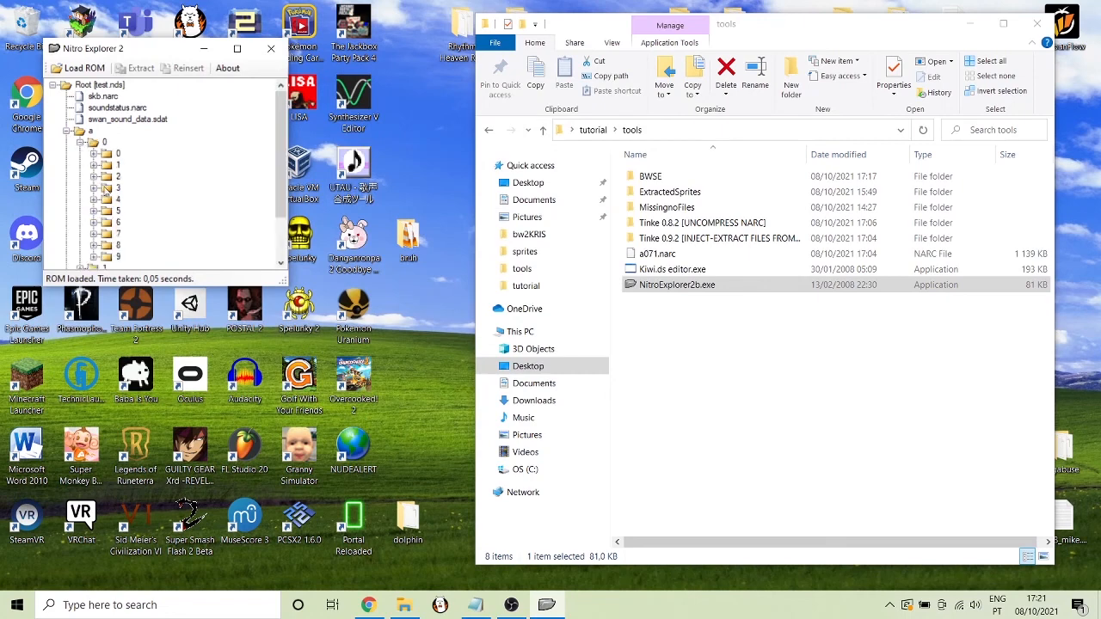
left_click(95, 233)
left_click(132, 164)
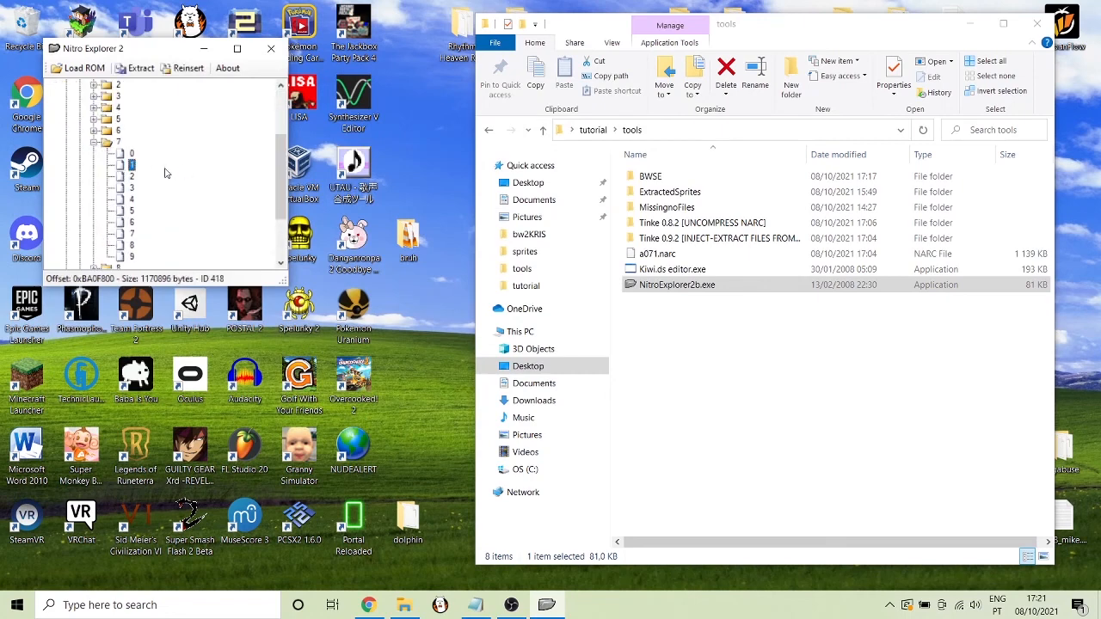
left_click(182, 69)
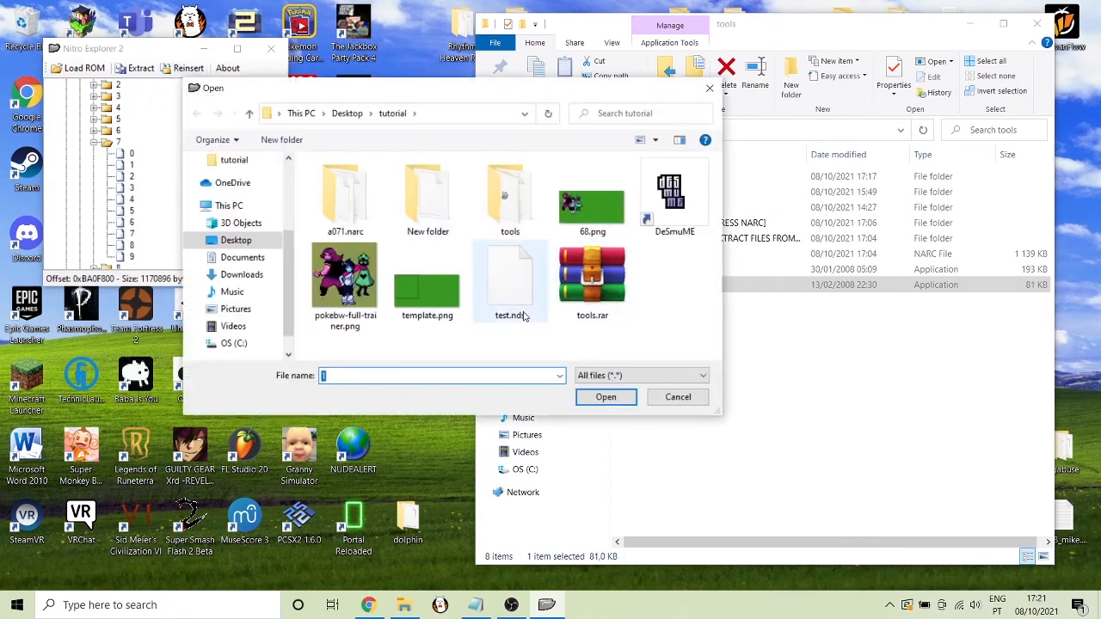
double_click(434, 206)
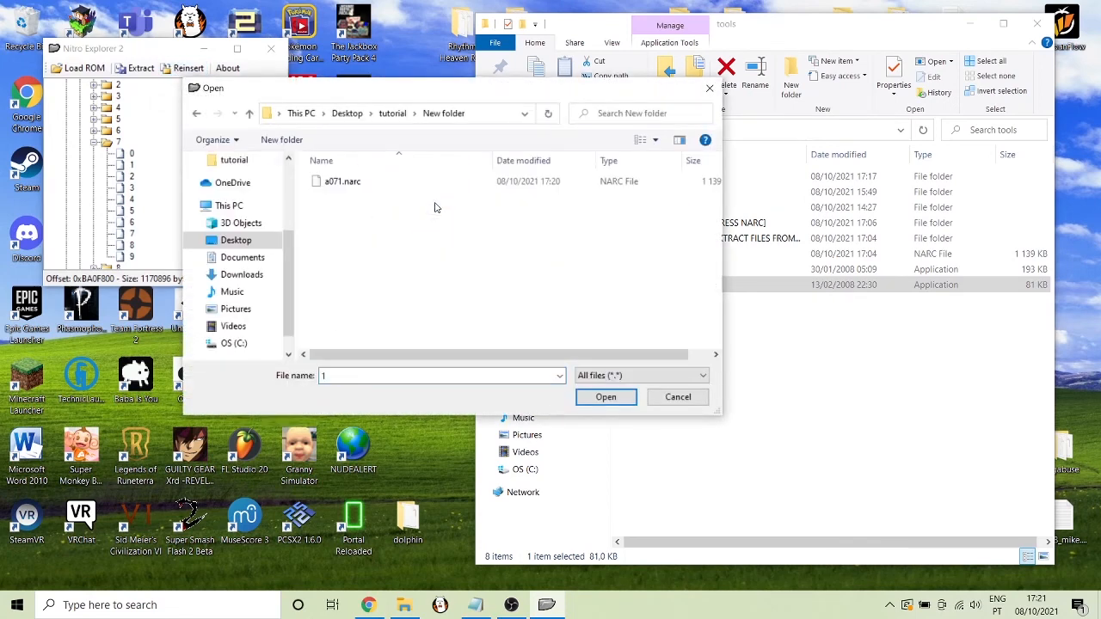
double_click(351, 186)
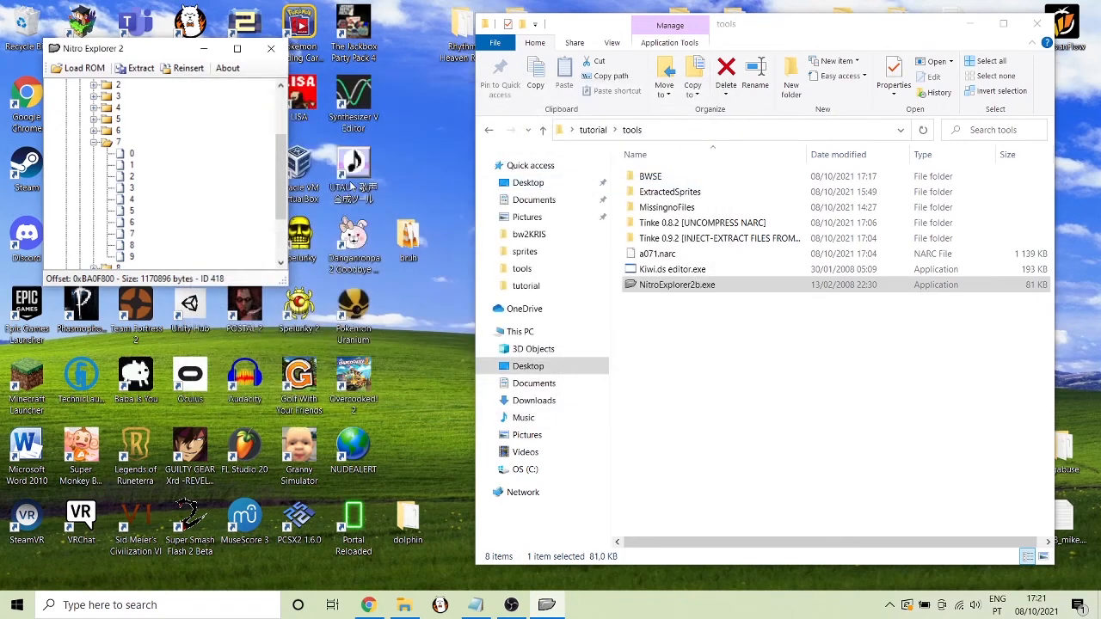
left_click(125, 199)
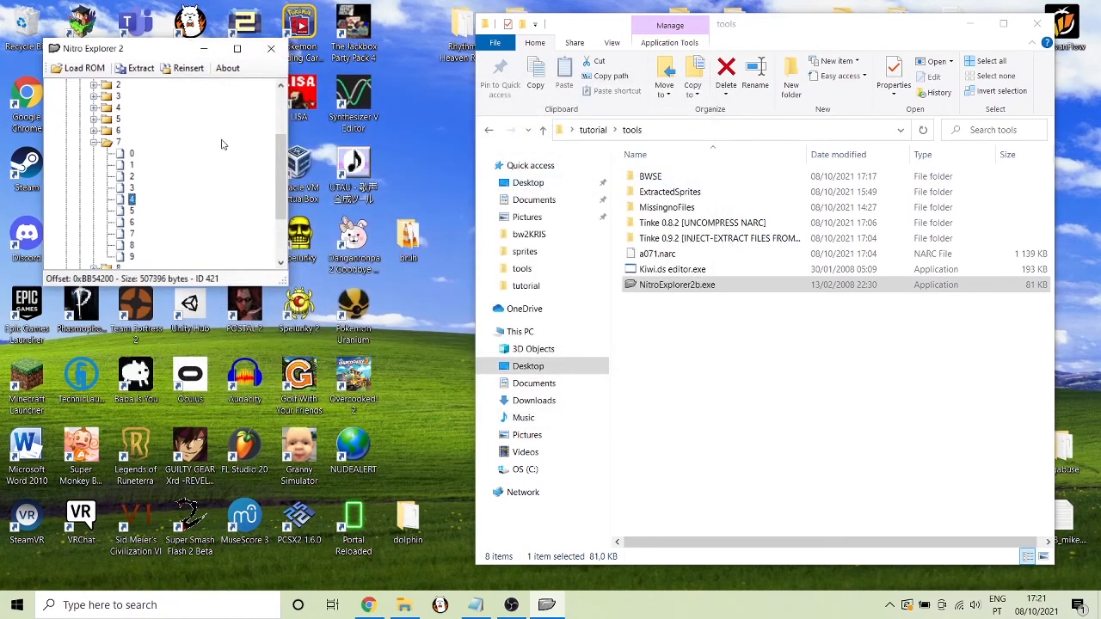
left_click(271, 48)
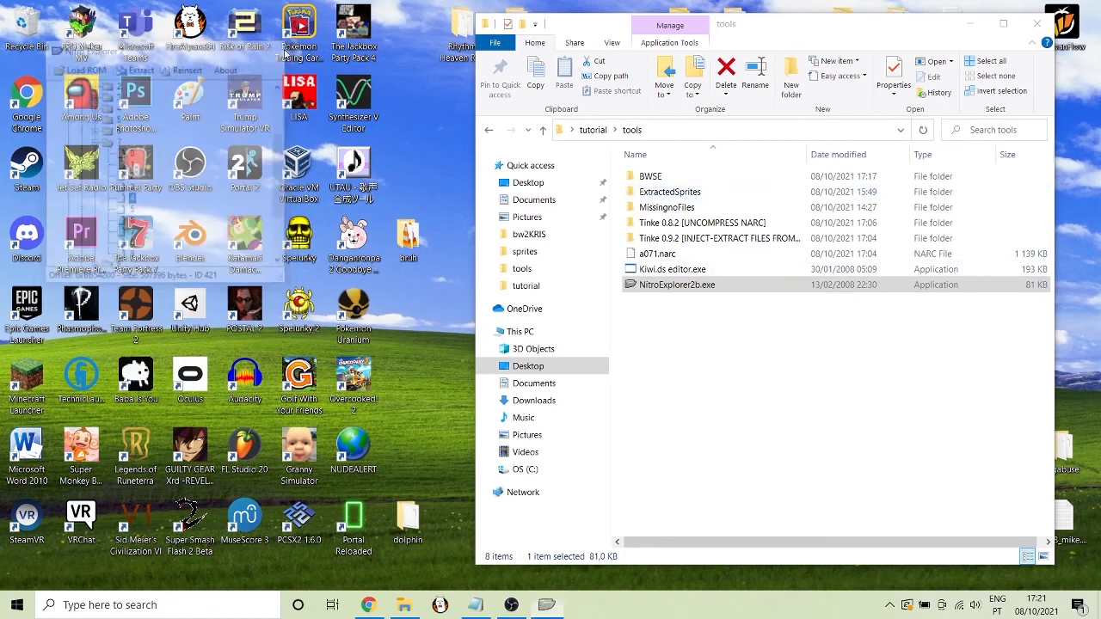
Launch the DeSmuME emulator from its shortcut in the tutorial folder
left_click(592, 129)
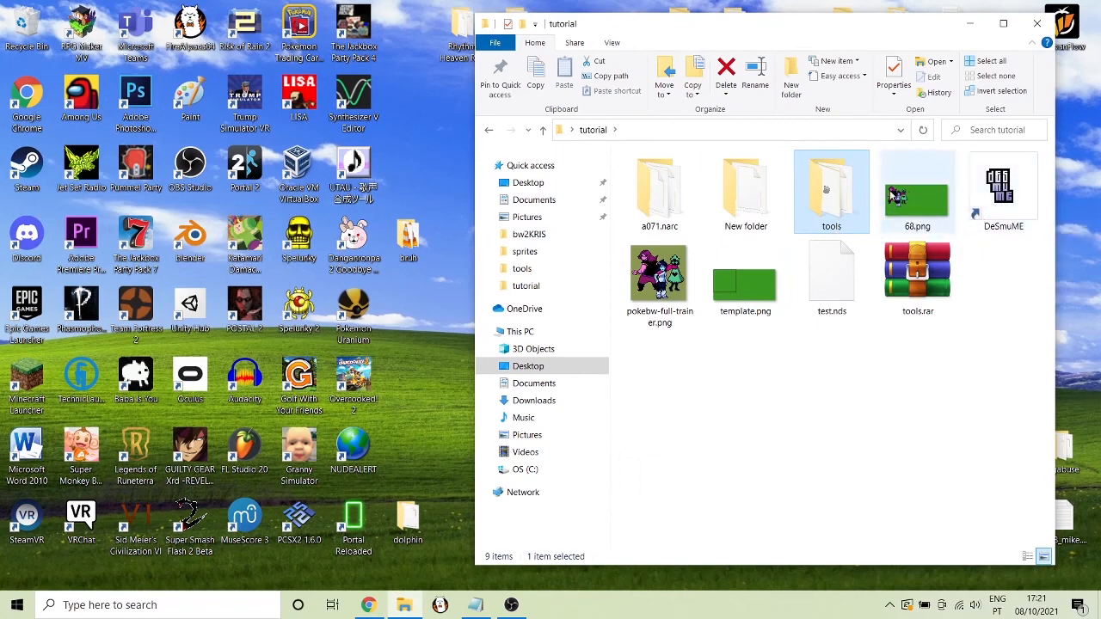
double_click(999, 194)
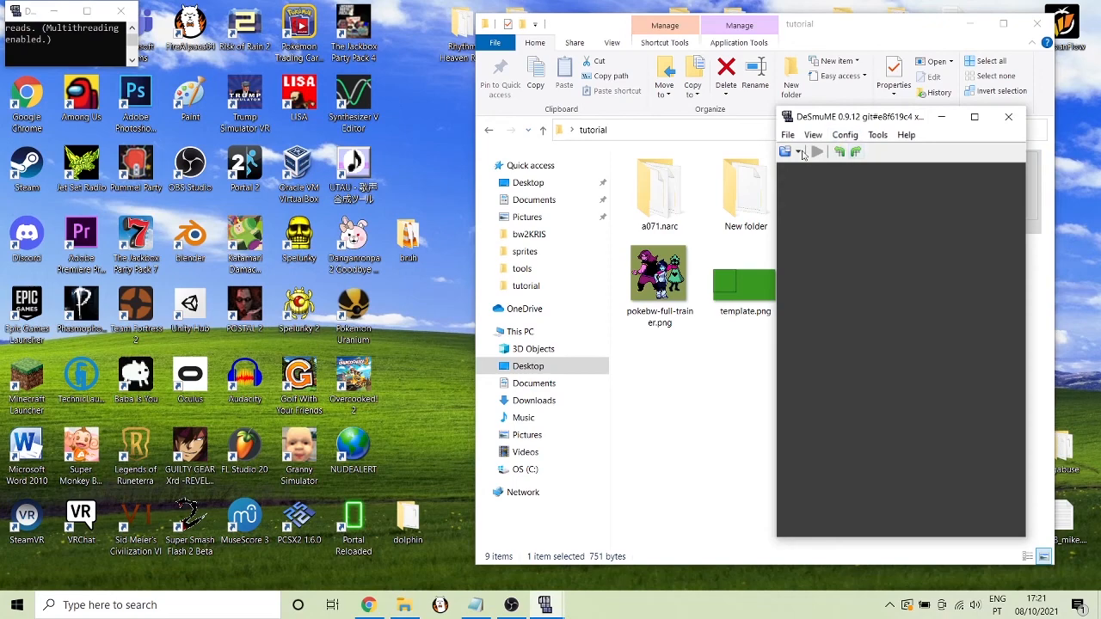
left_click(799, 152)
left_click(807, 168)
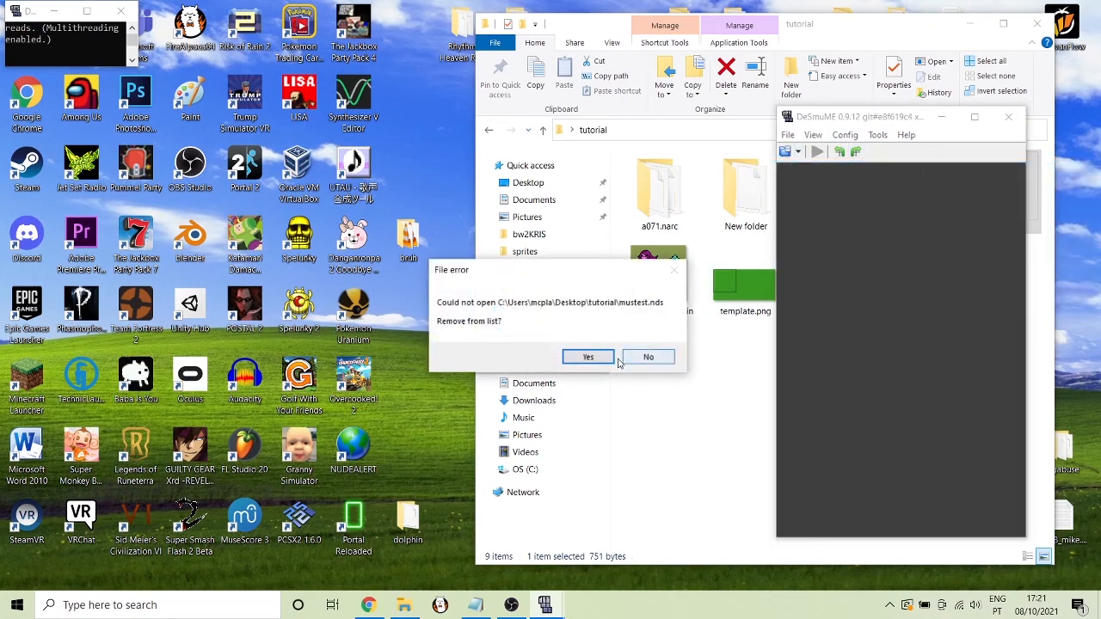
left_click(647, 359)
Open the test.nds ROM from the tutorial folder in the emulator and maximize its window
left_click(785, 151)
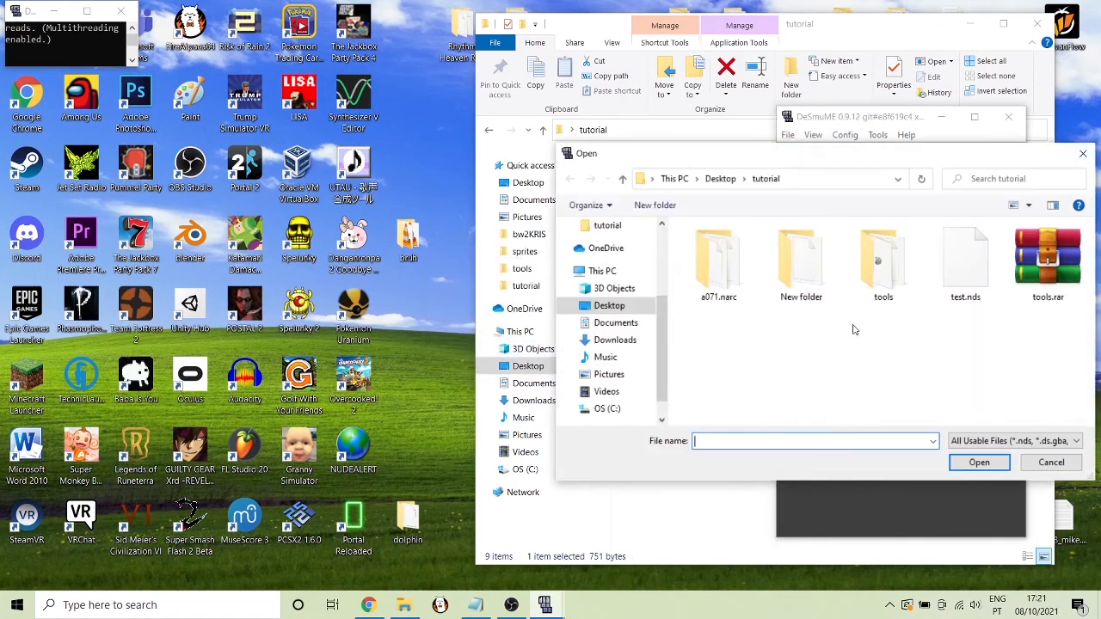
left_click(957, 273)
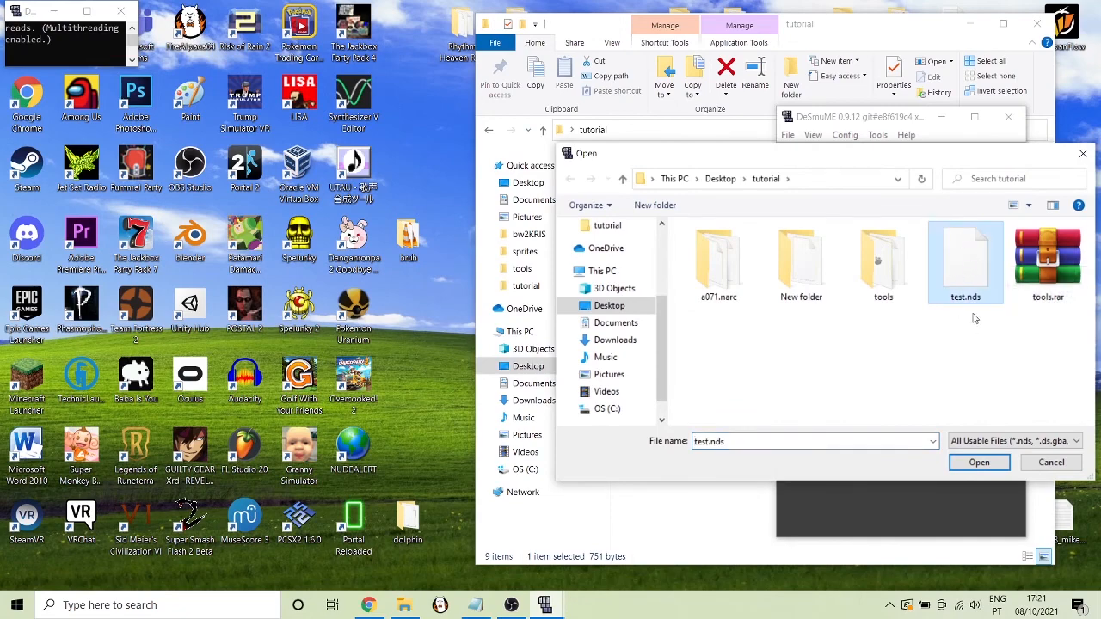
double_click(967, 276)
left_click(974, 117)
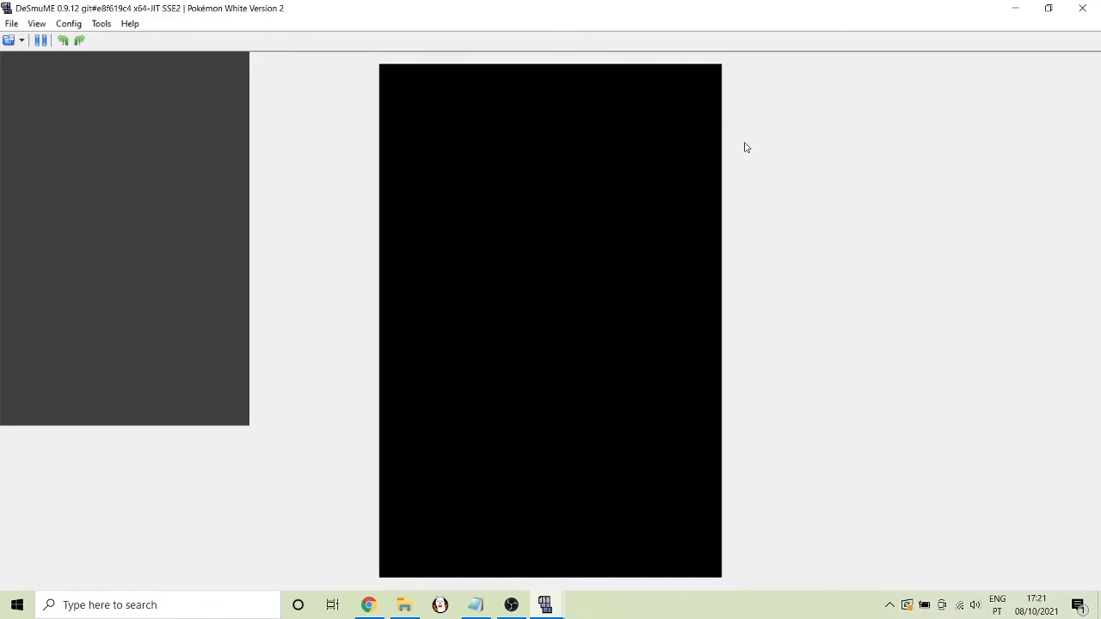
Continue the saved game, walk left to the pair of blonde trainers on Route 5, and start their battle
key("x")
key("x")
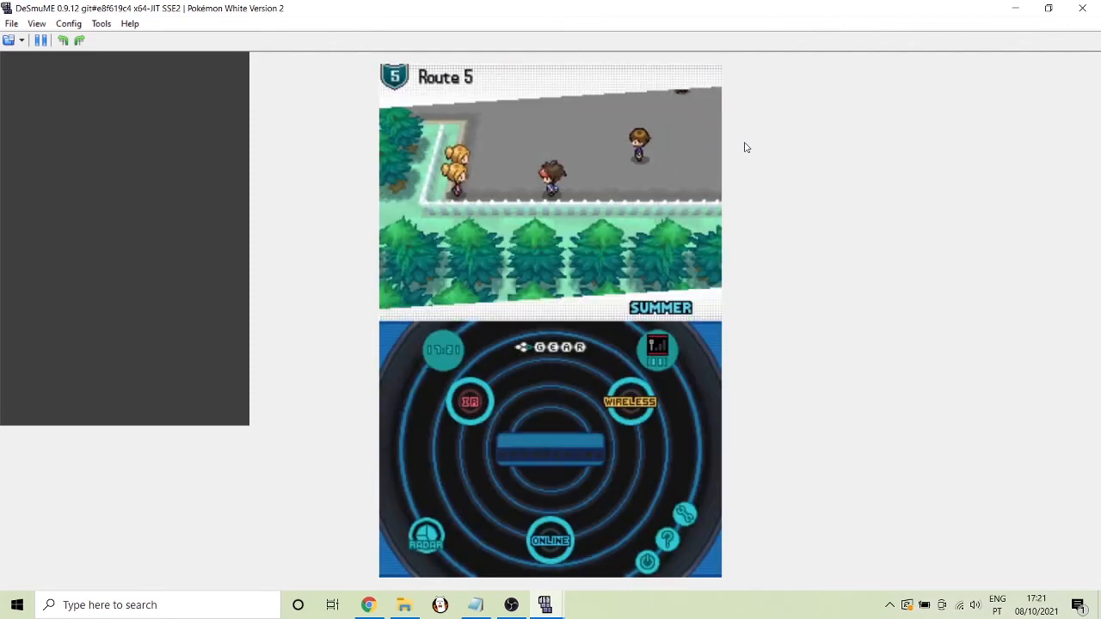
key("Left")
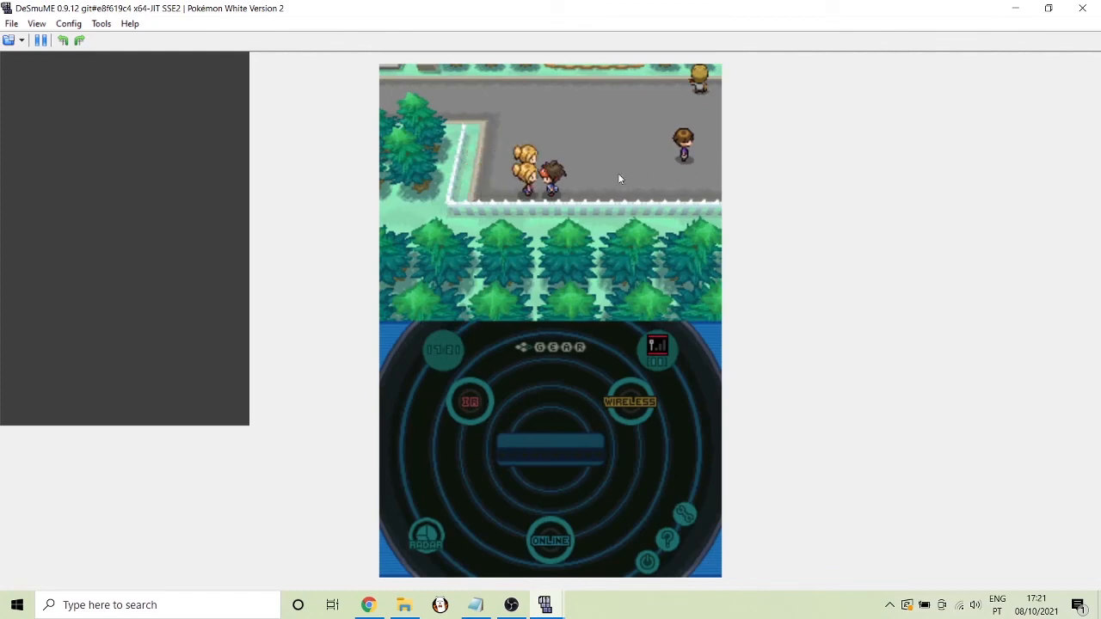
key("x")
key("x")
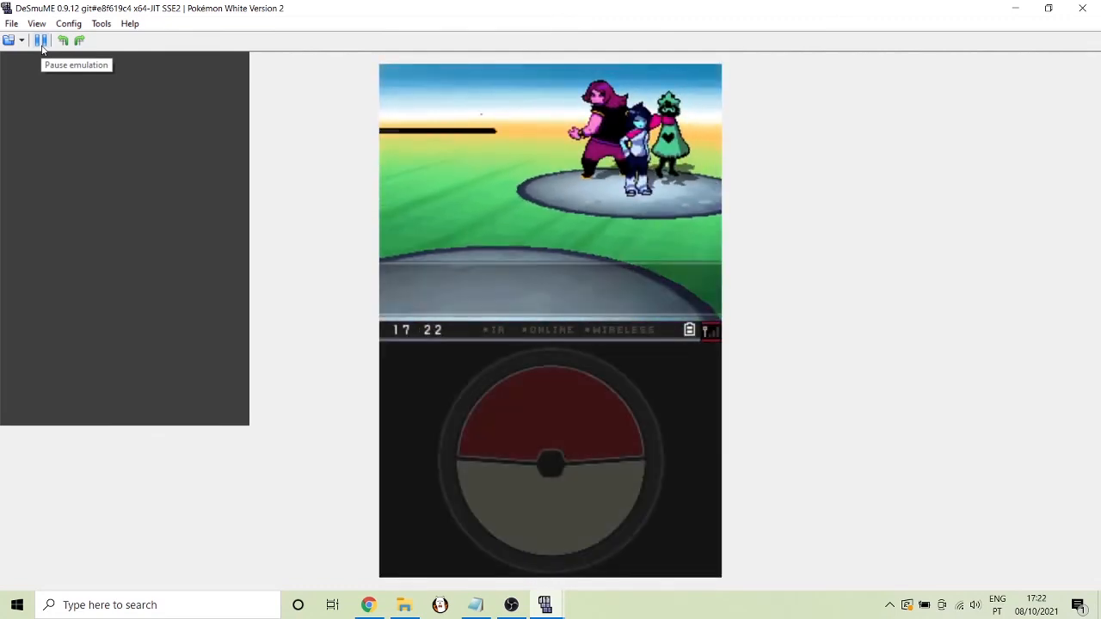
Pause the emulation to examine the custom trainer sprite in the battle intro, and resume the game
left_click(40, 43)
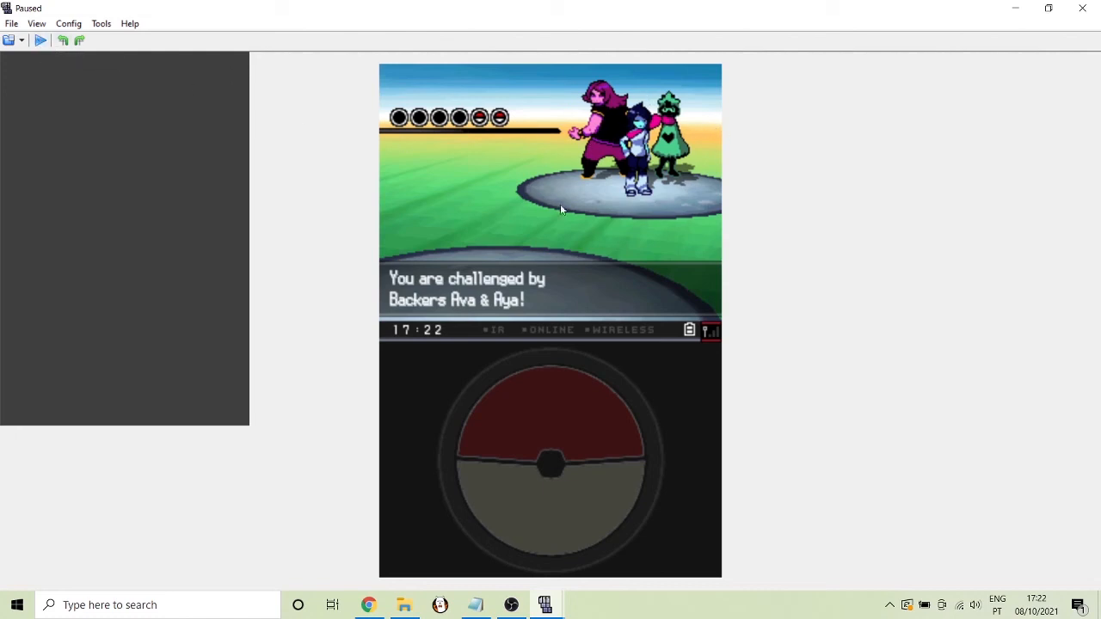
left_click(39, 43)
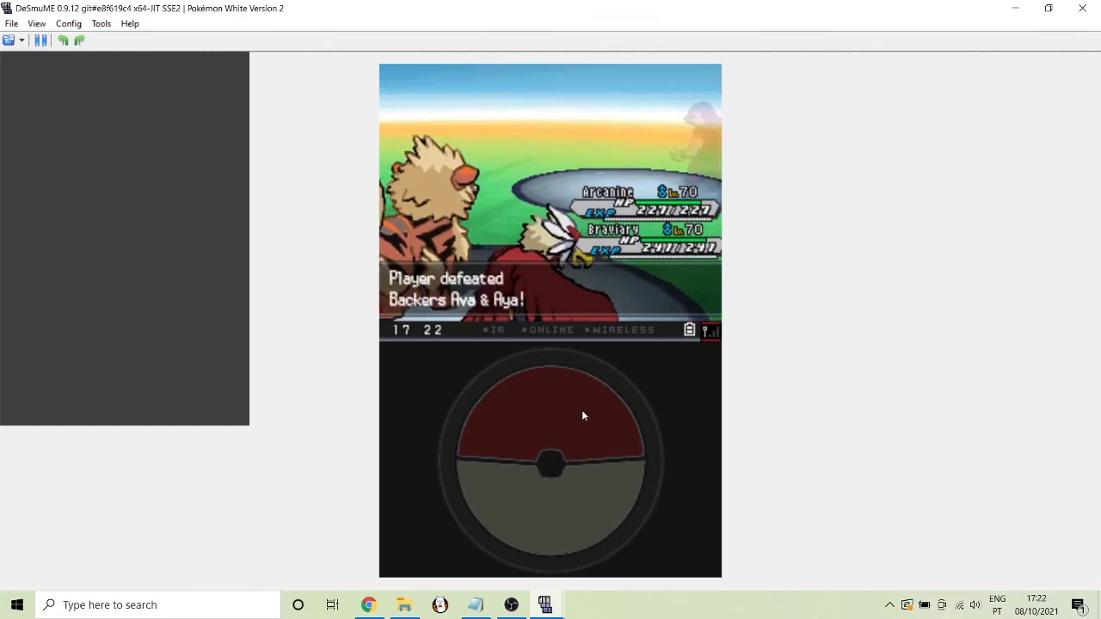
Pause the emulation to examine the custom trainer sprite in the defeat scene, resume until the battle ends, and pause again on the overworld
left_click(38, 43)
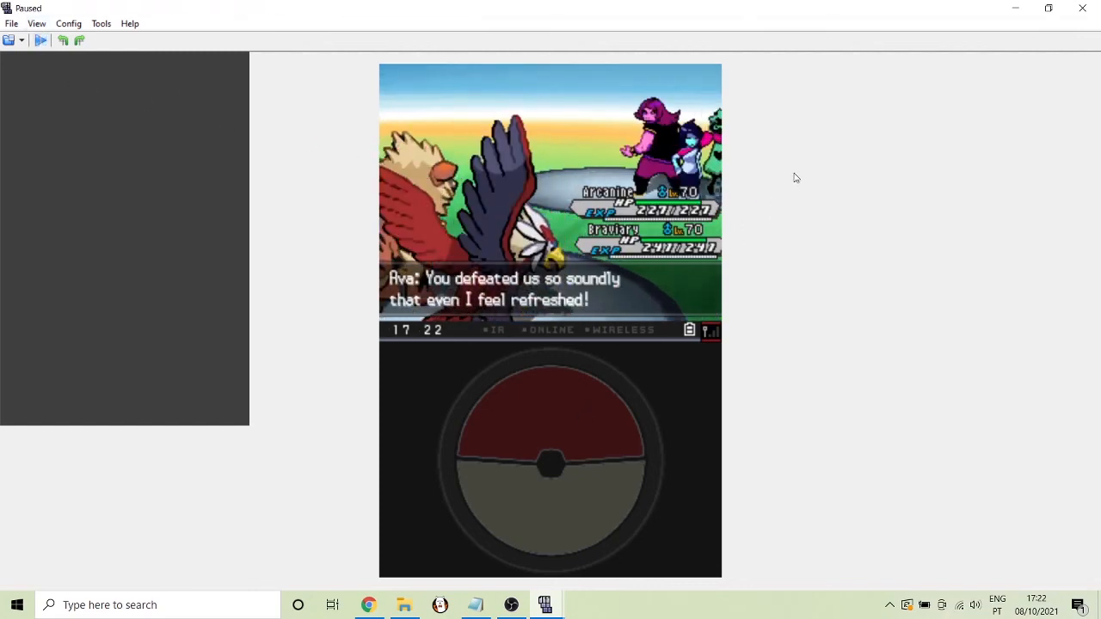
left_click(40, 41)
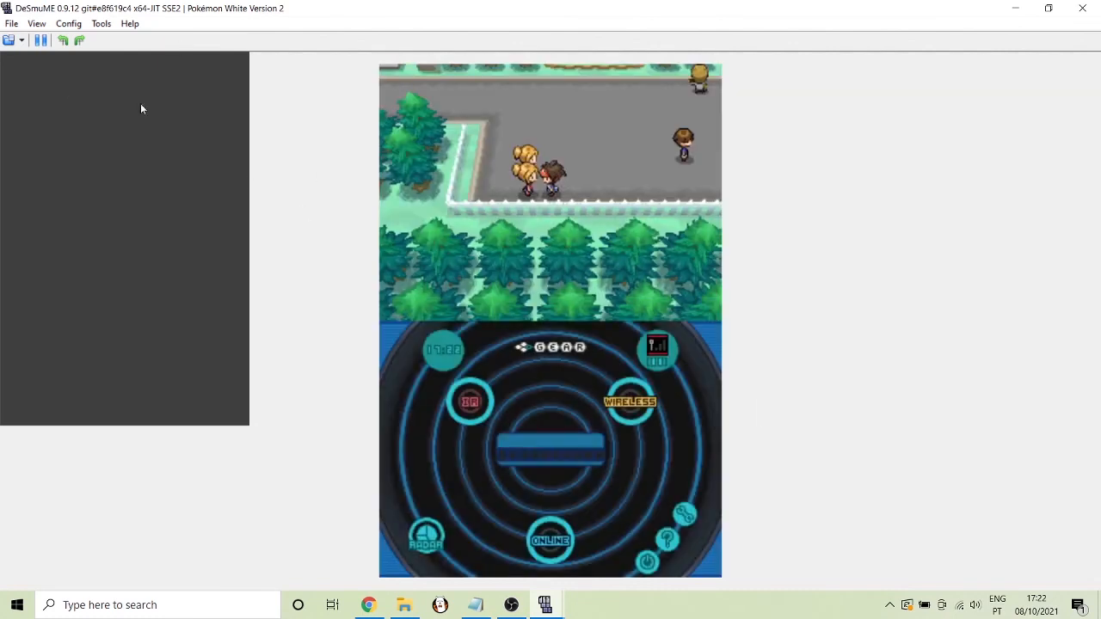
left_click(40, 41)
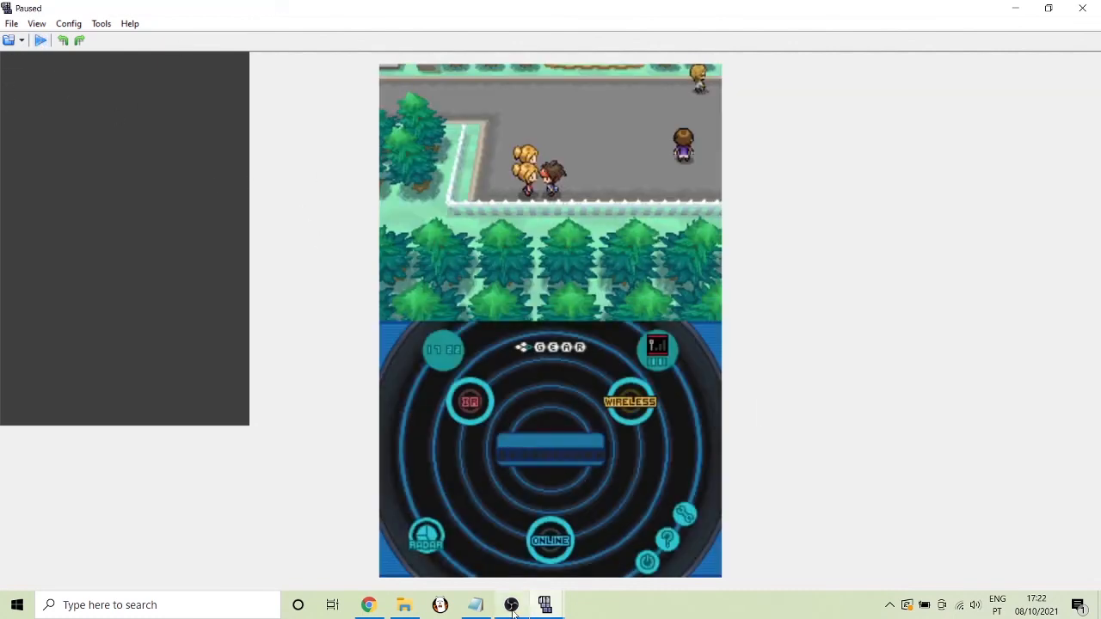
mouse_move(544, 605)
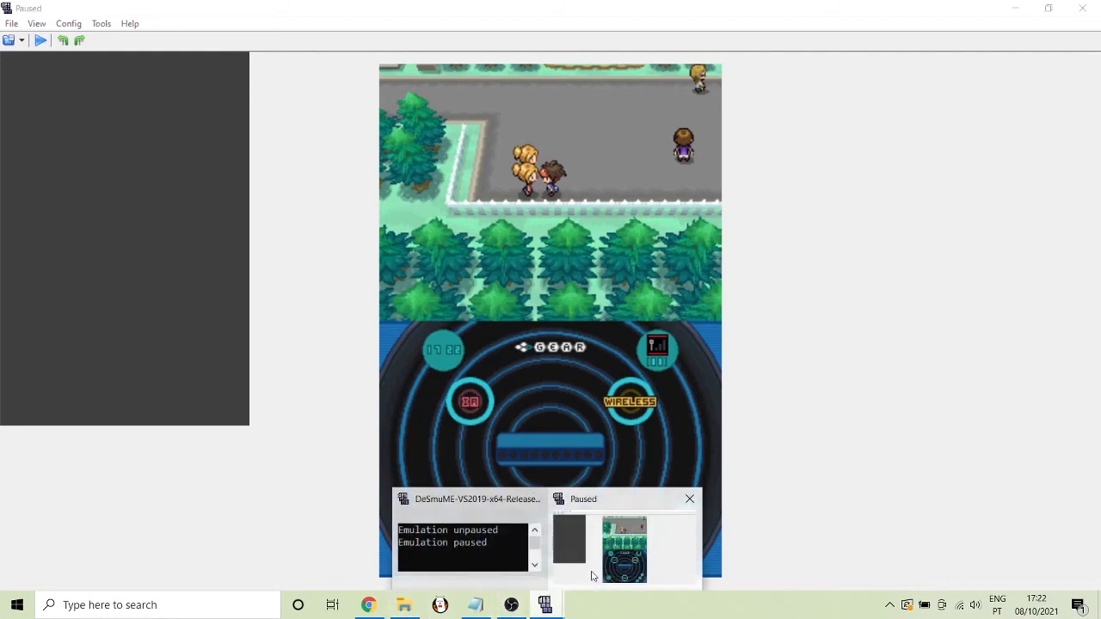
left_click(541, 411)
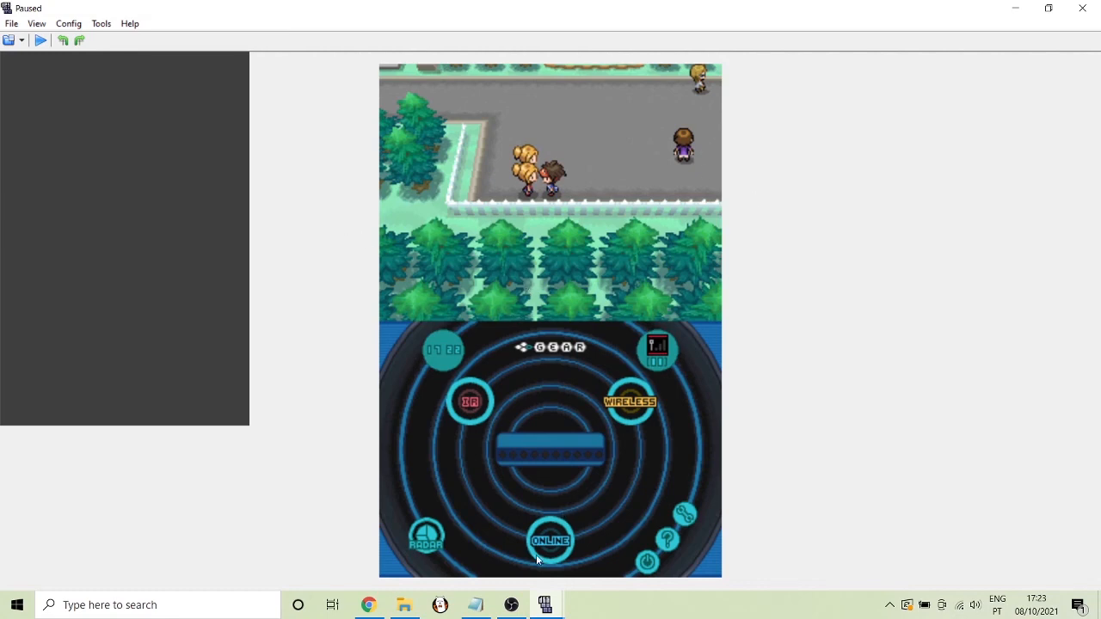
mouse_move(544, 604)
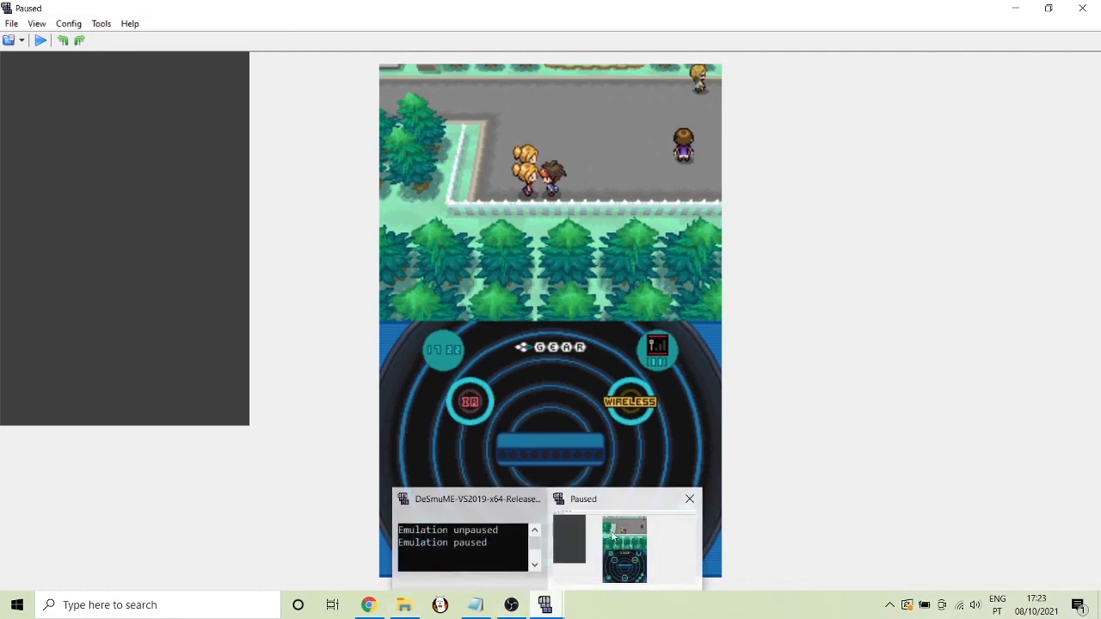